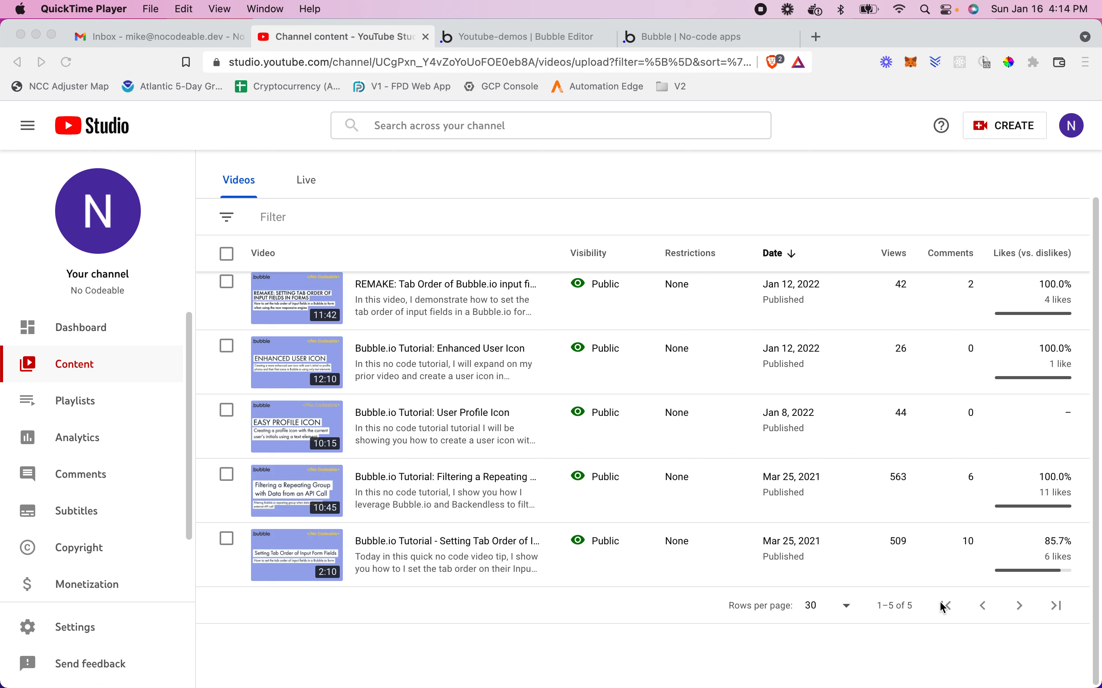
- Examine the pagination controls below the YouTube Studio video list, and view the app preview's item list for comparison
scroll(946, 468, "up", 2)
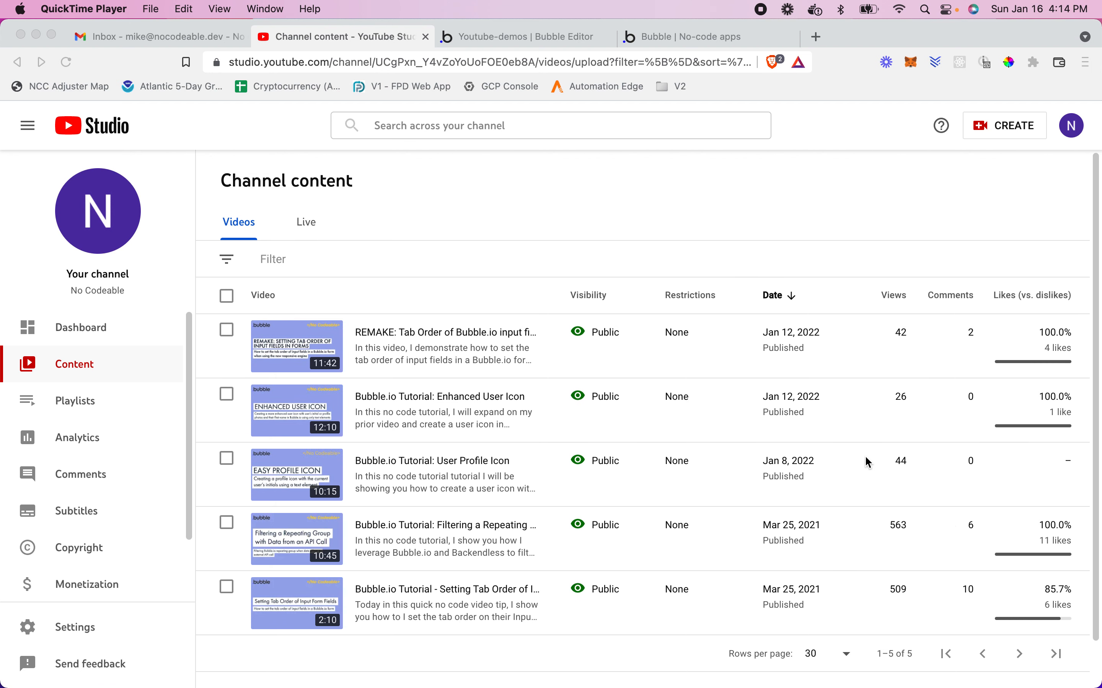
scroll(868, 461, "down", 1)
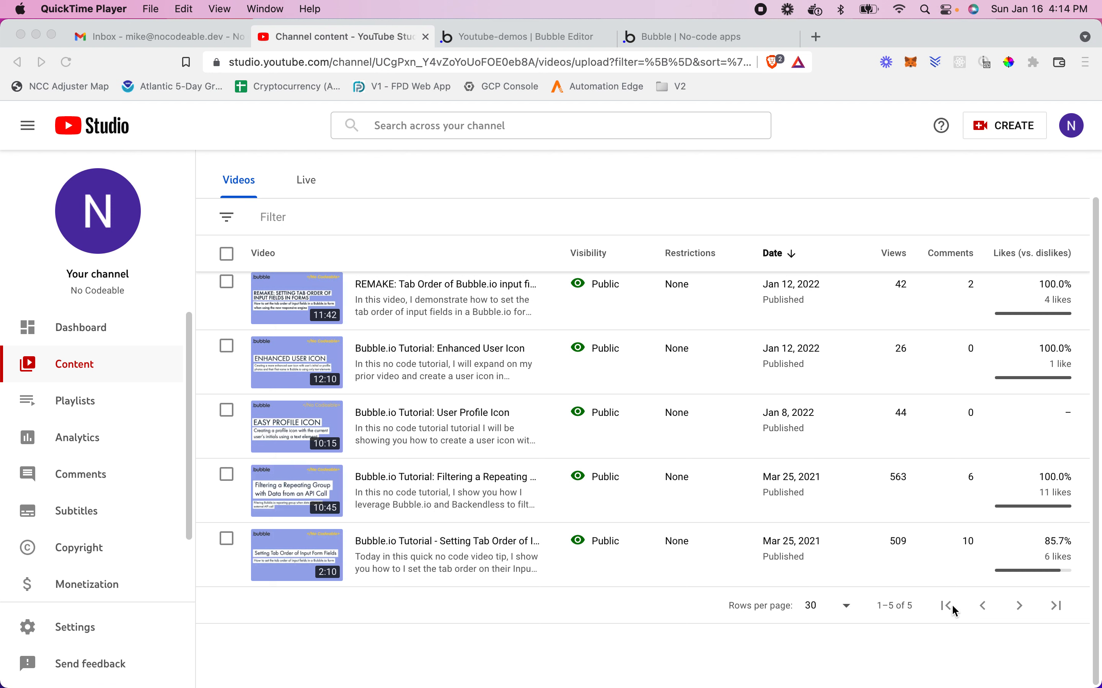
left_click(677, 36)
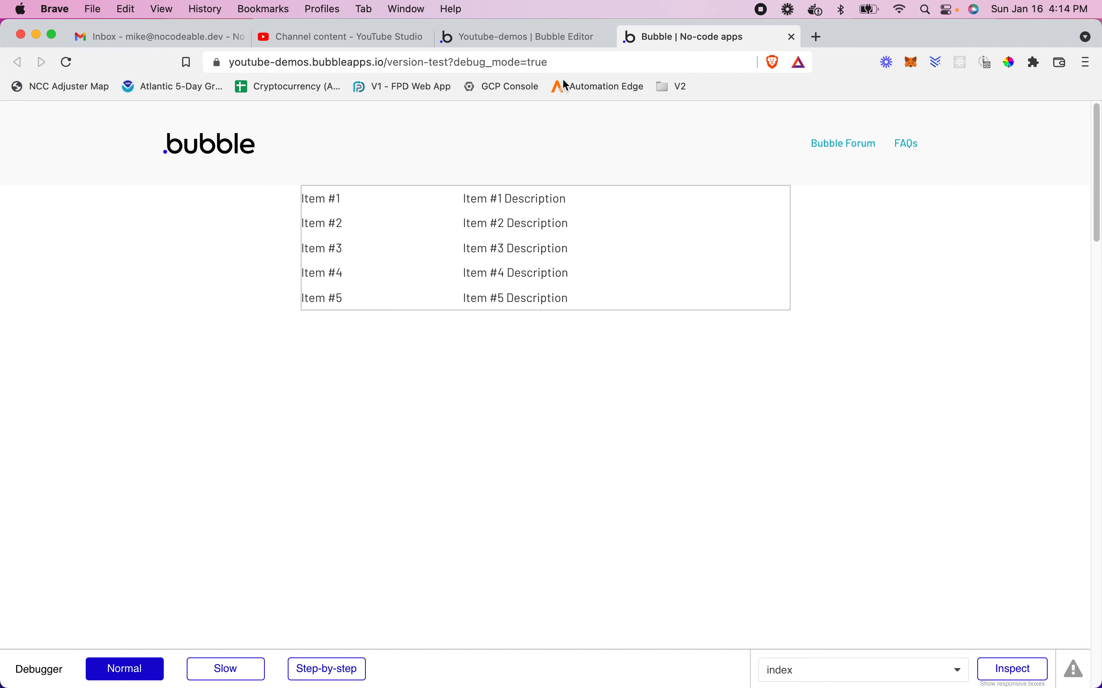
- Switch to the Bubble editor and open the properties of the repeating group listing Test Things, clear of the canvas
left_click(536, 42)
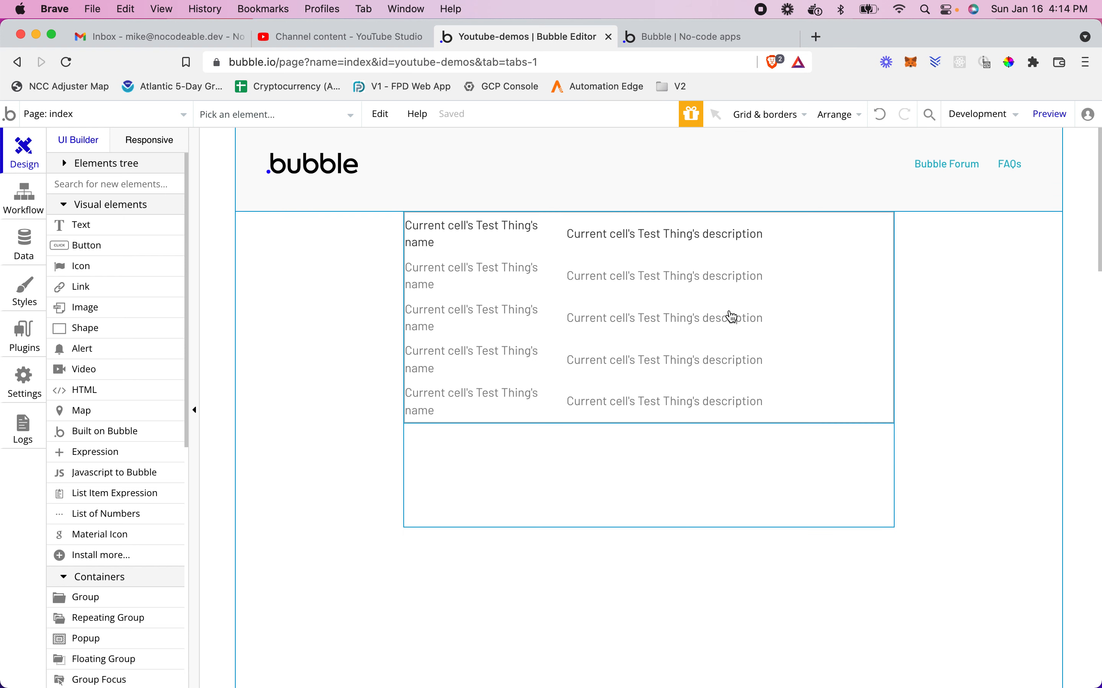
left_click(843, 264)
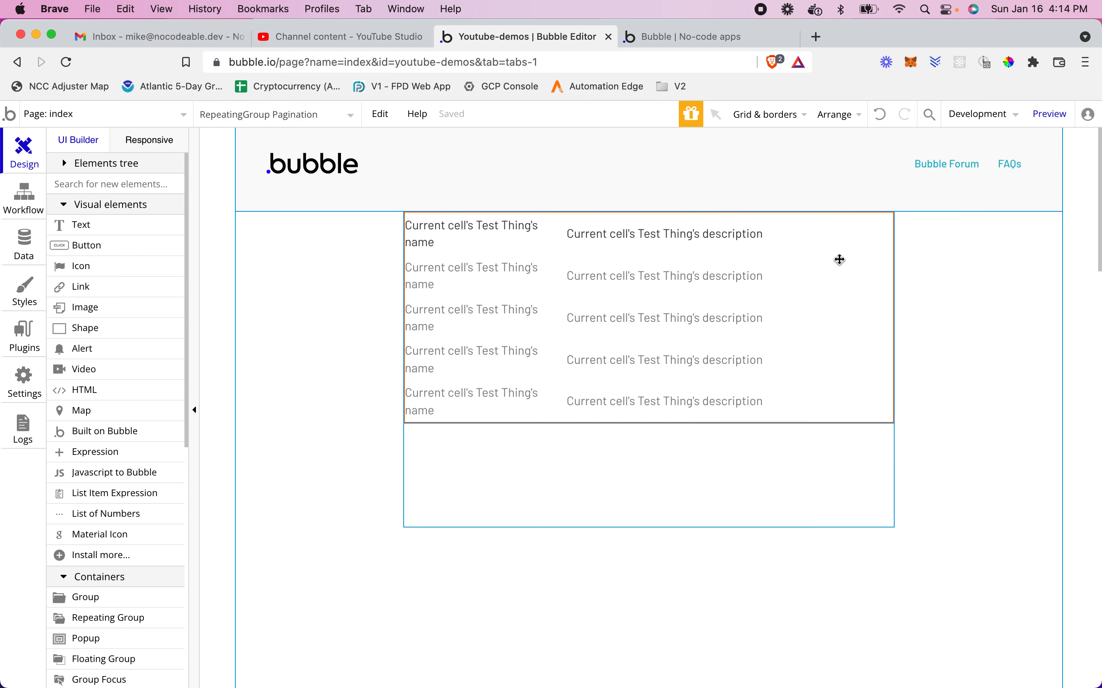
double_click(822, 258)
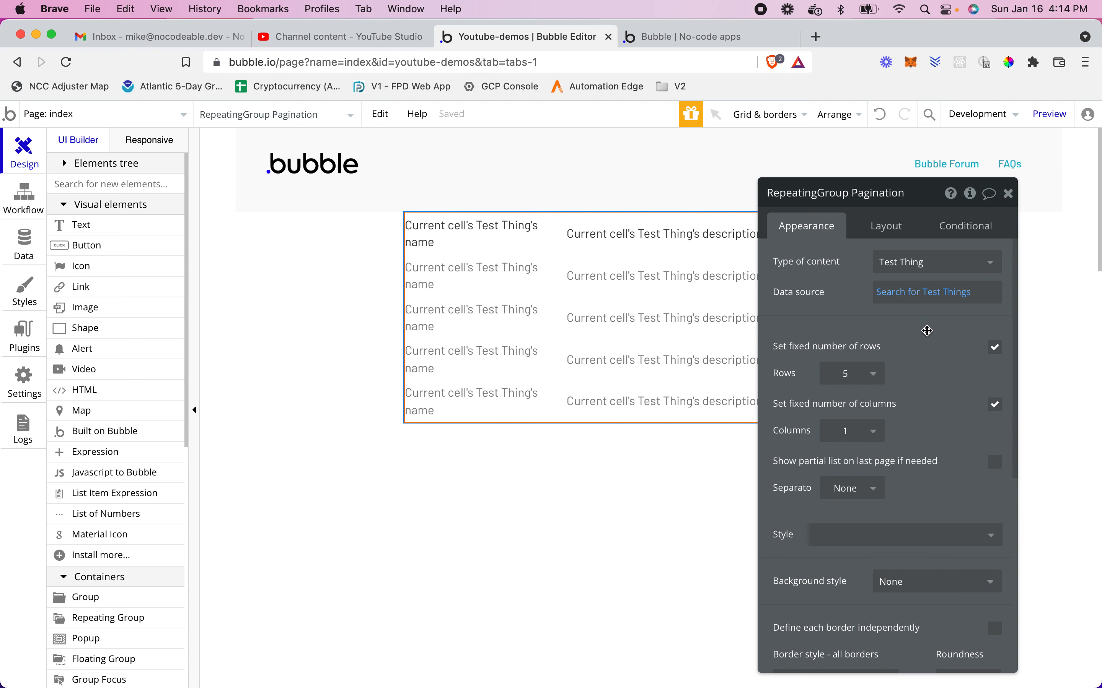
left_click_drag(851, 186, 227, 123)
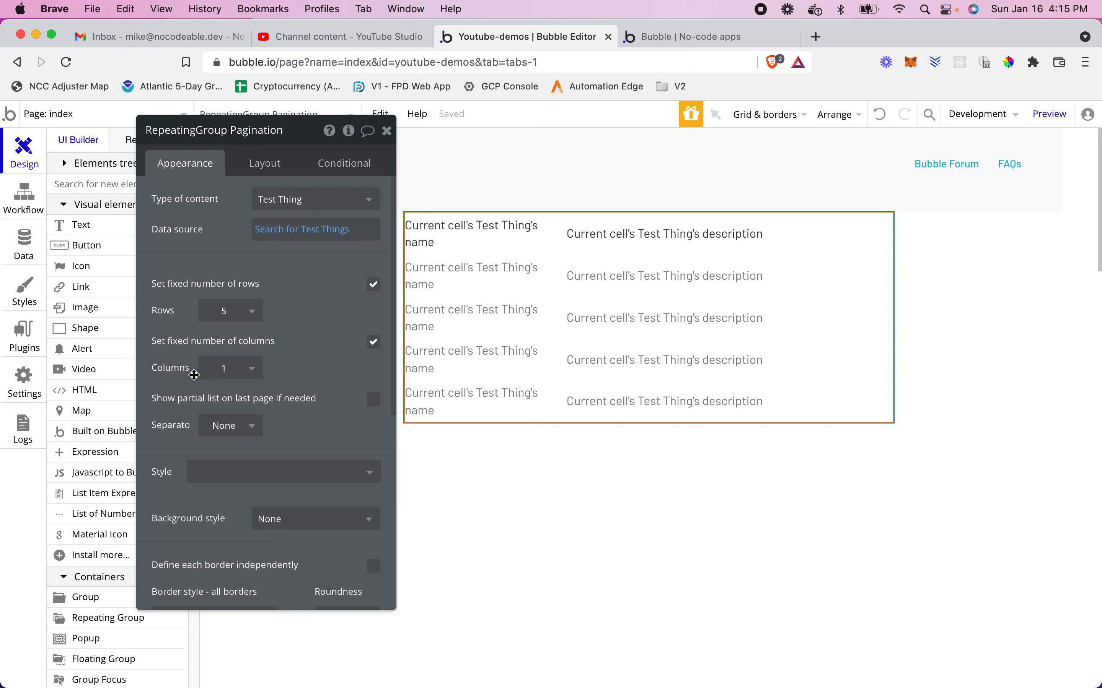
- Add a group directly below the repeating group and name it Group Pagination
left_click(74, 600)
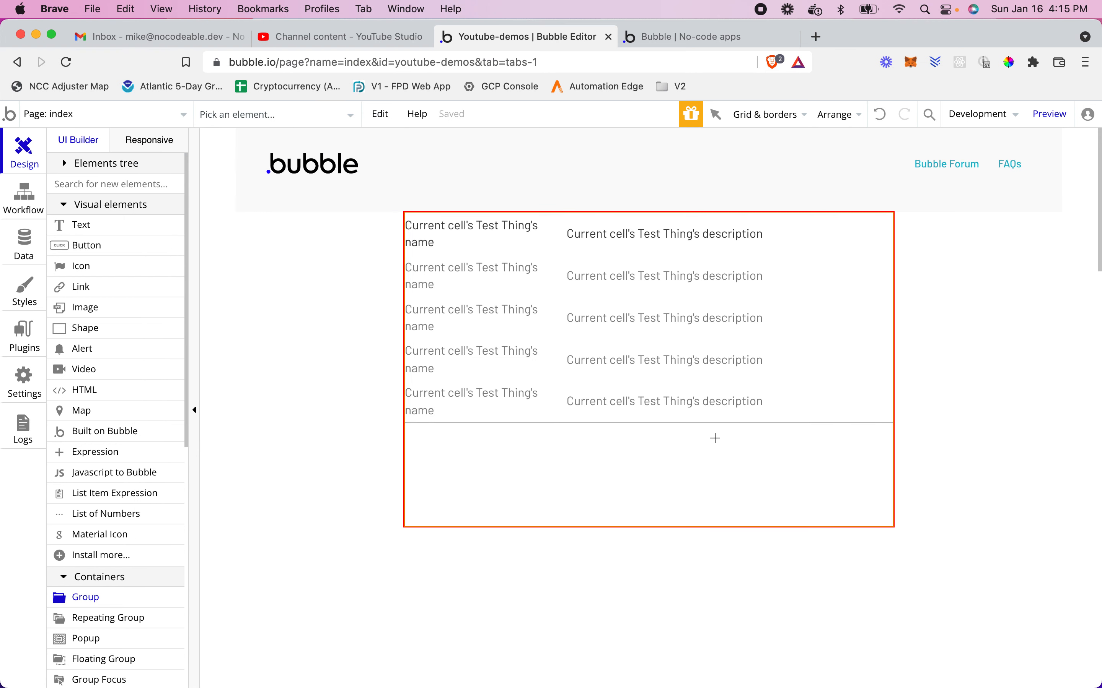
left_click(716, 438)
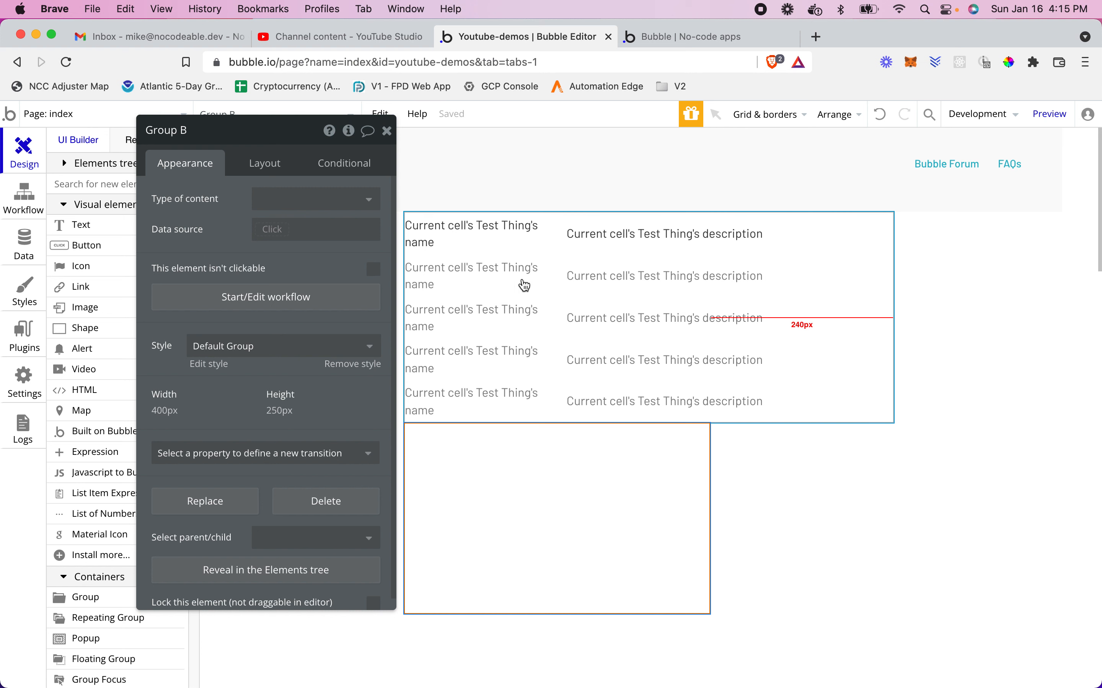
left_click(207, 131)
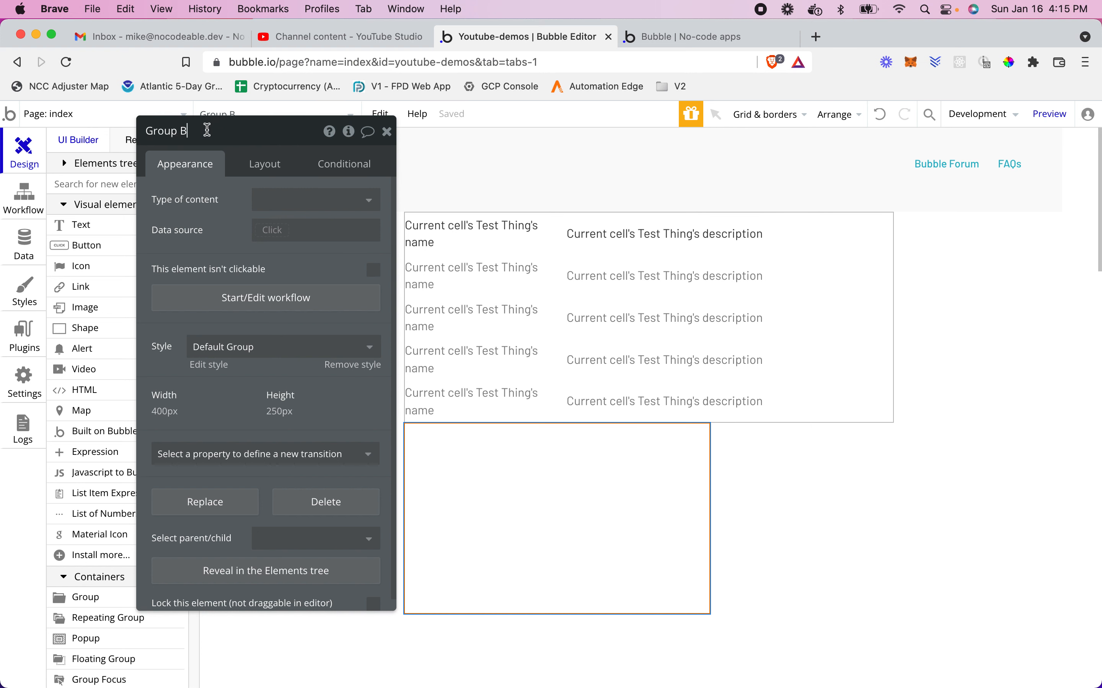
key("BackSpace")
type("Pagination")
- Give Group Pagination a Row container layout with Space between alignment, and align it horizontally to the right
left_click(271, 161)
left_click(303, 202)
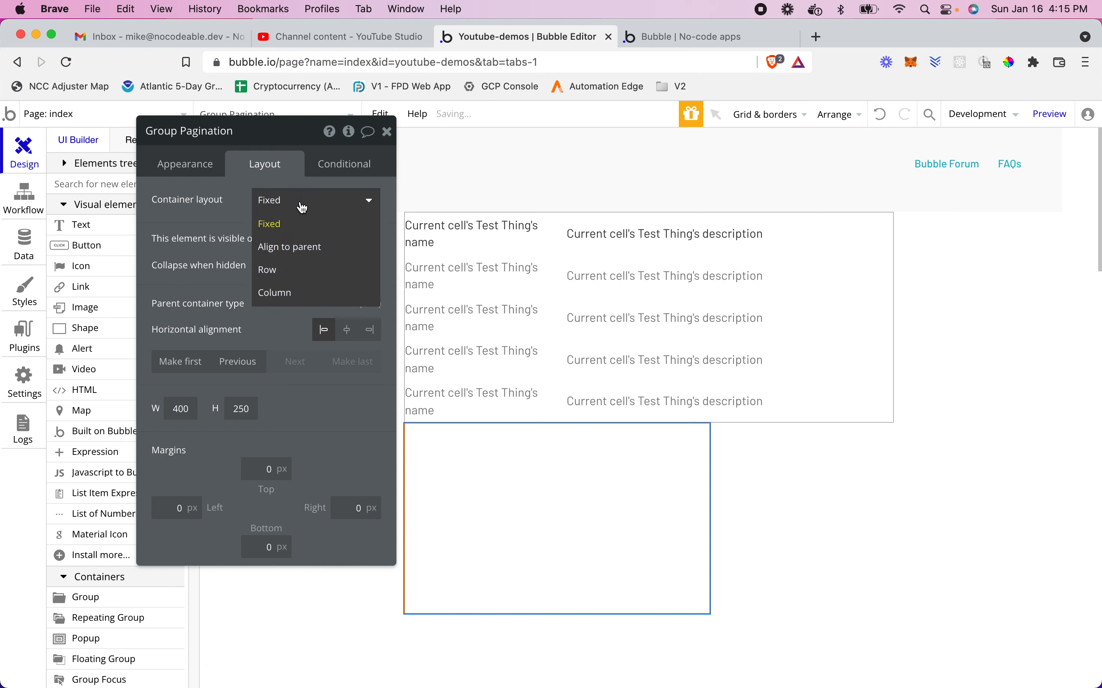
left_click(282, 272)
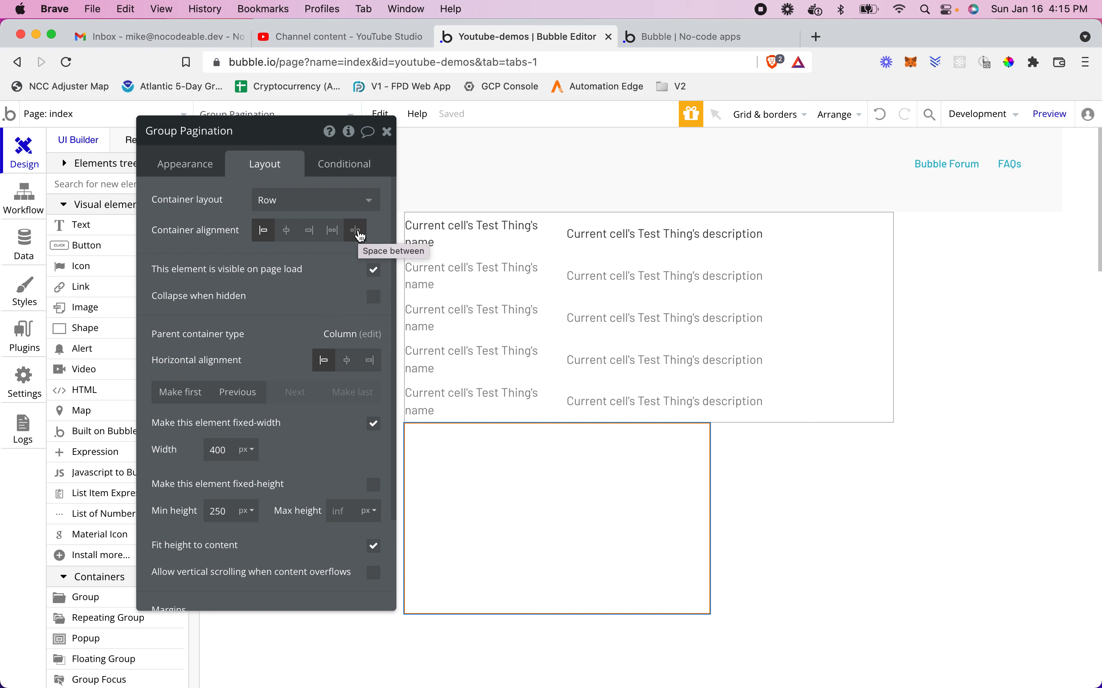
left_click(359, 233)
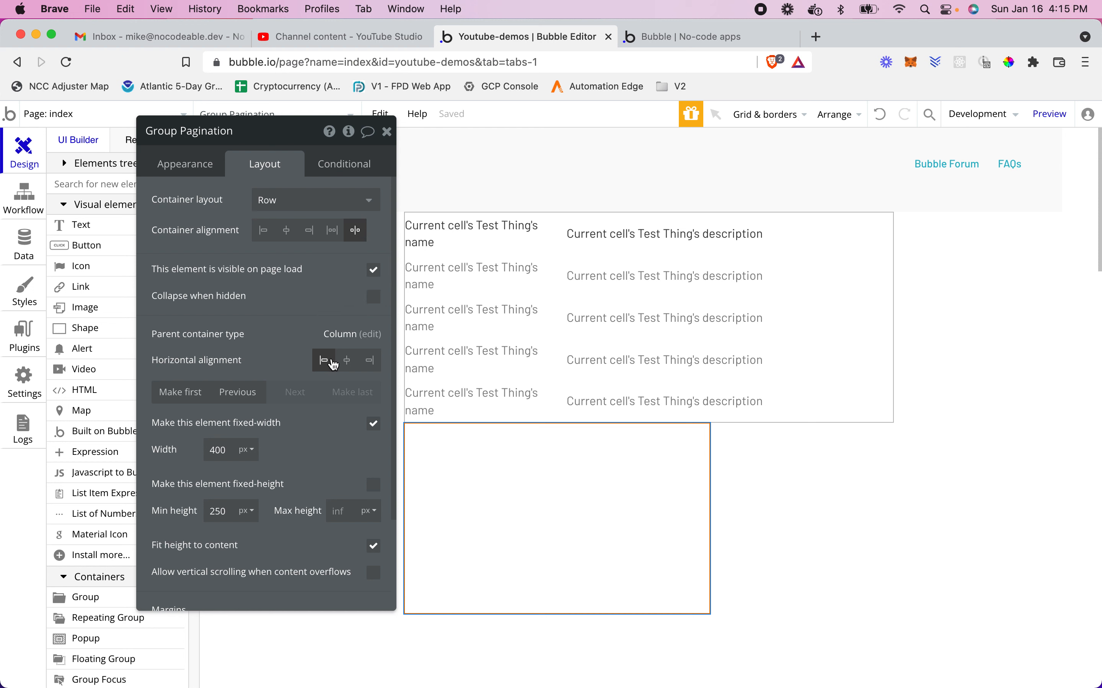
left_click(372, 363)
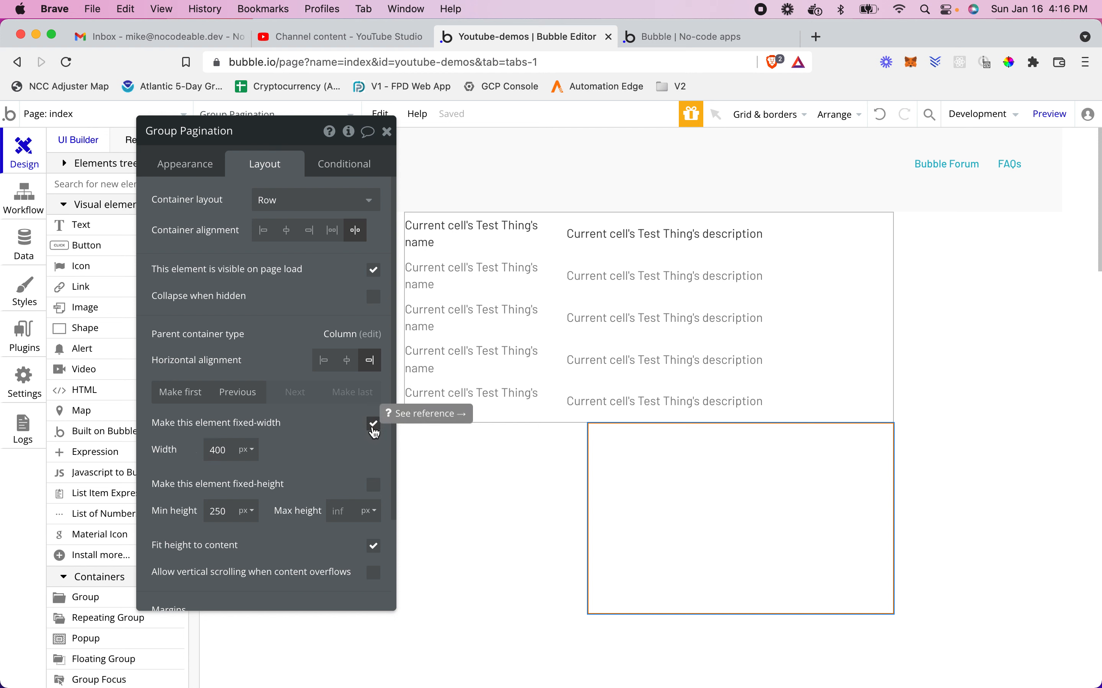
- Turn off fixed width for Group Pagination, set its minimum width to 200 px and fit its width to content
left_click(374, 424)
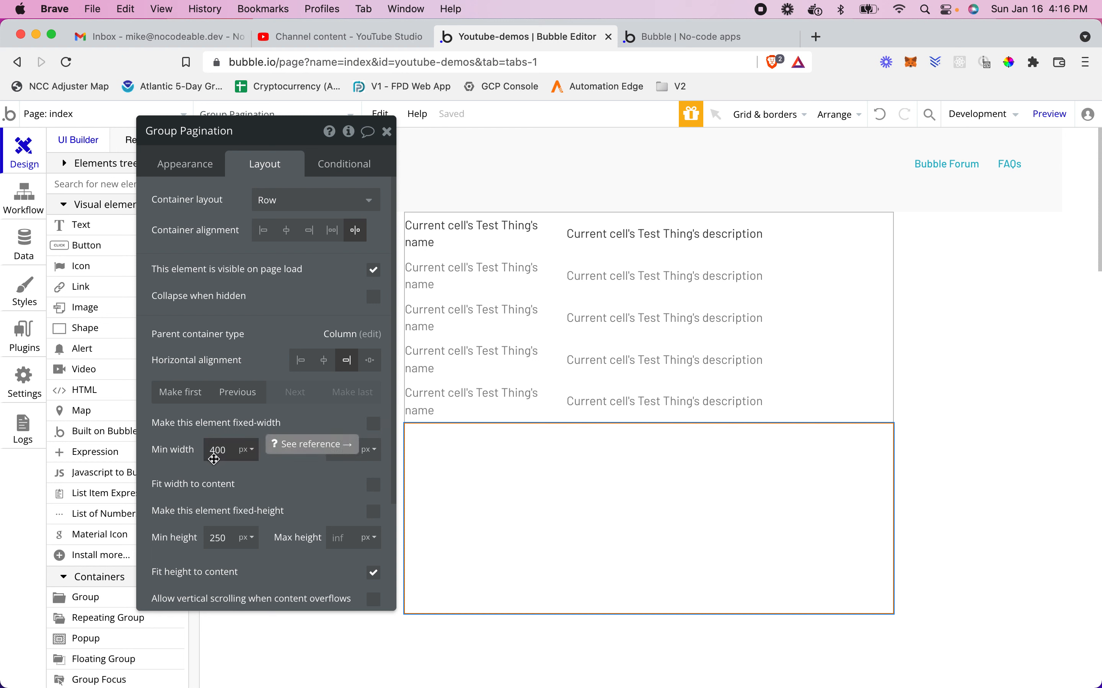
double_click(217, 452)
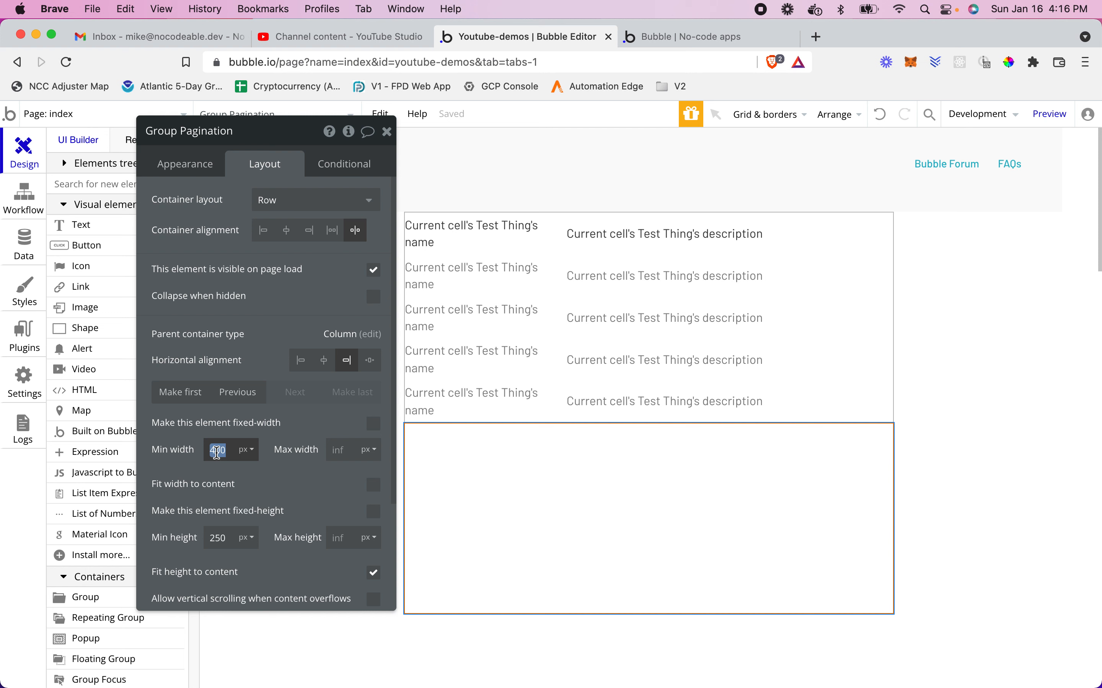
type("200")
left_click(298, 427)
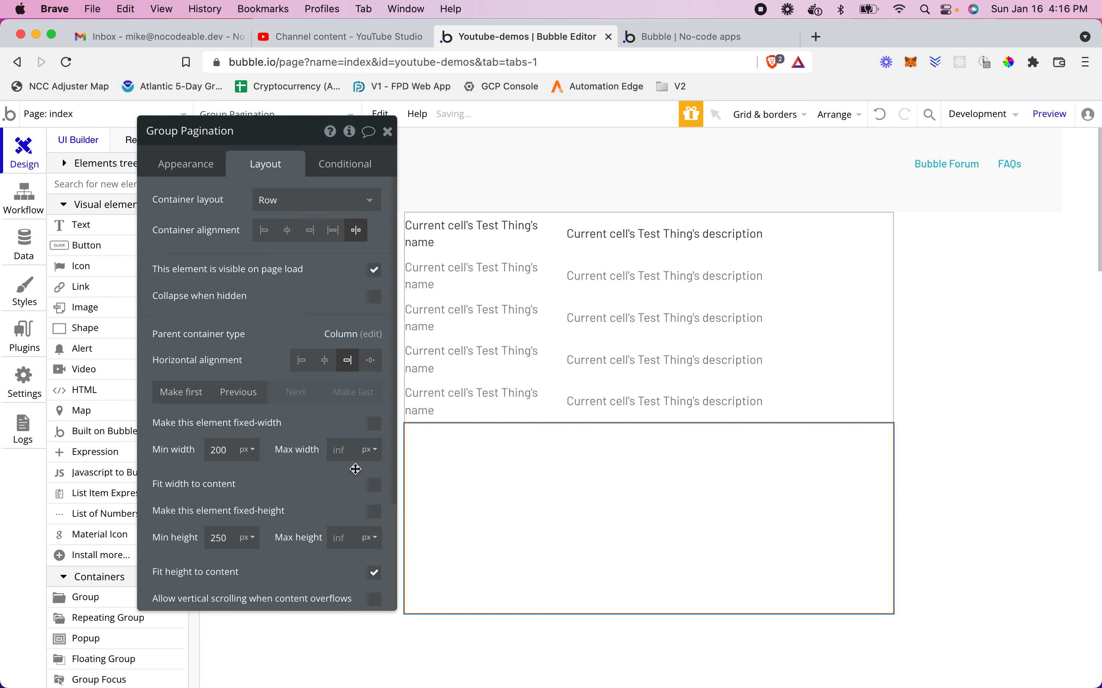
left_click(374, 486)
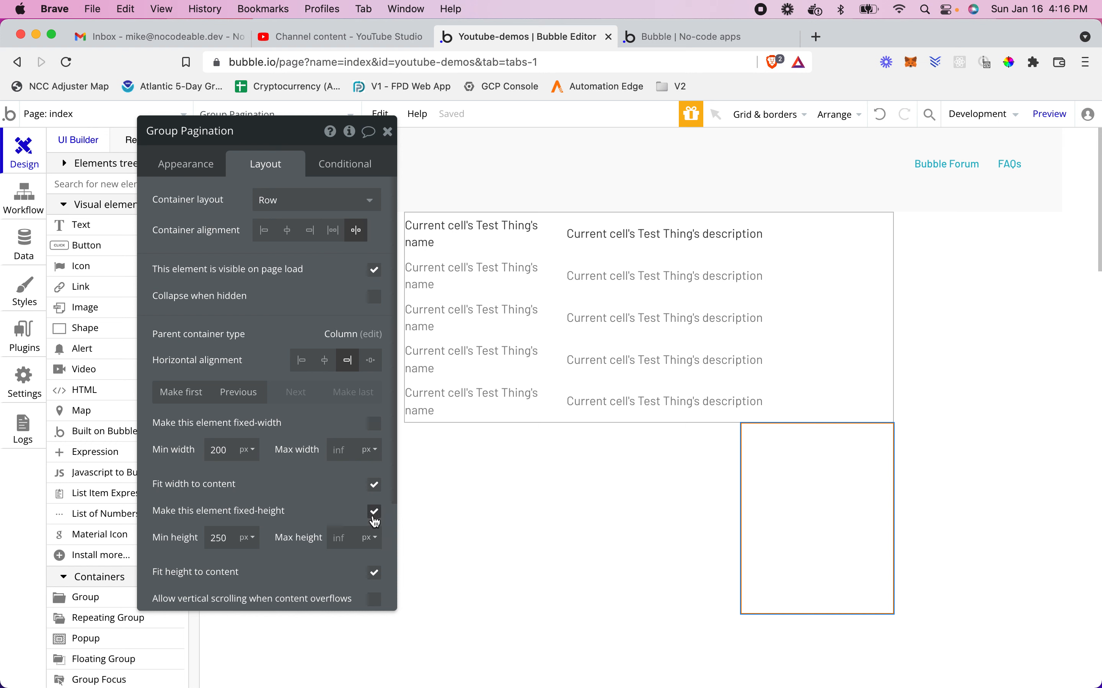
- Give Group Pagination a fixed height of 50 px
double_click(218, 539)
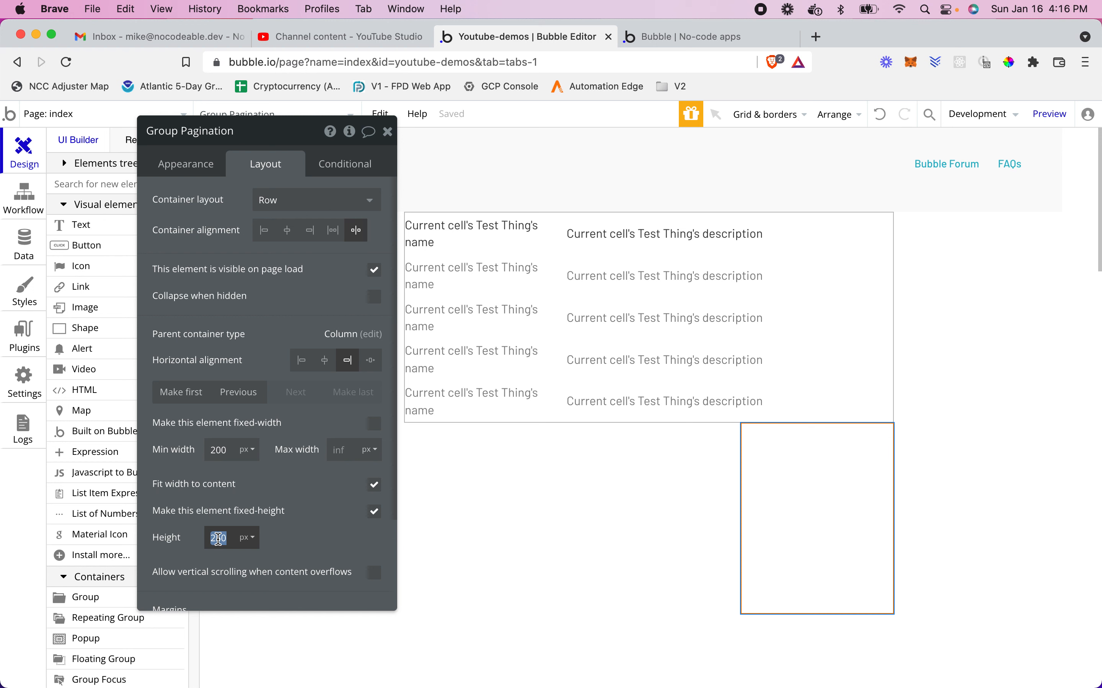
type("50")
key("Return")
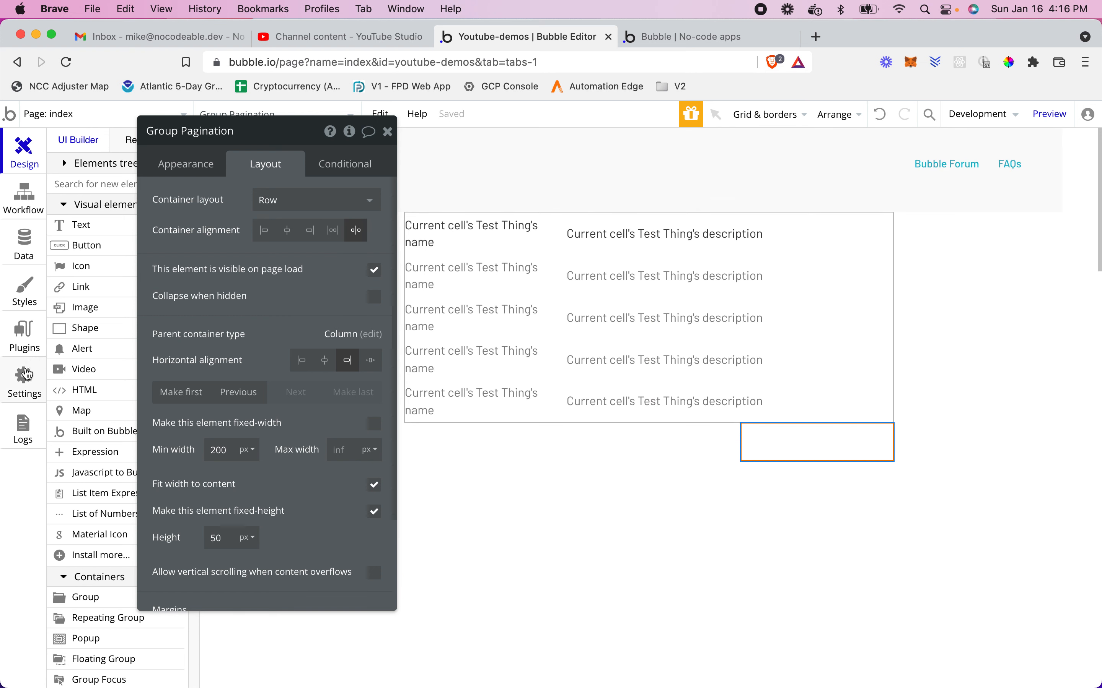
- Check the installed plugins for Google Material Icons and place a Material Icon element inside Group Pagination
left_click(24, 340)
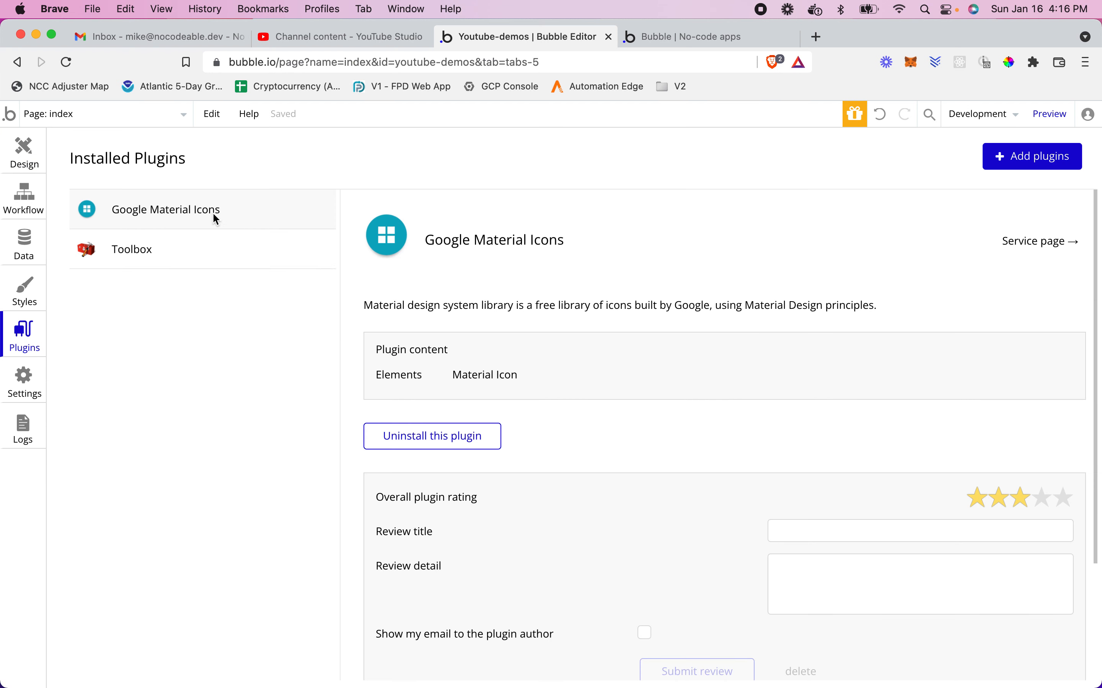
left_click(23, 153)
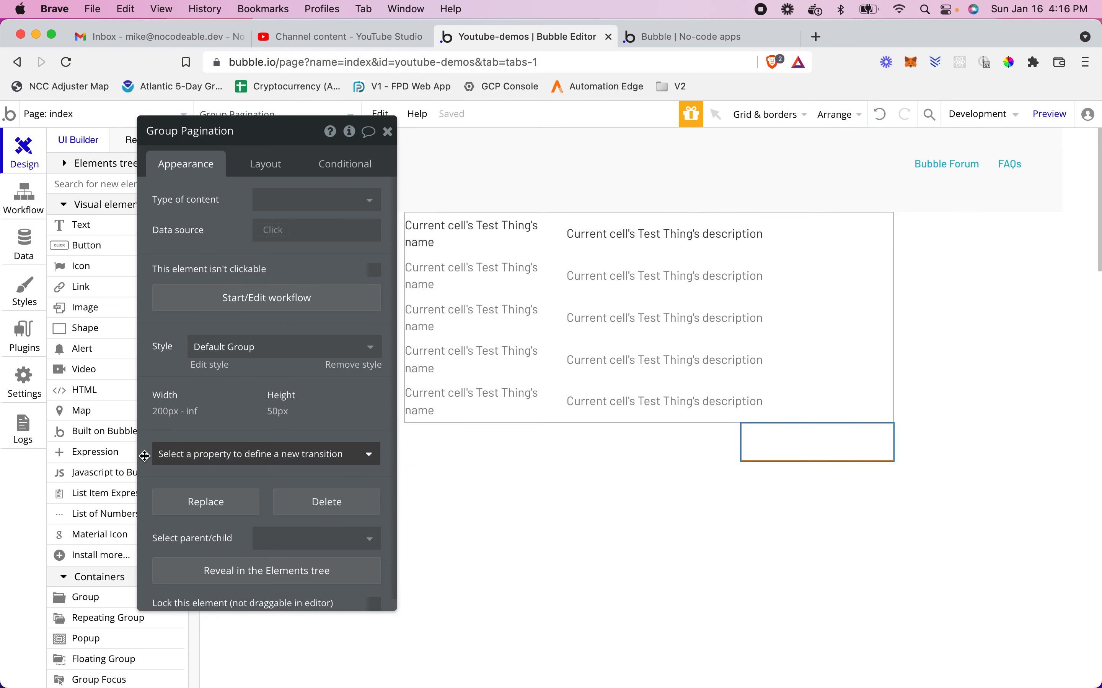
left_click_drag(280, 139, 360, 148)
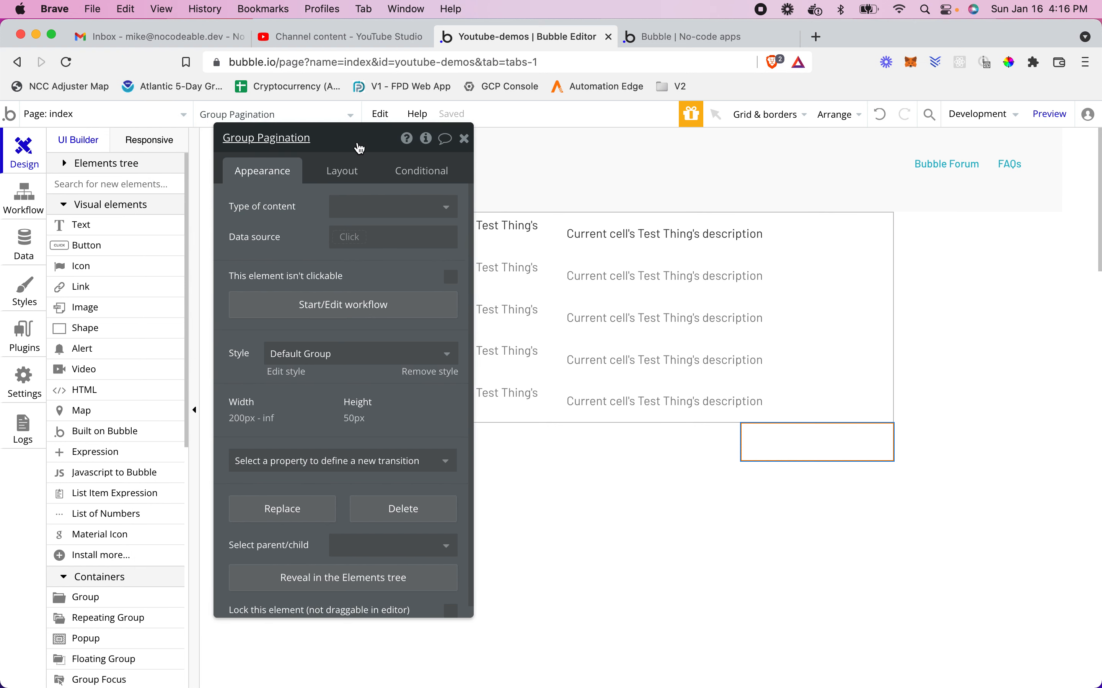
scroll(111, 379, "down", 2)
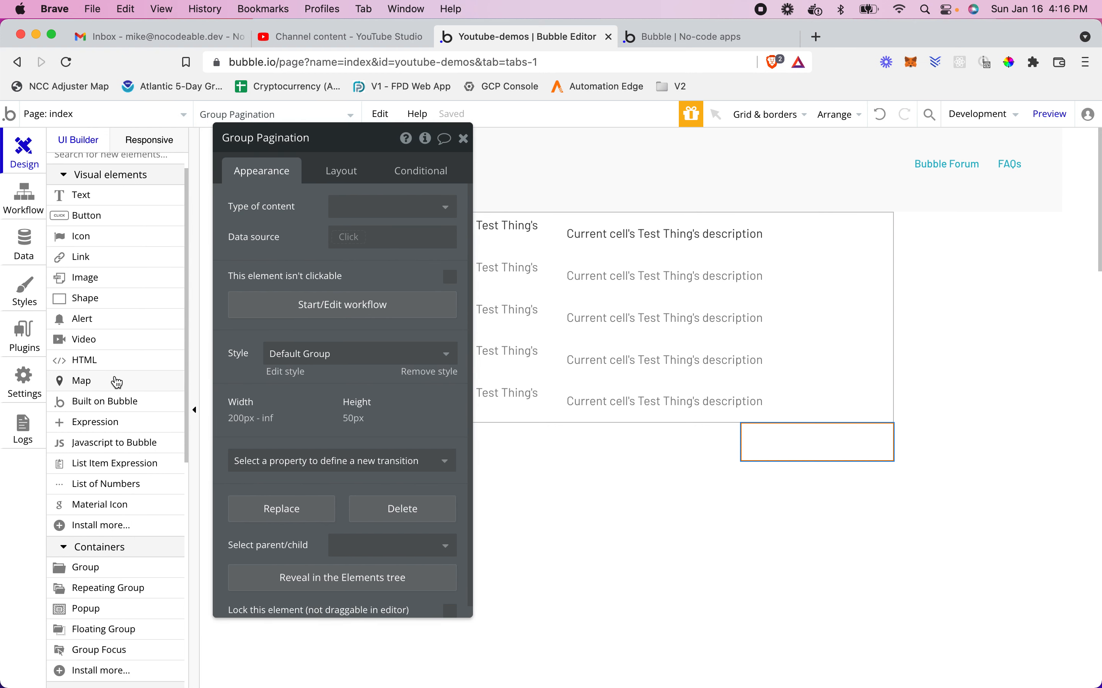
scroll(127, 381, "down", 3)
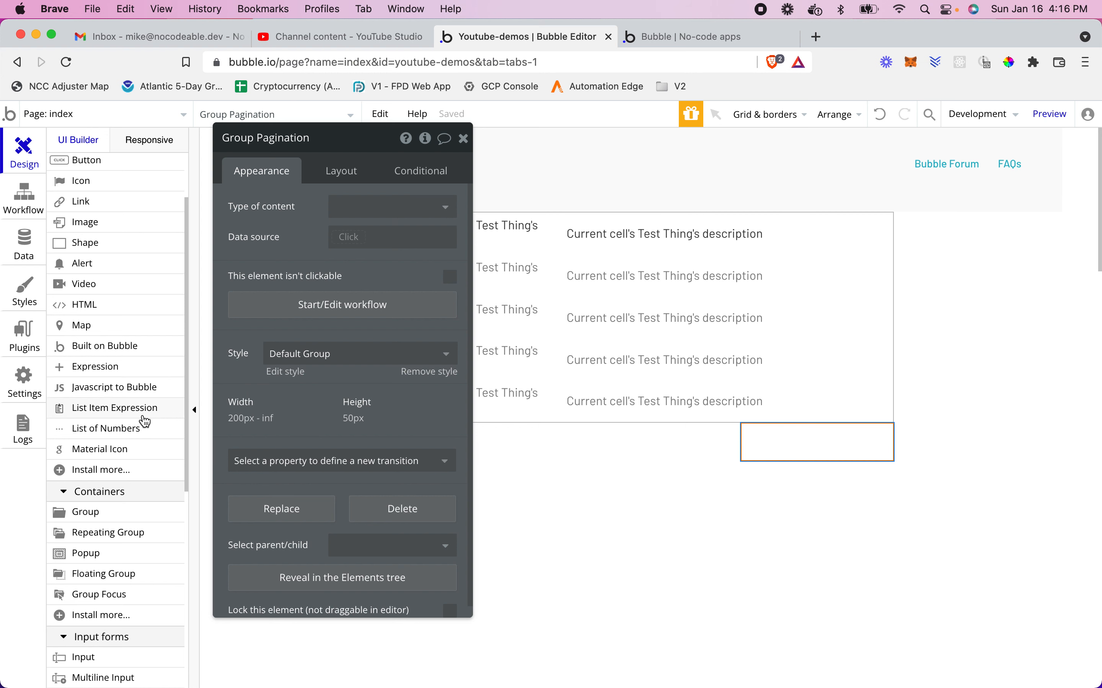
left_click(118, 455)
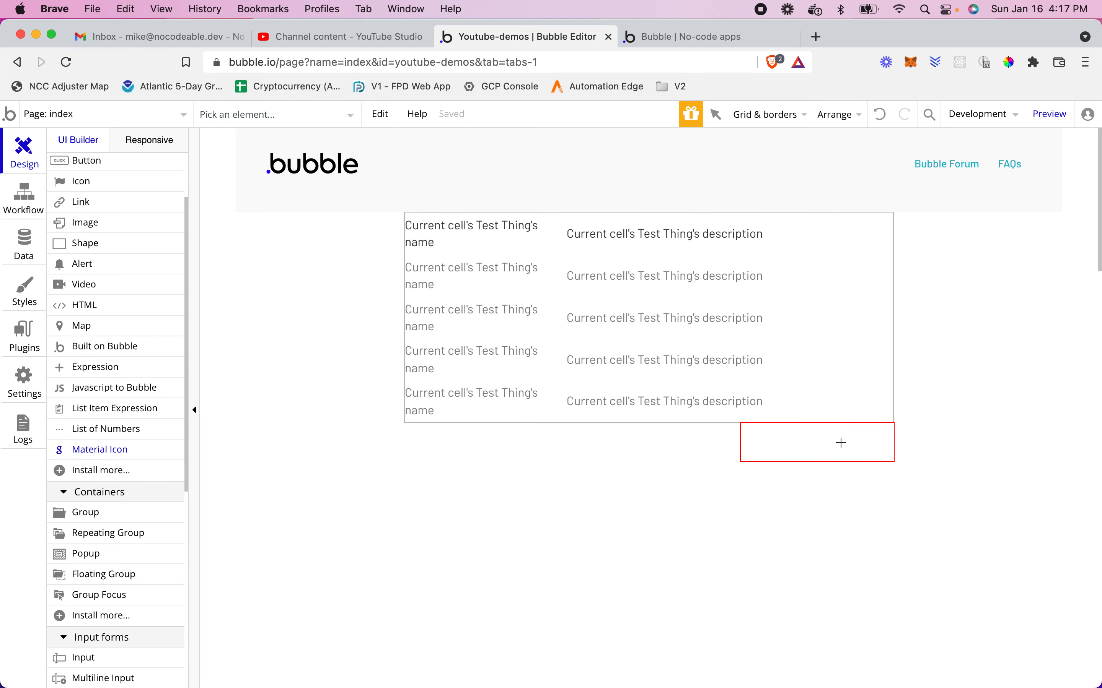
left_click(851, 441)
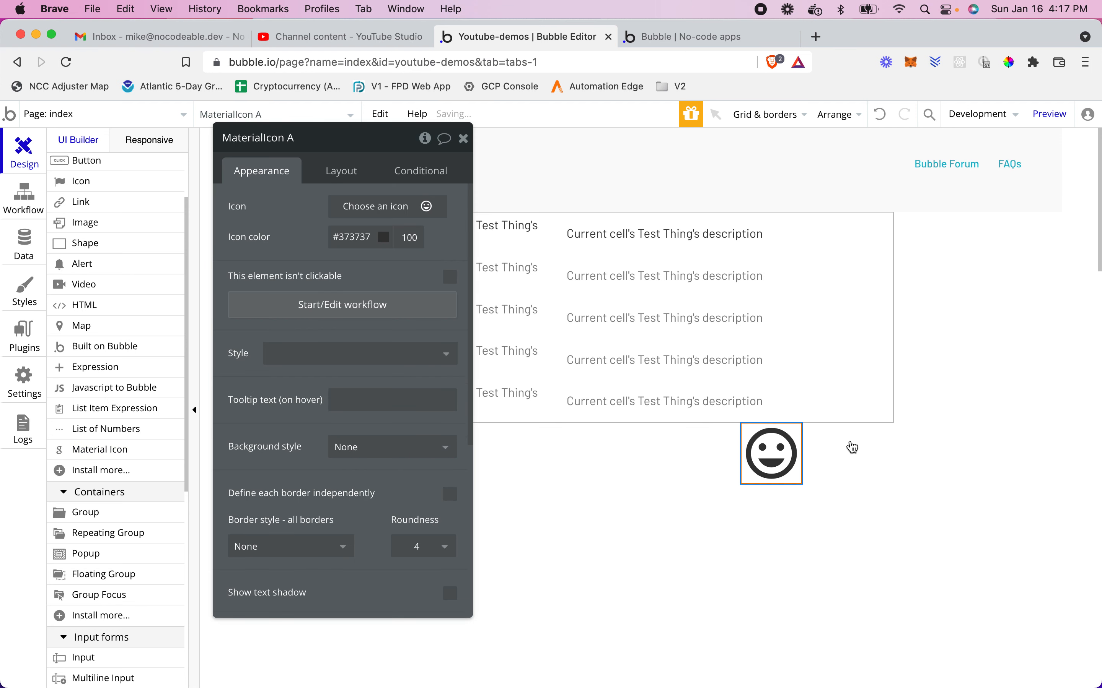
- Search the icon choices for "last" and assign the last_page icon to the new element
left_click(368, 205)
left_click(366, 208)
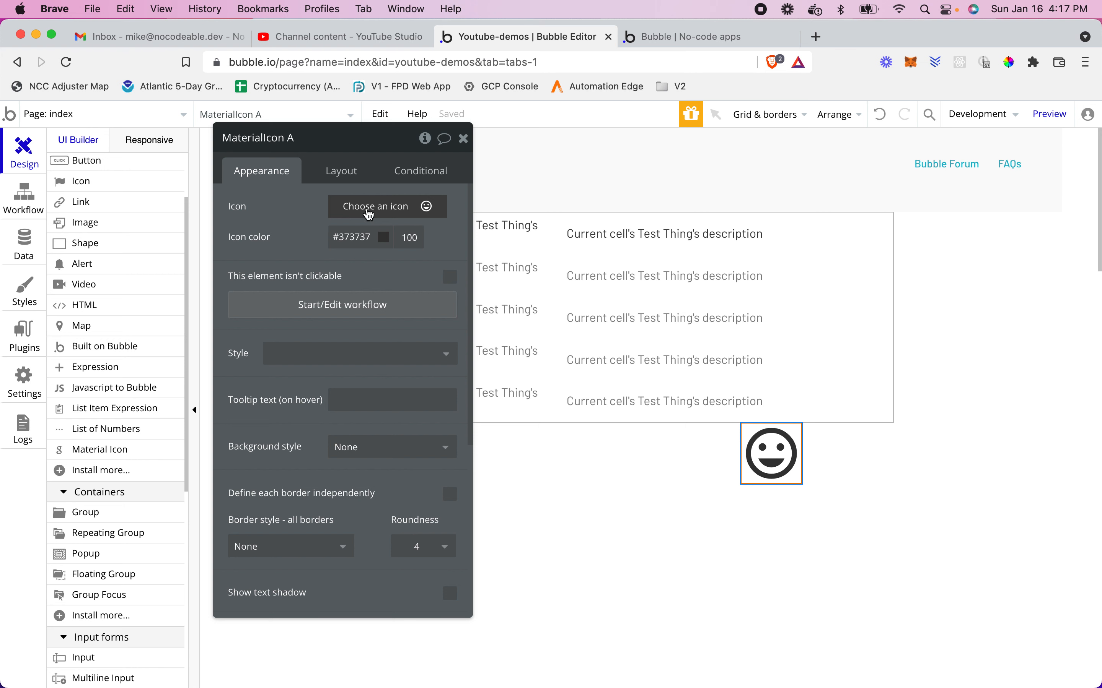
left_click(385, 206)
type("last")
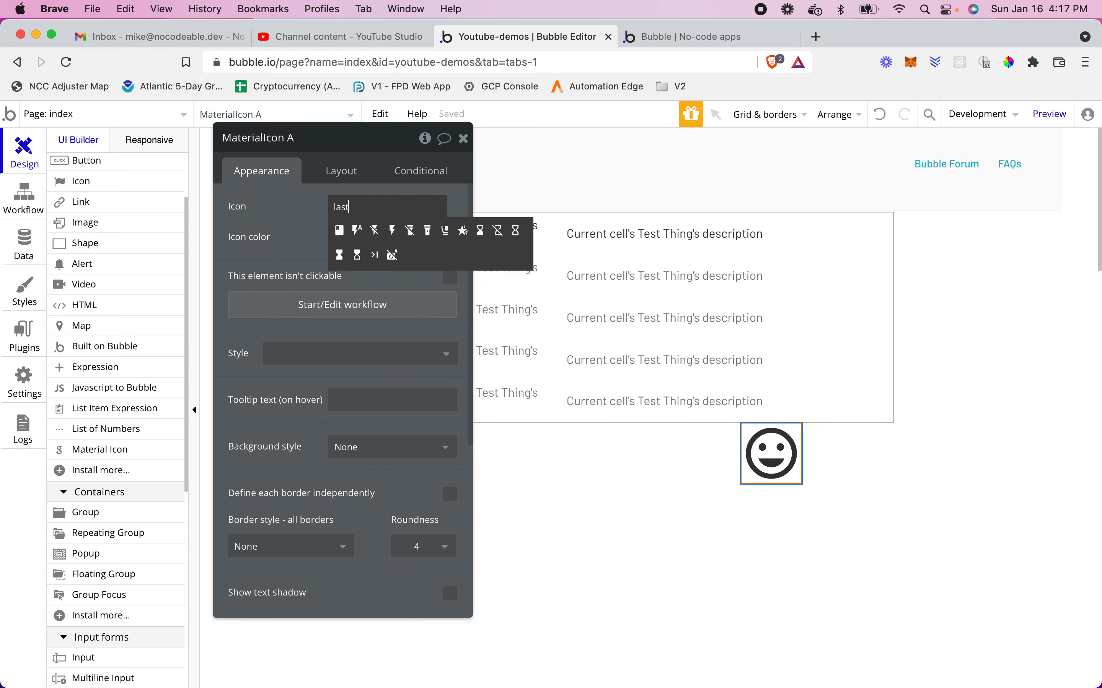
left_click(340, 229)
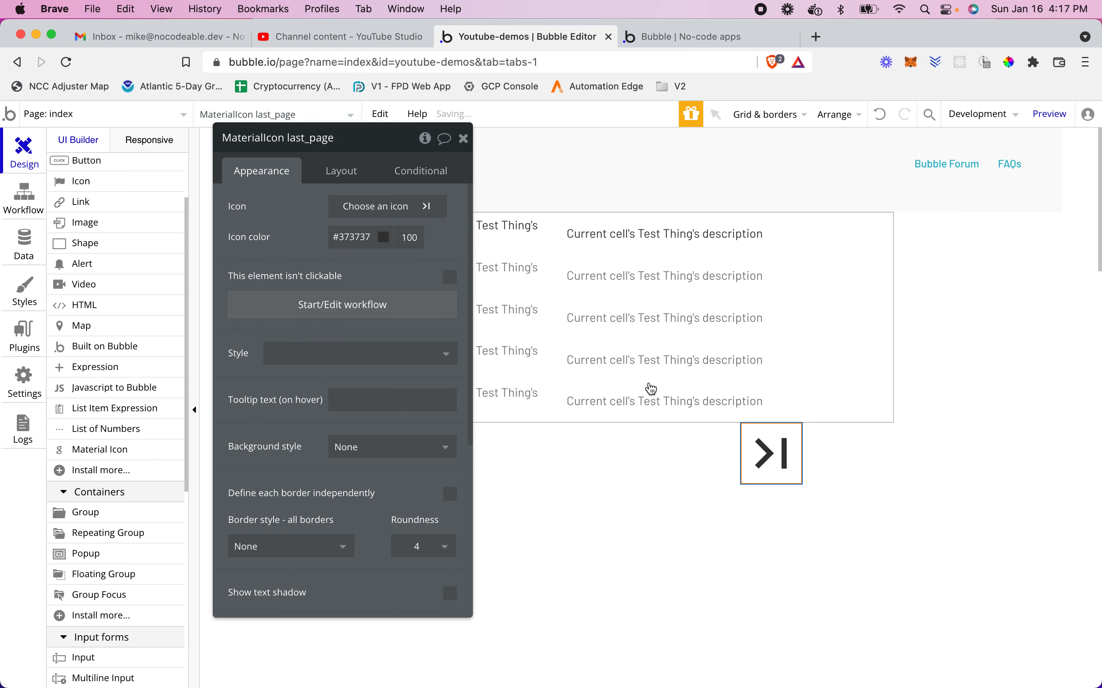
- Set the last_page icon's minimum width to 99% of current width and centre it vertically in its row
left_click(338, 181)
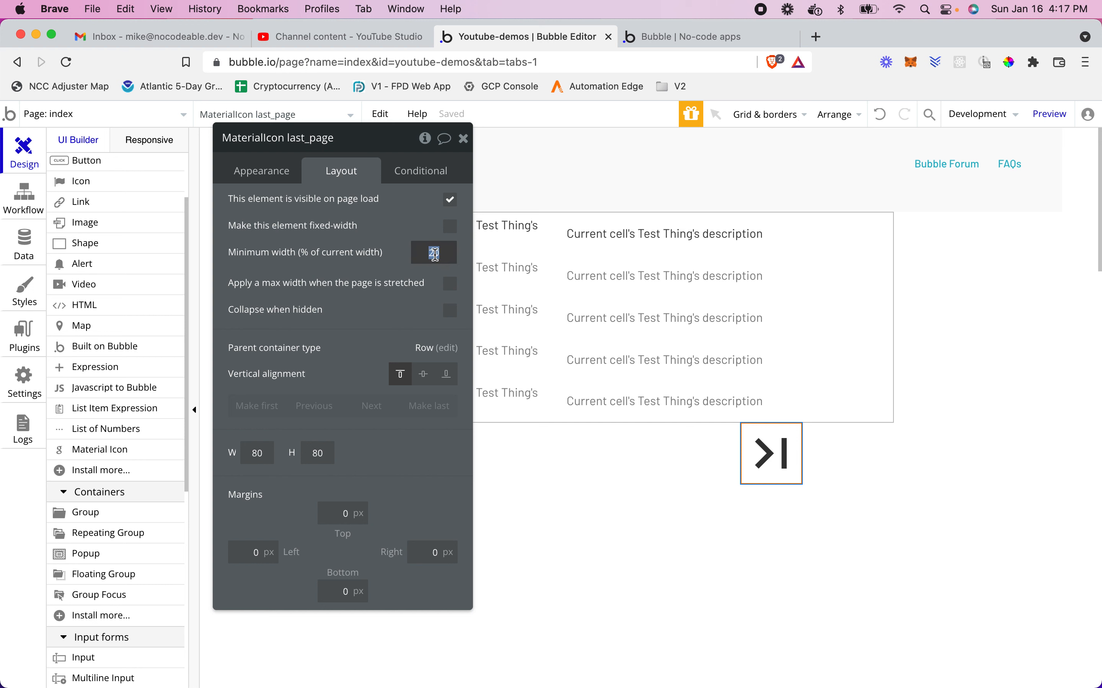
type("99")
left_click(423, 380)
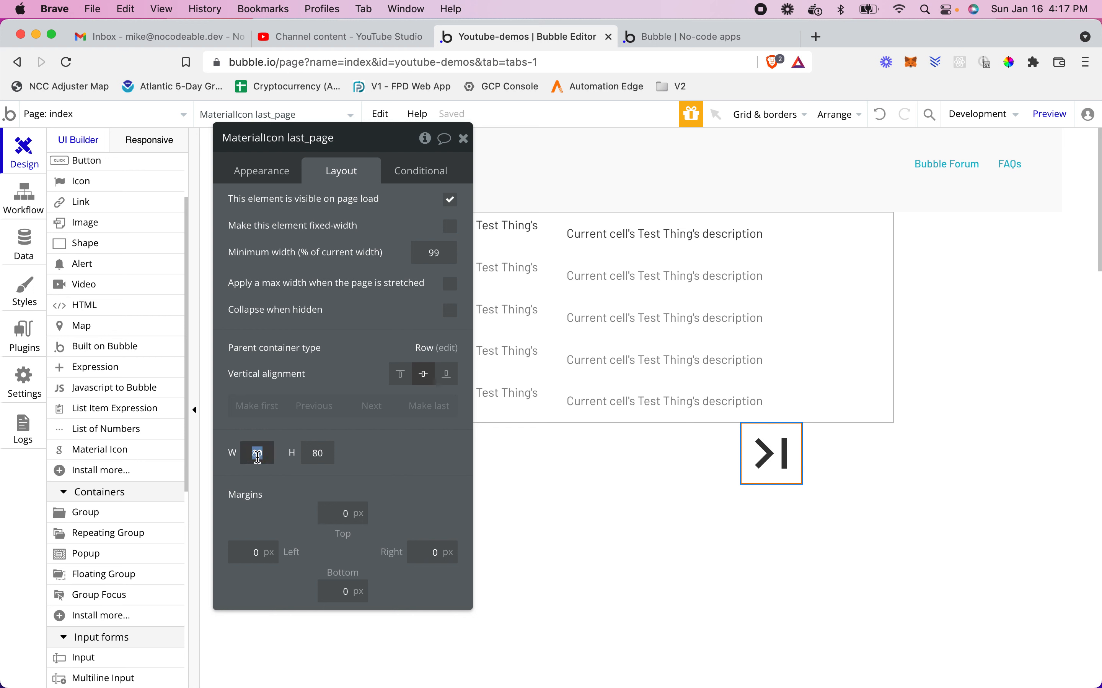
- Resize the last_page icon to a width of 25 and a height of 25
type("25")
left_click(318, 455)
key("super+a")
type("25")
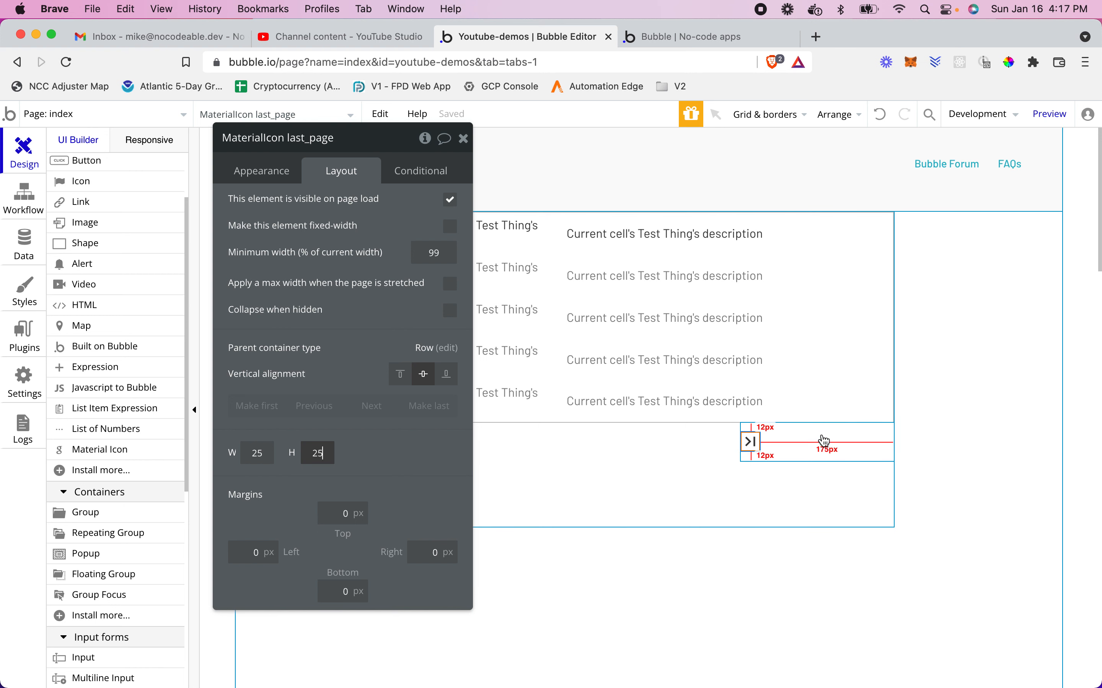
- Change the last_page icon's color to the grey #969696
left_click(273, 179)
left_click(381, 237)
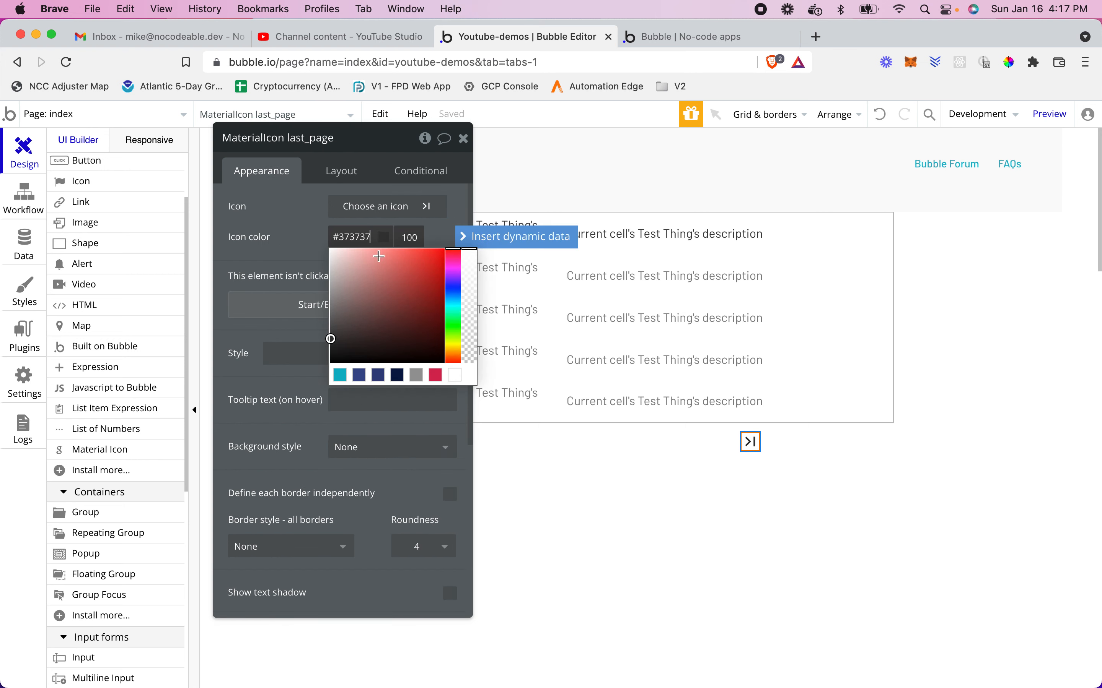
left_click_drag(331, 339, 327, 289)
left_click_drag(331, 291, 330, 297)
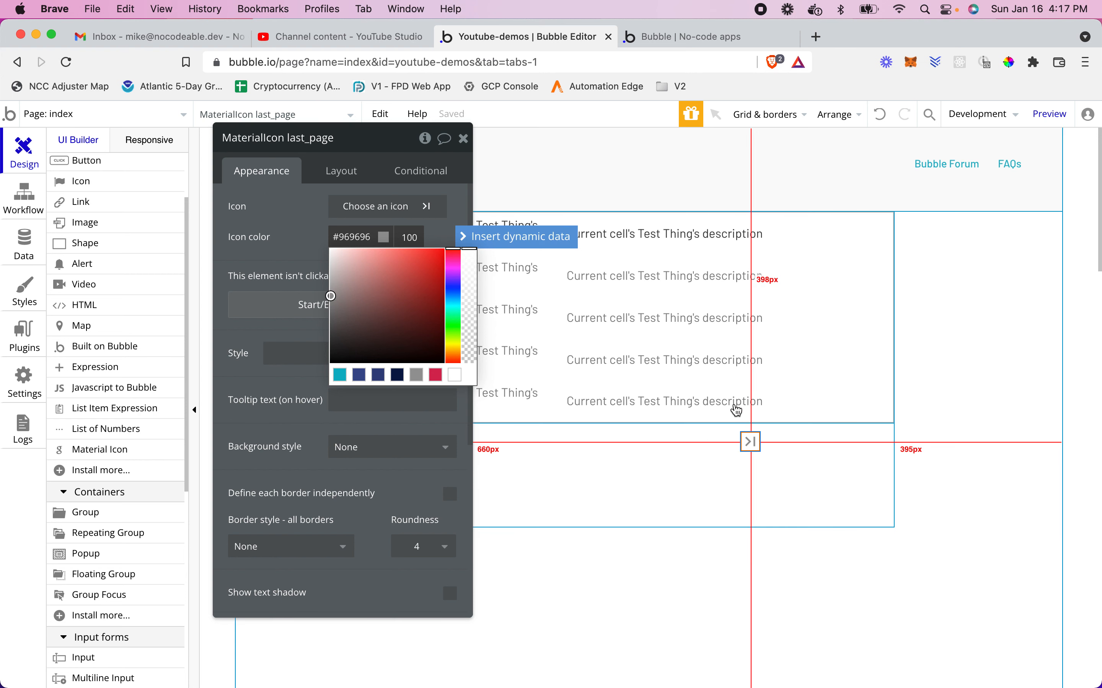
- Paste a copy of the last_page icon into Group Pagination and change the copy at the row's start to chevron_right
left_click(749, 442)
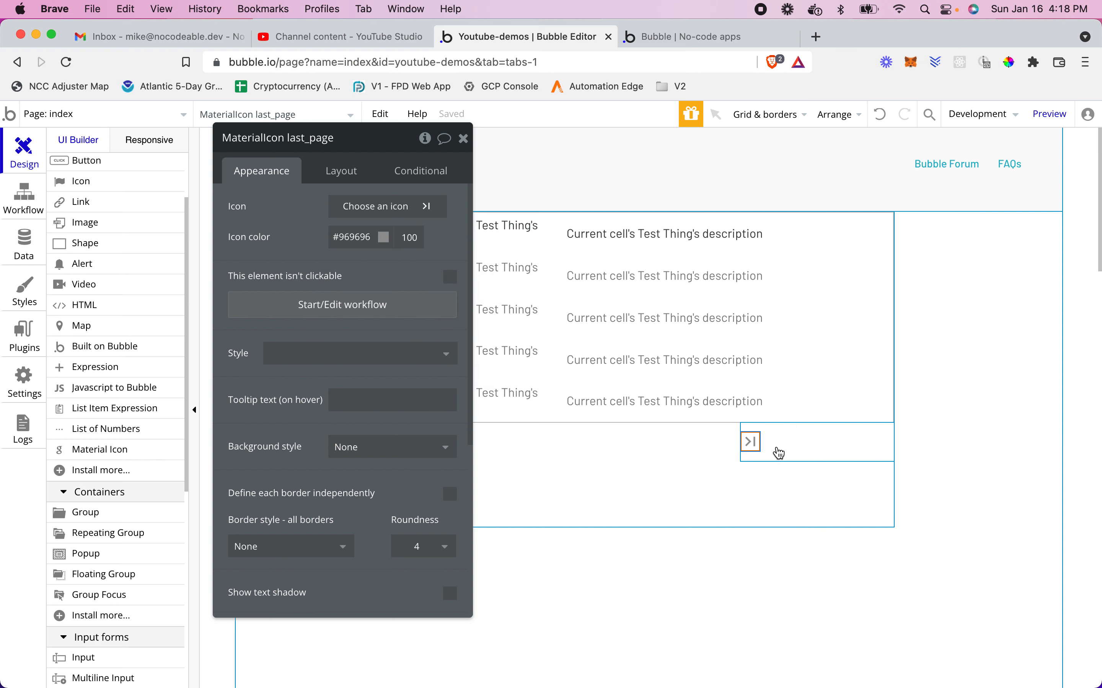
left_click(777, 447)
key("super+v")
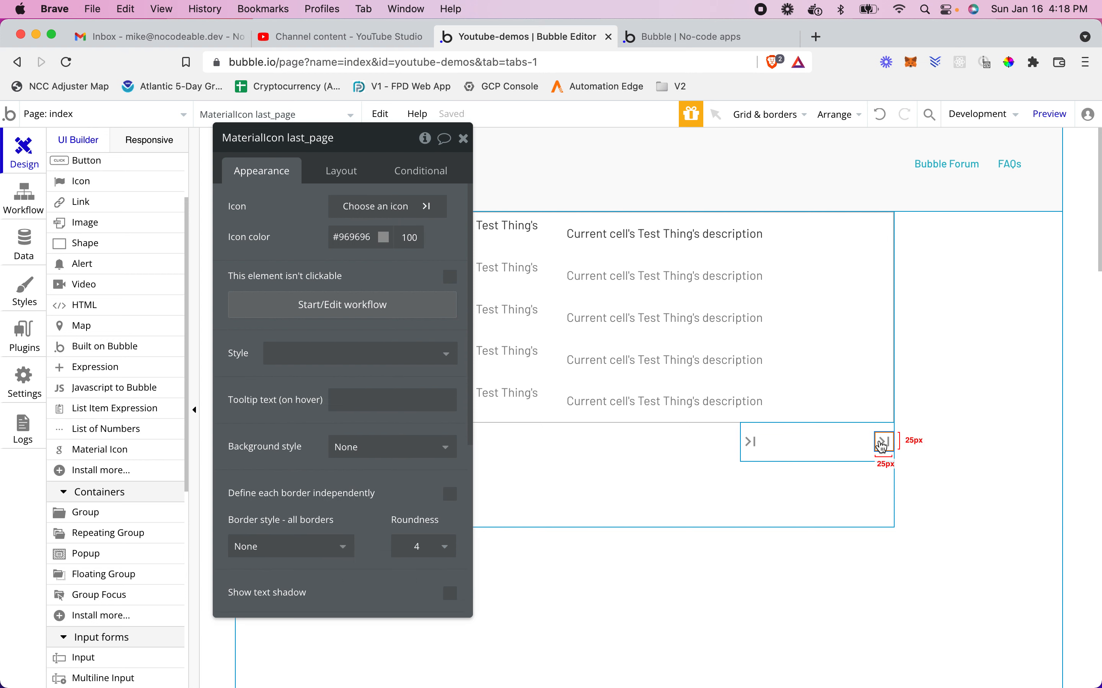
left_click_drag(884, 449, 752, 449)
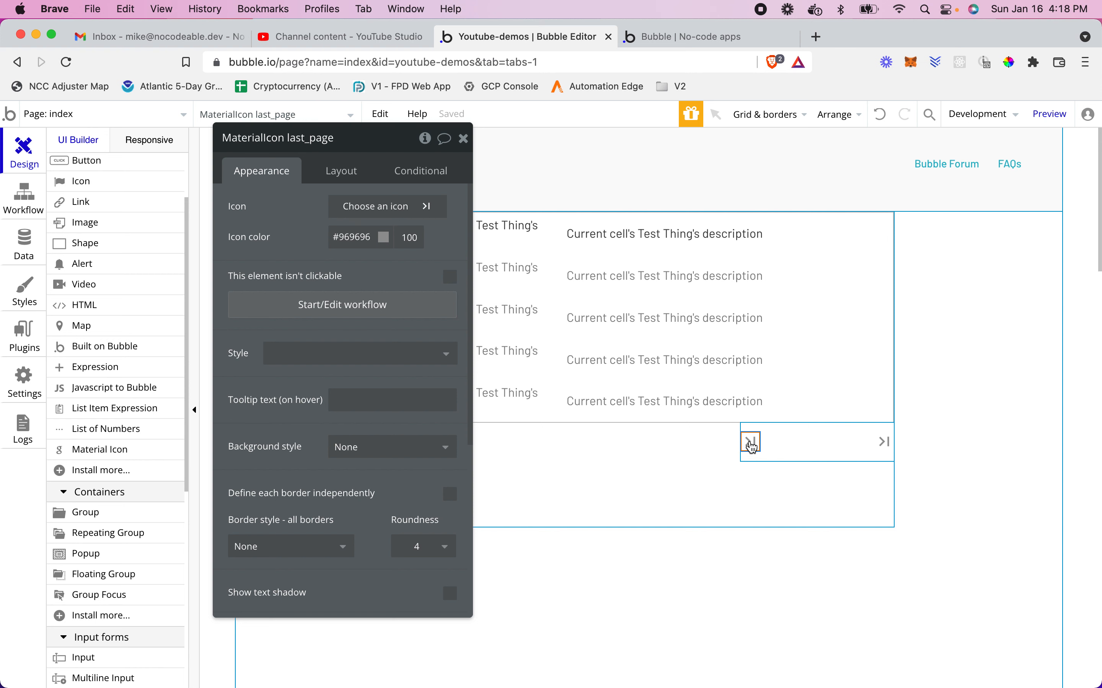
left_click(358, 206)
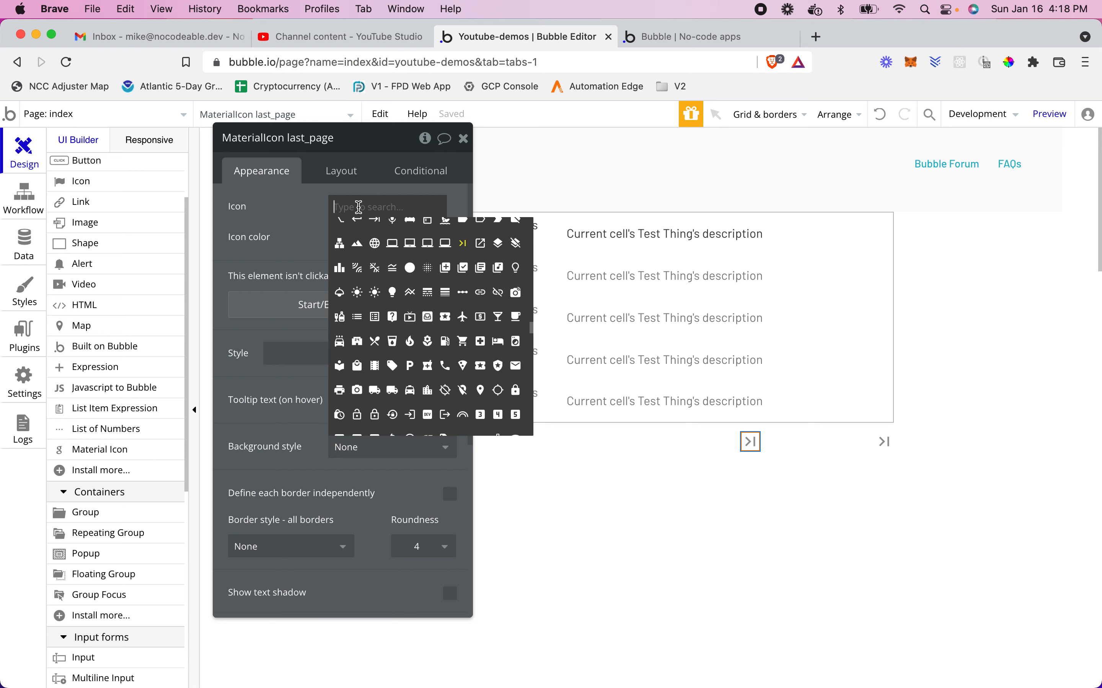
type("chev")
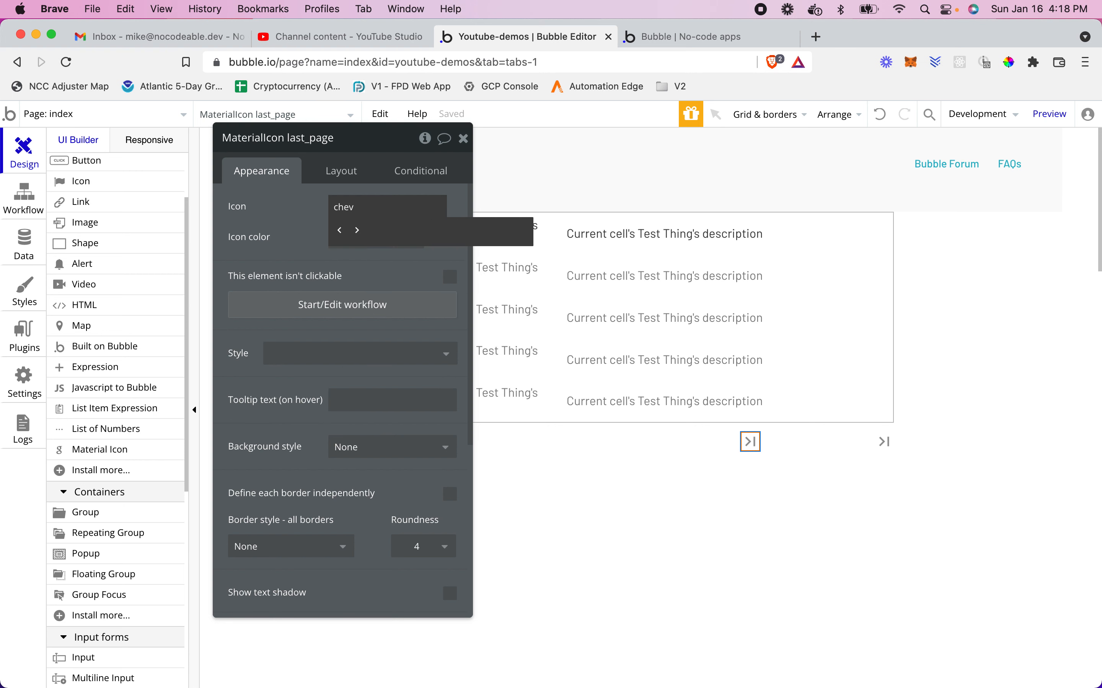
left_click(357, 230)
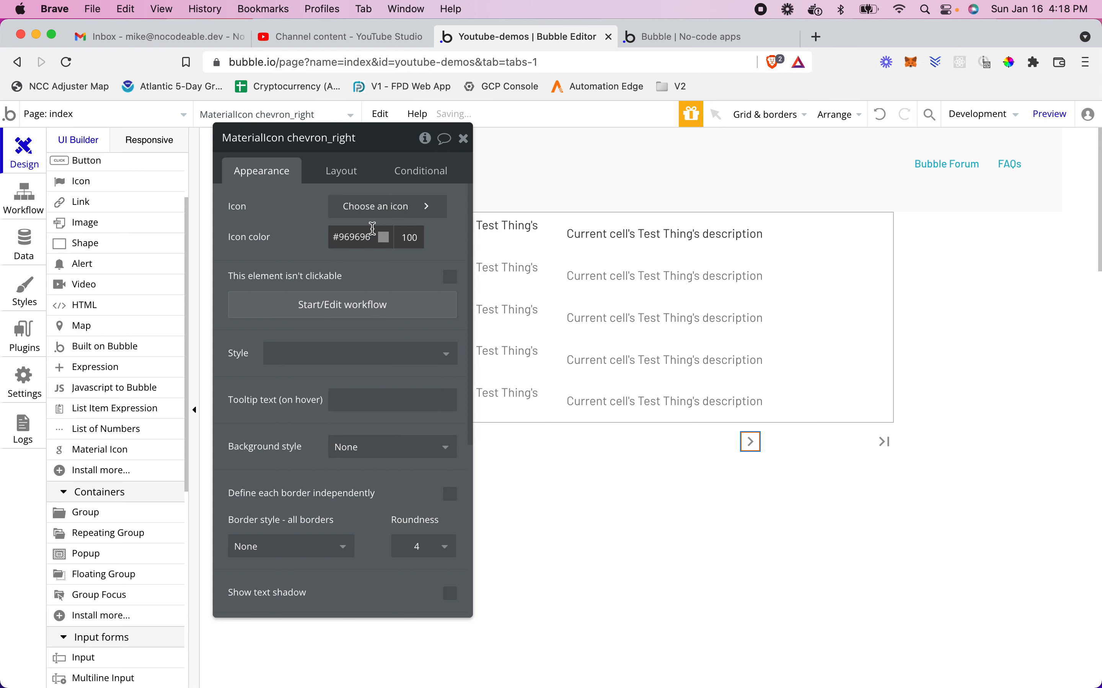
- Add another copy of the icon to Group Pagination as chevron_left and order it before the chevron_right icon
left_click(799, 439)
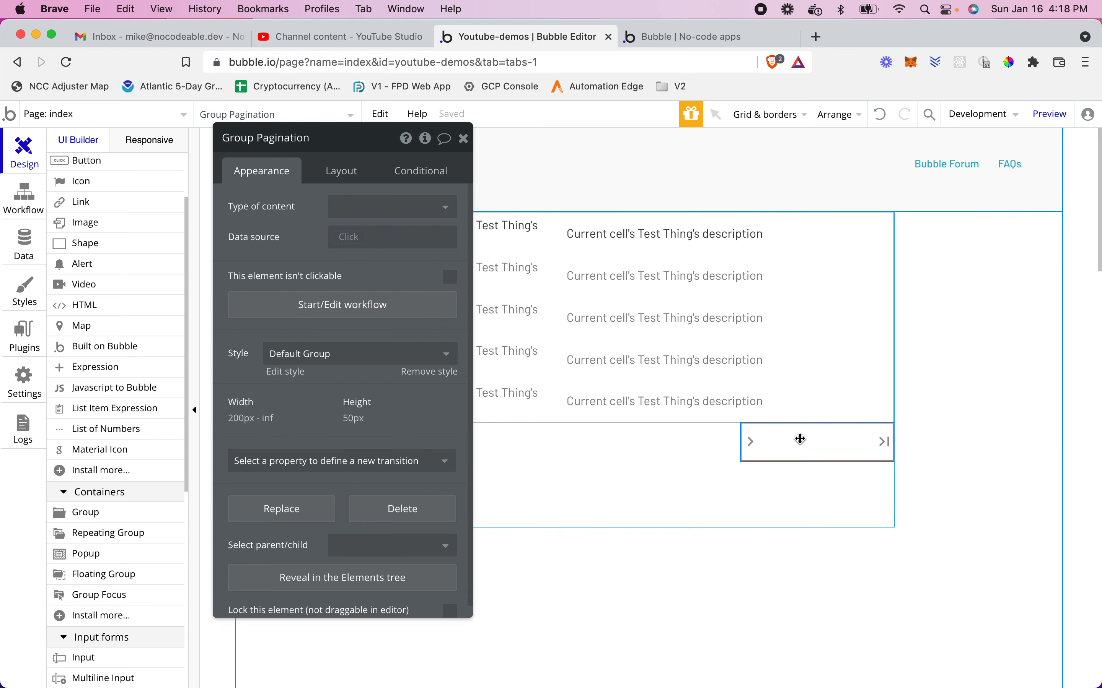
key("super+v")
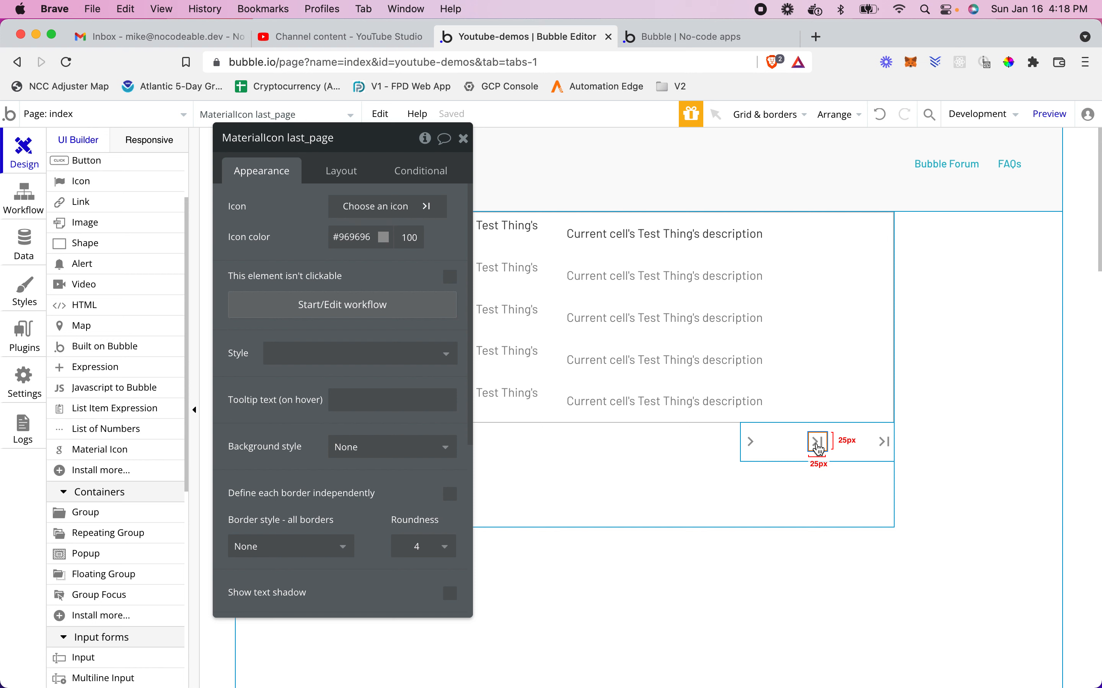
left_click(373, 208)
type("ch")
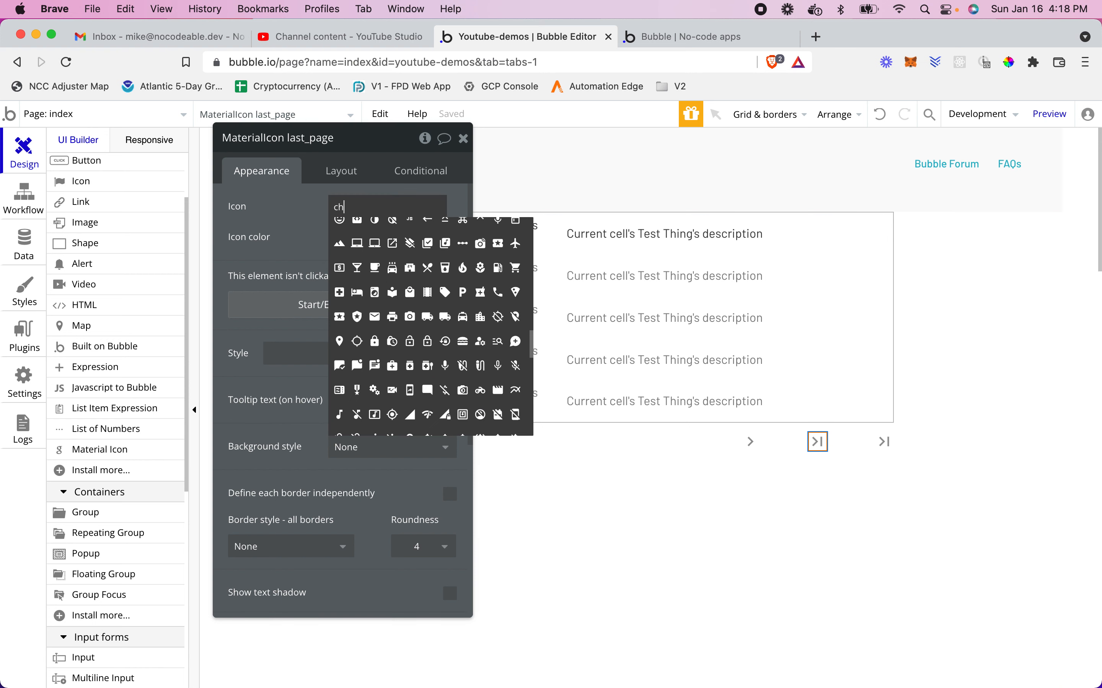
type("evro")
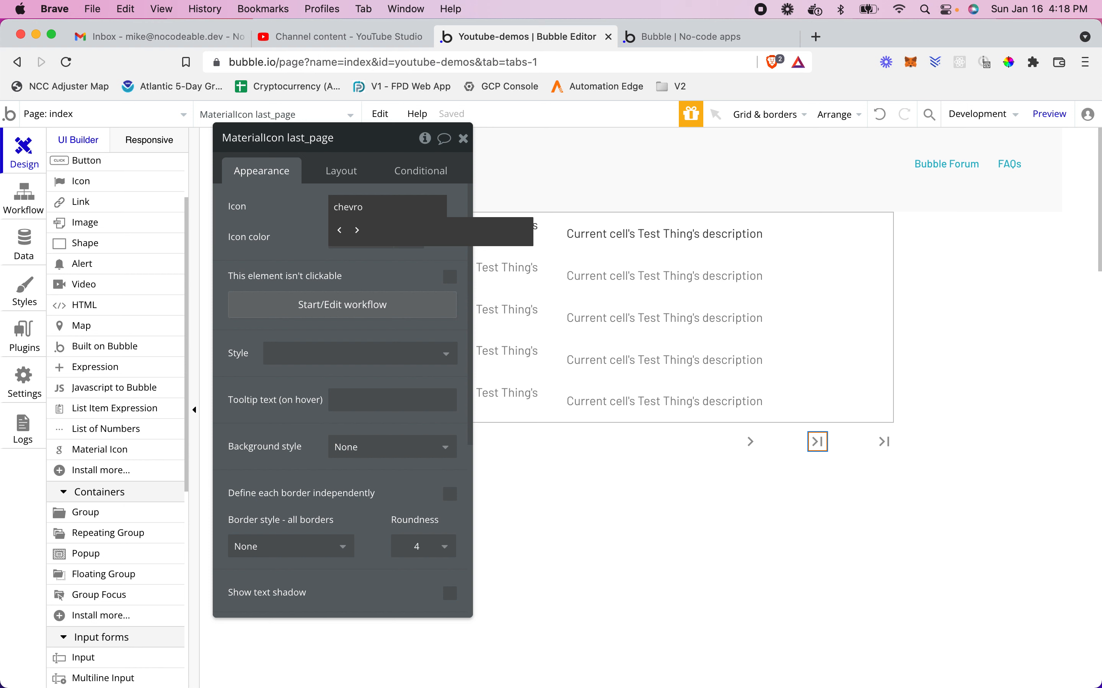
left_click(339, 230)
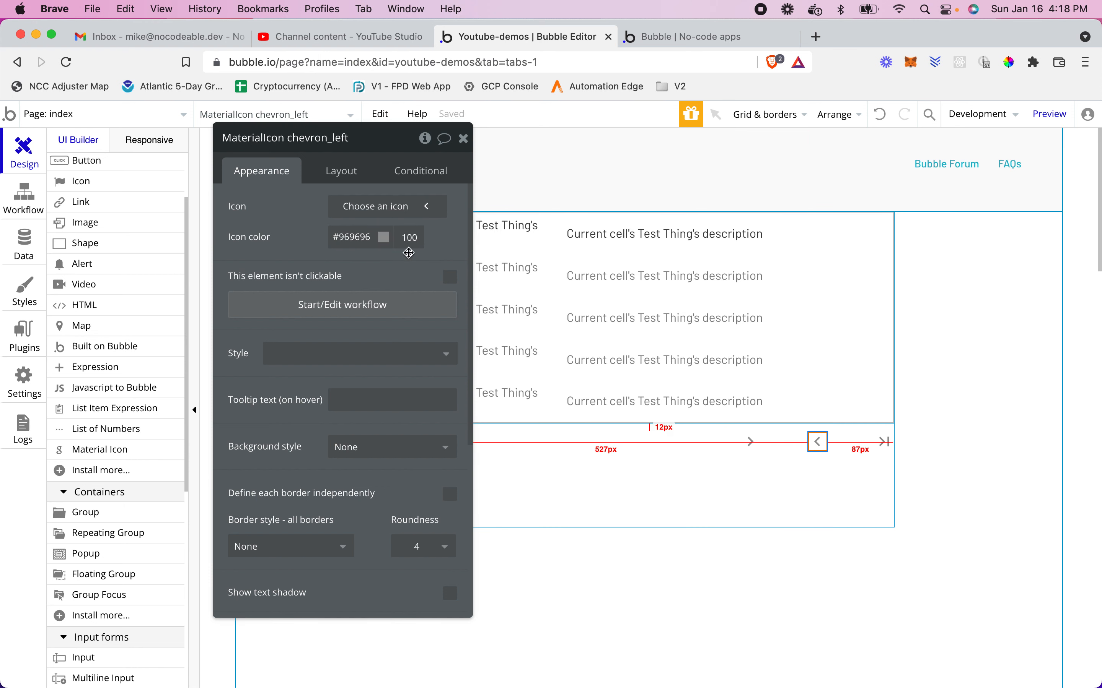
left_click(342, 172)
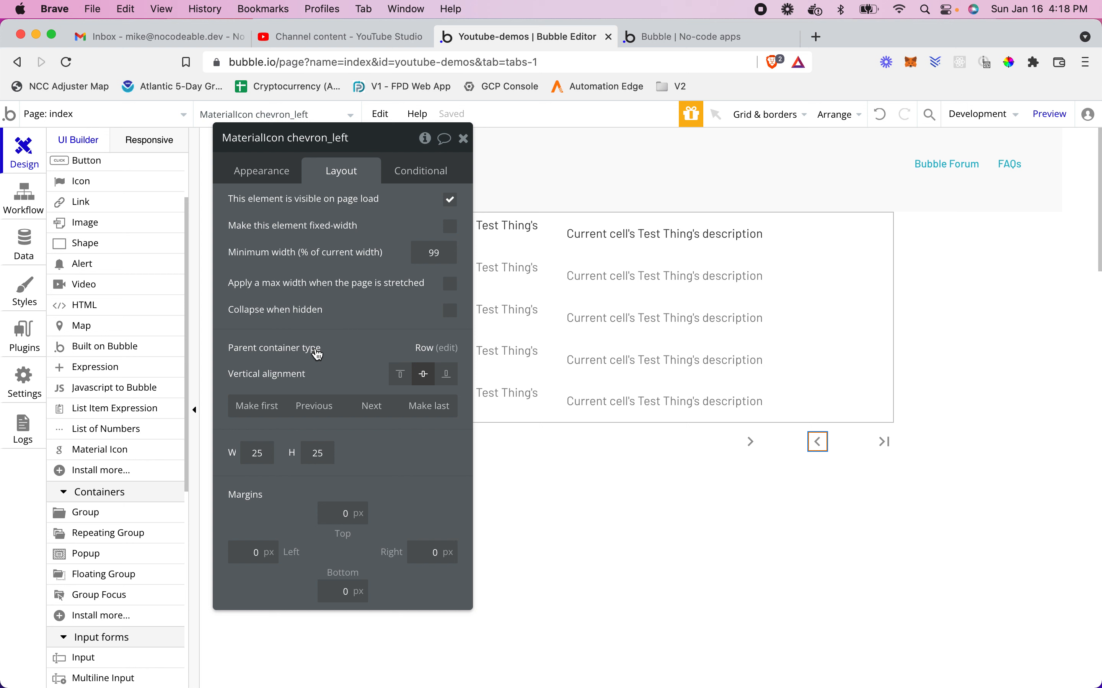
left_click(309, 410)
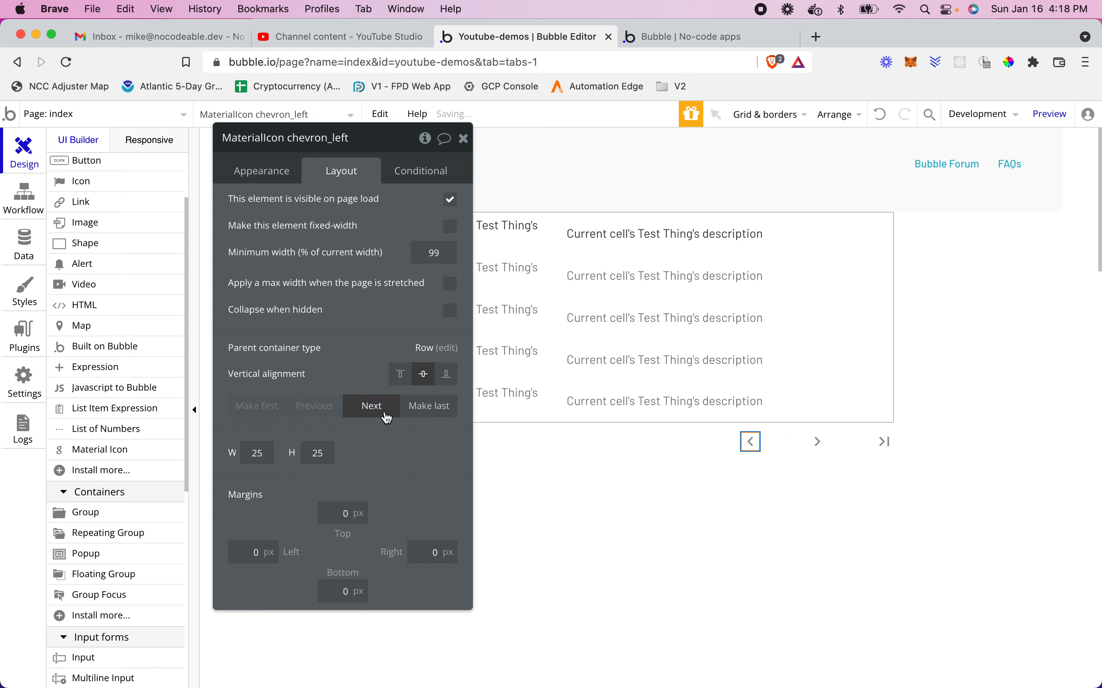
- Paste one more last_page copy into Group Pagination and change it to the first_page icon
left_click(792, 442)
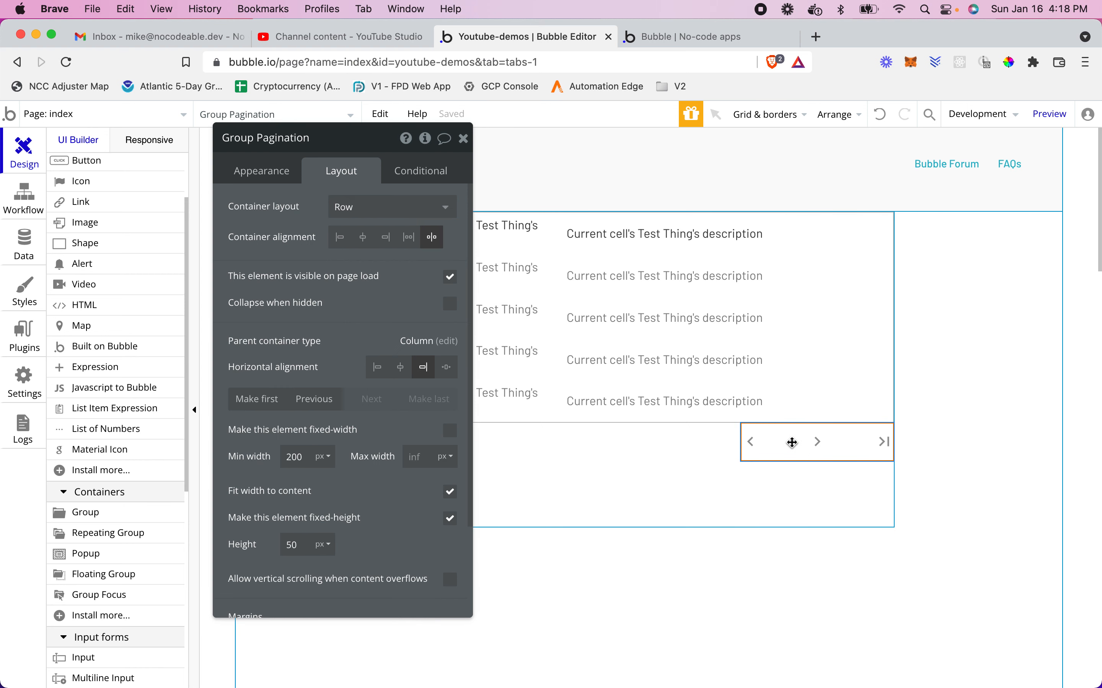
left_click(785, 442)
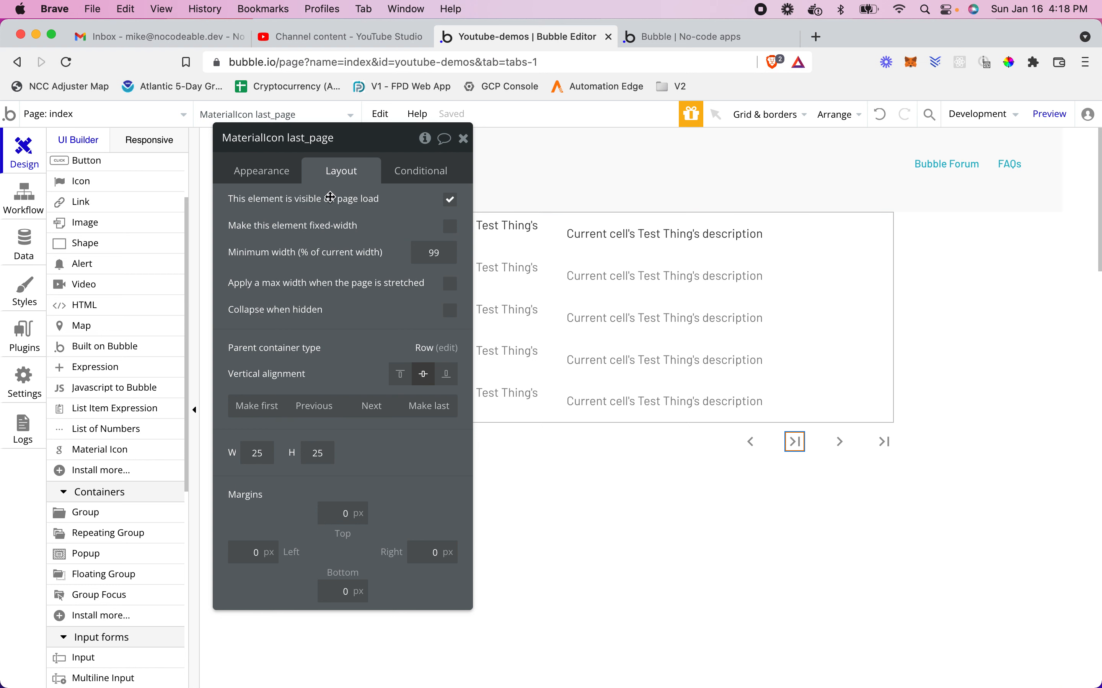
left_click(262, 173)
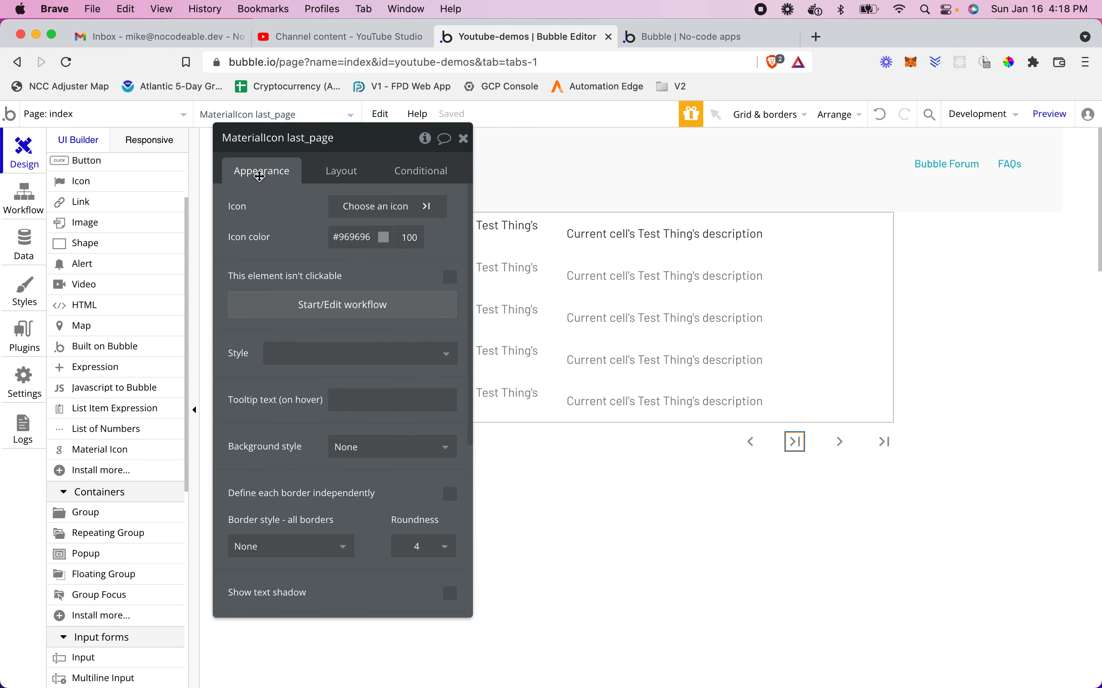
left_click(386, 215)
left_click(385, 215)
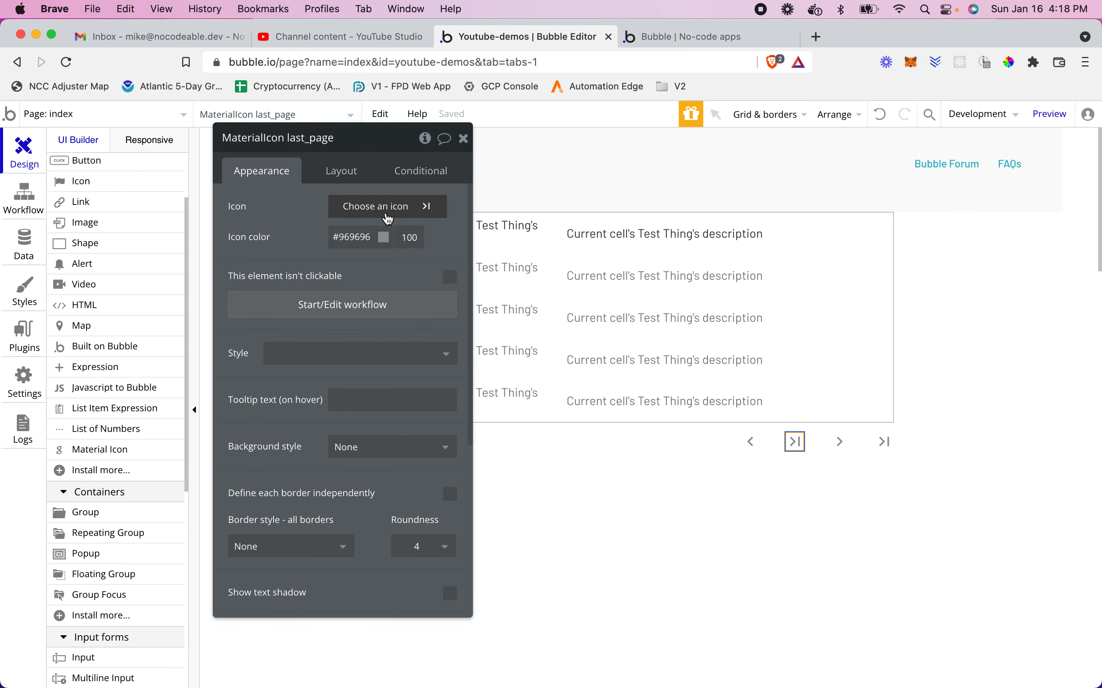
left_click(388, 216)
type("first")
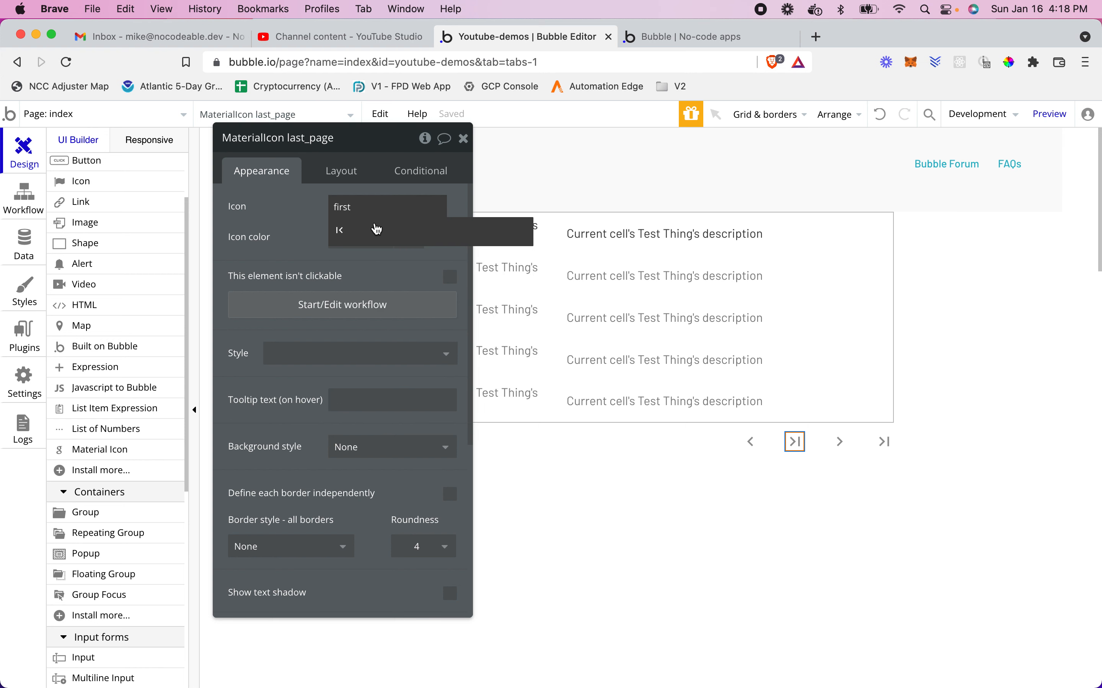
left_click(341, 230)
- Make the first_page icon the first element in its row and check the icon row in the page preview
left_click(339, 171)
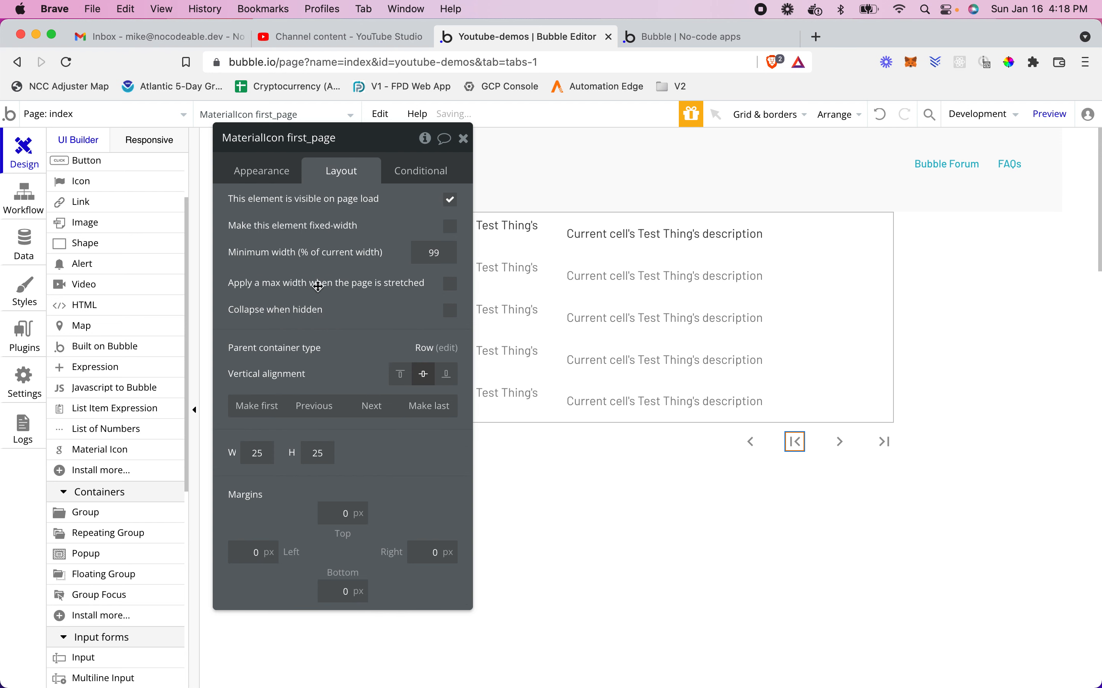
left_click(258, 407)
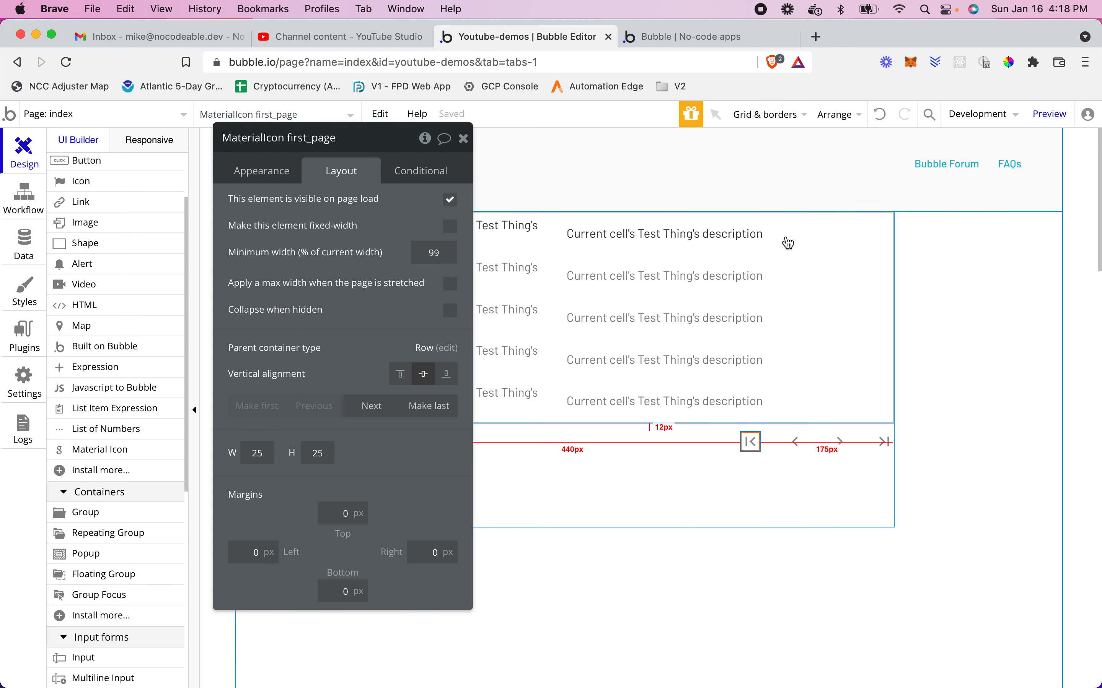
left_click(712, 46)
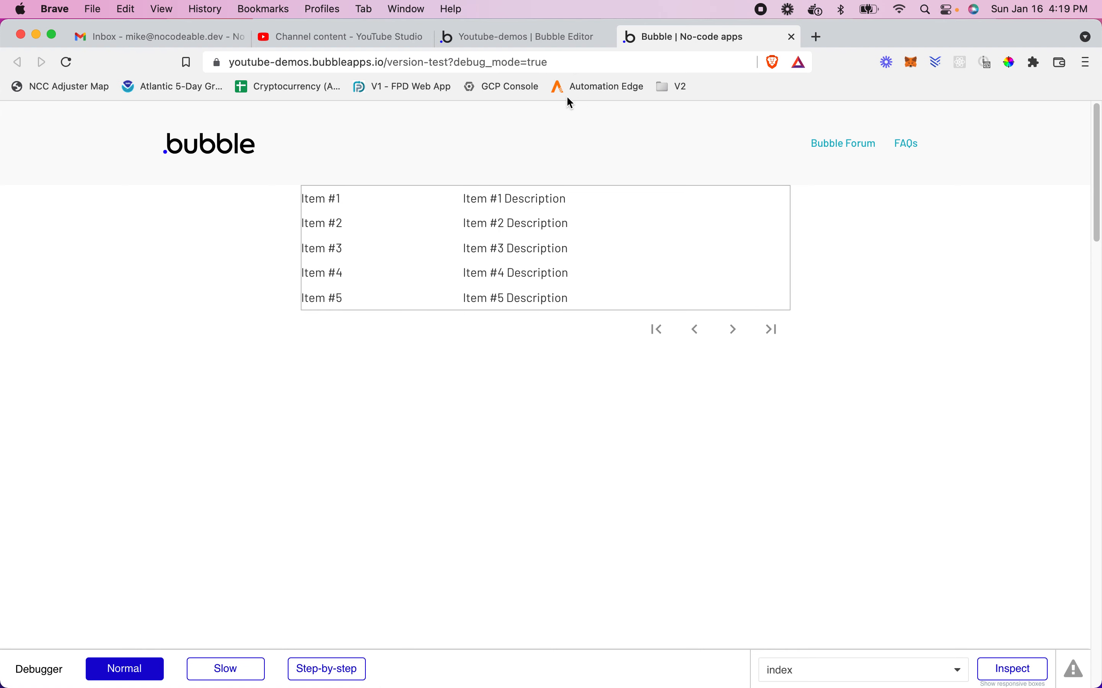
left_click(481, 43)
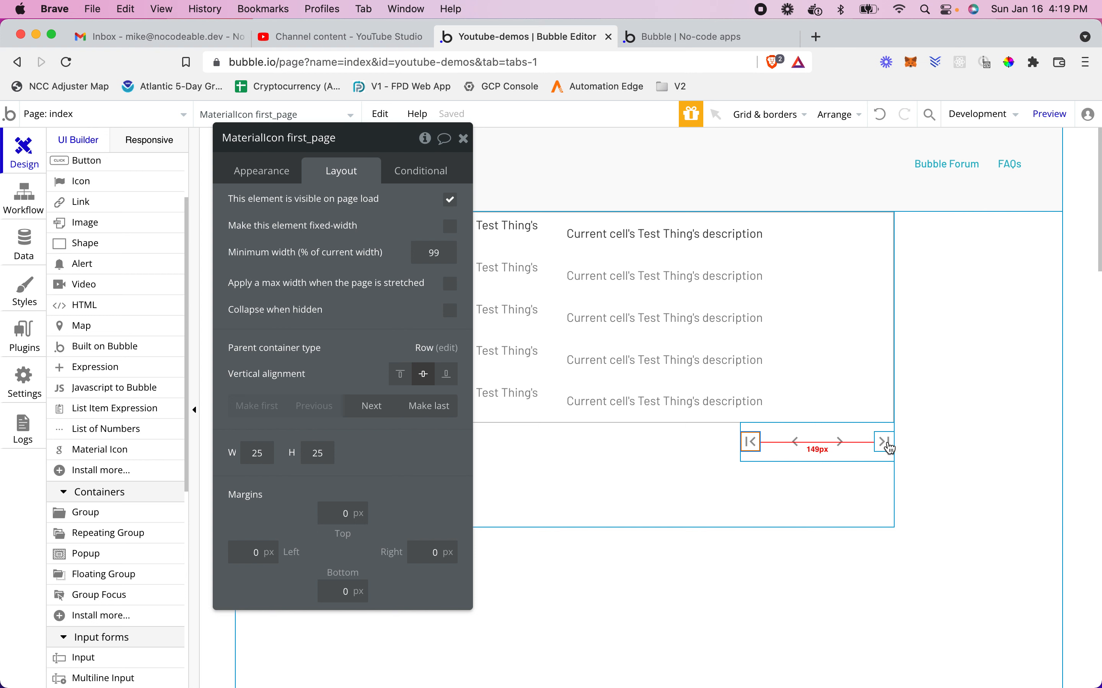
- Create a workflow for clicking the first_page icon and add a Go to page action for RepeatingGroup Pagination
right_click(754, 446)
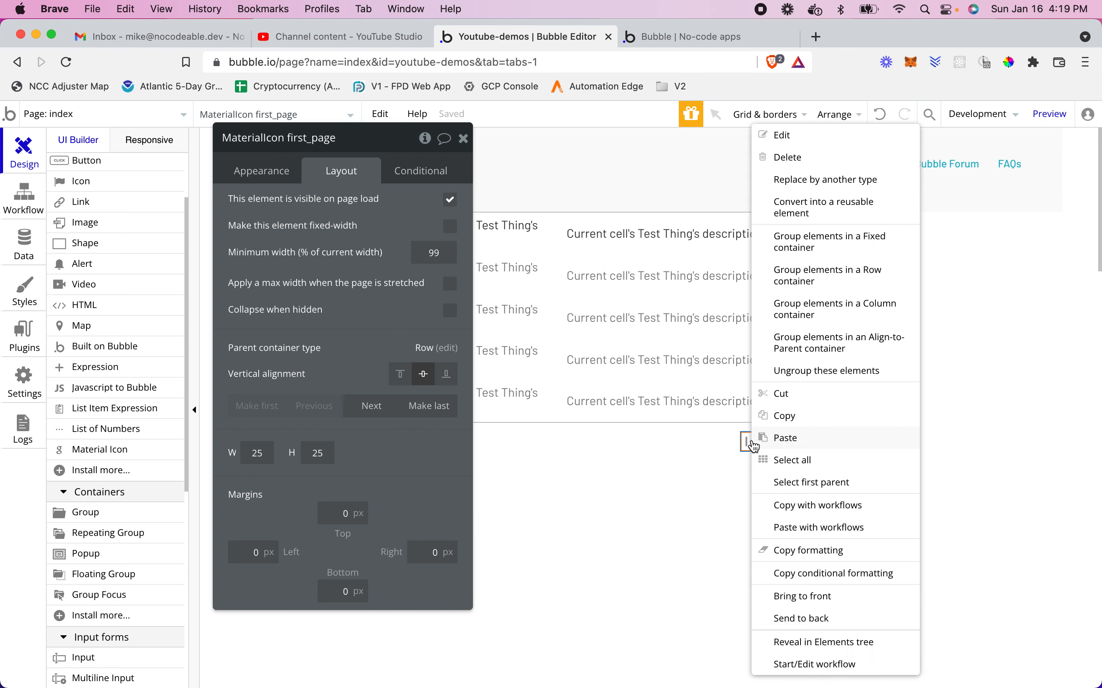
left_click(827, 665)
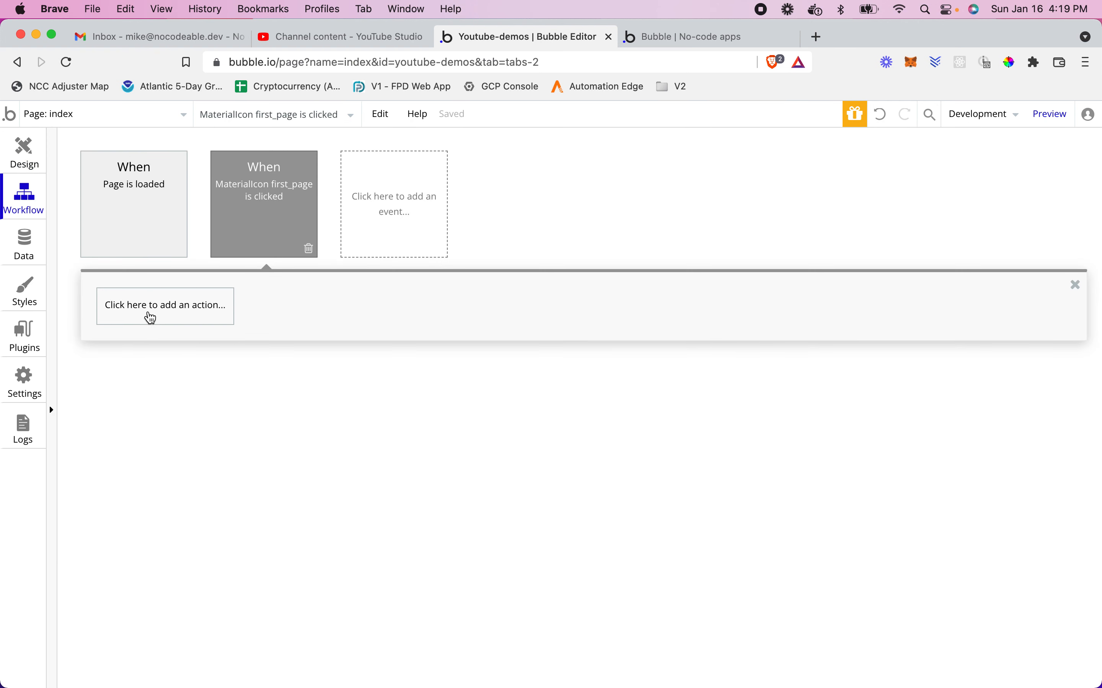
left_click(152, 318)
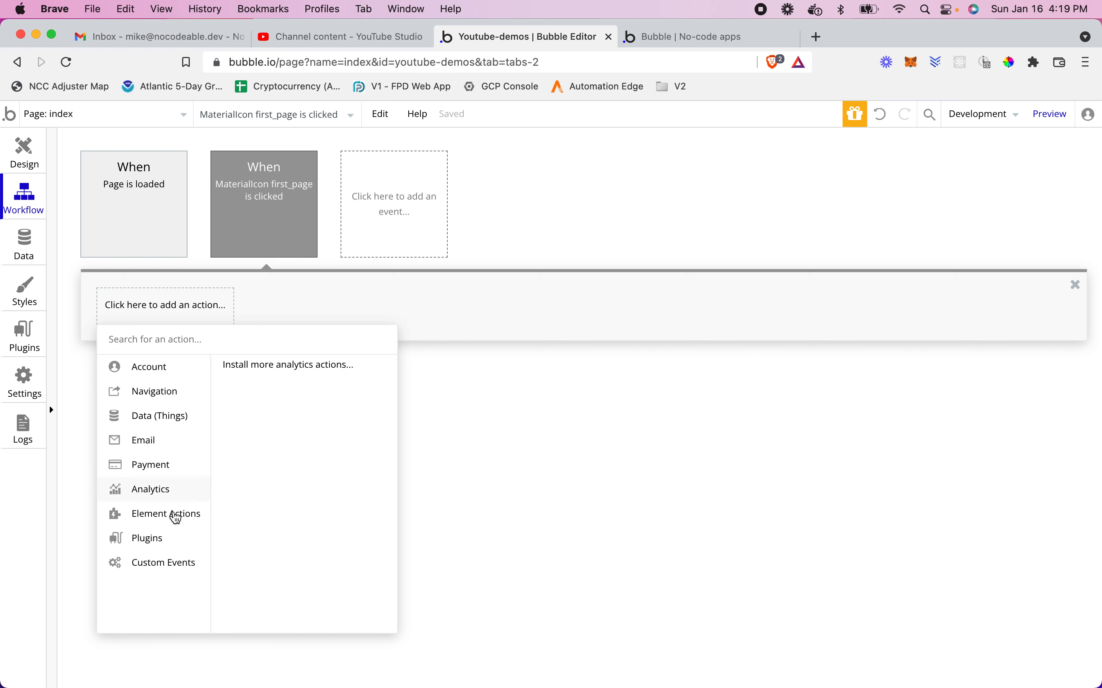
mouse_move(177, 516)
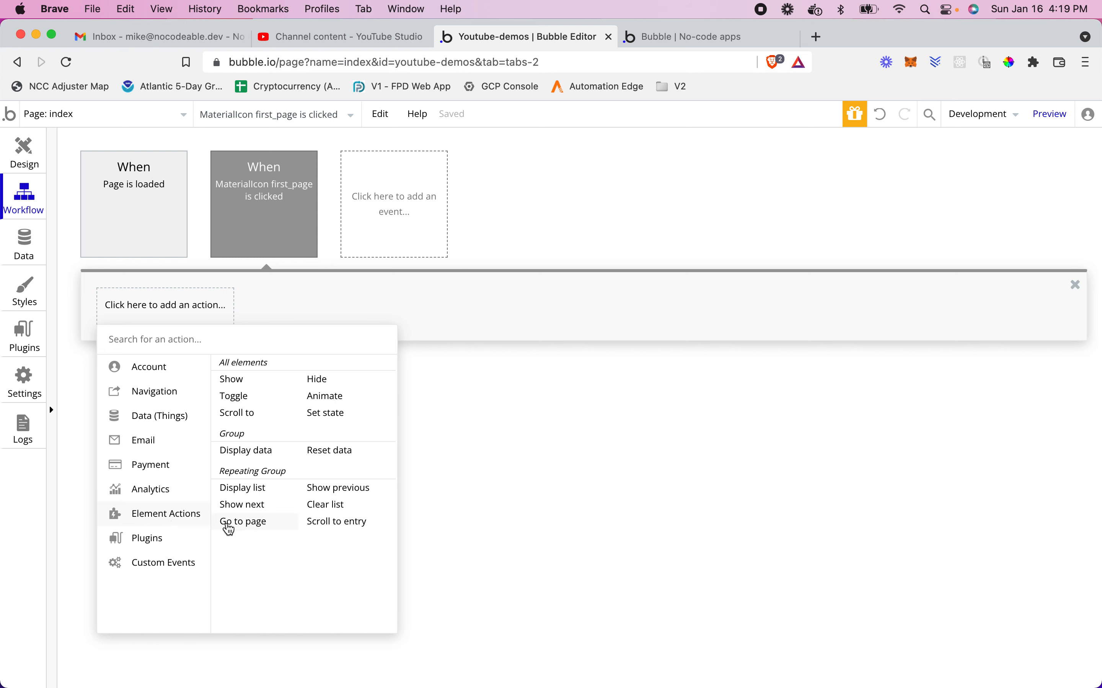
left_click(234, 528)
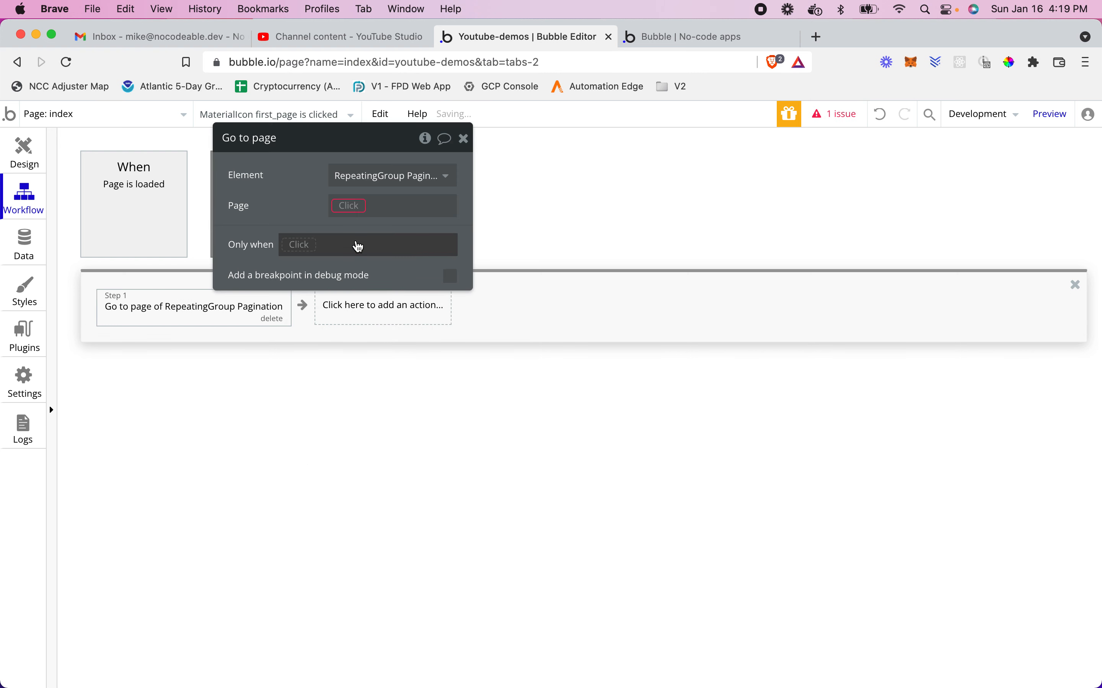
- Set the destination page of the first_page icon's Go to page action to 1
left_click(354, 205)
type("1")
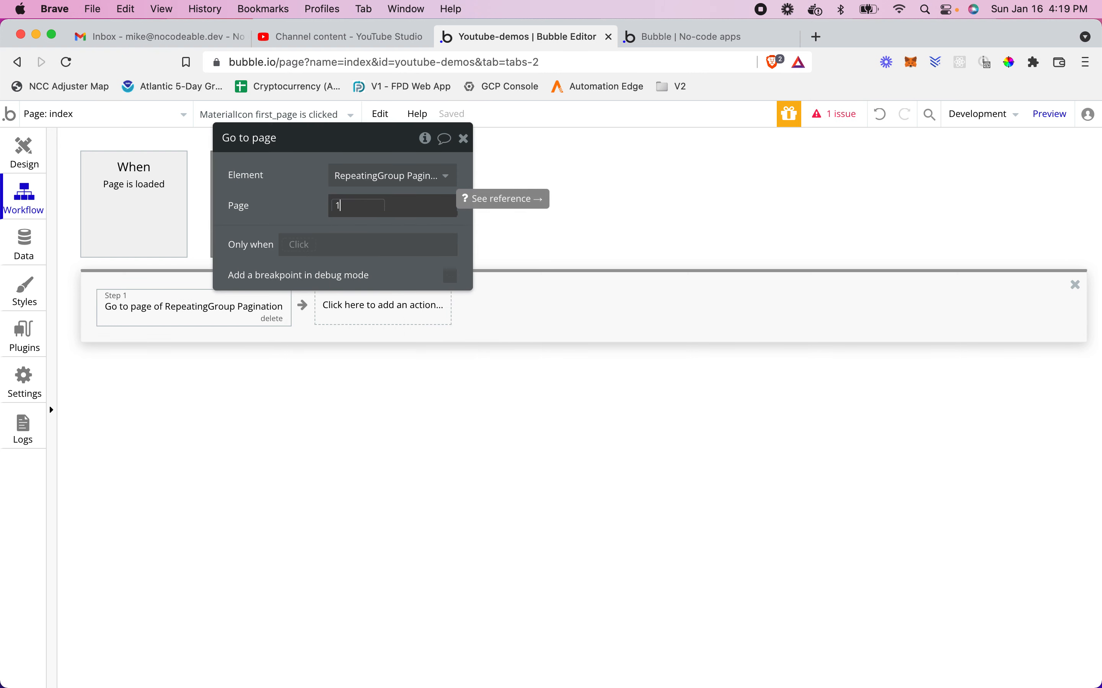
left_click(296, 201)
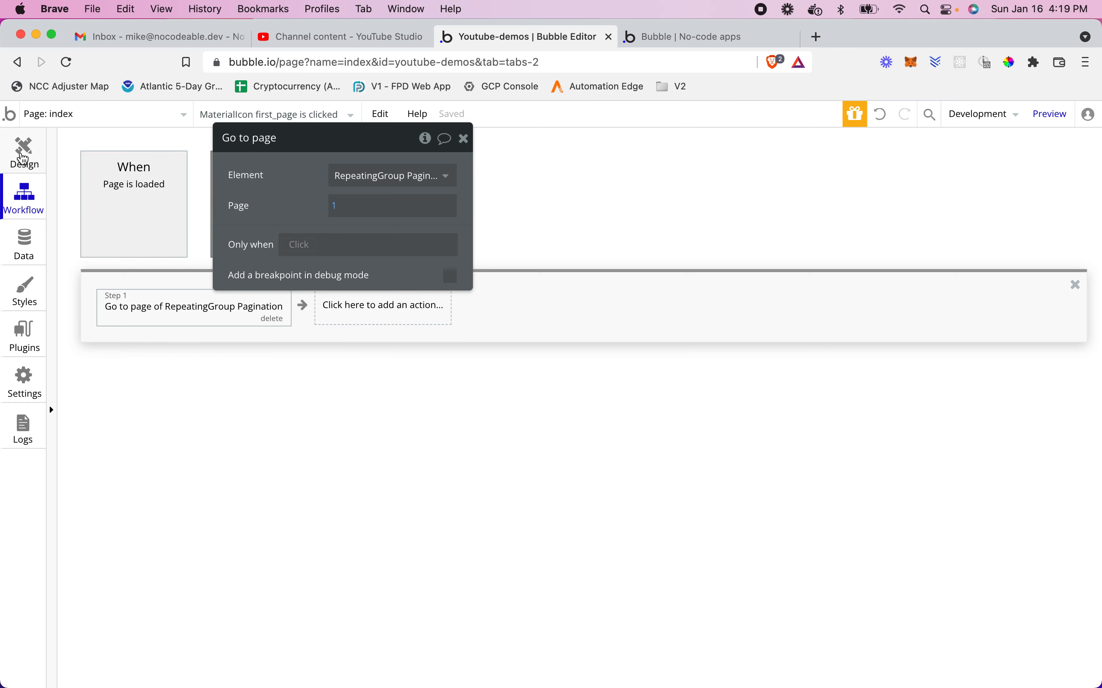
- Create a workflow for clicking the last_page icon and add a Go to page action for RepeatingGroup Pagination
left_click(24, 151)
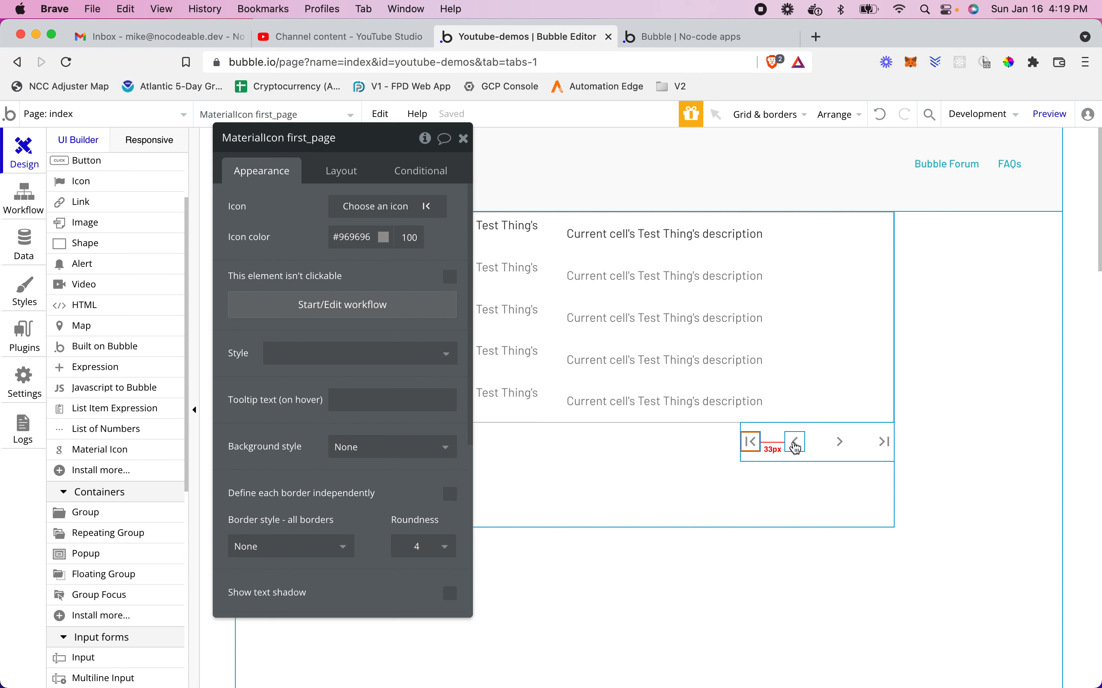
left_click(882, 444)
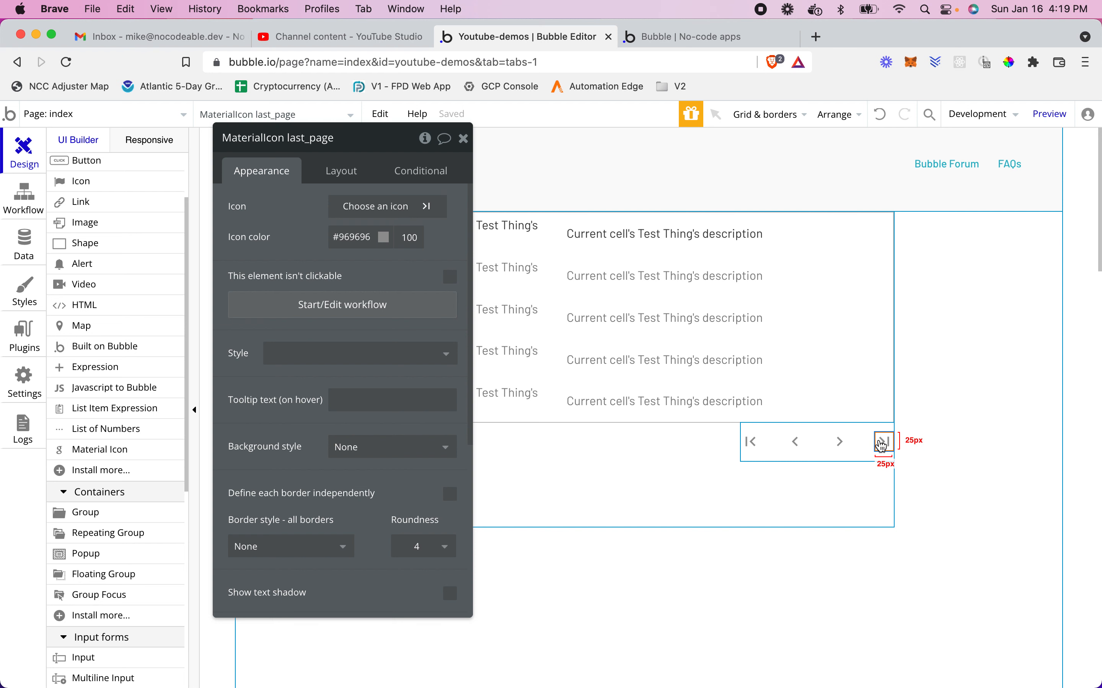
right_click(882, 445)
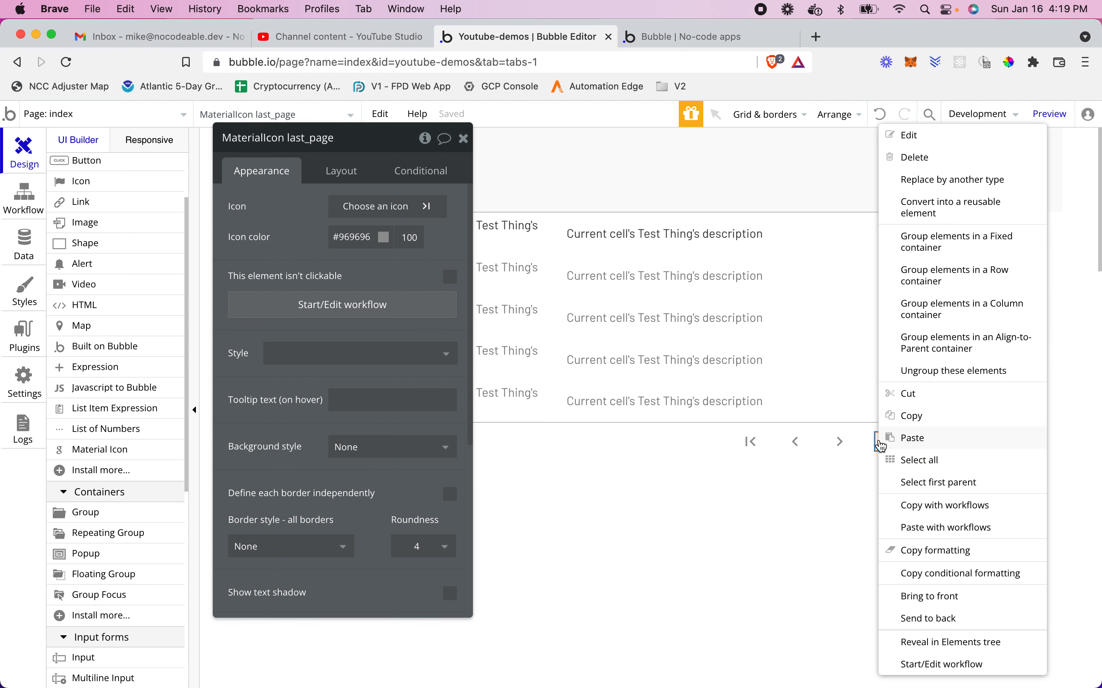
left_click(940, 665)
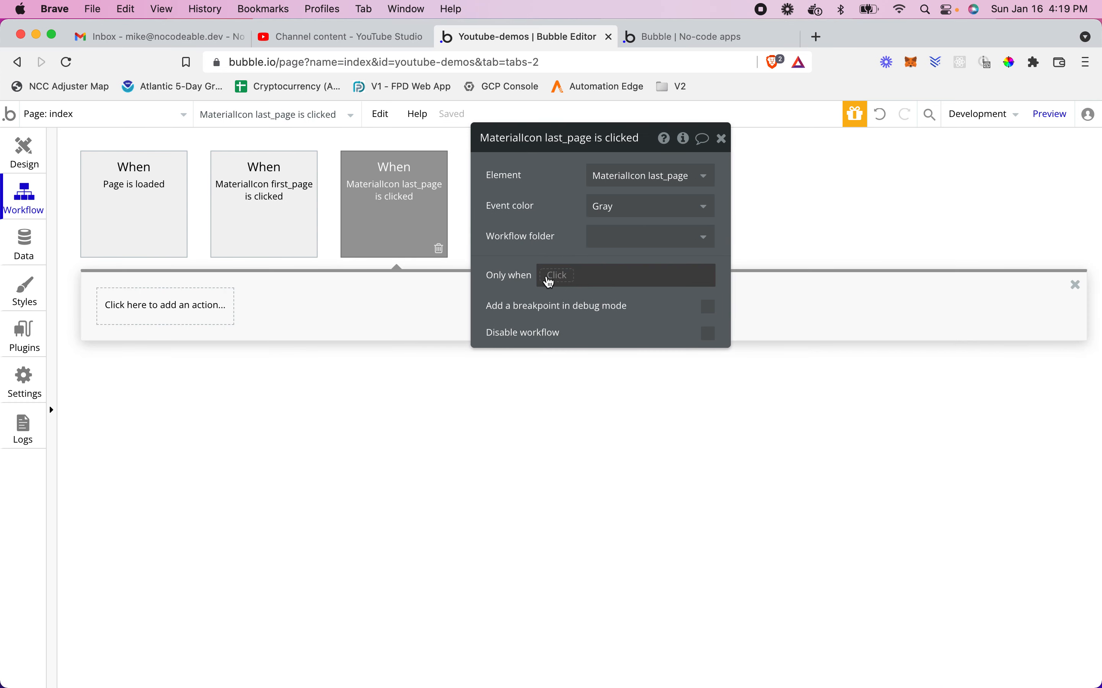
left_click(184, 301)
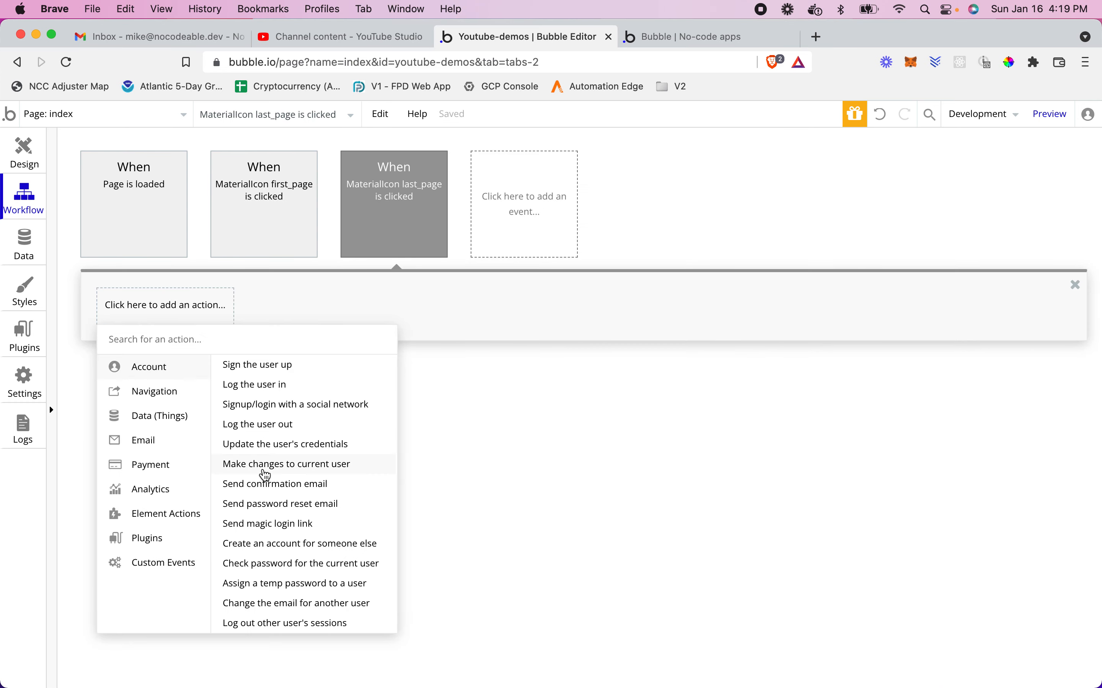
mouse_move(181, 516)
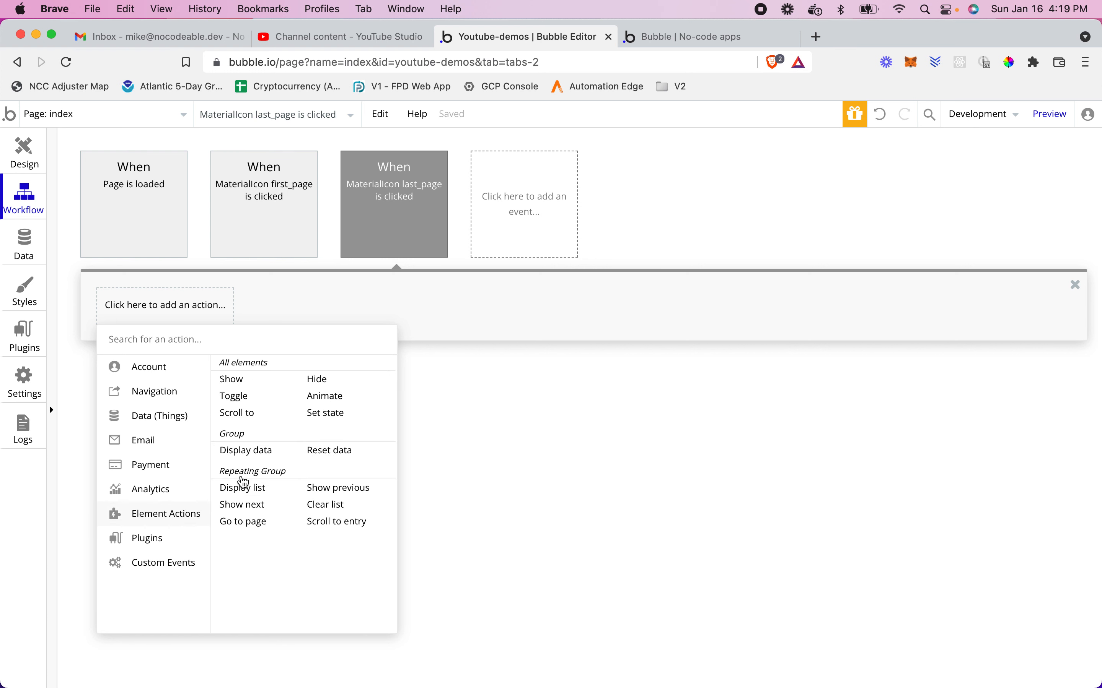
left_click(239, 524)
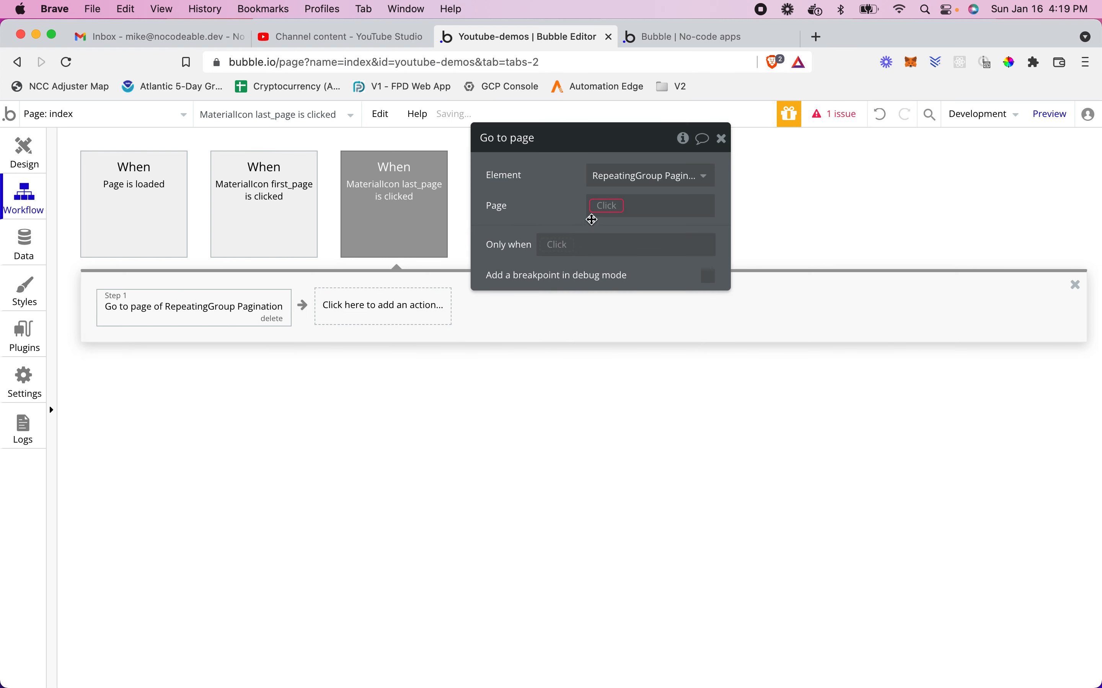
- Set the destination page of the last_page icon's Go to page action to the count of a search for Test Things
left_click(600, 206)
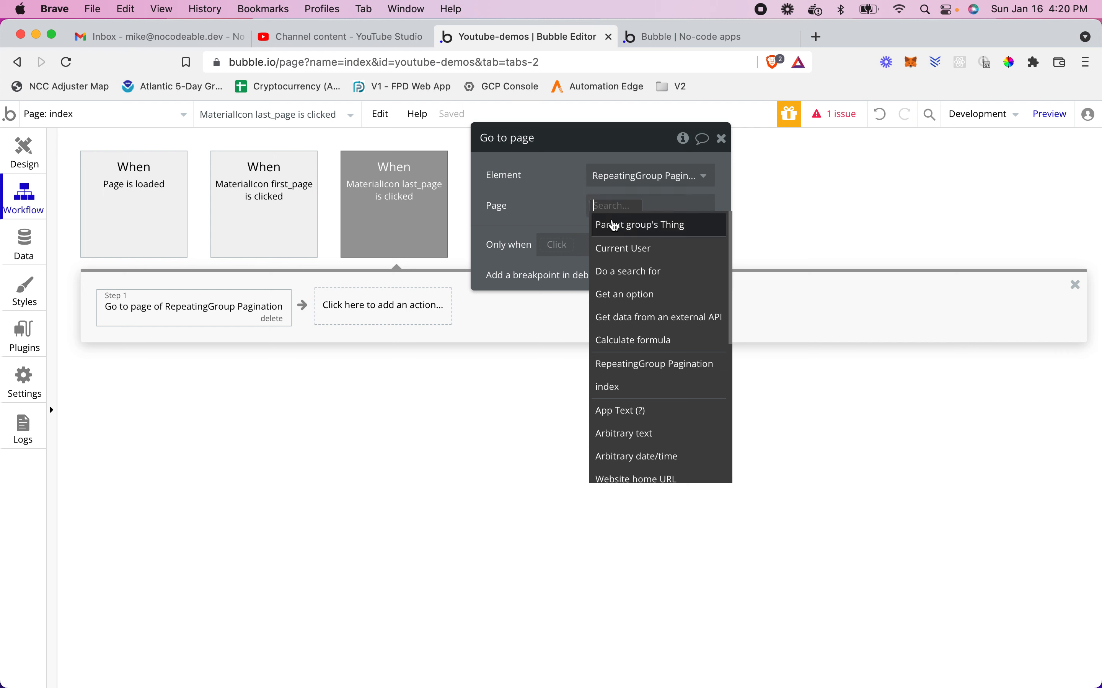
left_click(616, 273)
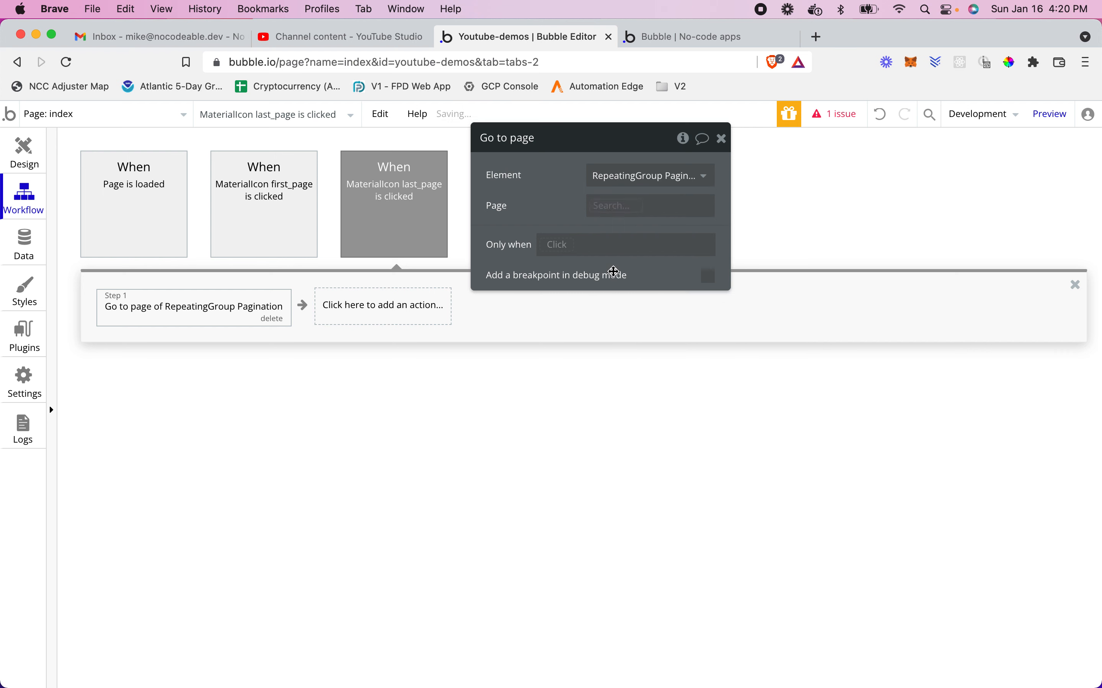
left_click(382, 174)
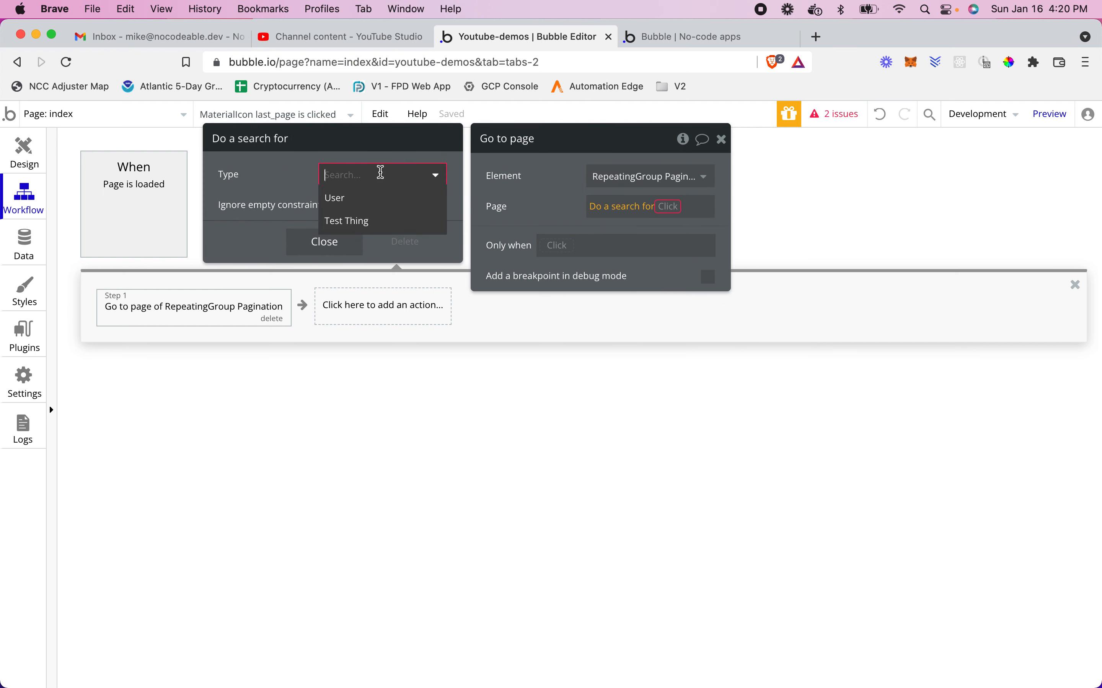
left_click(351, 225)
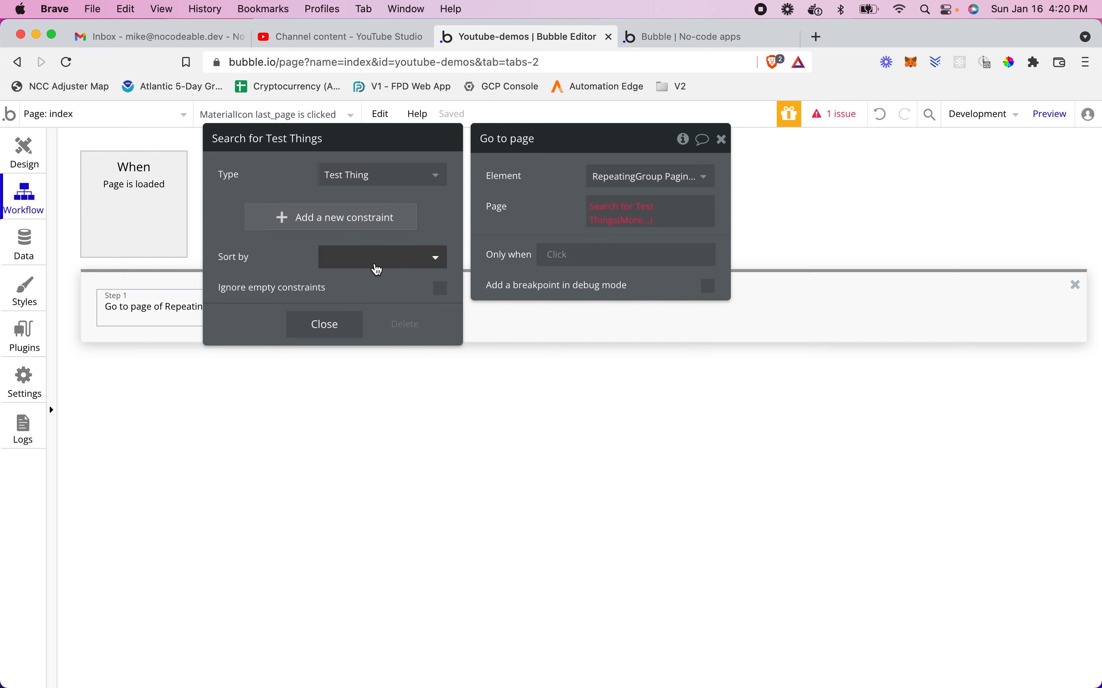
left_click(642, 222)
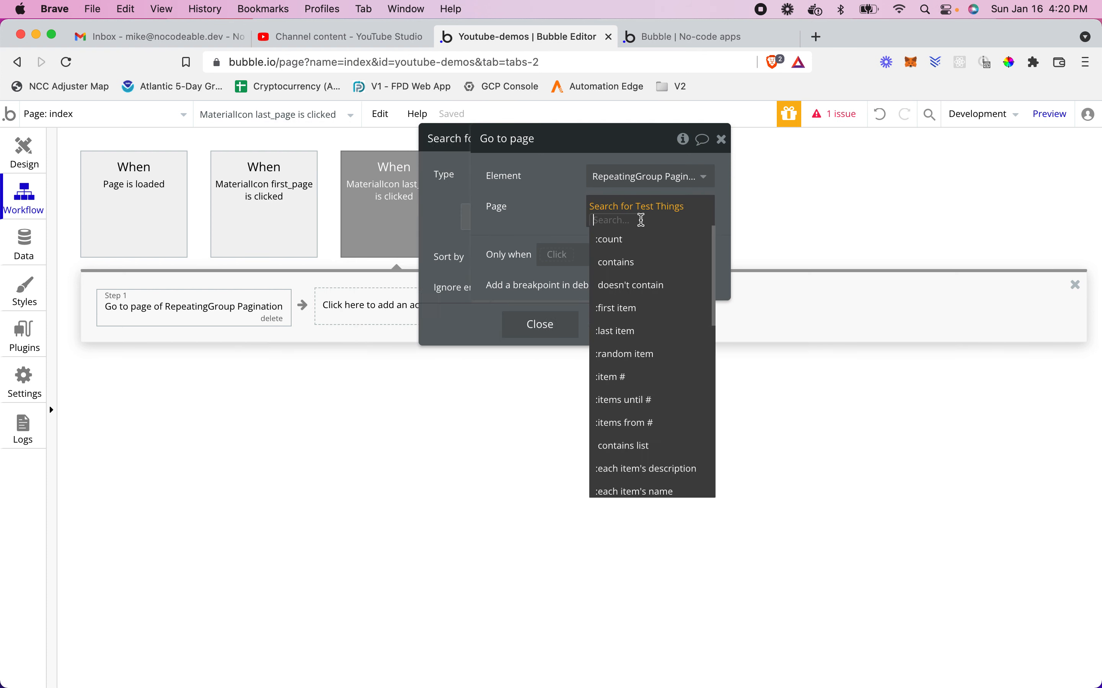
left_click(623, 241)
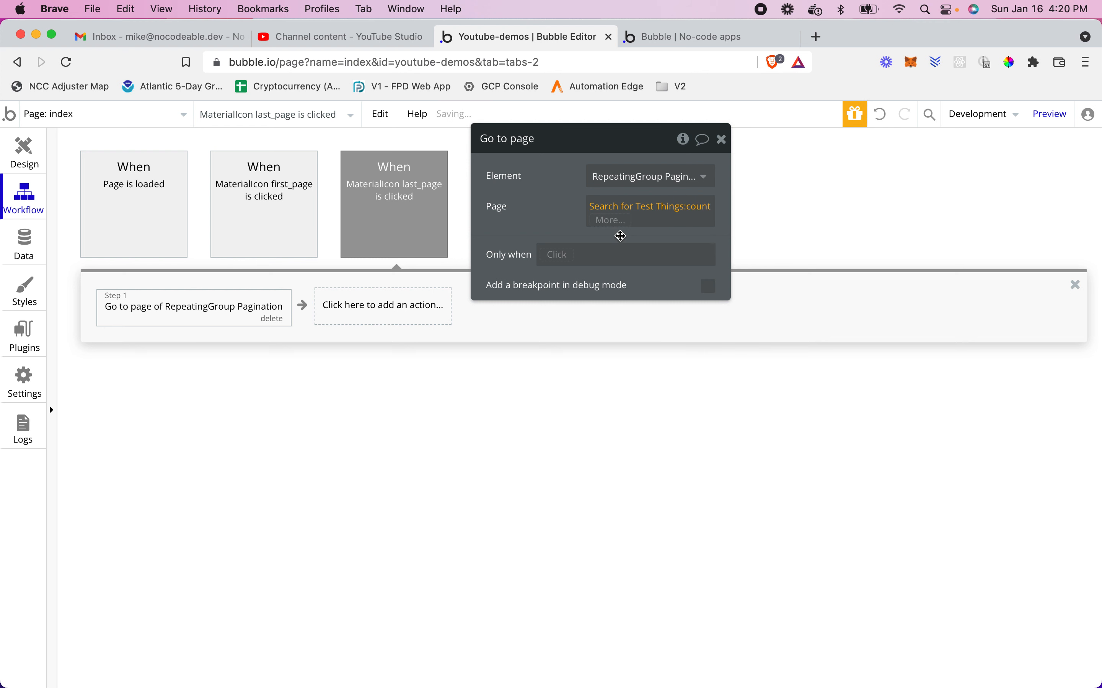
left_click(612, 220)
type("/5")
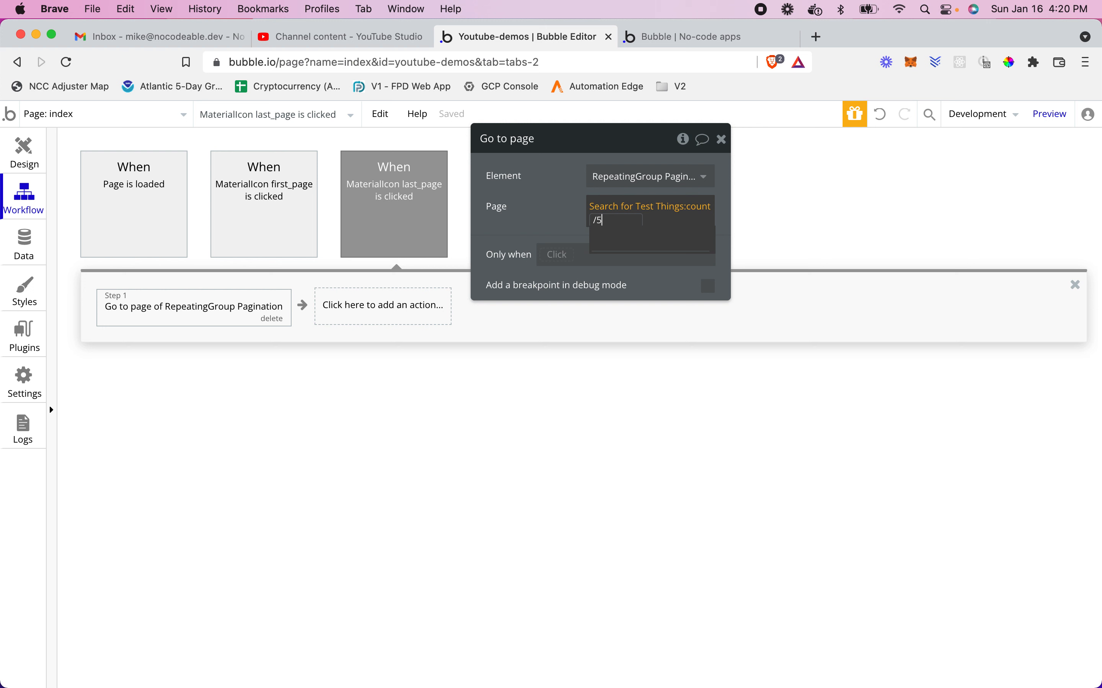
left_click(656, 219)
left_click(707, 215)
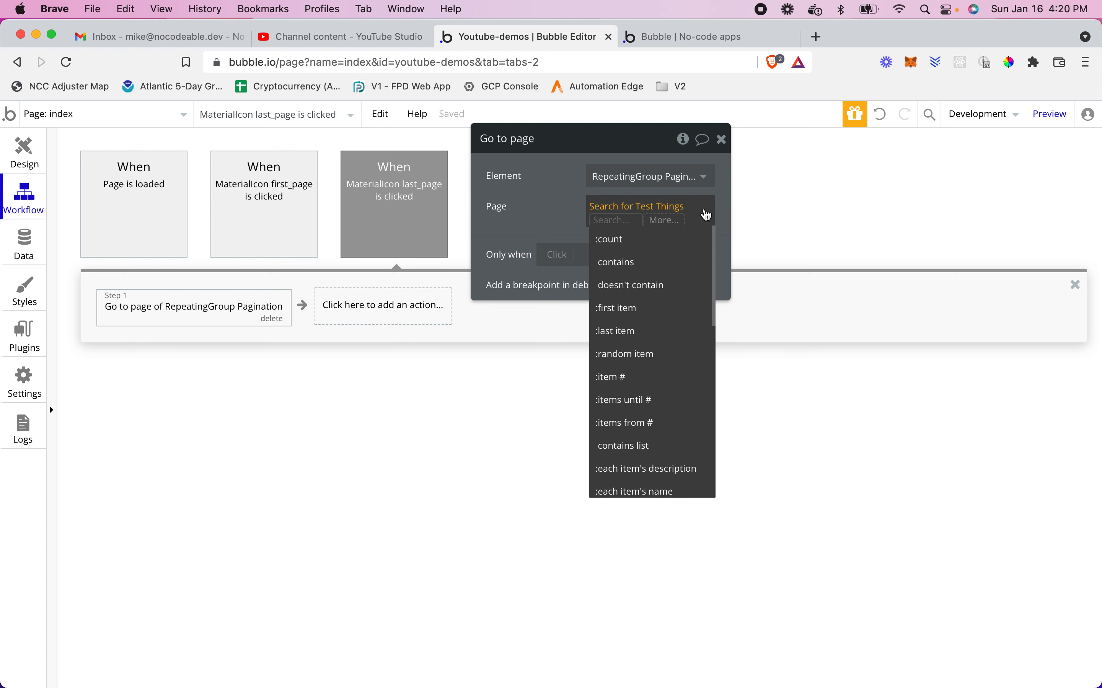
left_click(623, 243)
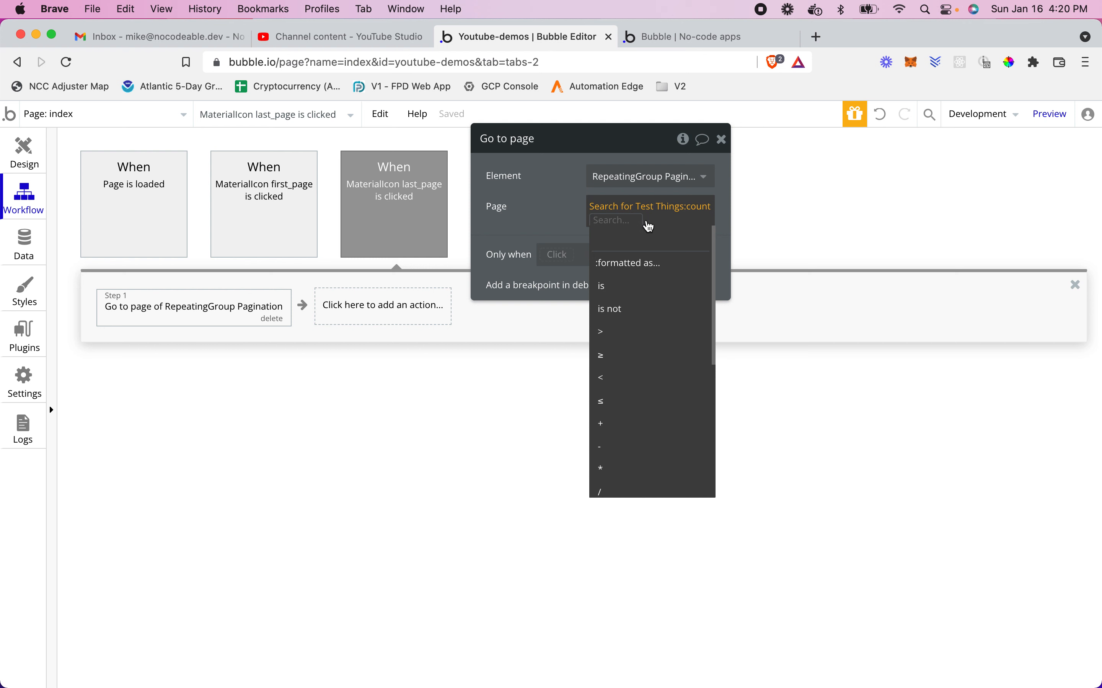
left_click(693, 216)
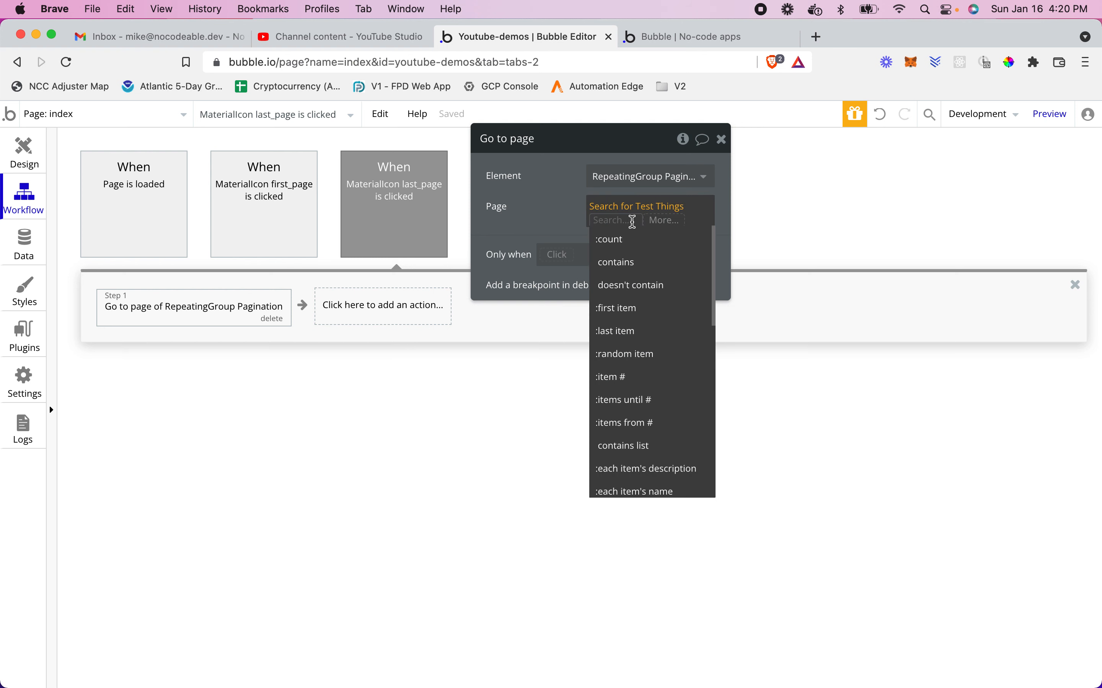
left_click(621, 240)
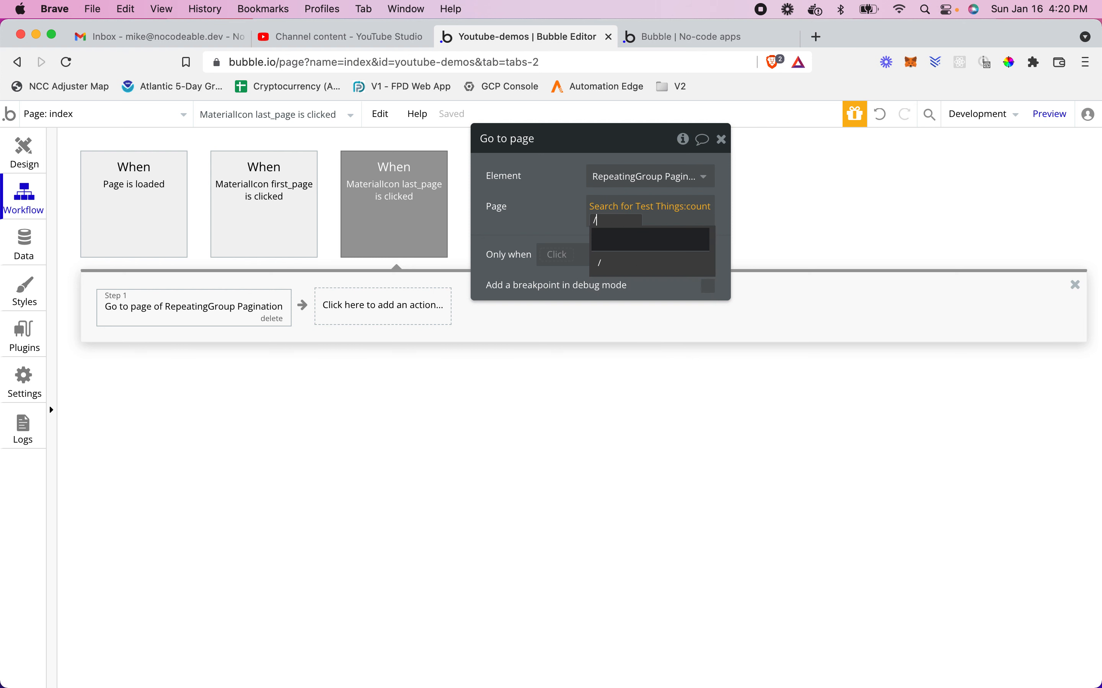
key("BackSpace")
left_click(565, 212)
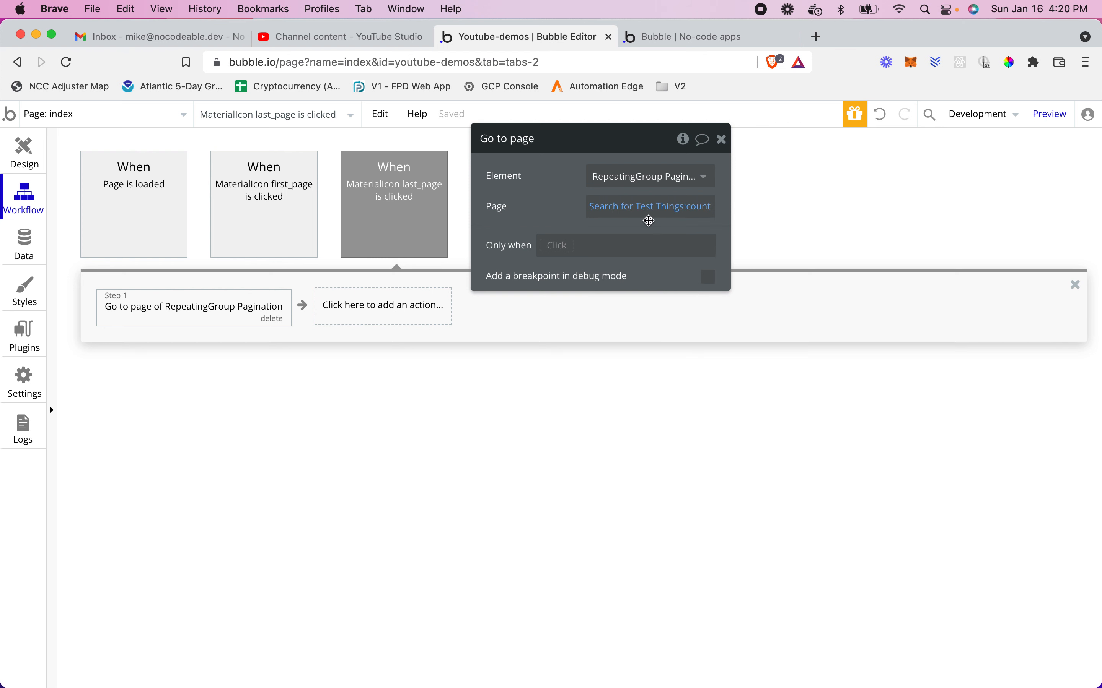
- Divide the Test Things count in the destination page expression by 5 and apply the ceiling operator
left_click(699, 220)
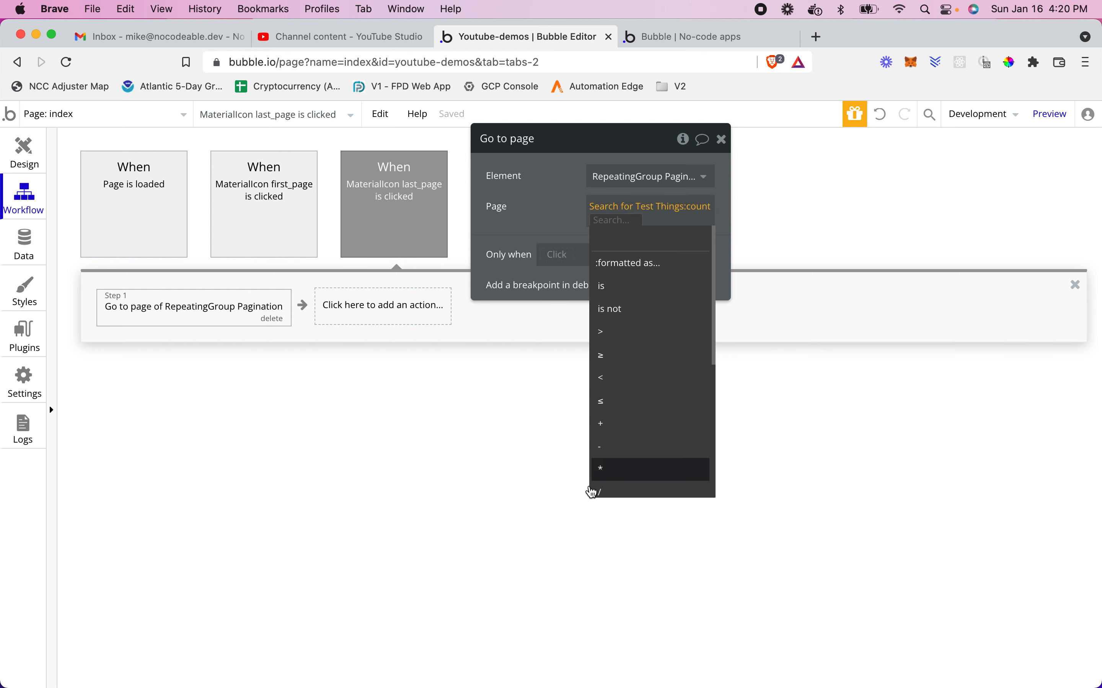
left_click(601, 492)
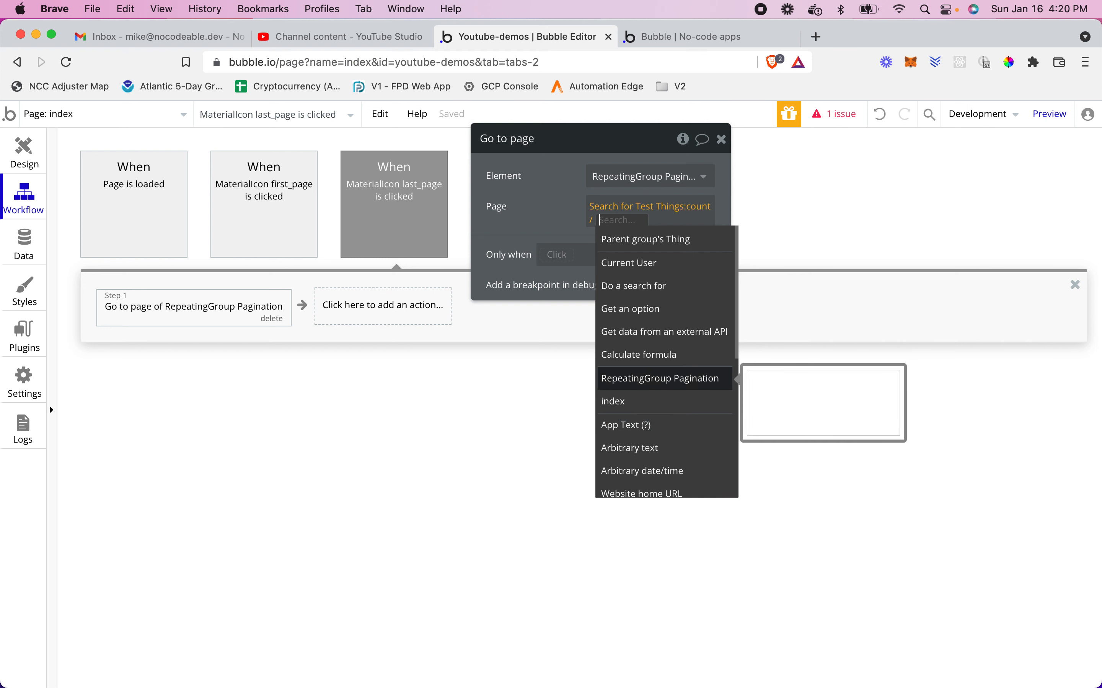
type("5")
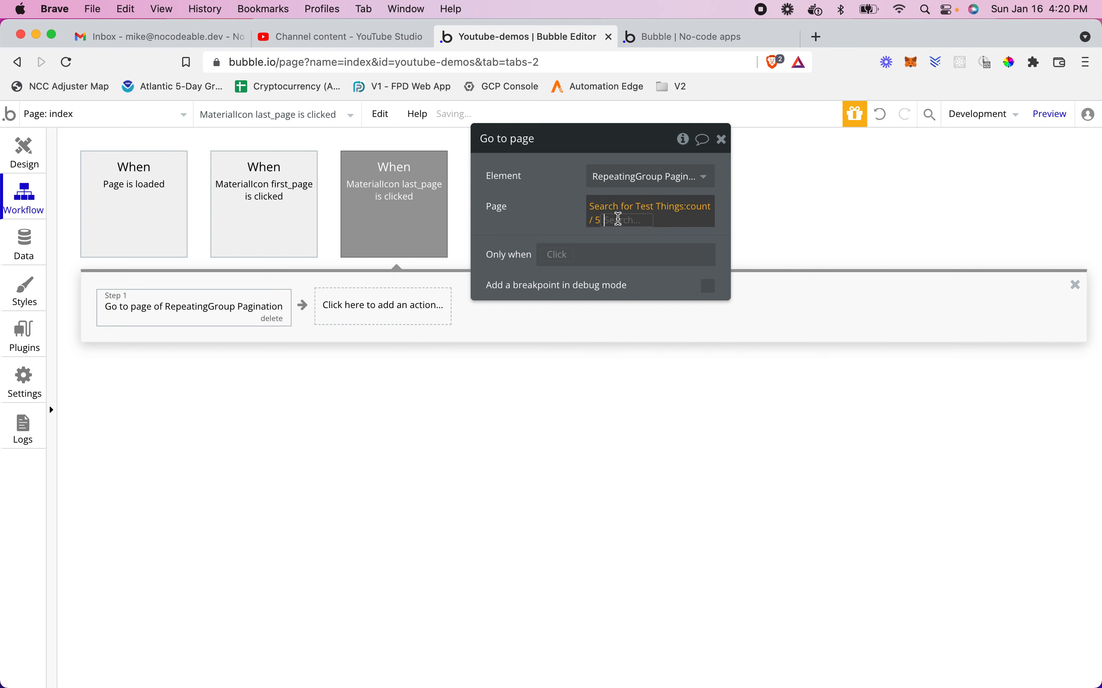
left_click(622, 220)
scroll(652, 358, "down", 5)
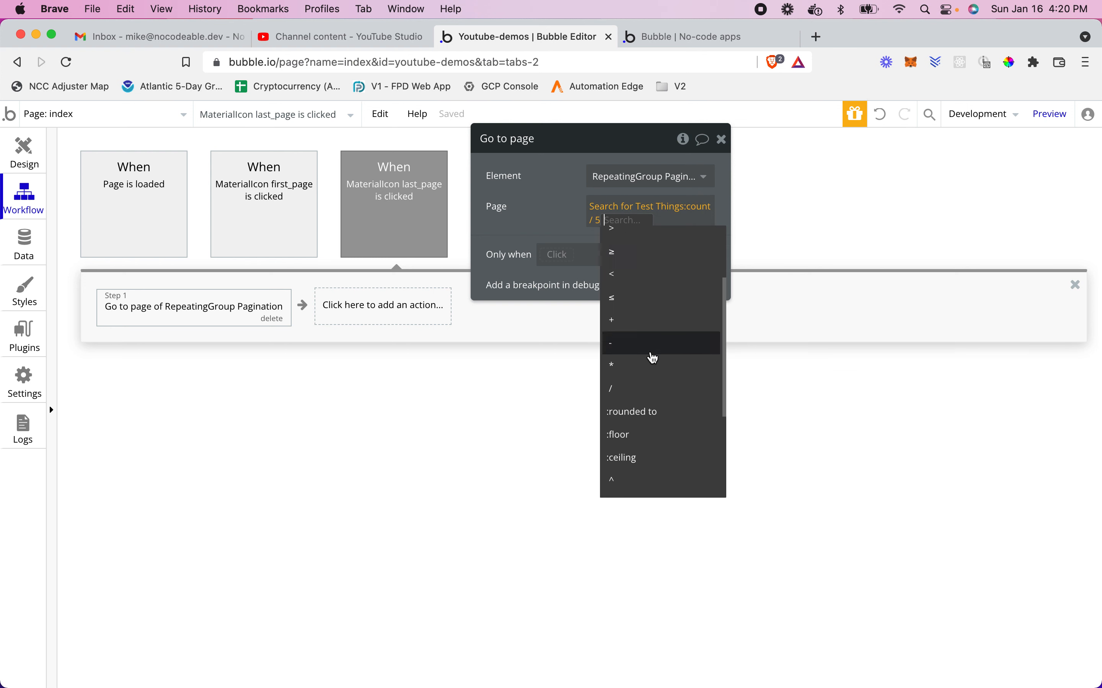
left_click(642, 378)
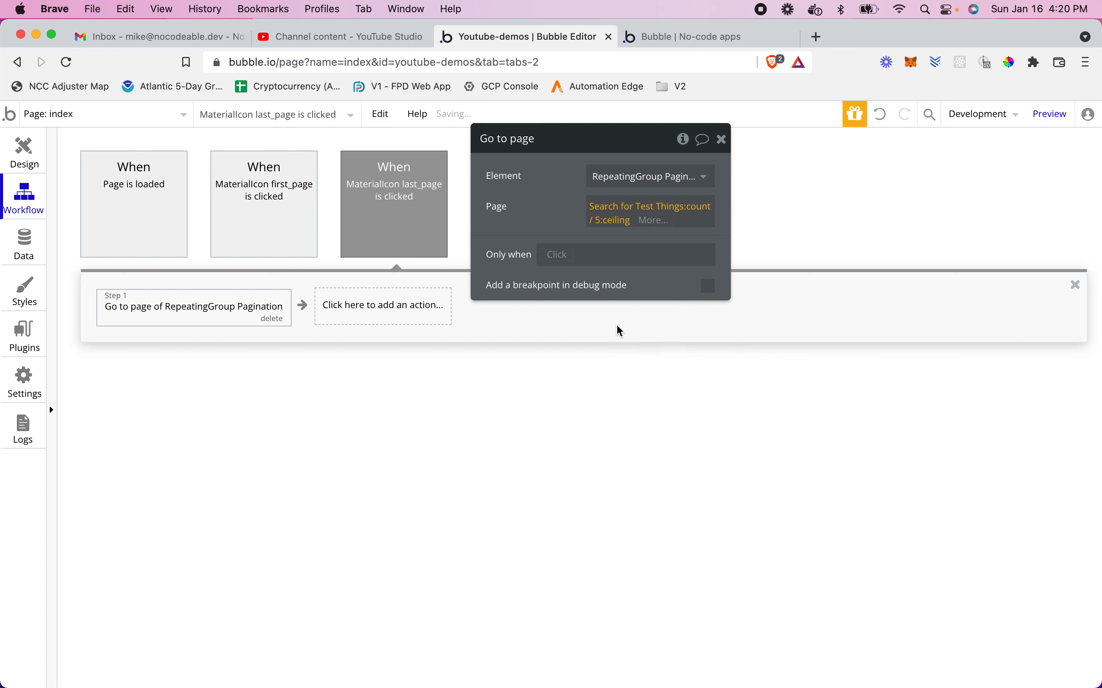
left_click(556, 221)
- Refresh the page preview and test the last_page and first_page icons below the repeating group
left_click(668, 38)
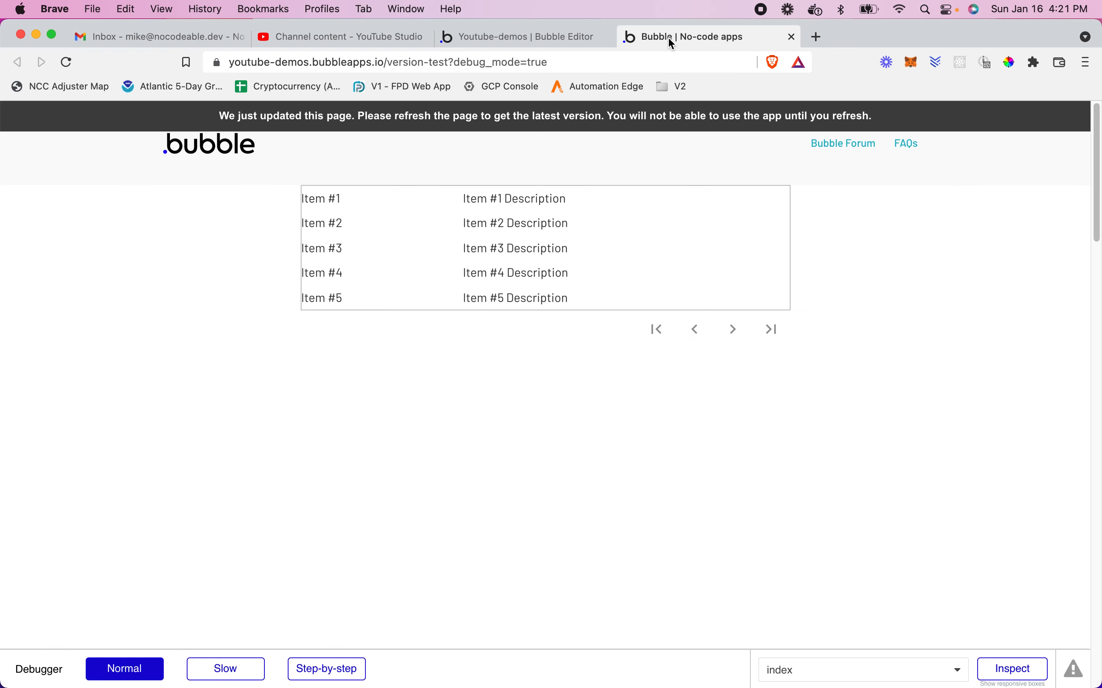
left_click(544, 37)
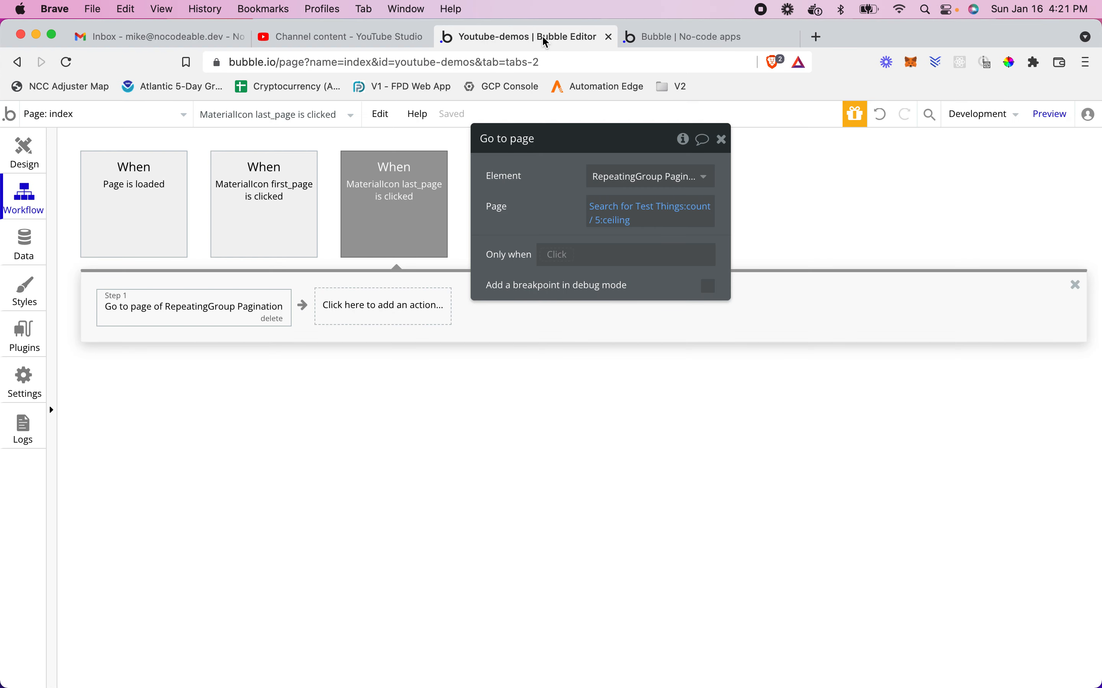
left_click(646, 38)
left_click(634, 117)
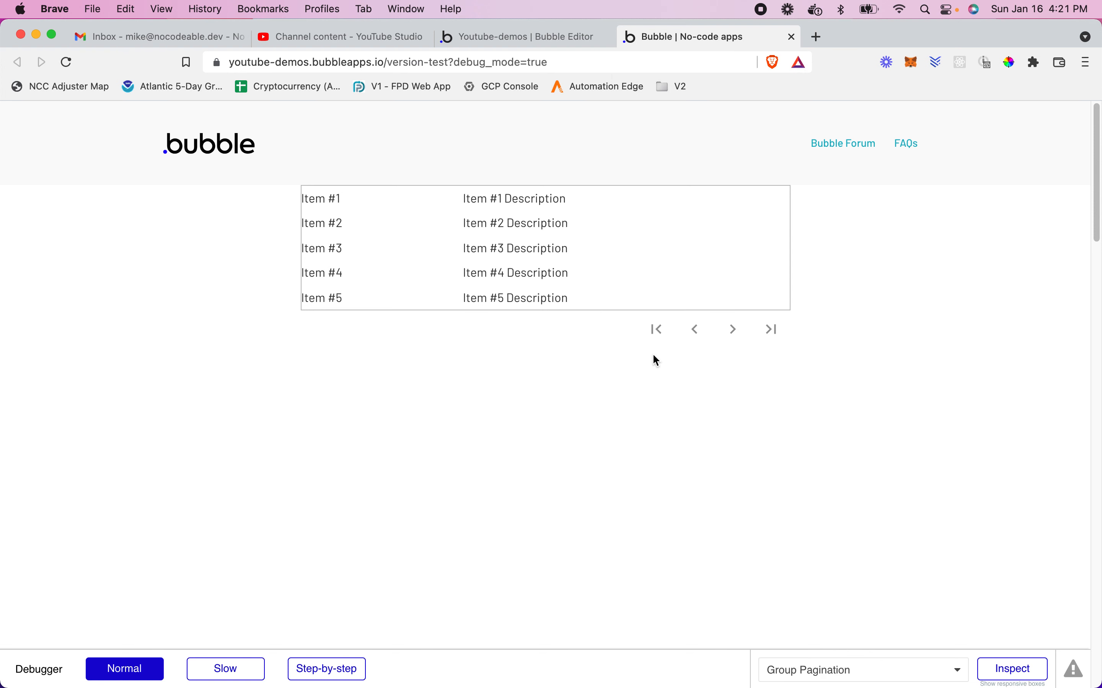
left_click(769, 329)
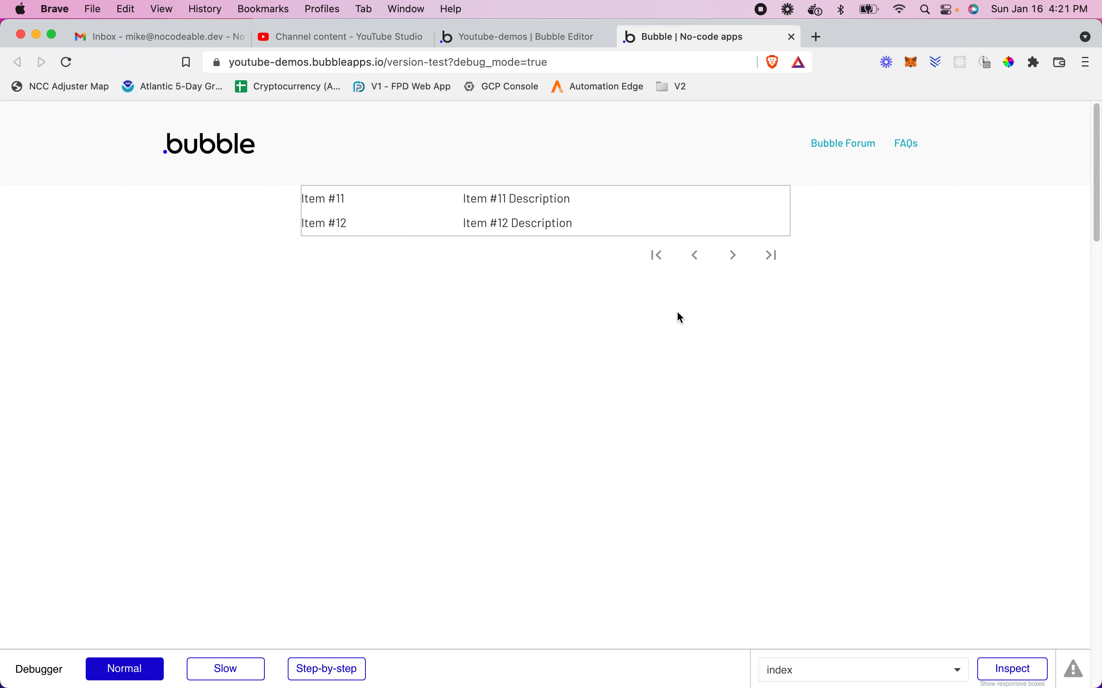
left_click(655, 255)
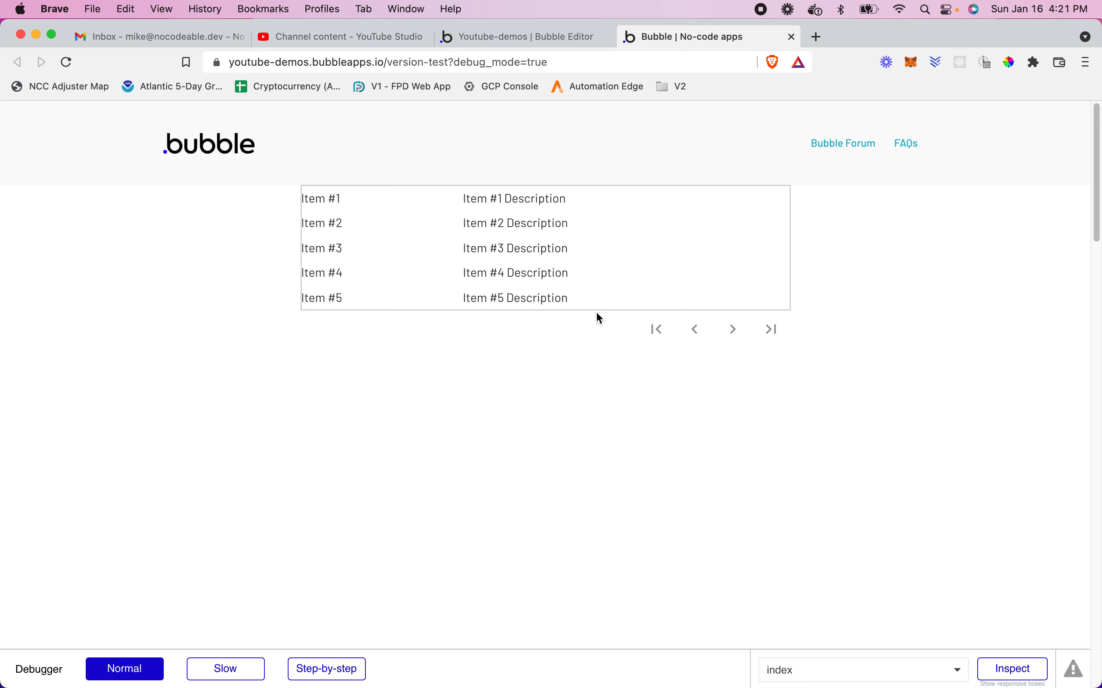
- Return to the Bubble editor's design view and open the properties of the index page
left_click(512, 38)
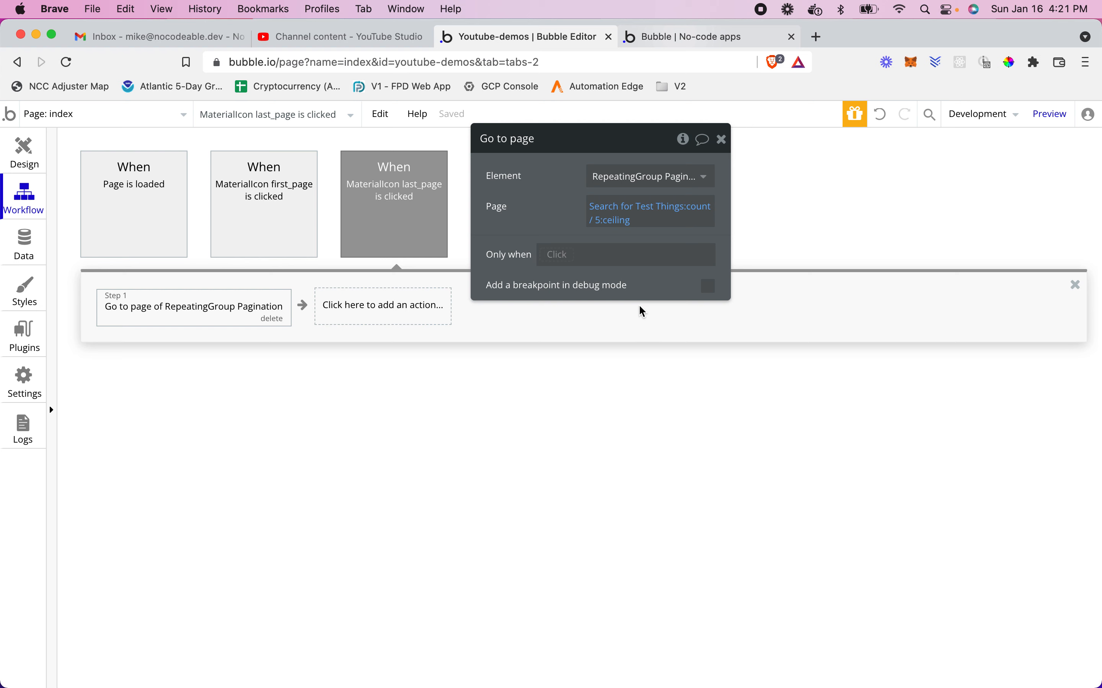
left_click(24, 153)
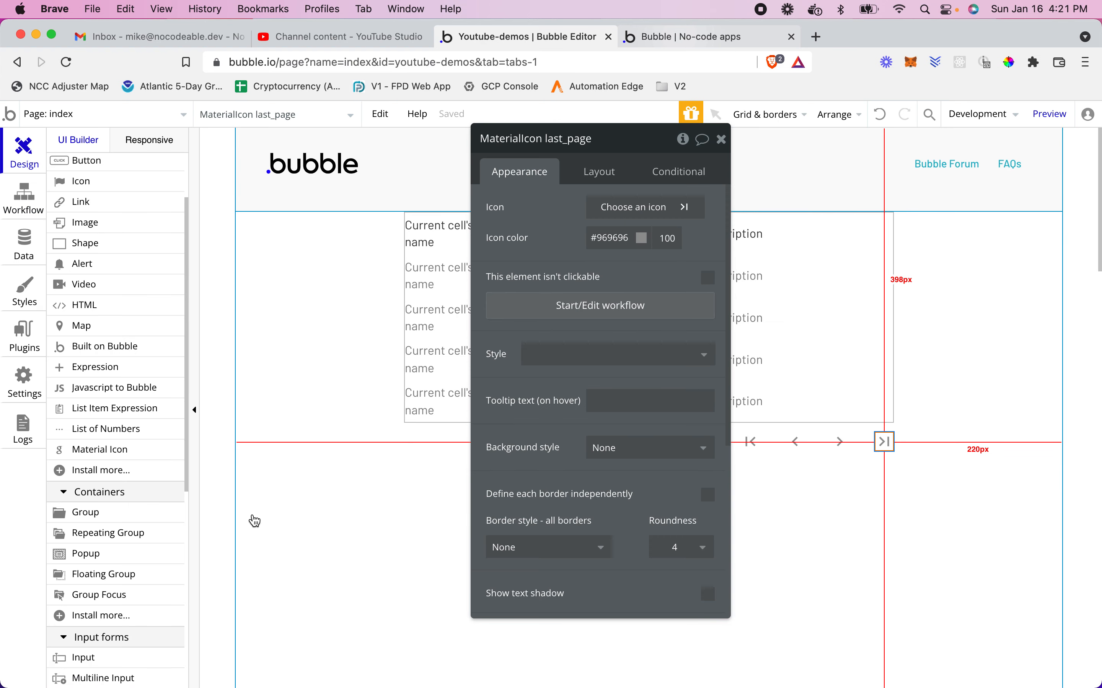
left_click(950, 622)
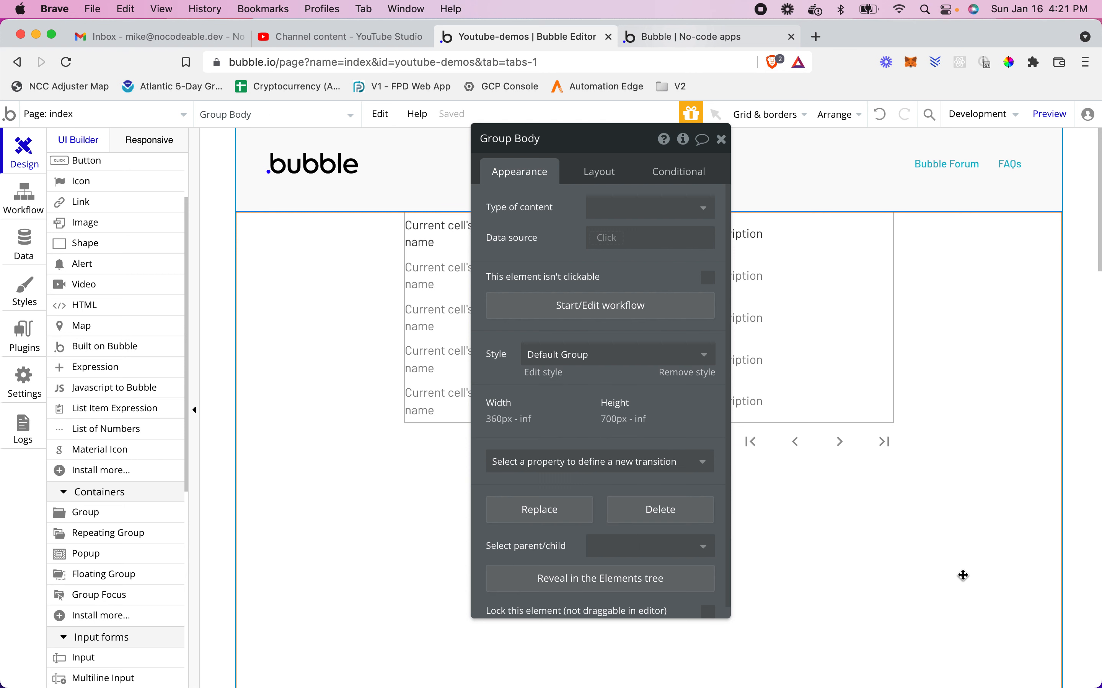
left_click(237, 195)
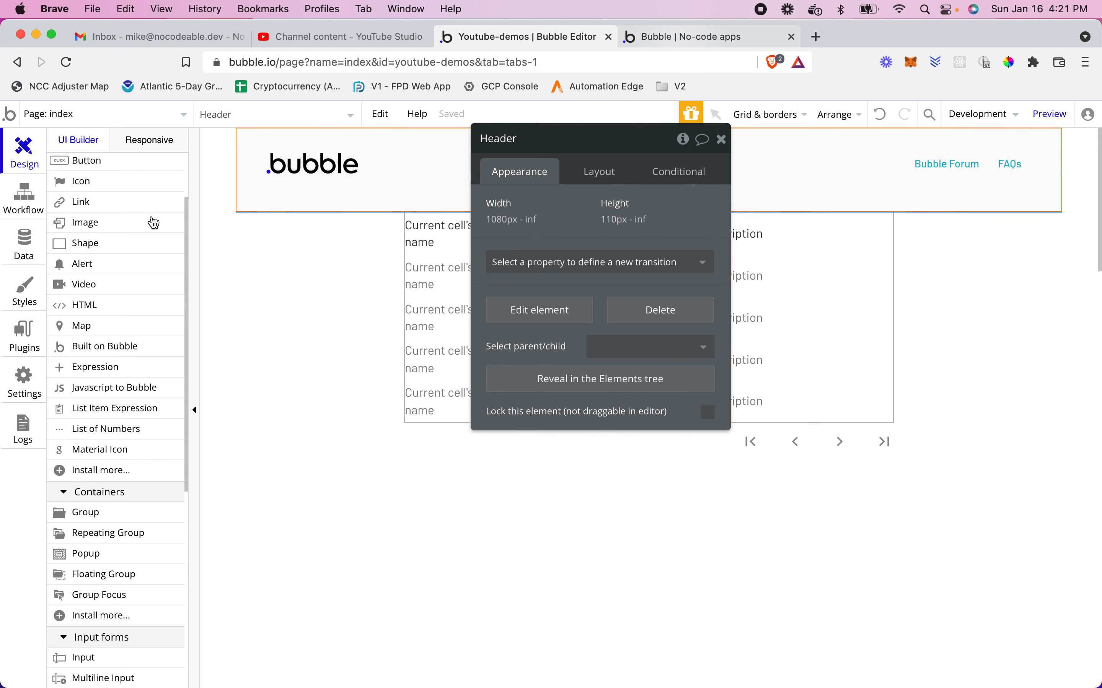
scroll(111, 251, "up", 3)
left_click(65, 165)
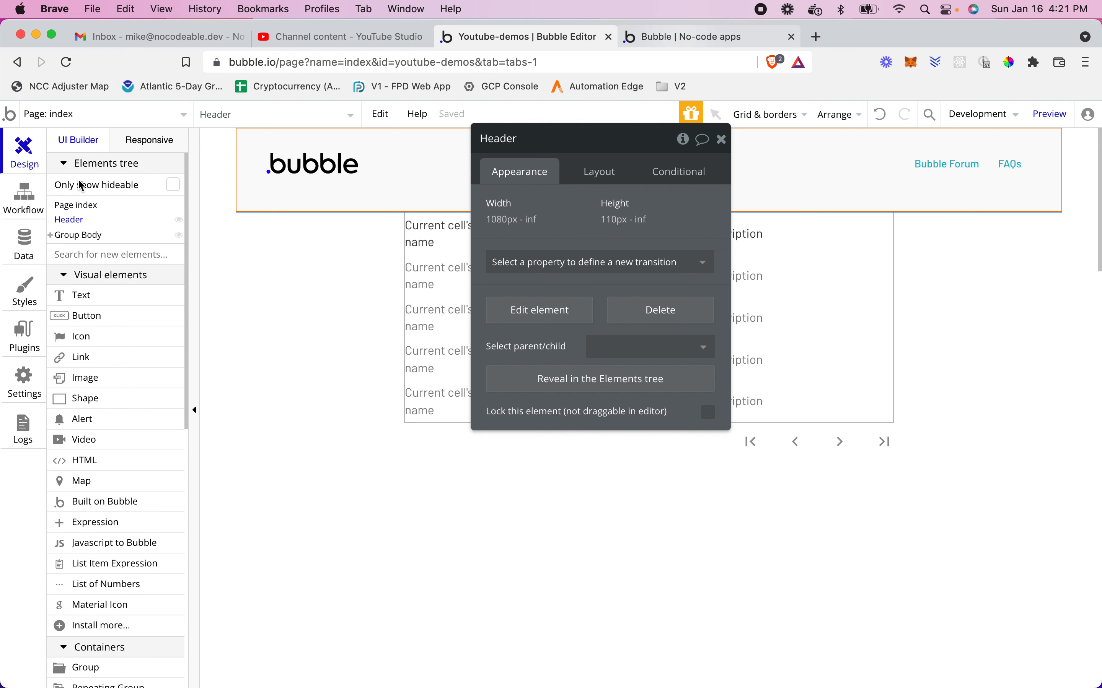
left_click(91, 207)
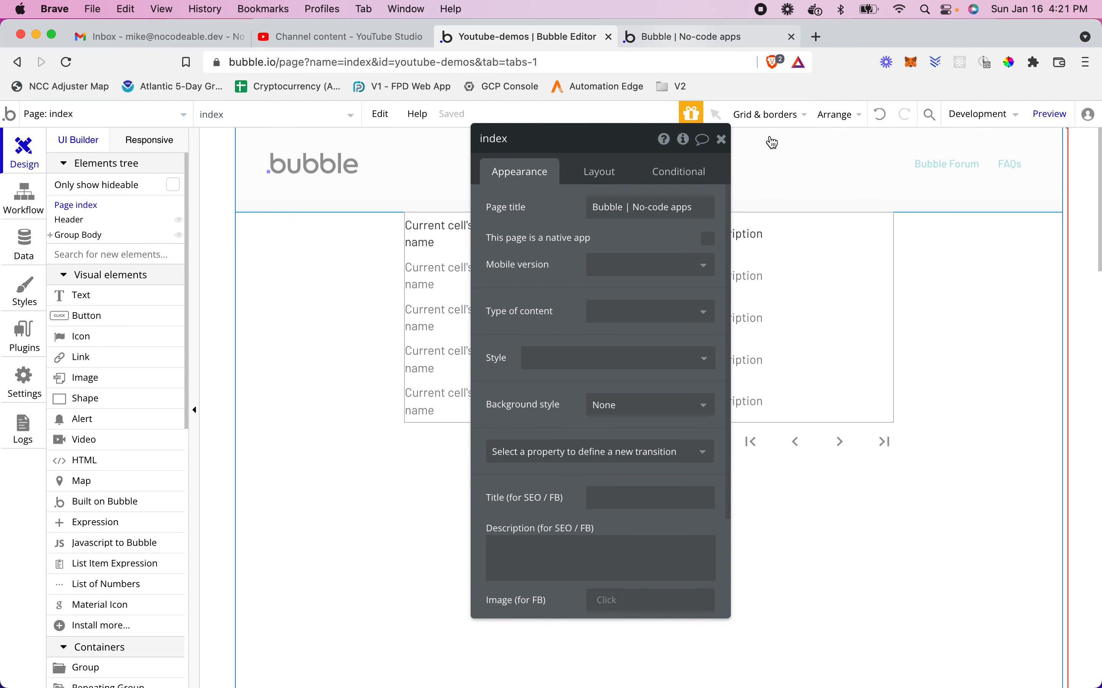
- Inspect the custom states defined on the index page, then close the element inspector
left_click(684, 141)
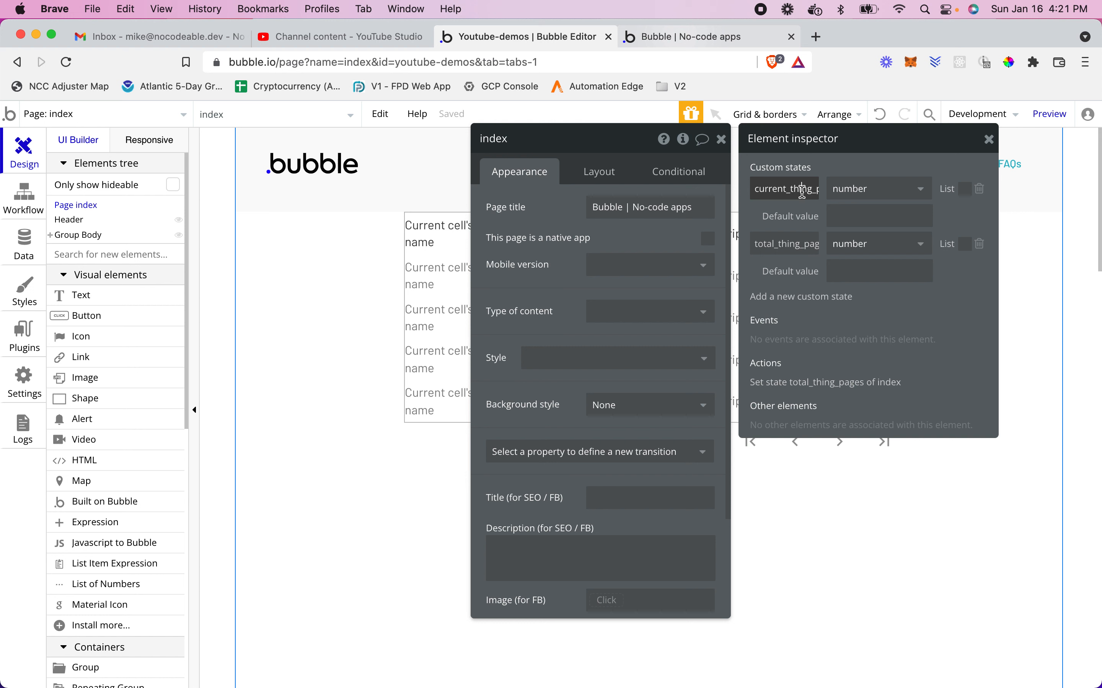
double_click(803, 191)
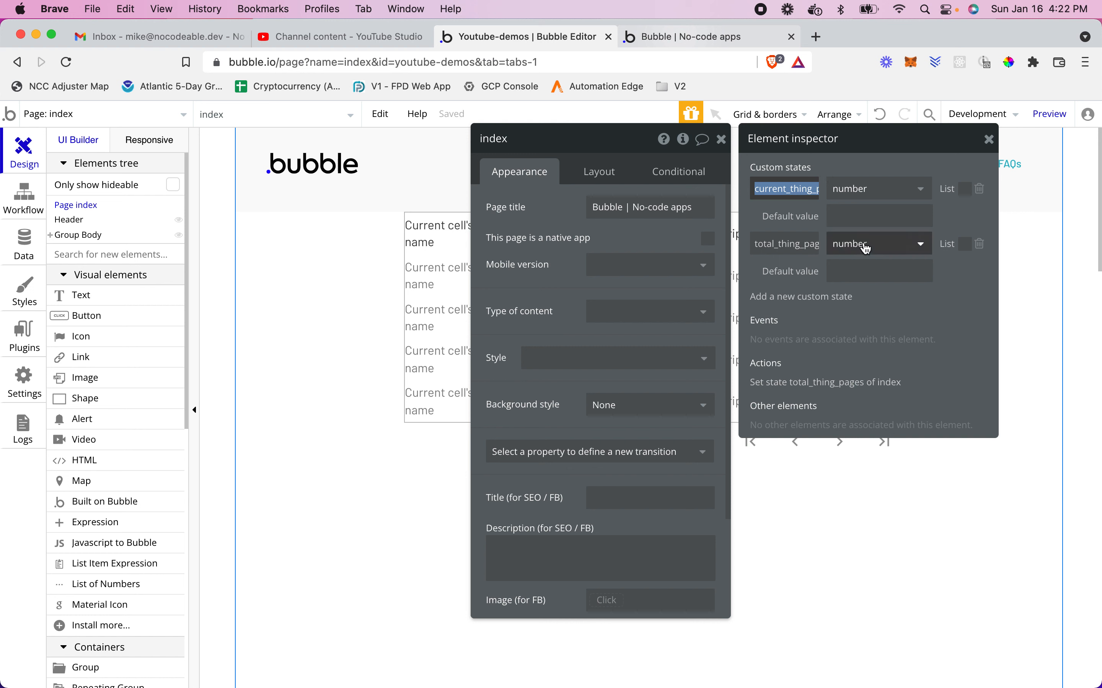
left_click(992, 143)
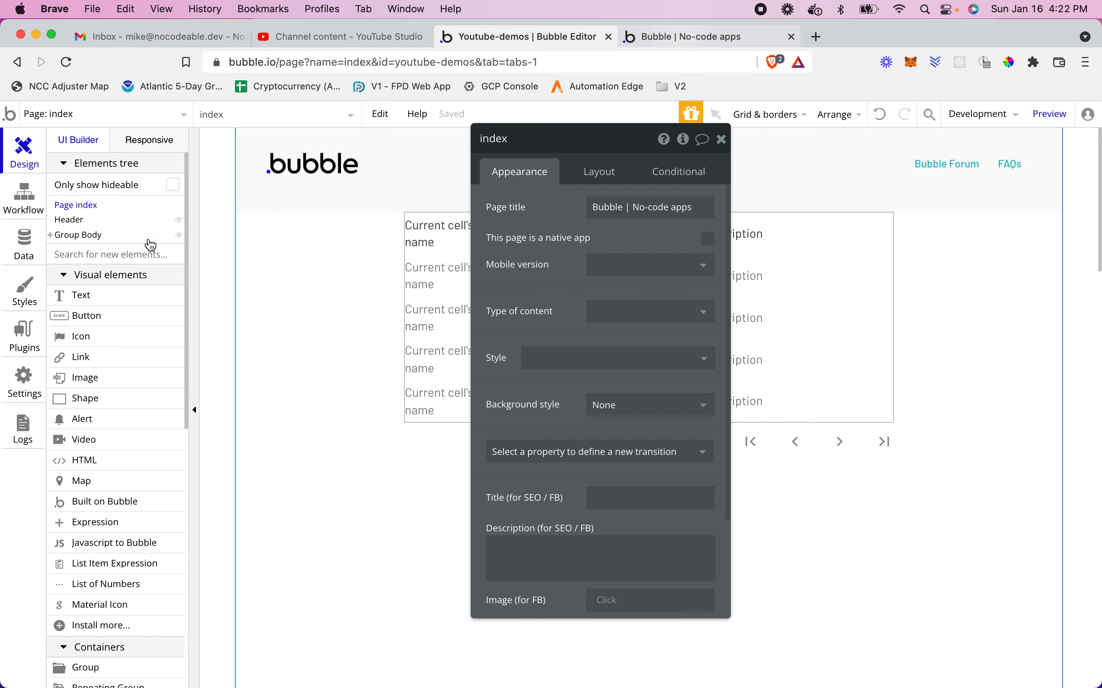
- Review the Set state action in the index page's Page is loaded workflow
left_click(31, 204)
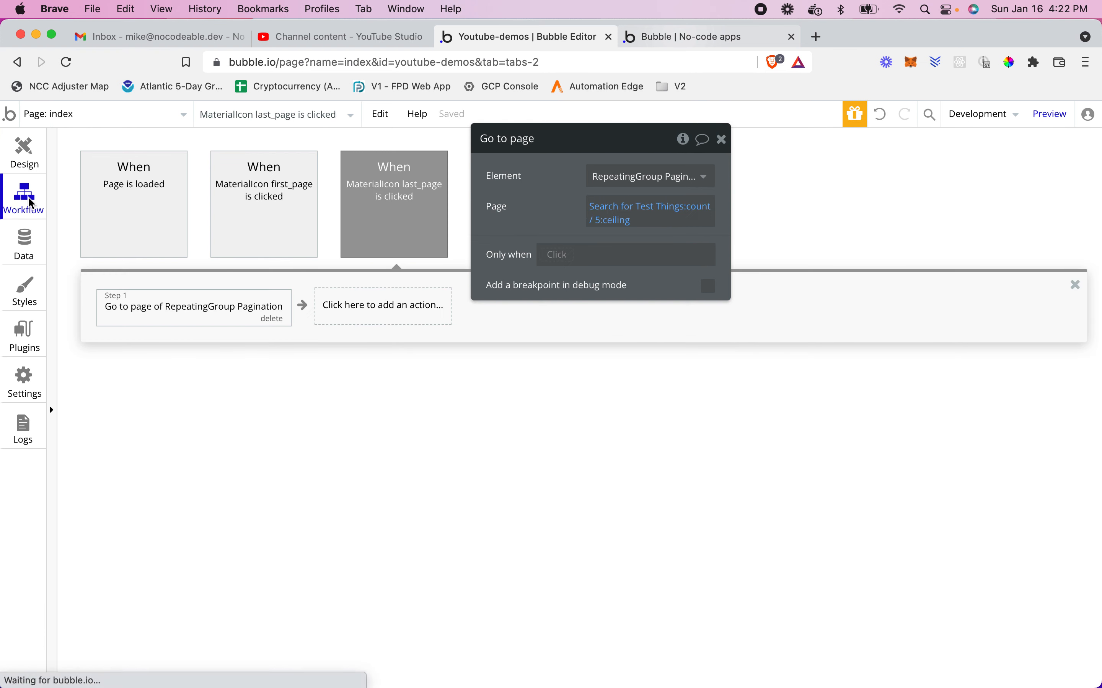
left_click(145, 196)
left_click(194, 306)
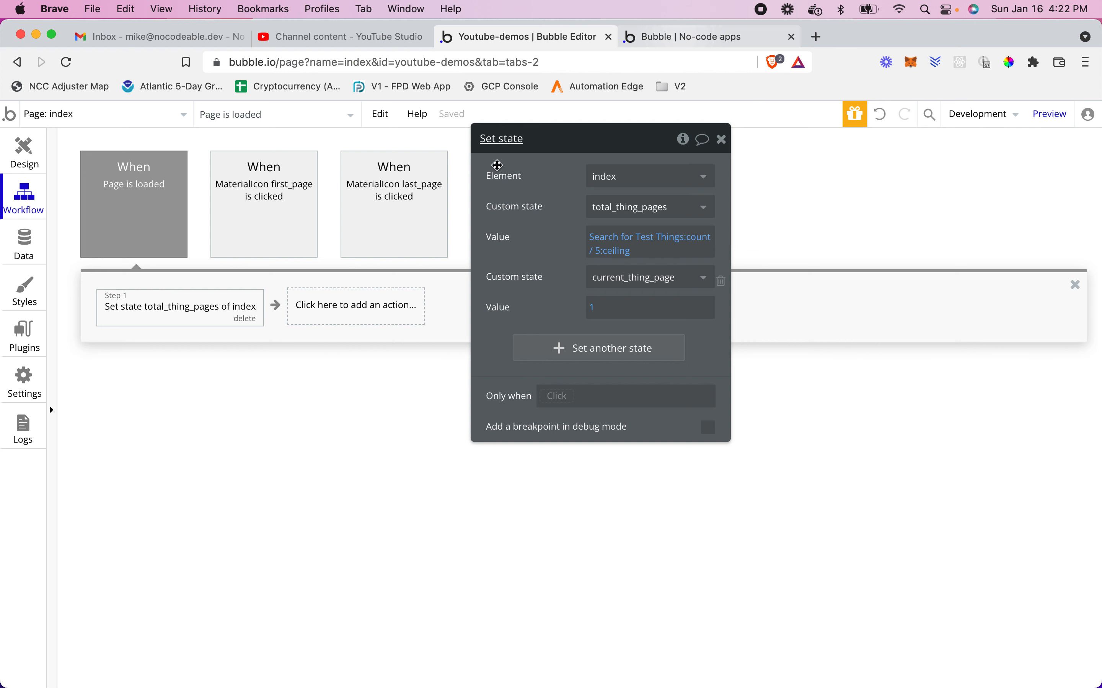
- Replace the destination page expression in the last_page icon's Go to page action with index's total_thing_pages
left_click(376, 213)
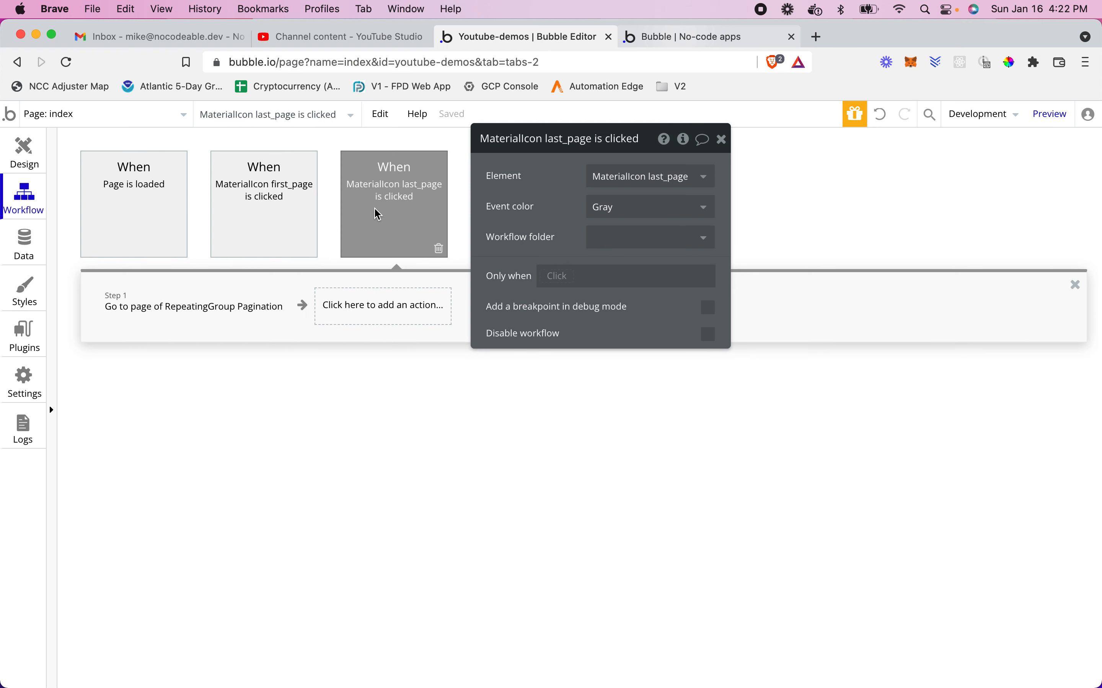
left_click(223, 305)
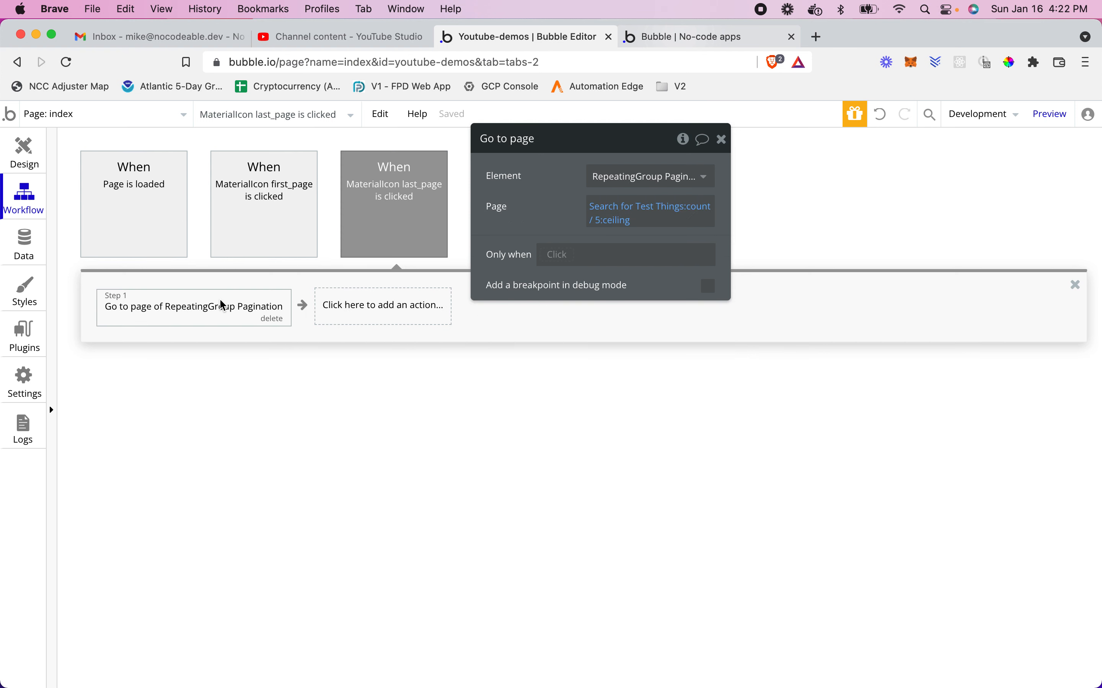
left_click(619, 223)
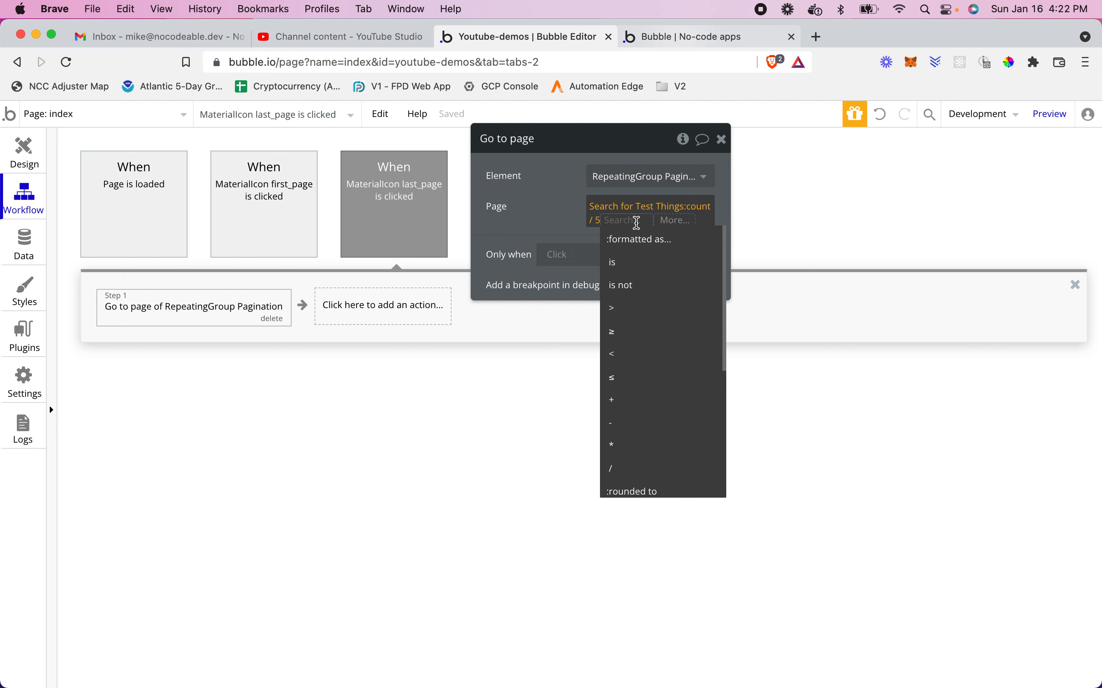
key("BackSpace")
key("BackSpace")
key("BackSpace")
key("BackSpace")
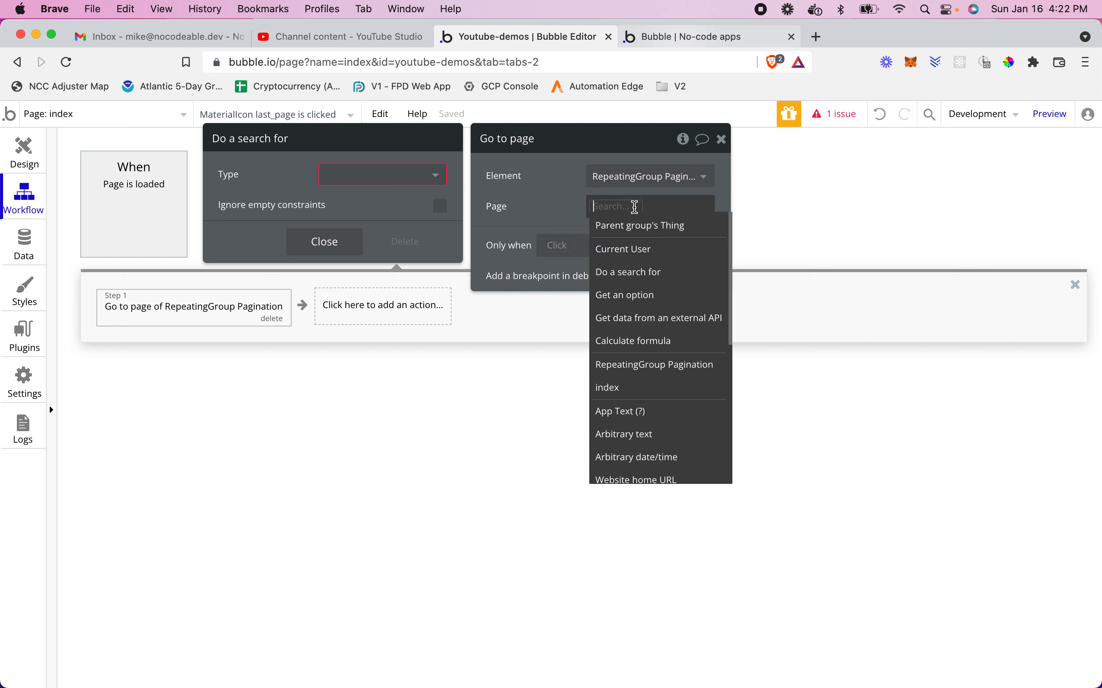
type("ind")
left_click(610, 224)
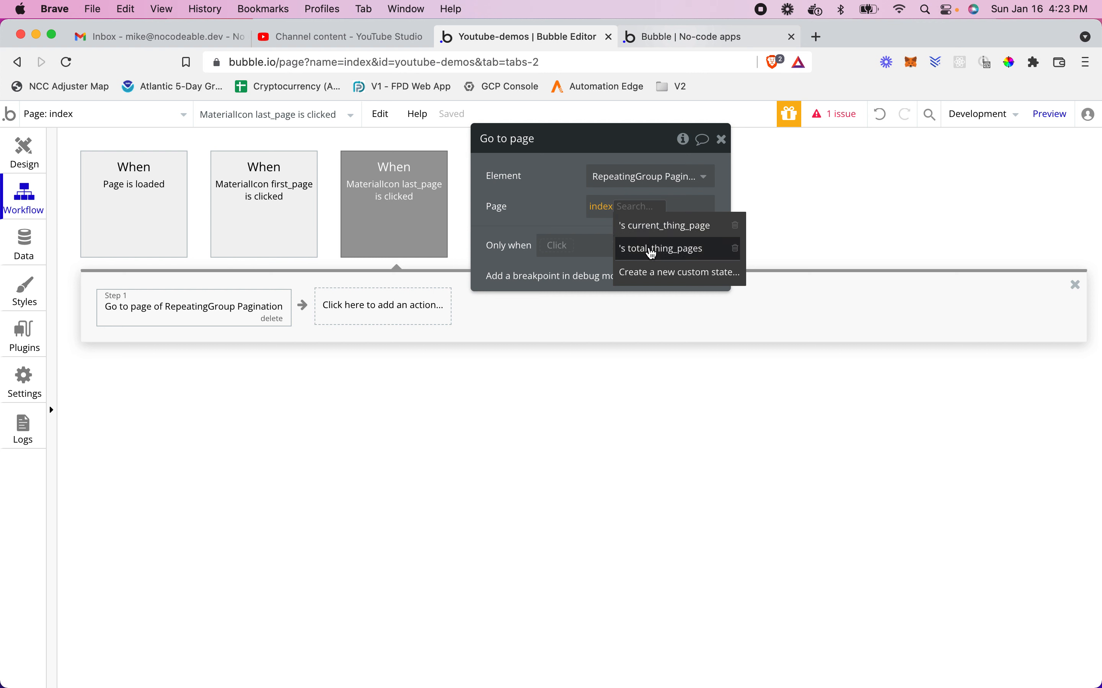
left_click(652, 251)
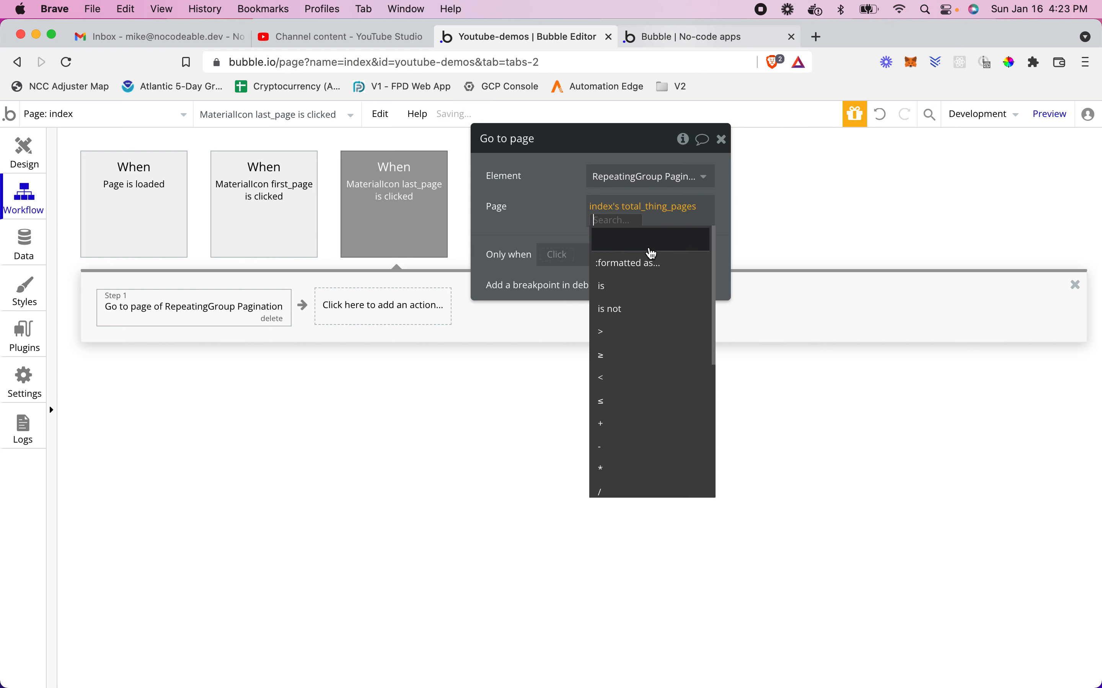
left_click(548, 226)
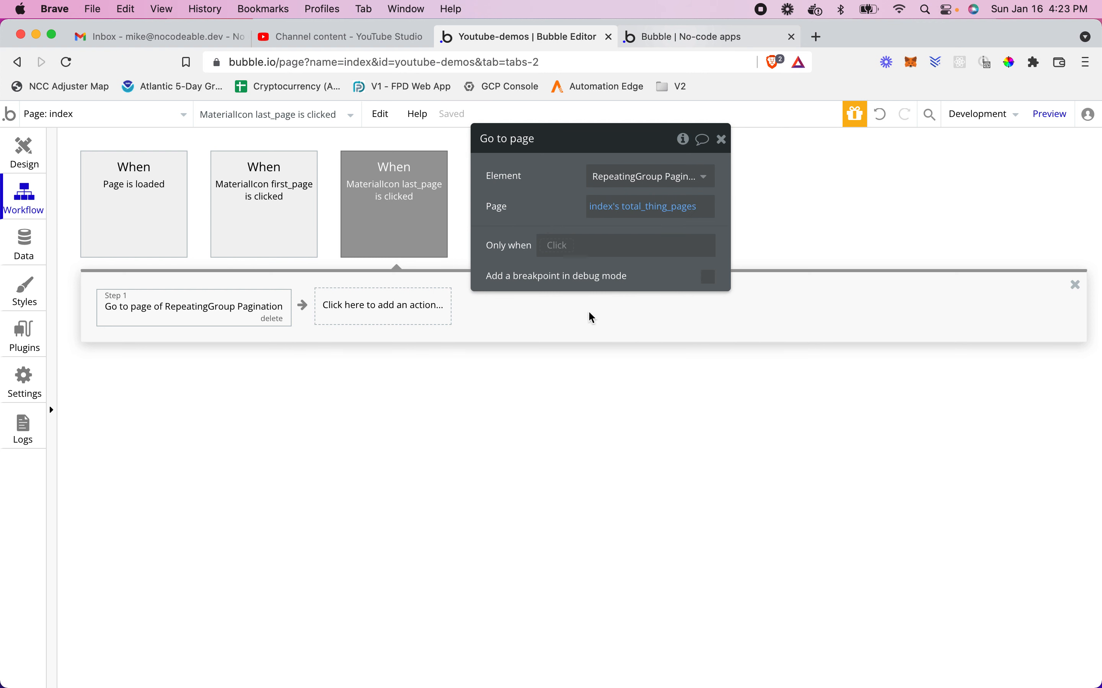
- Create a click workflow for the chevron_left icon and add a Go to page action for RepeatingGroup Pagination
left_click(26, 163)
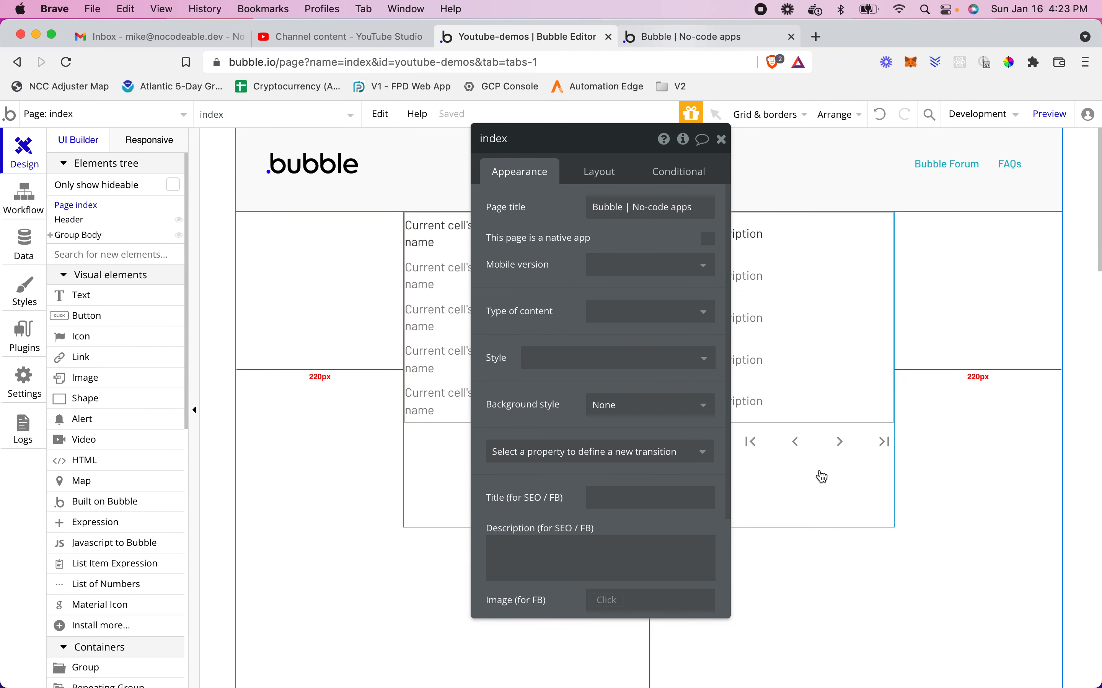
left_click(795, 443)
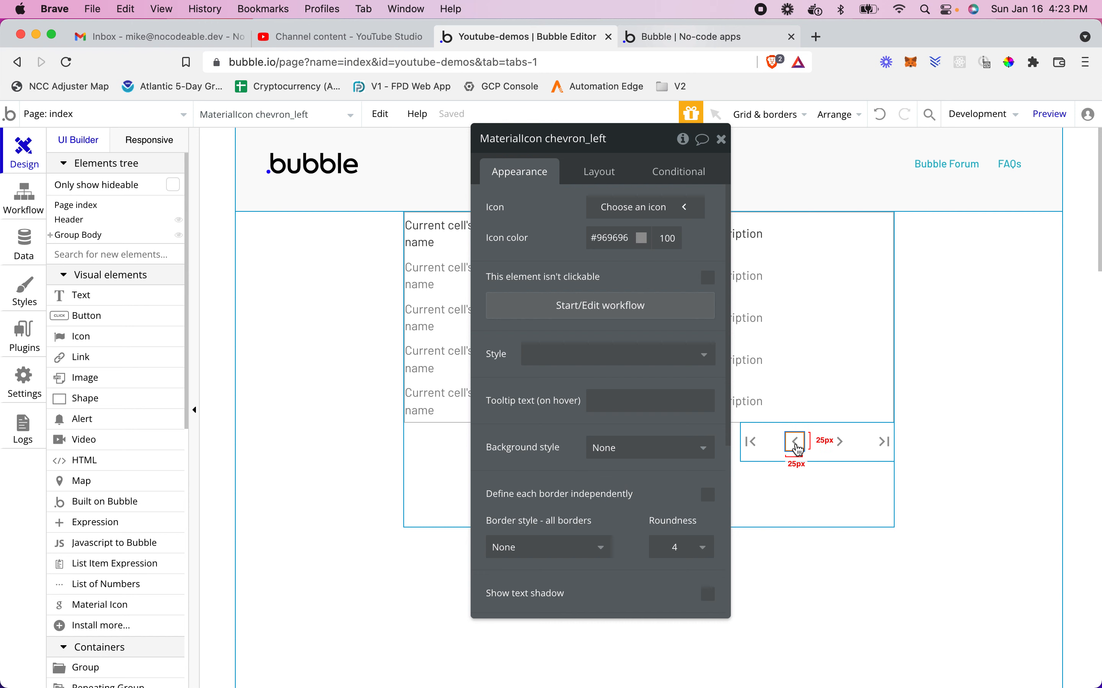
right_click(798, 449)
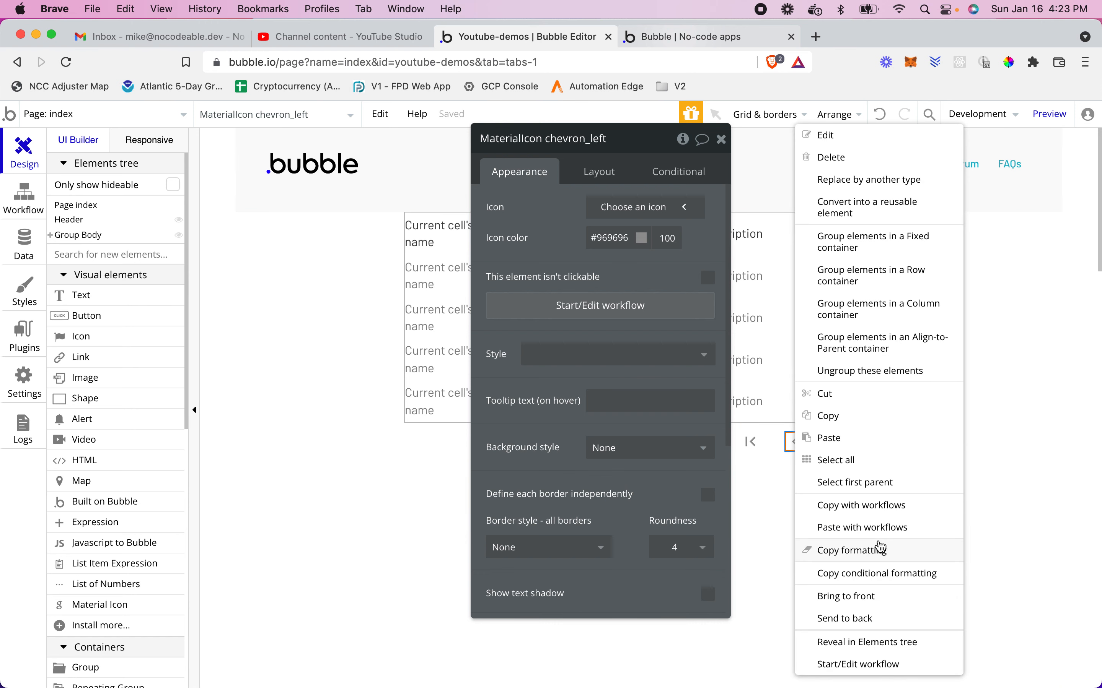
left_click(864, 665)
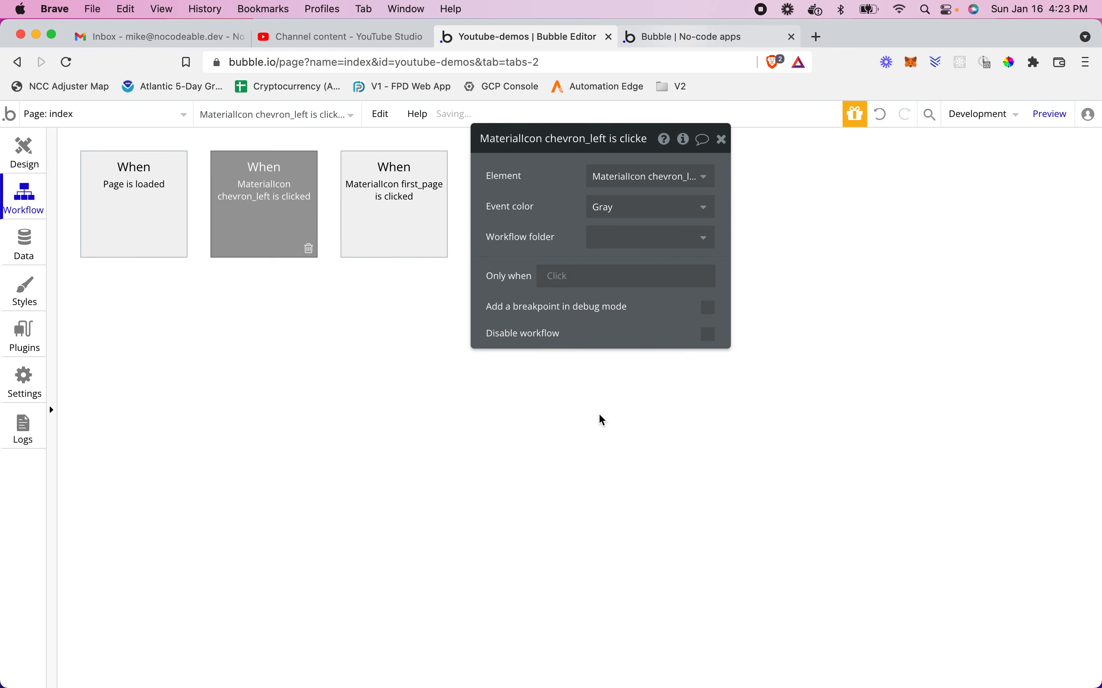
left_click(143, 312)
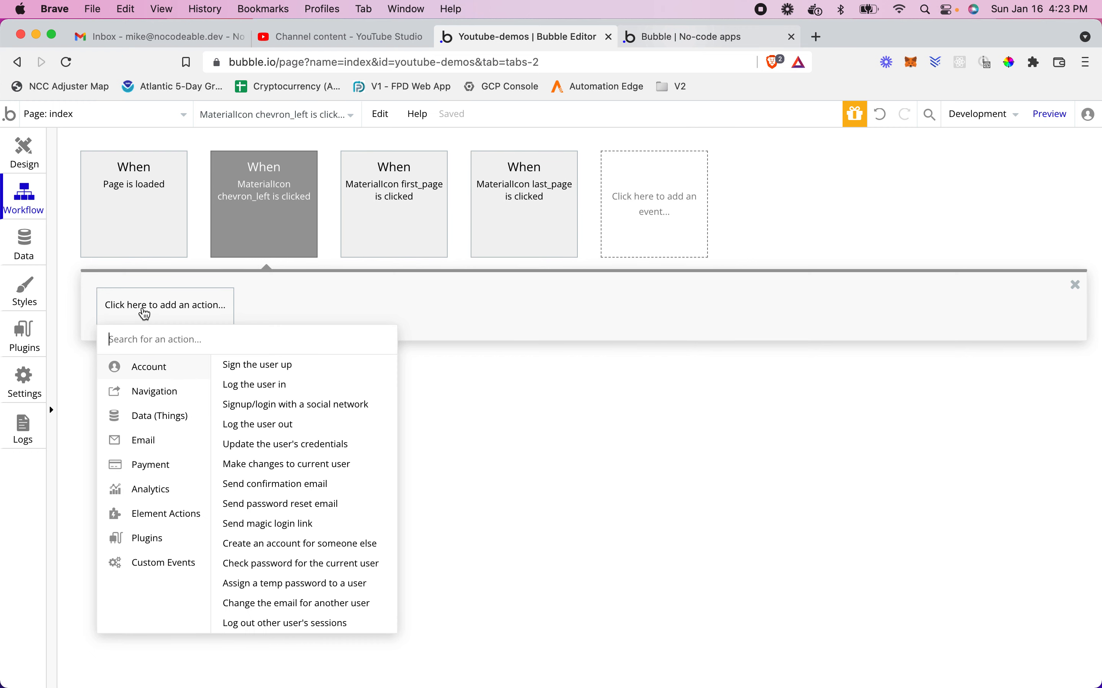
mouse_move(173, 519)
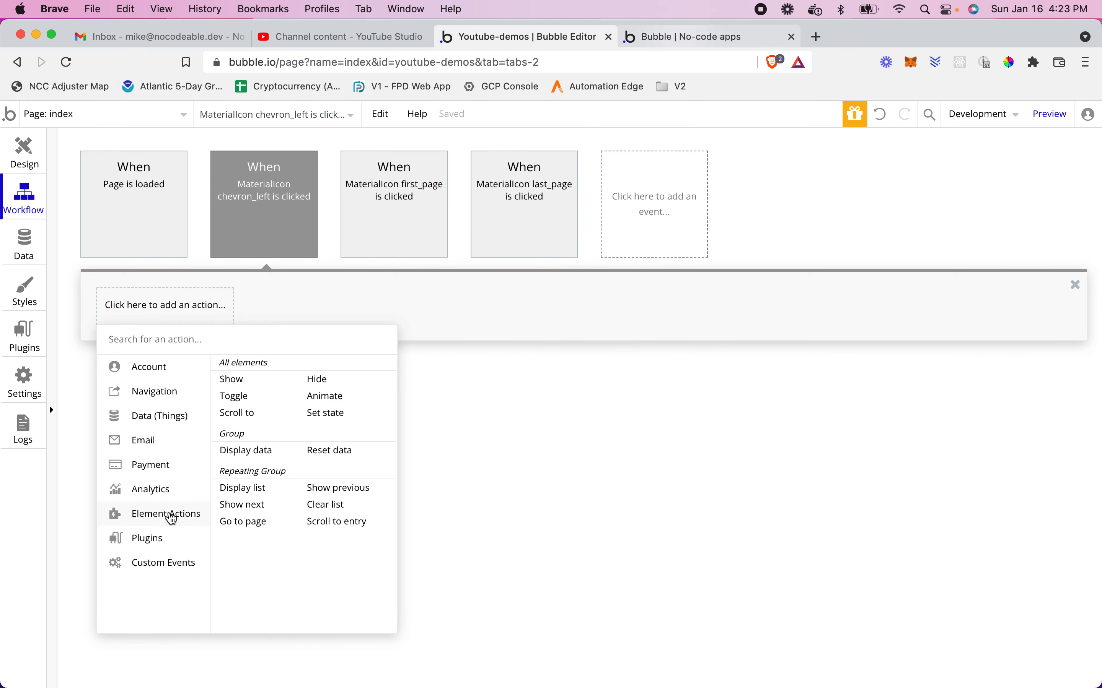
left_click(246, 521)
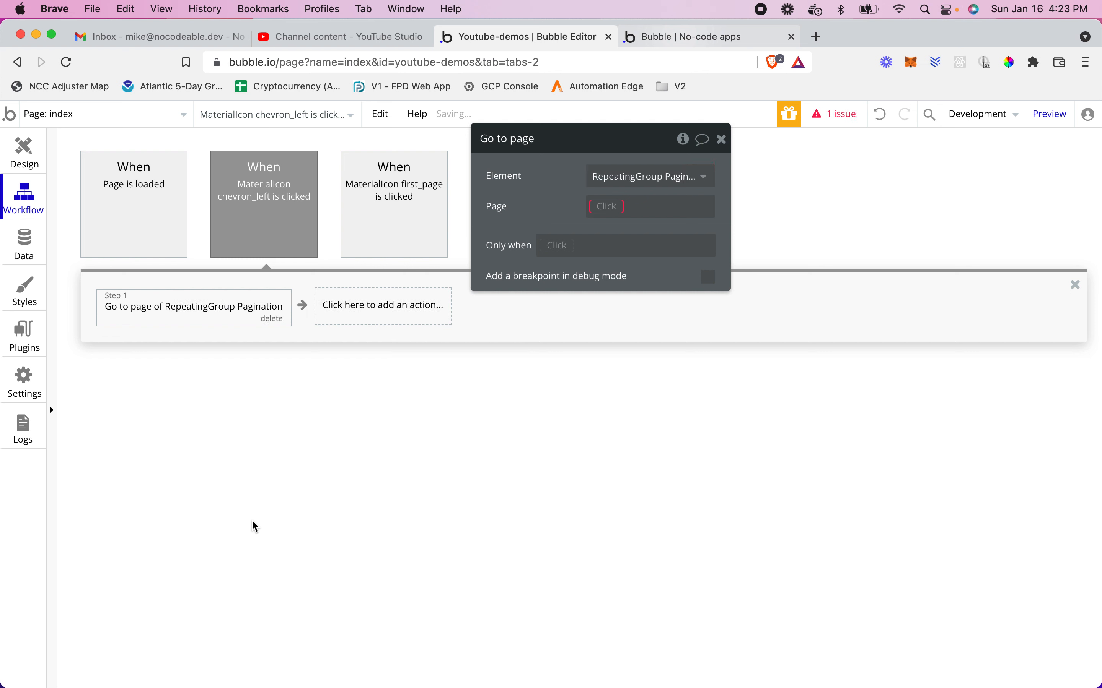
- Set the destination page of the chevron_left icon's Go to page action to index's current_thing_page - 1
left_click(605, 206)
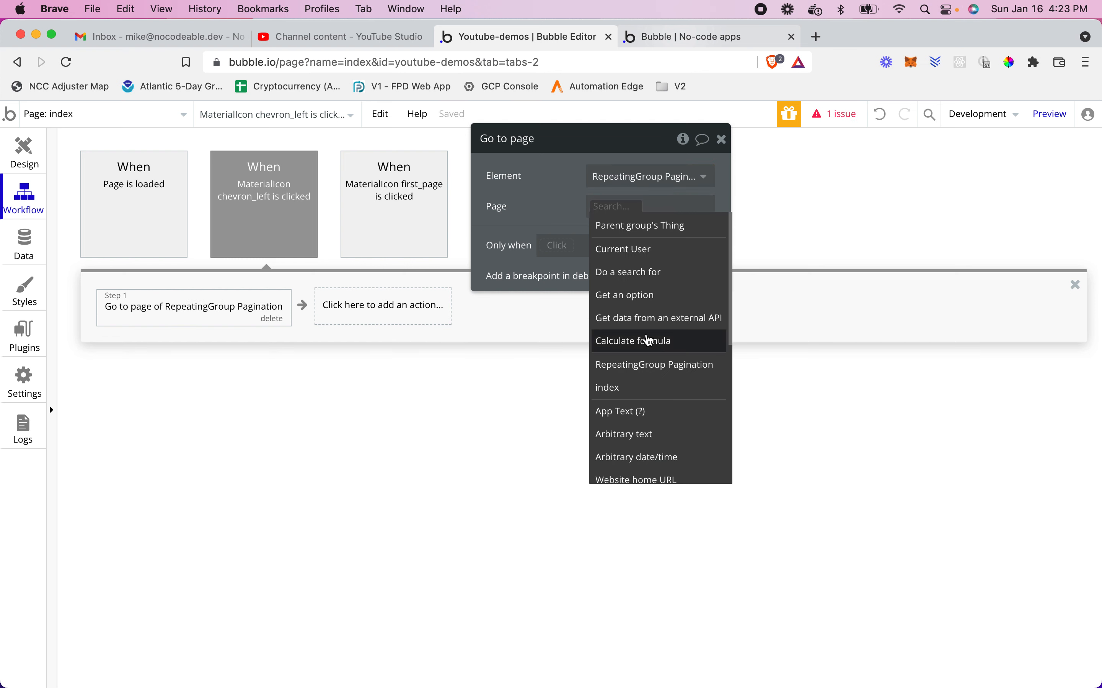
left_click(609, 387)
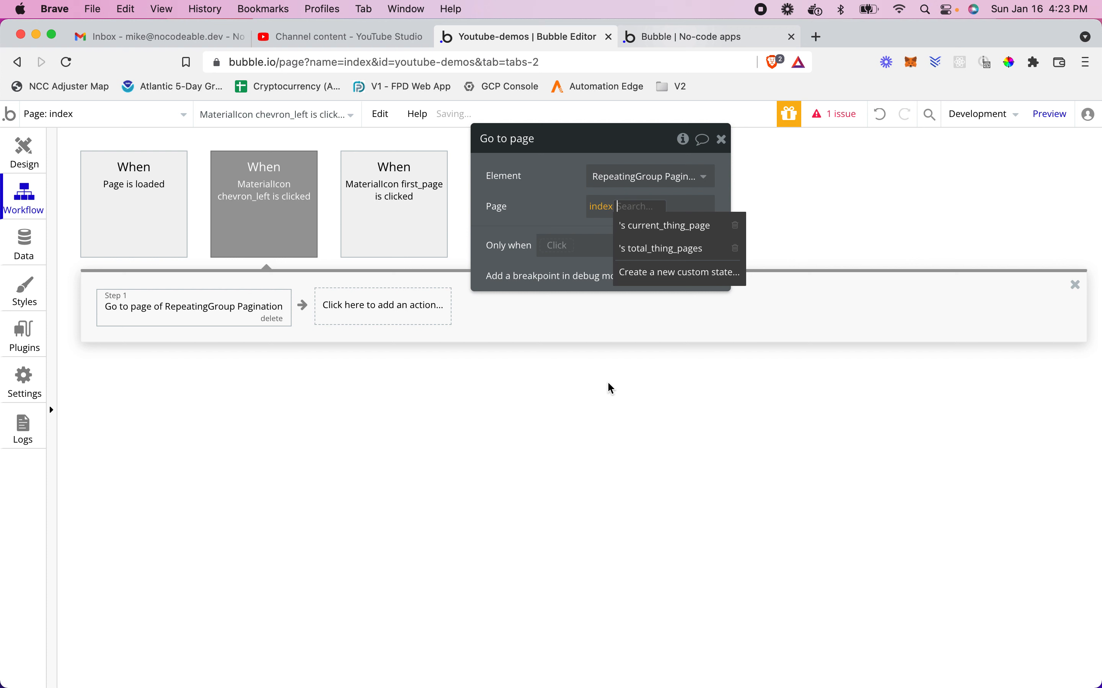
left_click(656, 230)
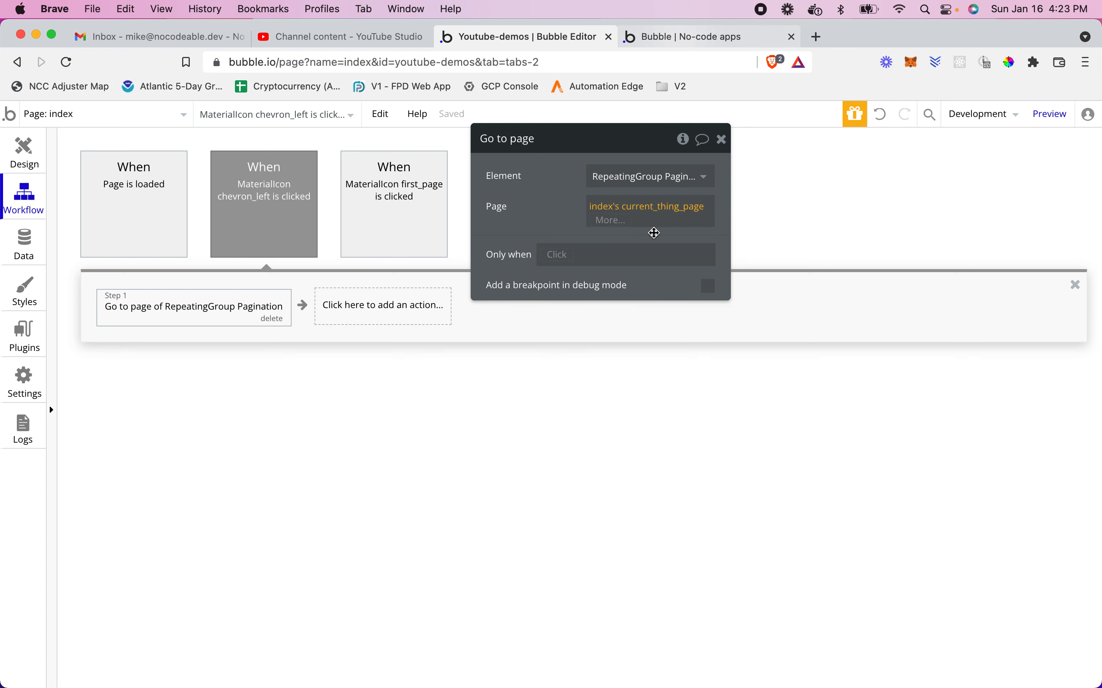
left_click(612, 222)
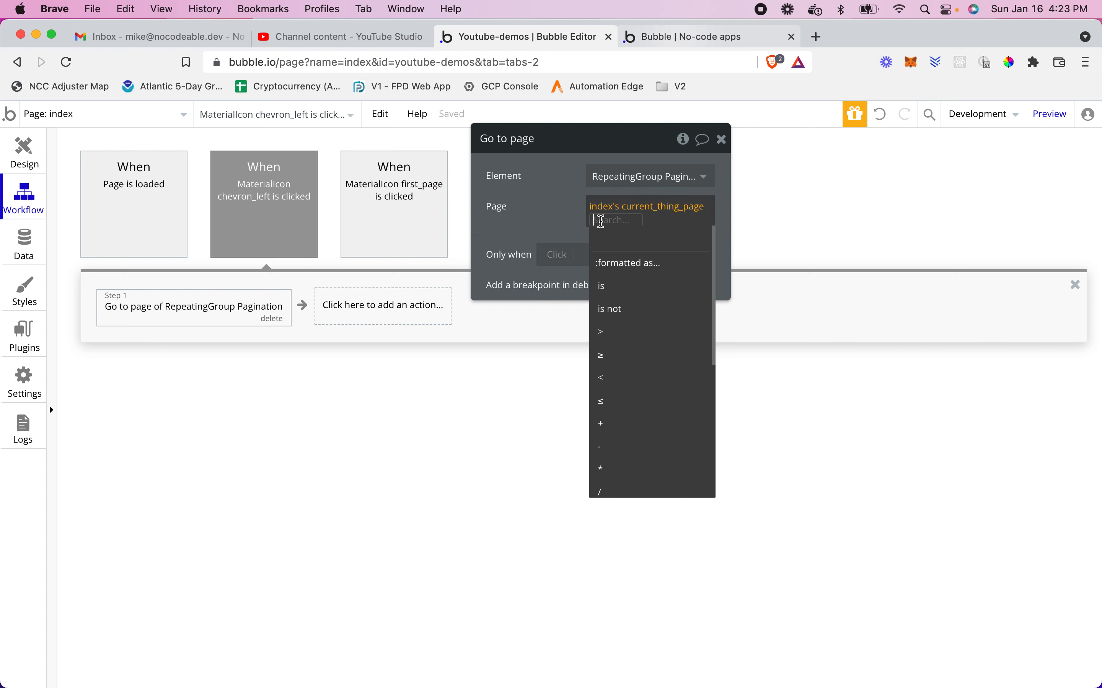
left_click(613, 451)
type("1")
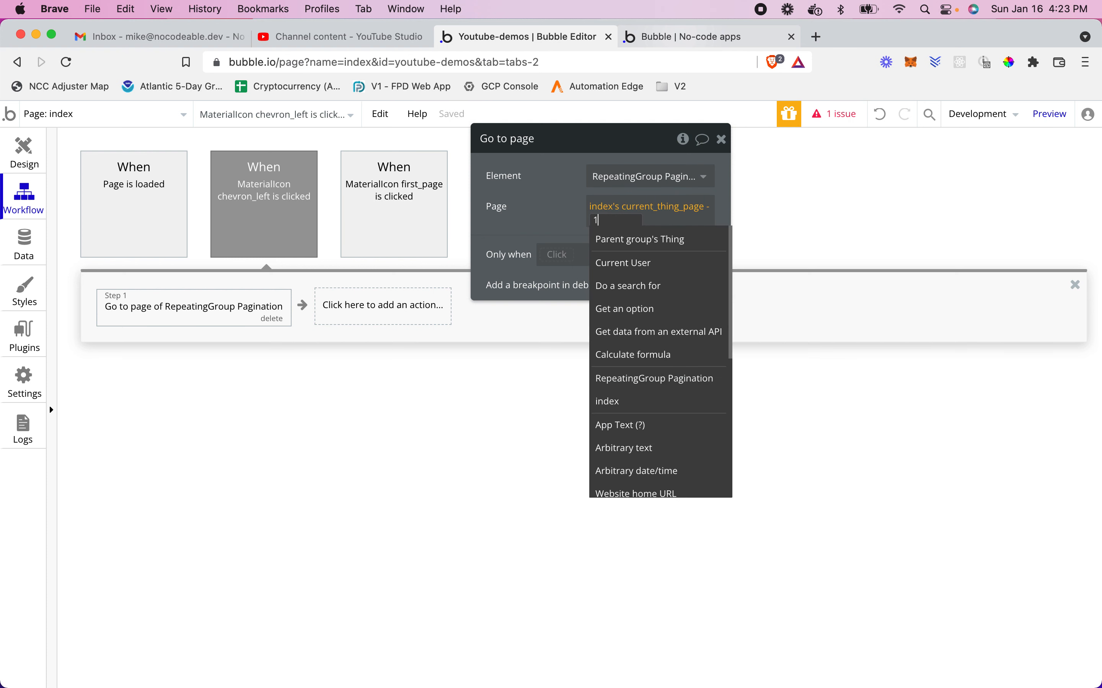
left_click(545, 215)
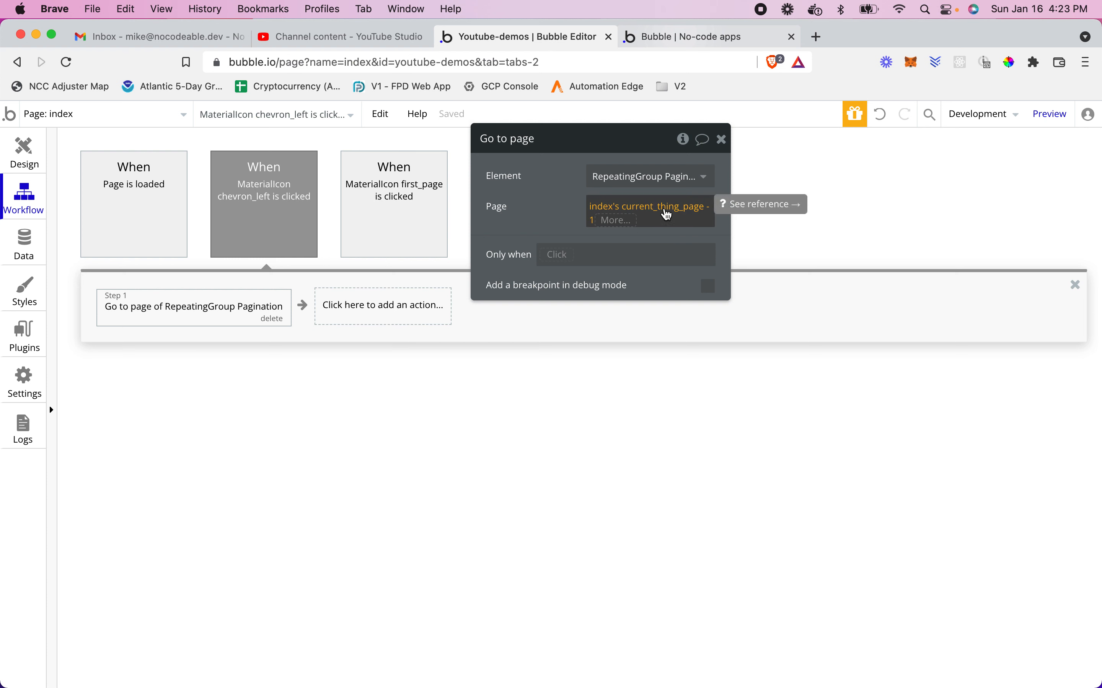
- Add a Set state action to the chevron_left workflow, targeting the index element's current_thing_page custom state
left_click(362, 311)
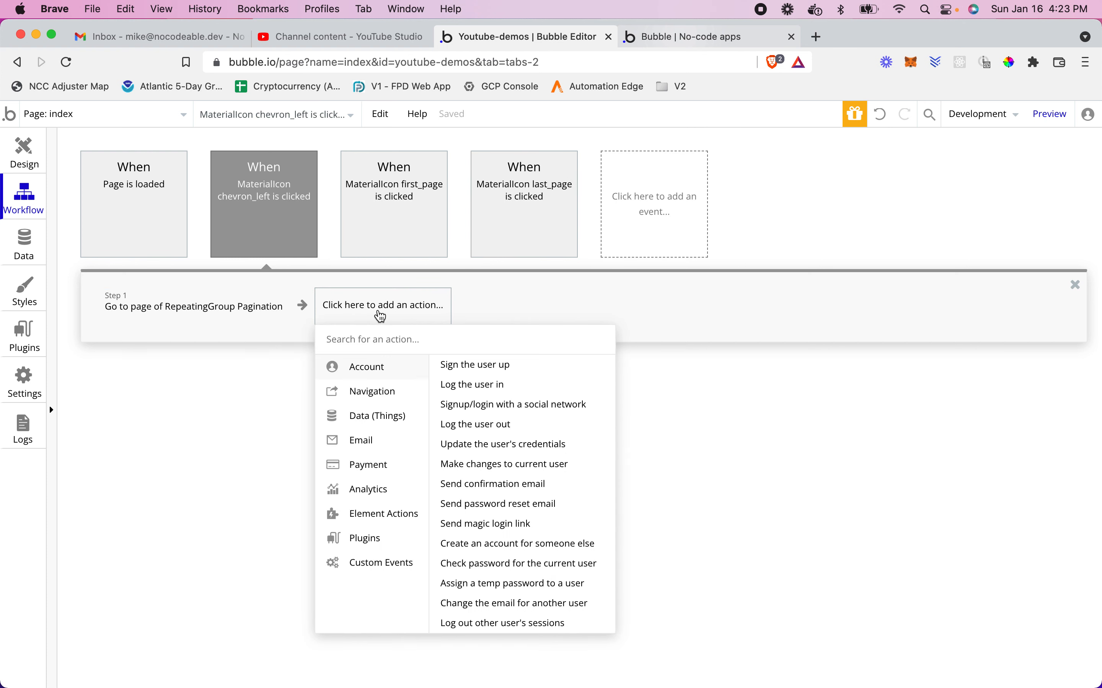
mouse_move(374, 520)
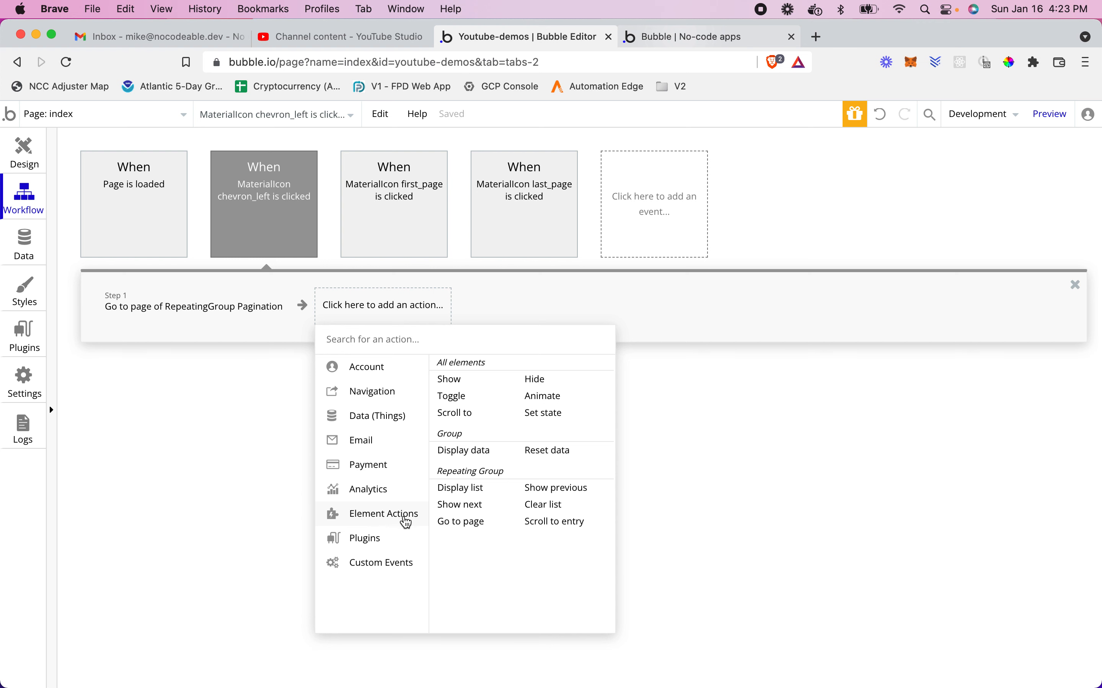
left_click(565, 415)
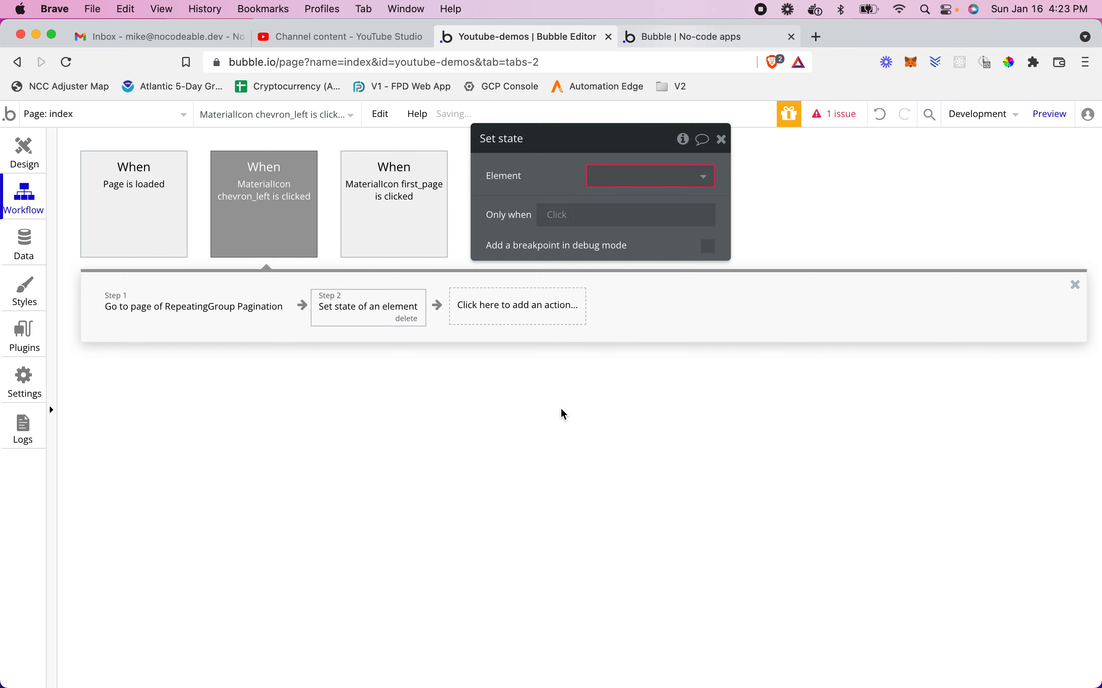
left_click(630, 174)
left_click(620, 200)
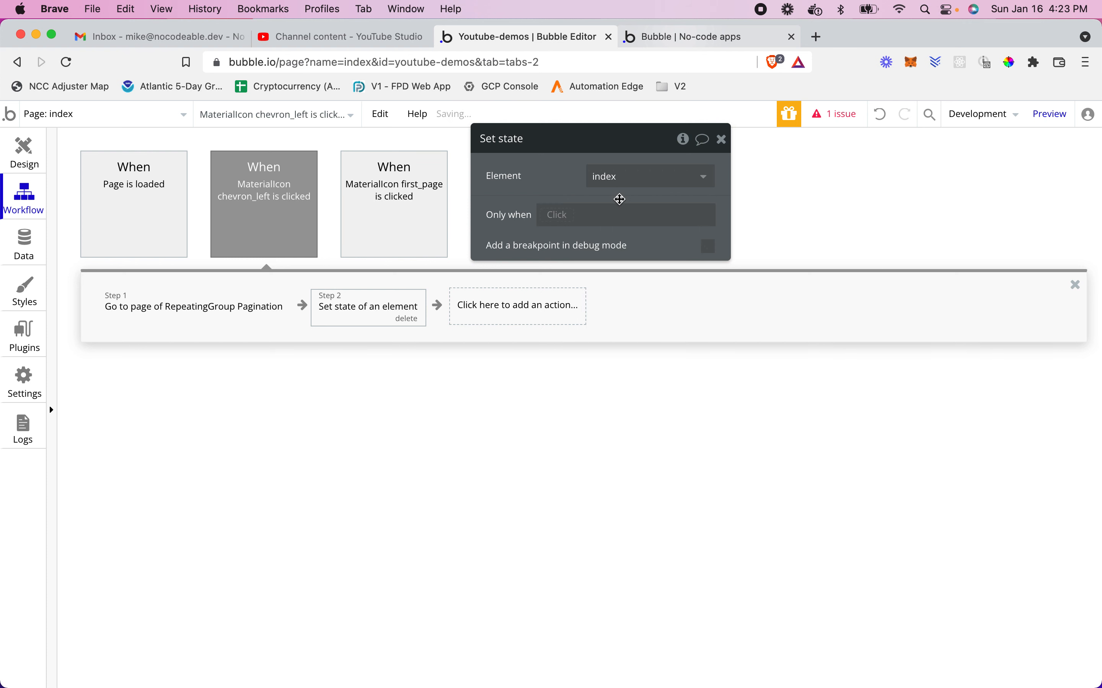
left_click(624, 208)
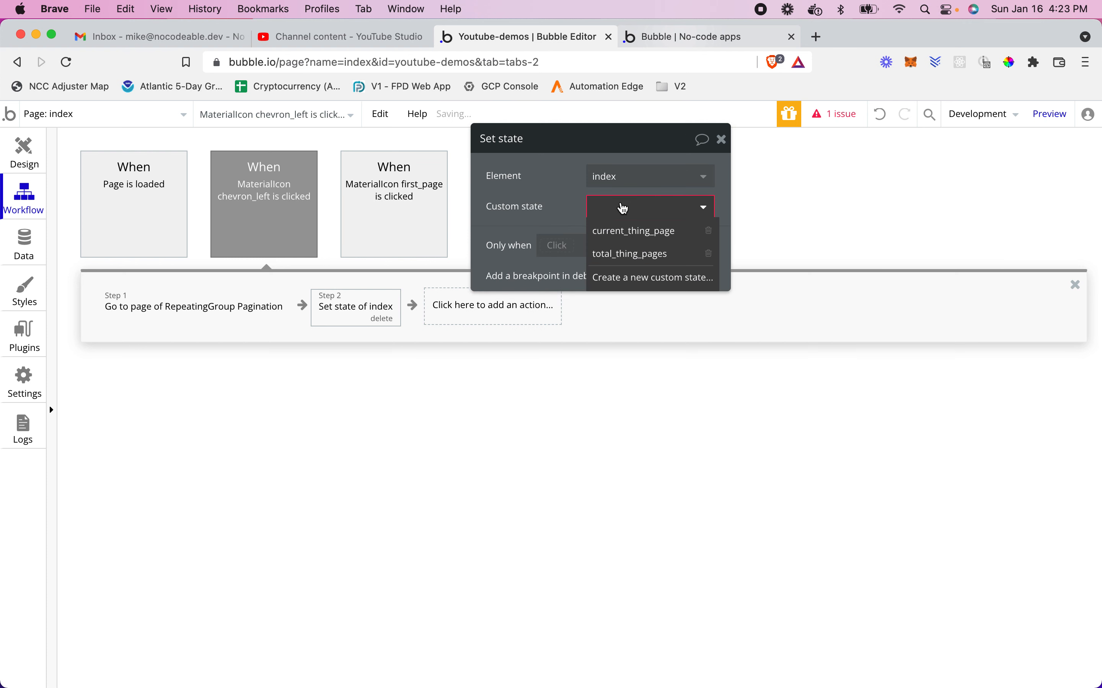
left_click(634, 232)
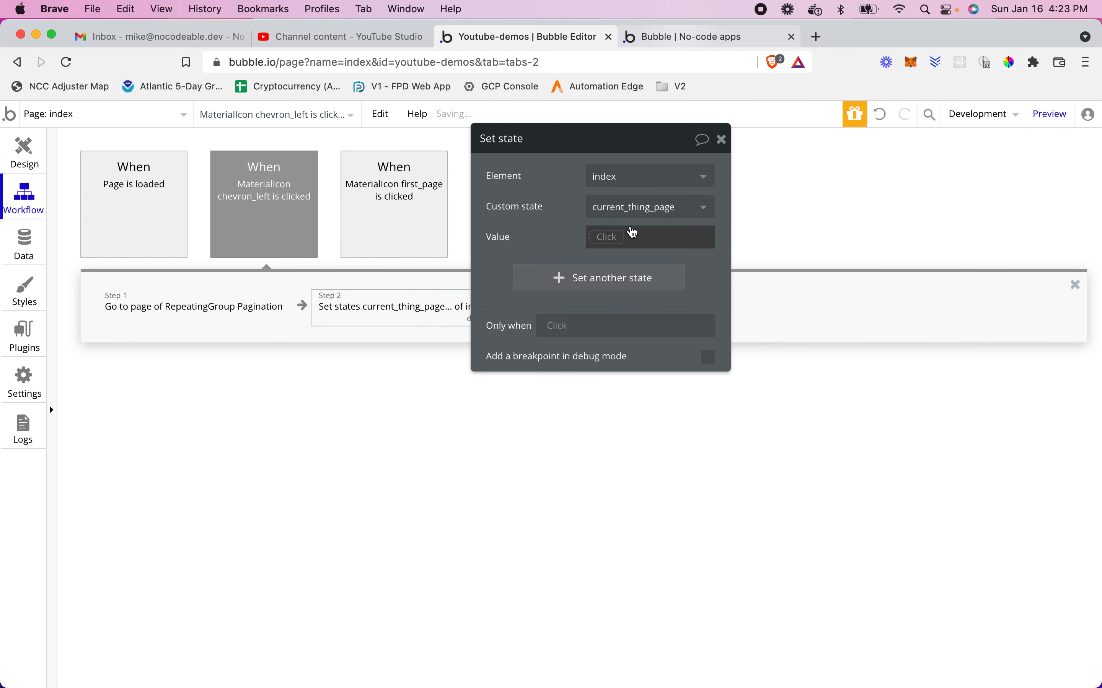
- Set the value of the current_thing_page state in the chevron_left workflow to index's current_thing_page - 1
left_click(610, 237)
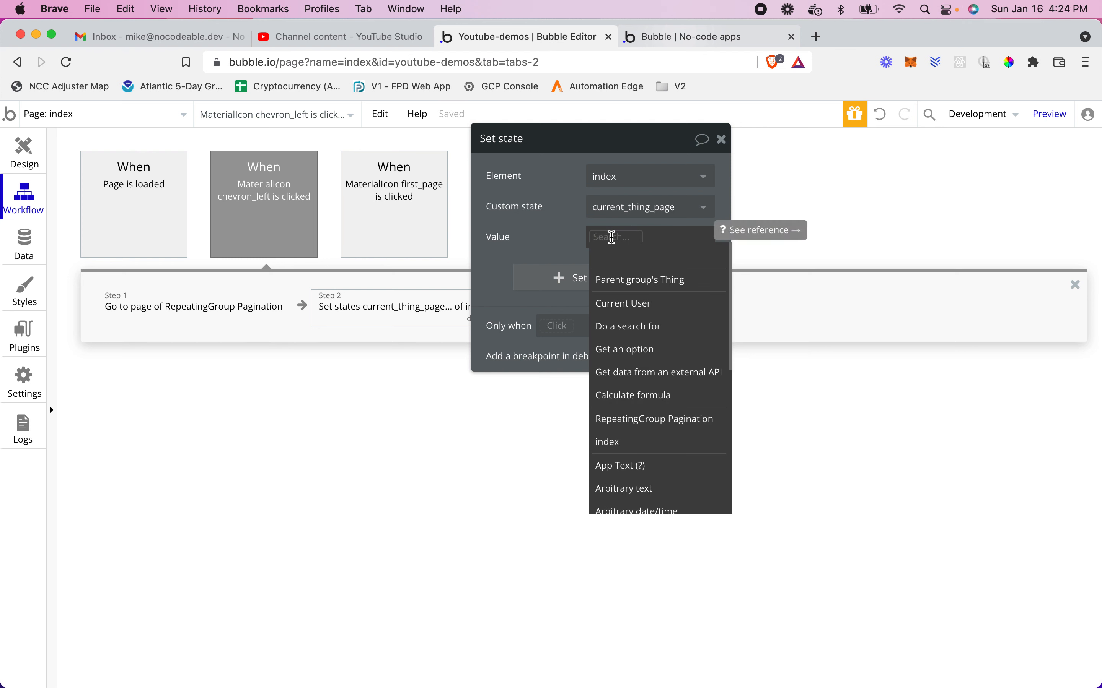
left_click(609, 442)
left_click(652, 259)
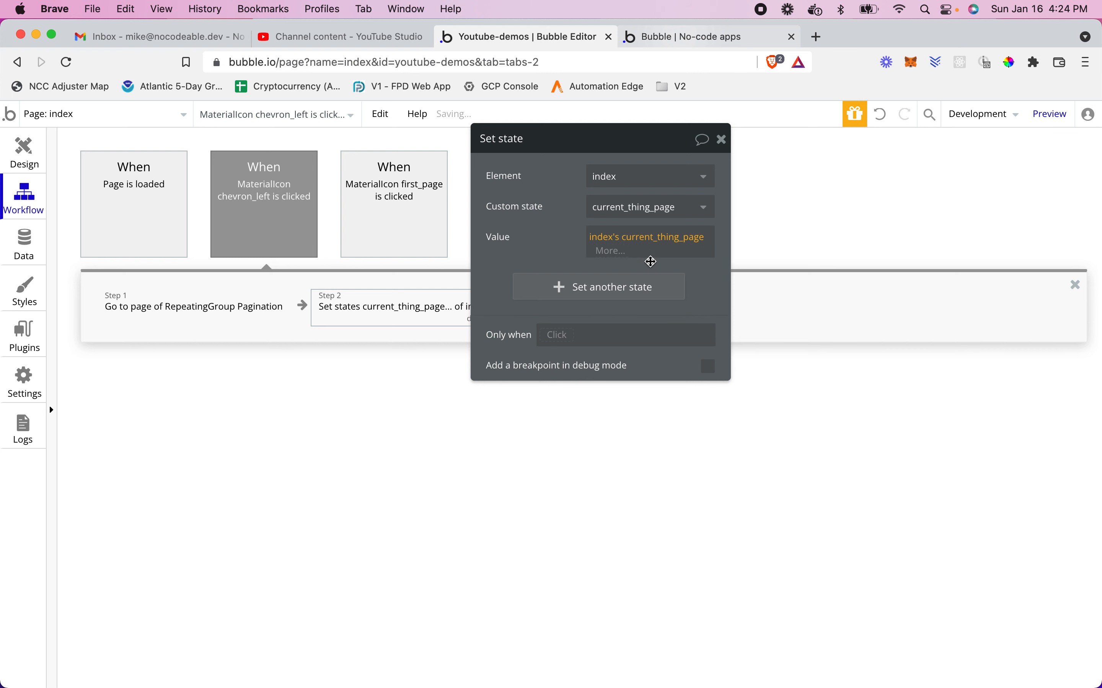
left_click(628, 258)
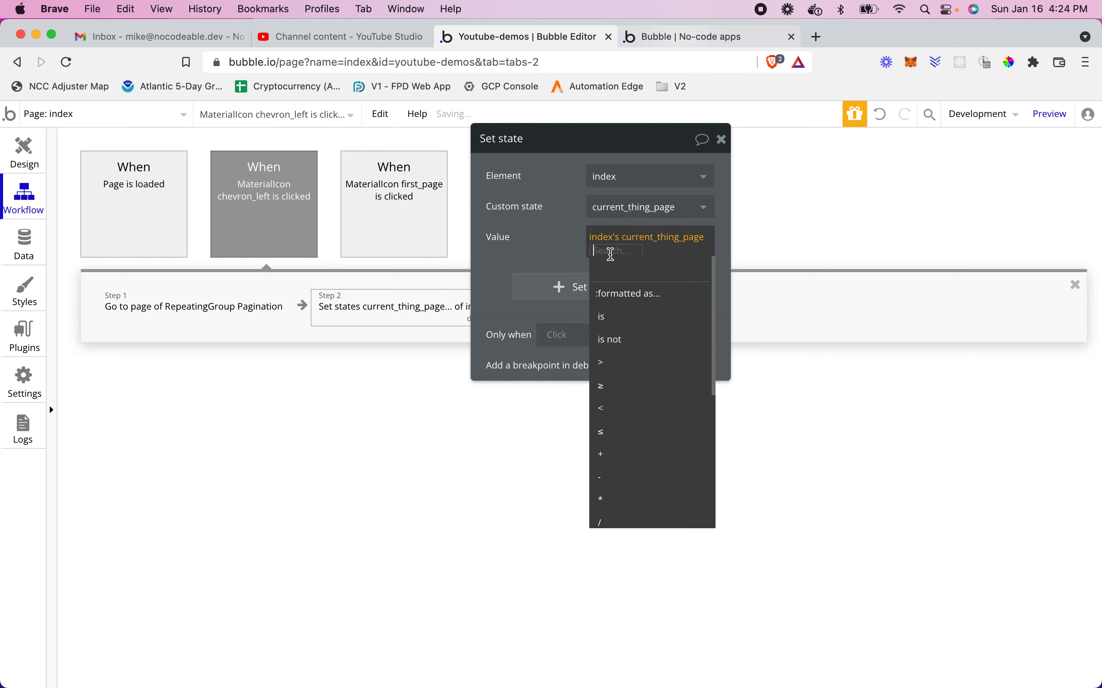
left_click(612, 482)
type("1")
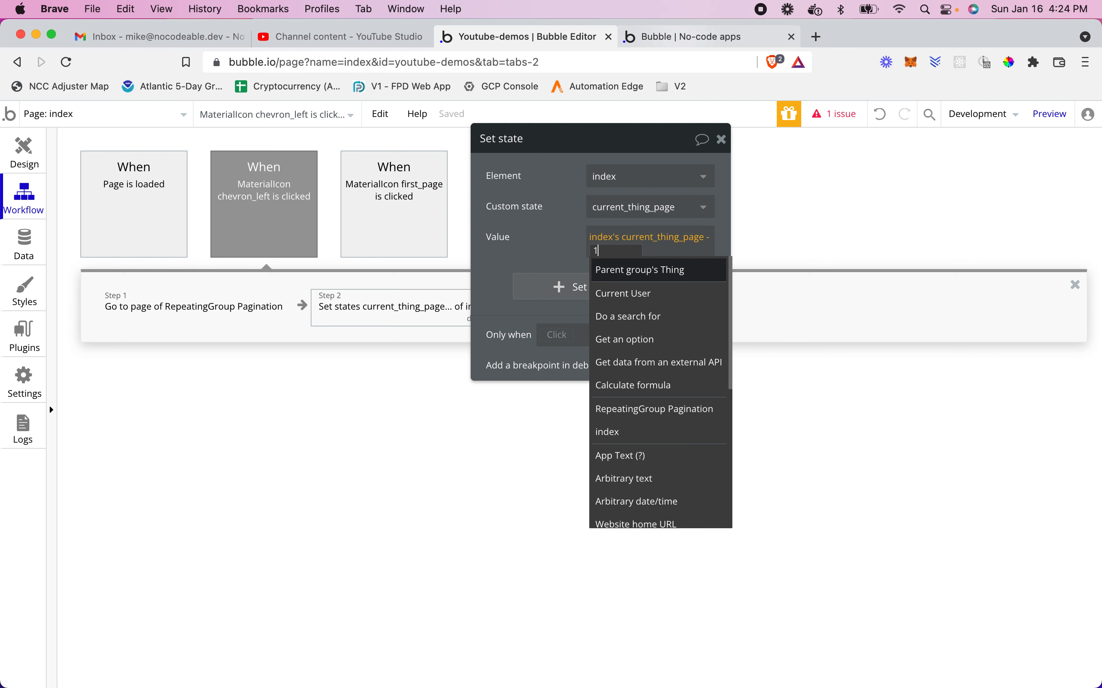
- Create a click workflow for the chevron_right icon and add a Go to page action for RepeatingGroup Pagination
left_click(436, 378)
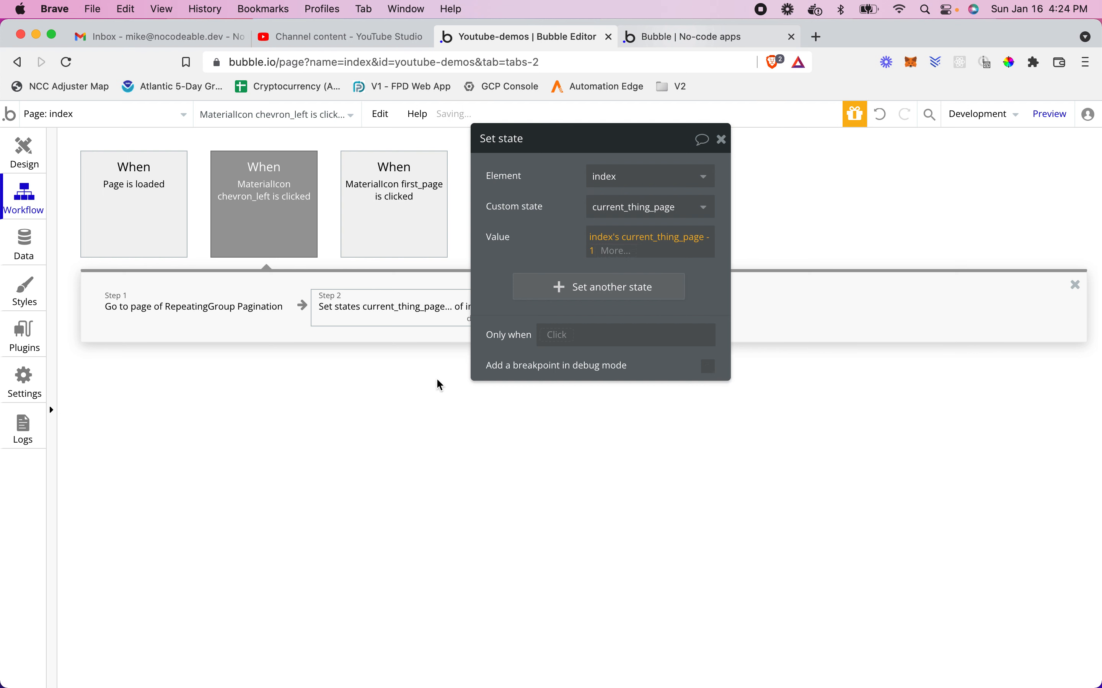
left_click(27, 155)
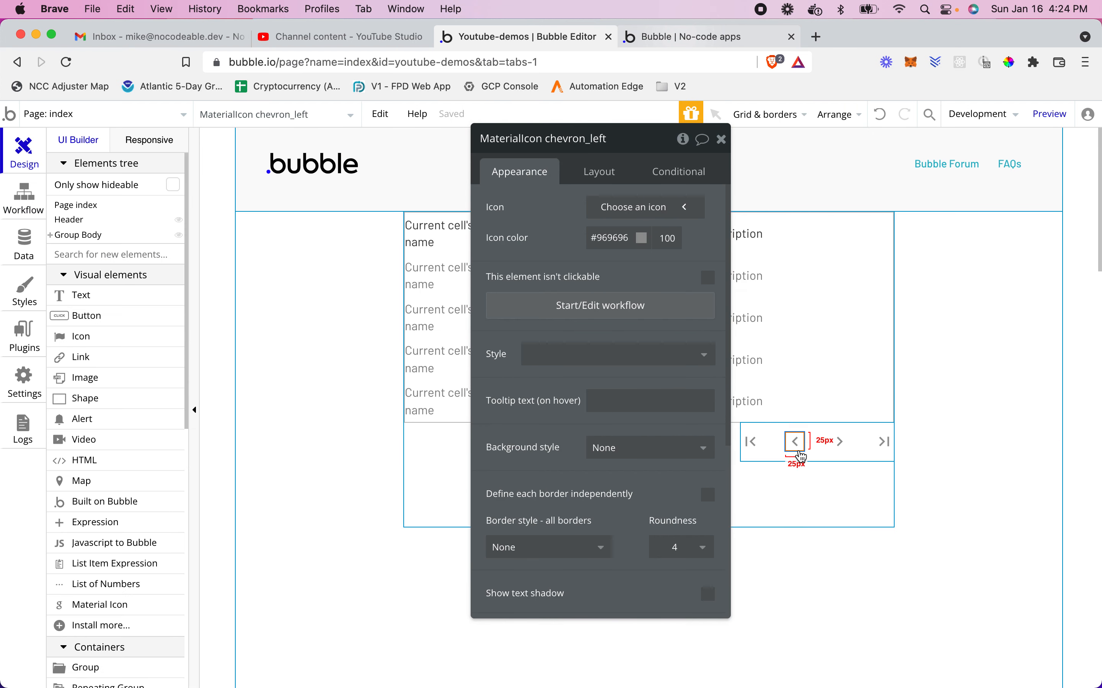
right_click(838, 442)
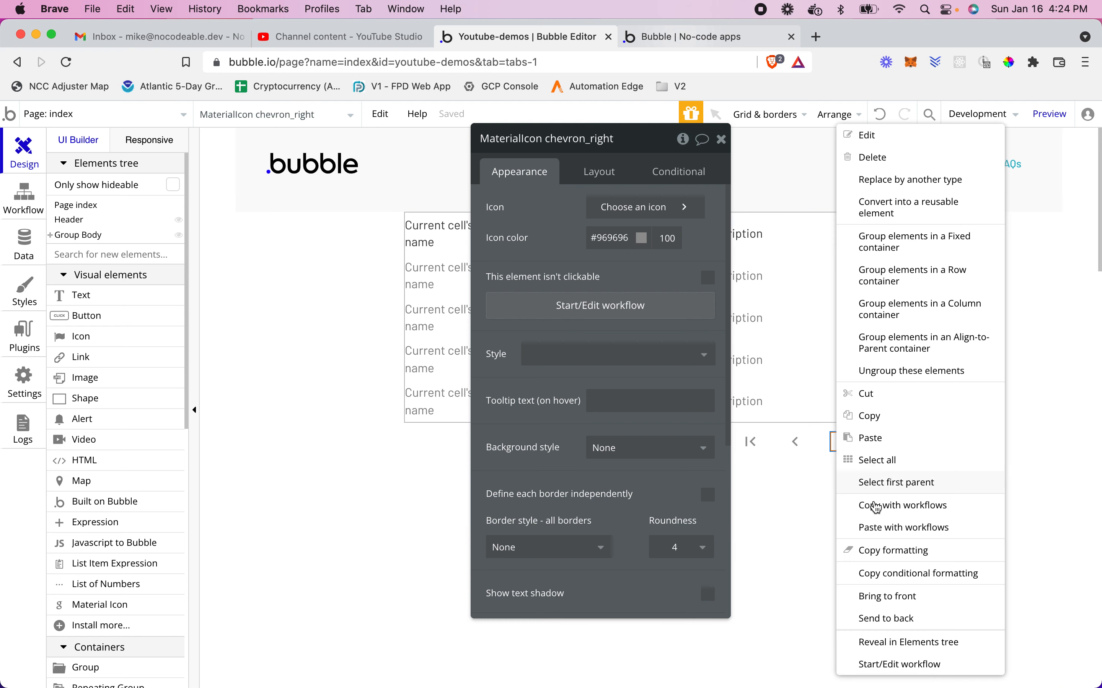
left_click(903, 665)
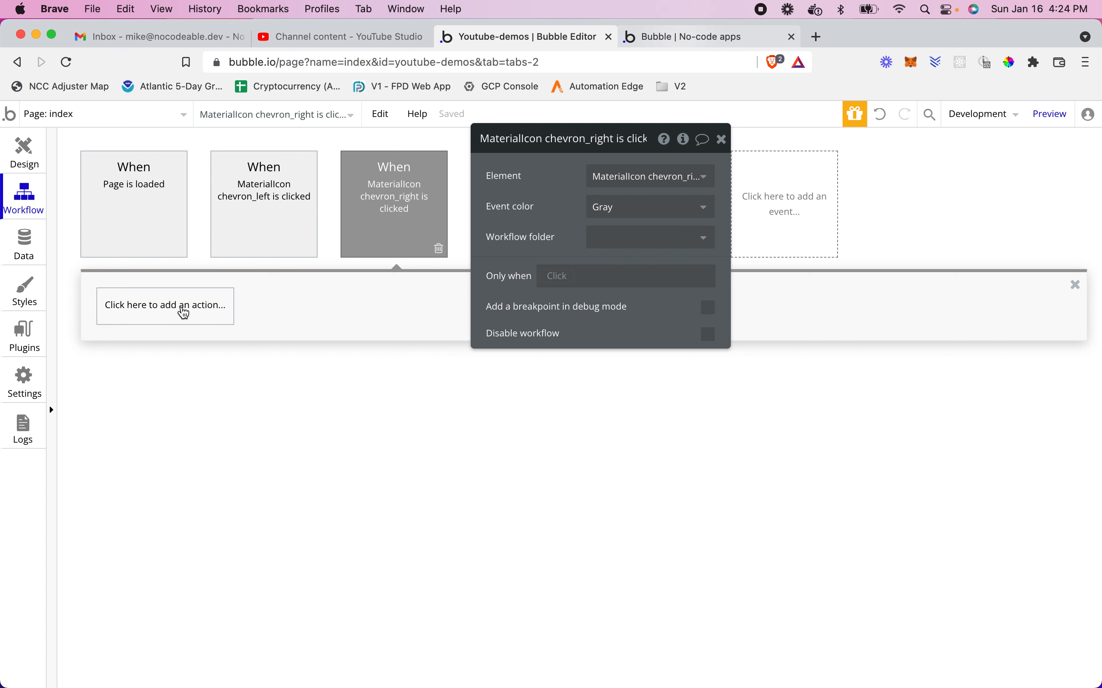
left_click(178, 308)
mouse_move(155, 512)
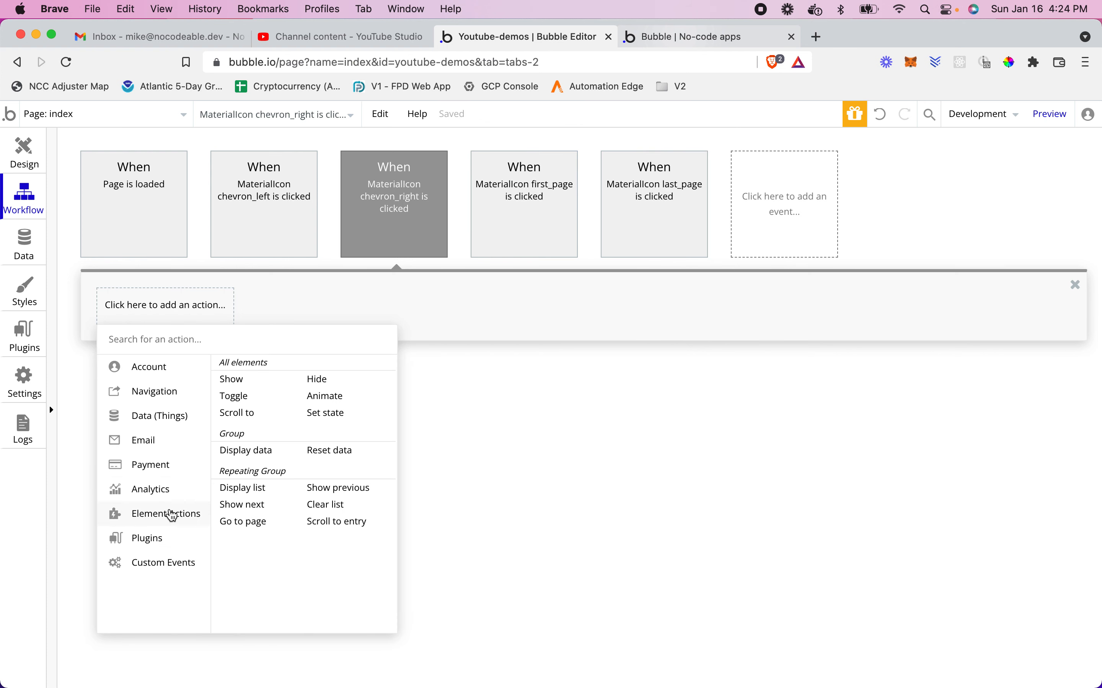
left_click(249, 524)
- Set the chevron_right Go to page action's destination to index's current_thing_page + 1 and copy that expression
left_click(608, 206)
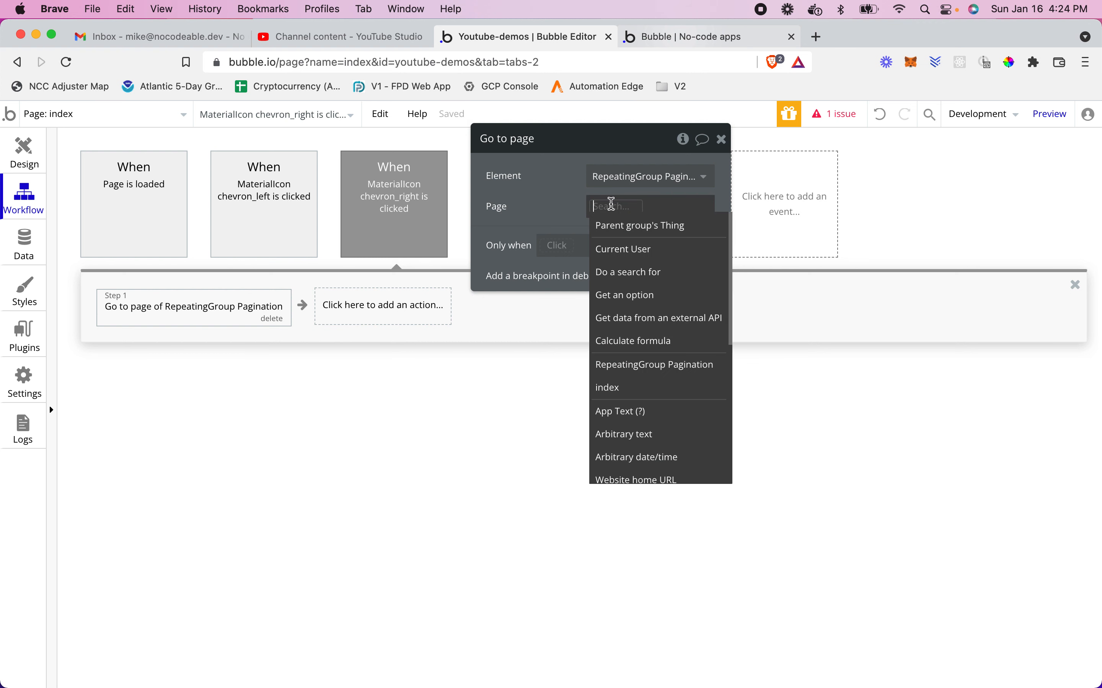
left_click(614, 387)
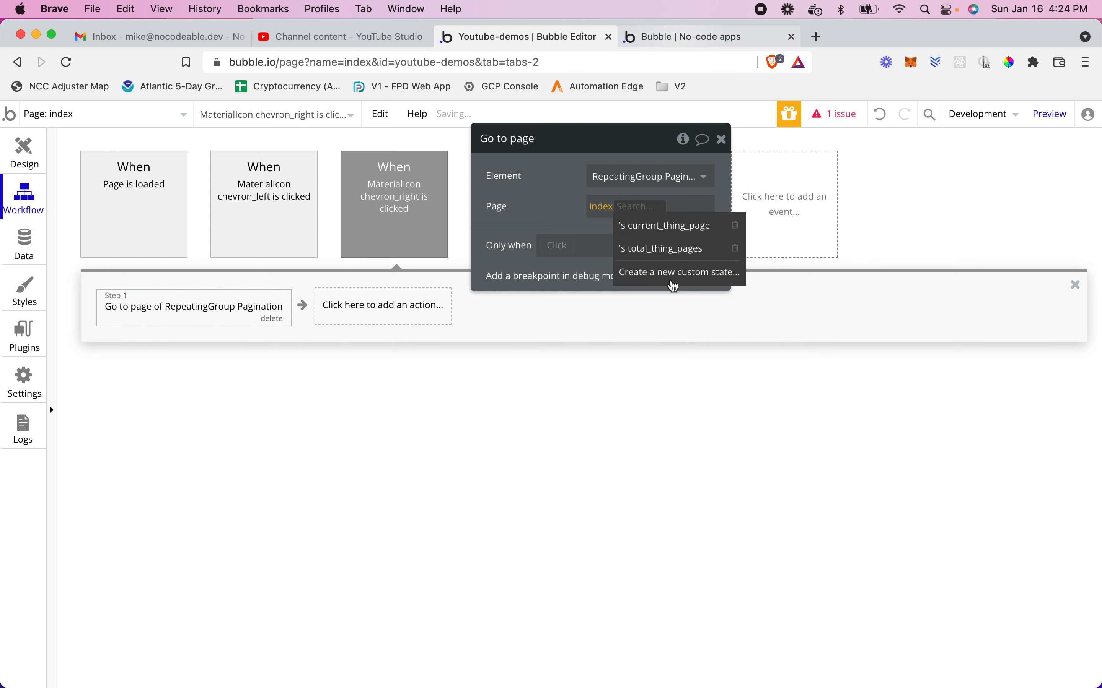
left_click(656, 230)
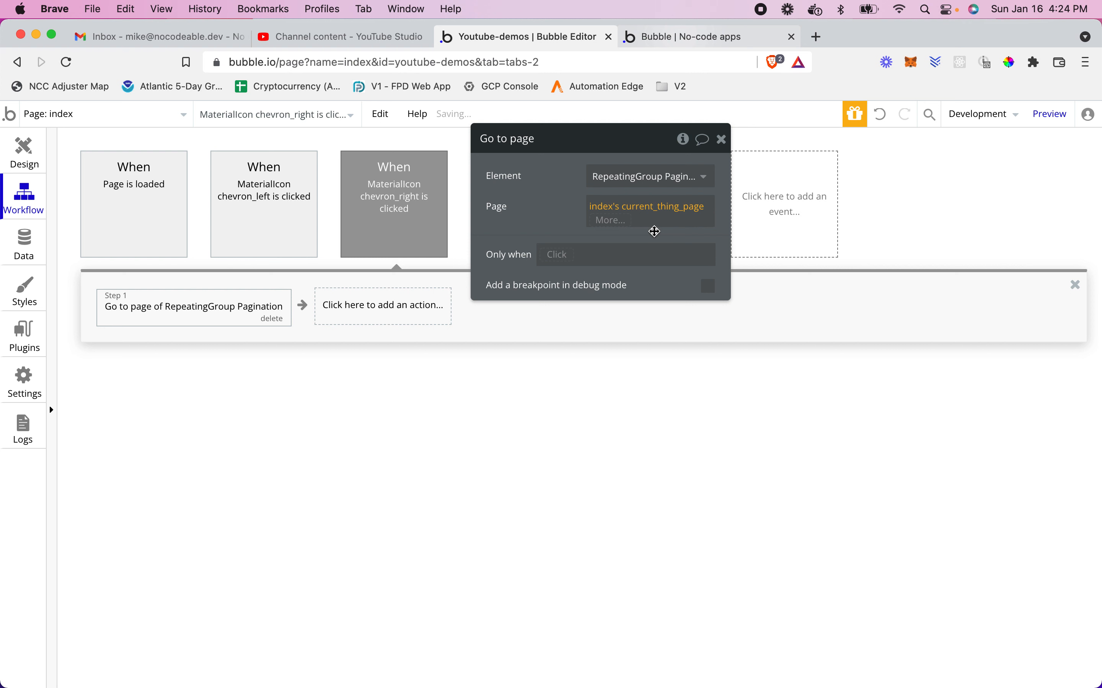
left_click(610, 221)
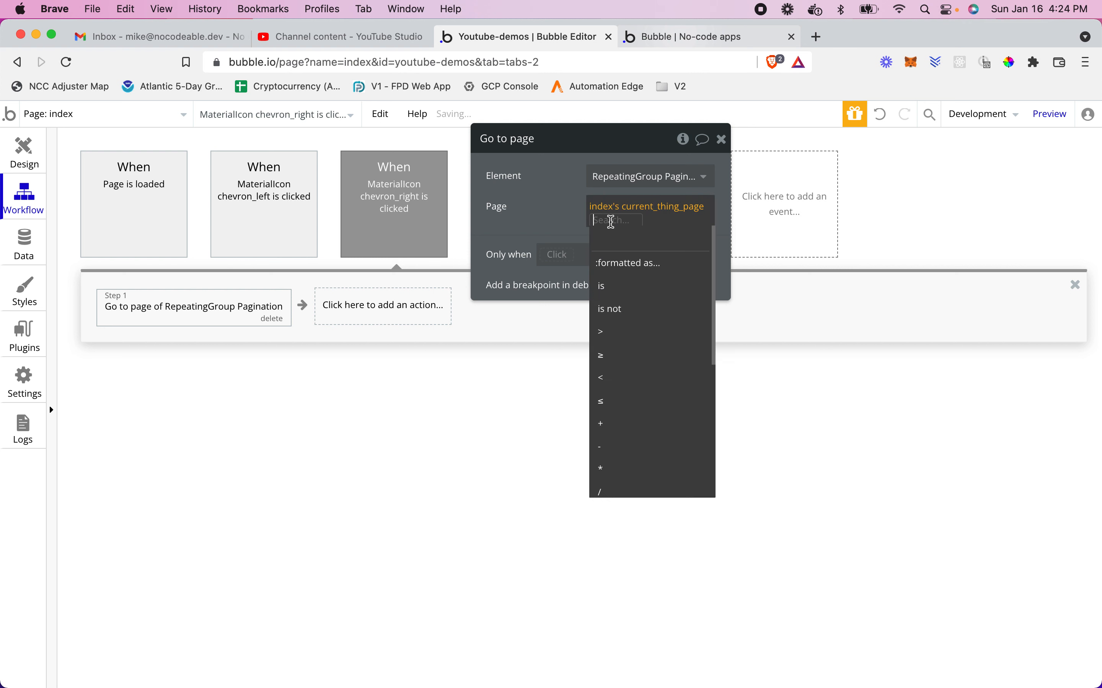
left_click(608, 434)
type("1")
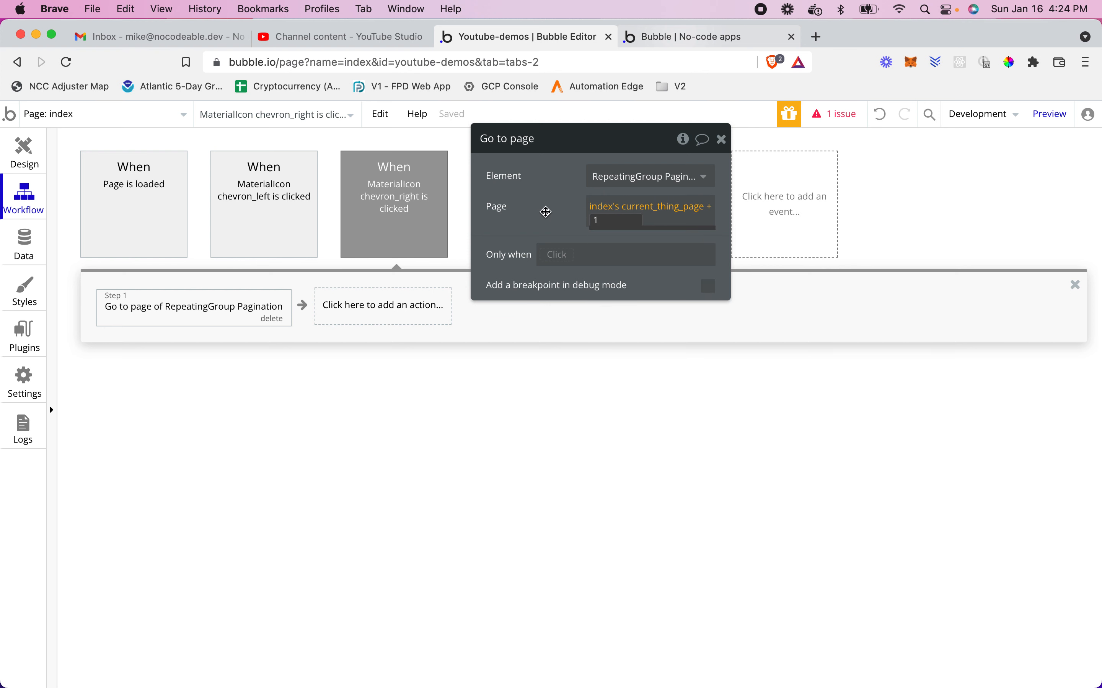
right_click(603, 214)
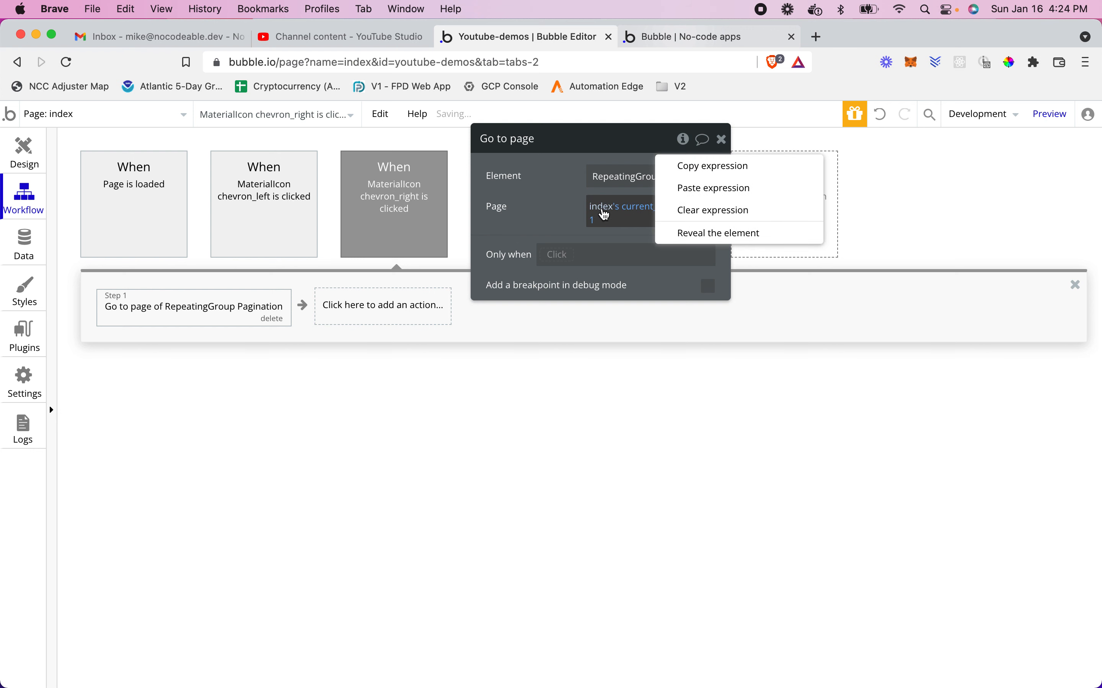
left_click(698, 174)
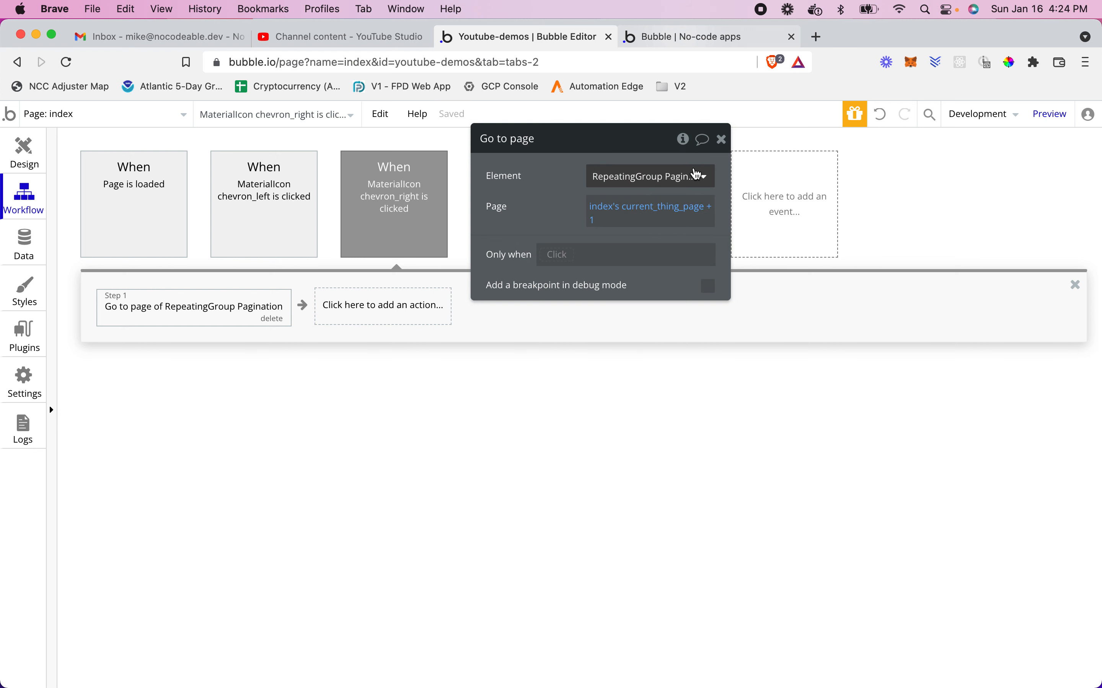
- Add a Set state action to the chevron_right workflow, targeting the index element's current_thing_page custom state
left_click(358, 324)
left_click(384, 567)
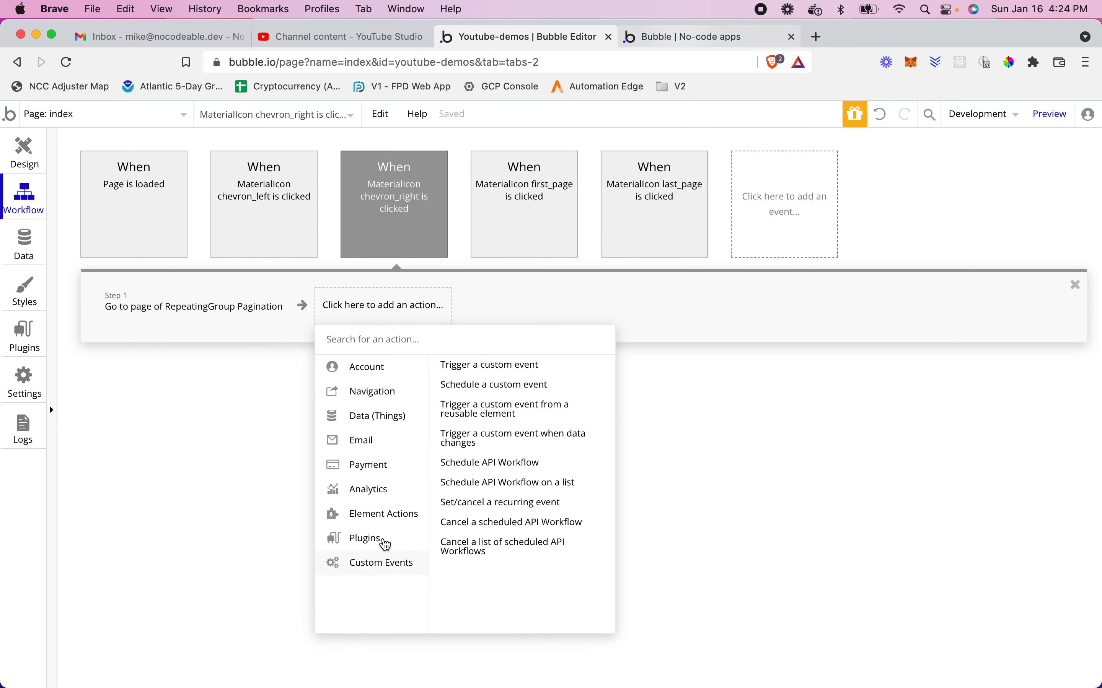
left_click(382, 519)
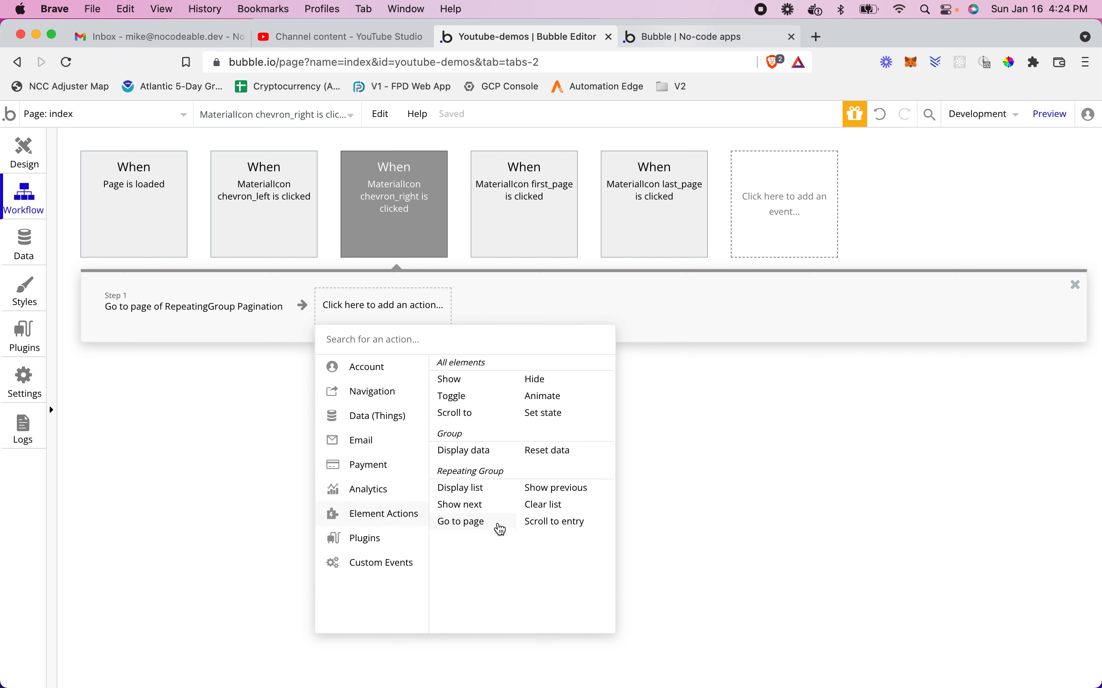
left_click(544, 413)
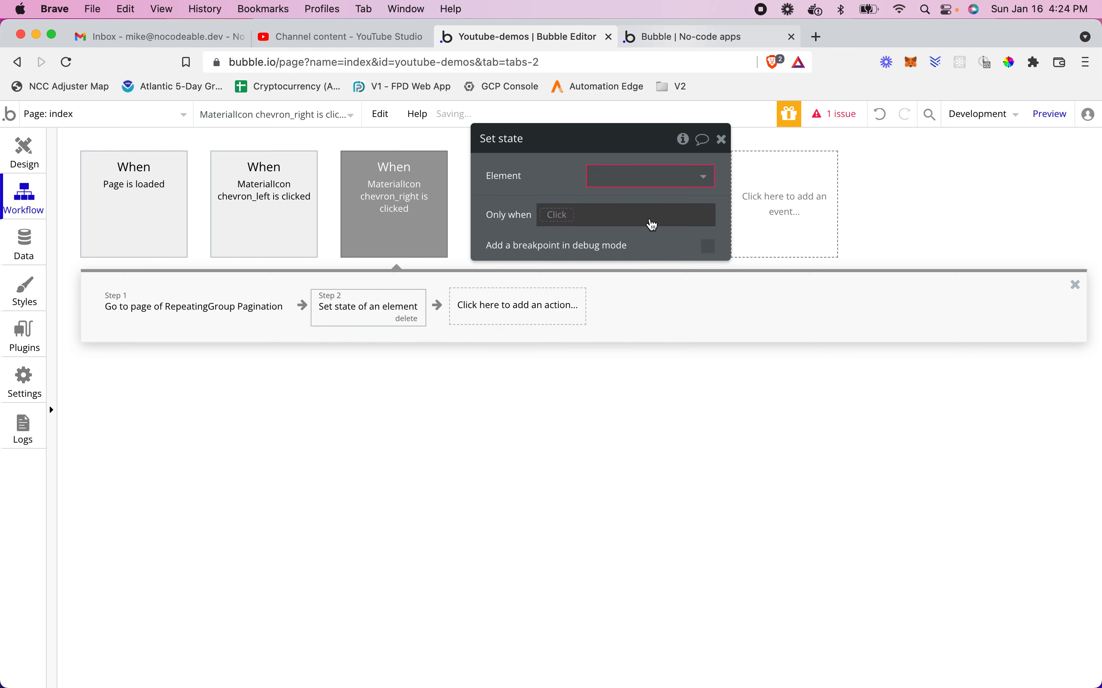
left_click(639, 179)
left_click(633, 196)
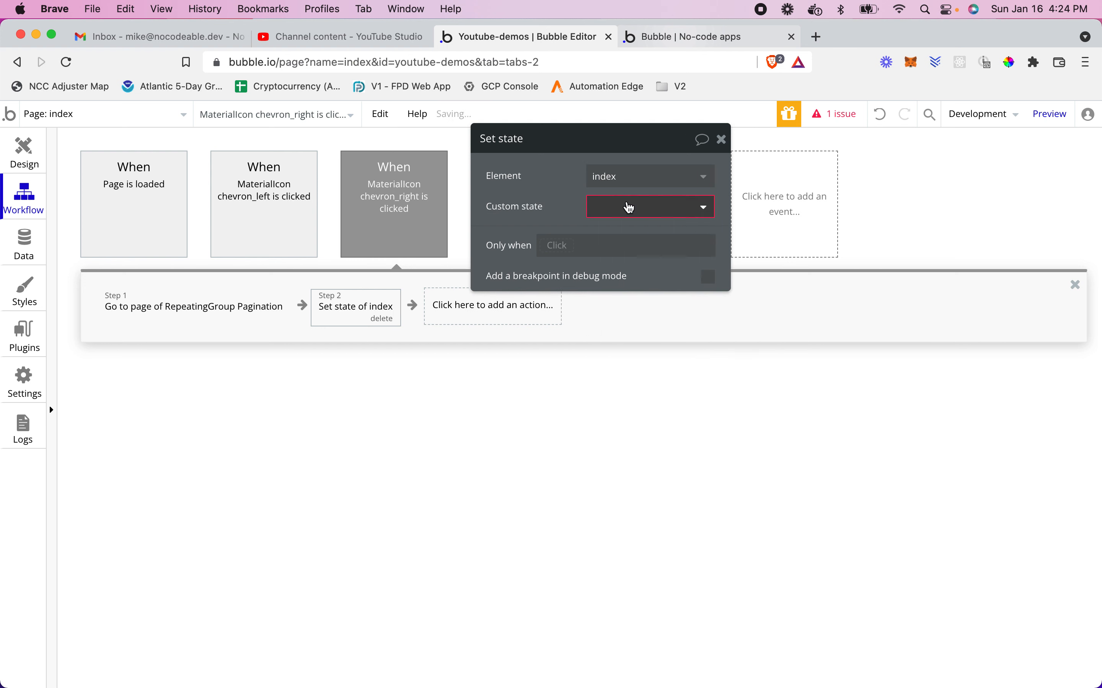
left_click(627, 209)
left_click(630, 232)
- Paste the copied expression index's current_thing_page + 1 as the value of the chevron_right workflow's Set state action
left_click(612, 238)
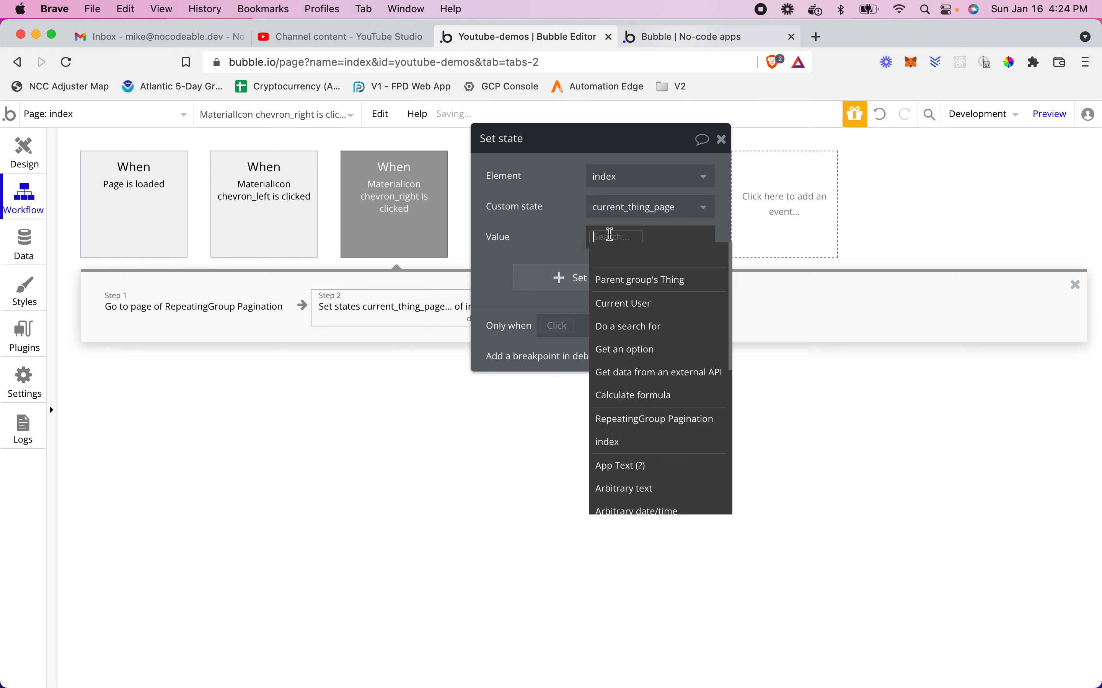
right_click(608, 237)
left_click(692, 217)
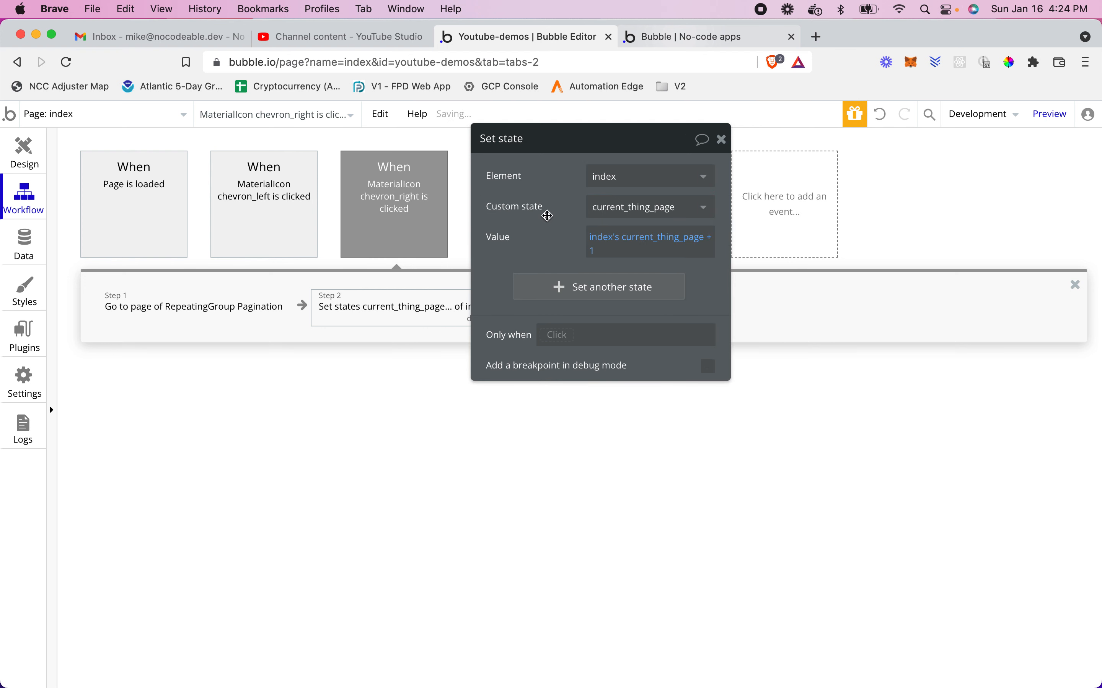
- Switch to the app preview, refresh it, and test the next, previous and last page icons below the list
left_click(654, 32)
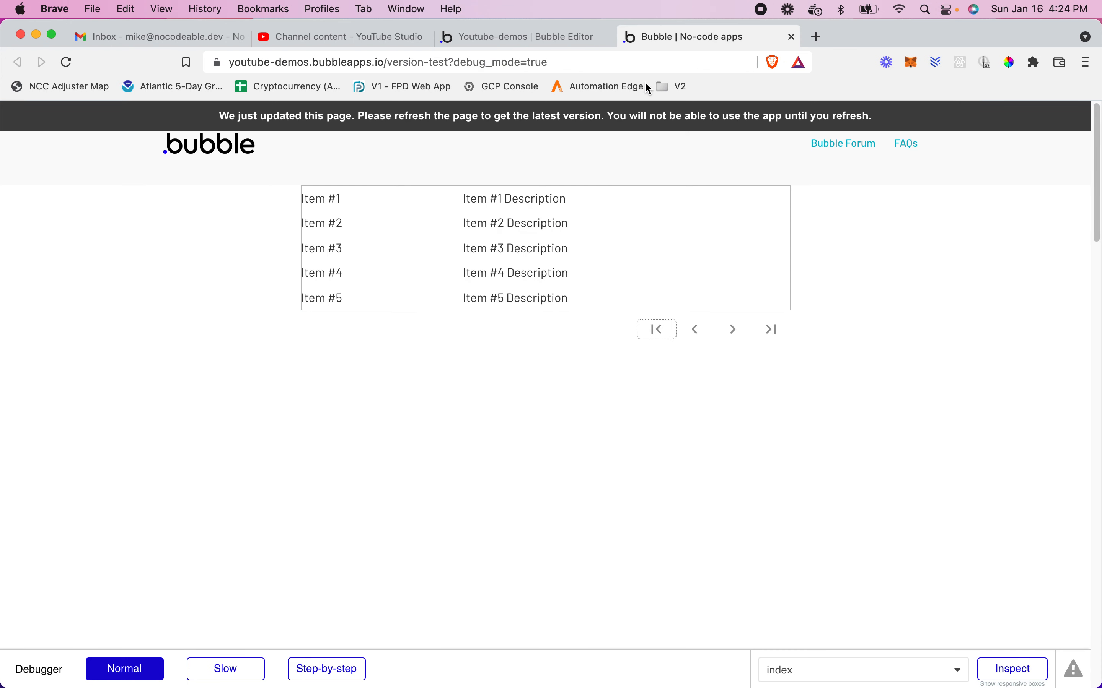
left_click(620, 117)
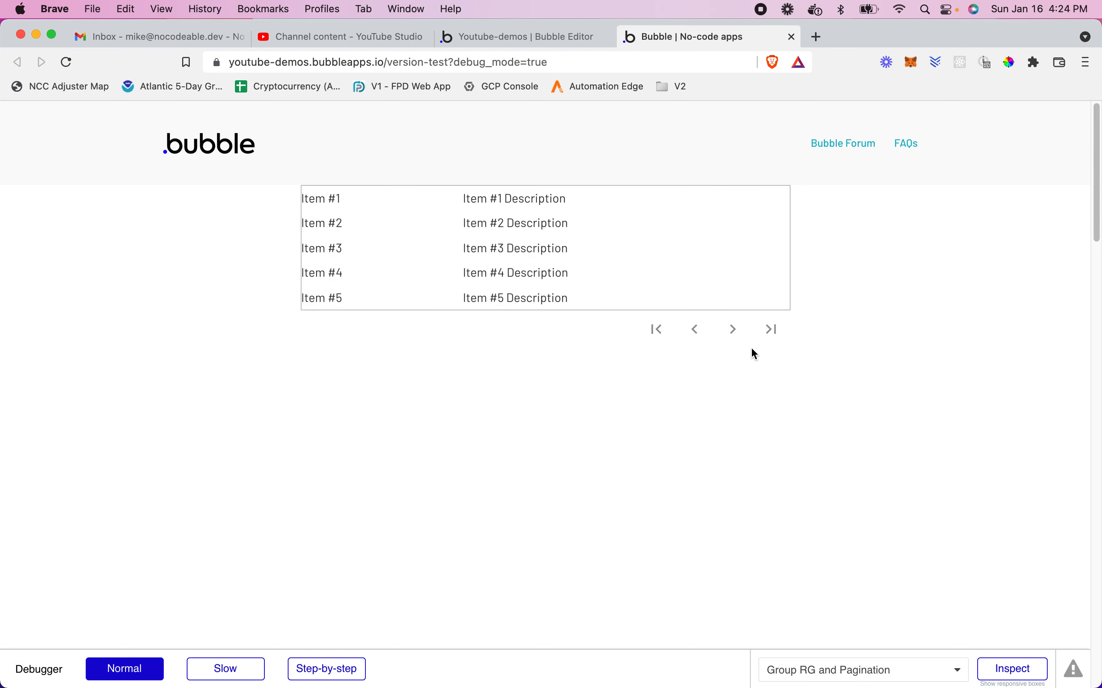
left_click(734, 330)
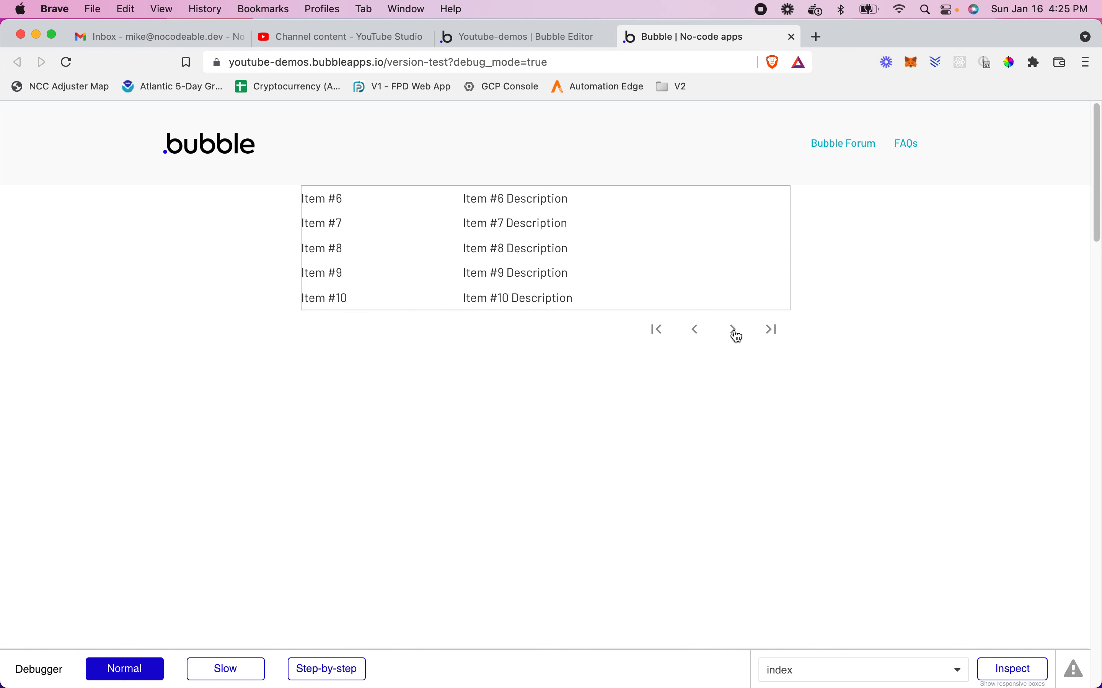
left_click(772, 330)
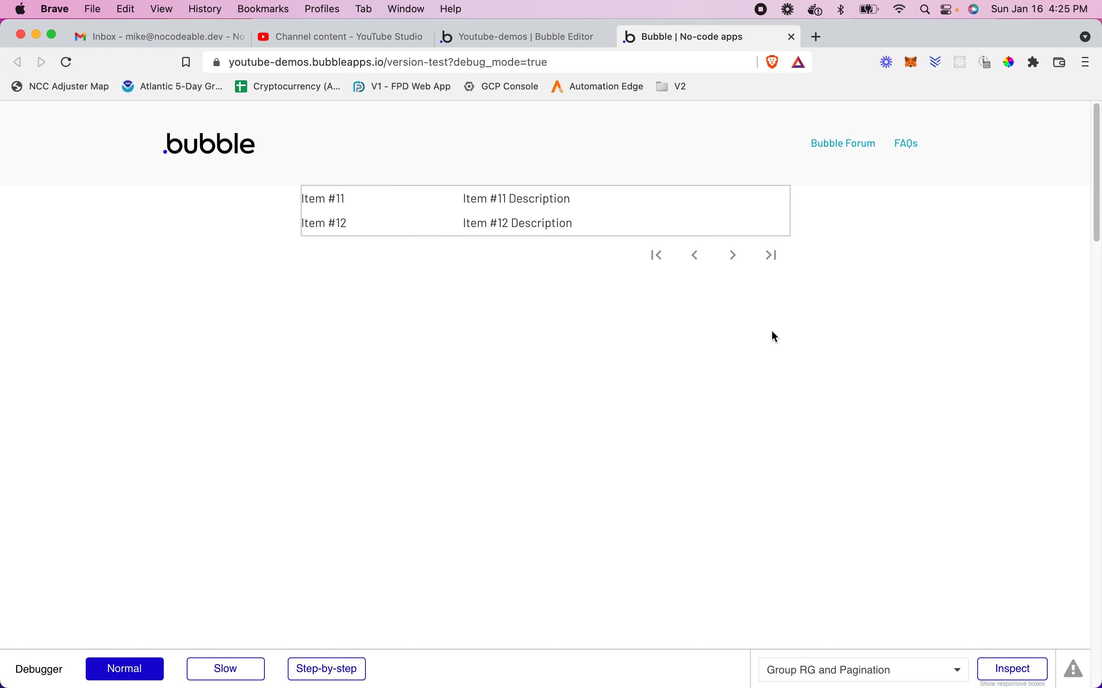
left_click(697, 255)
left_click(697, 256)
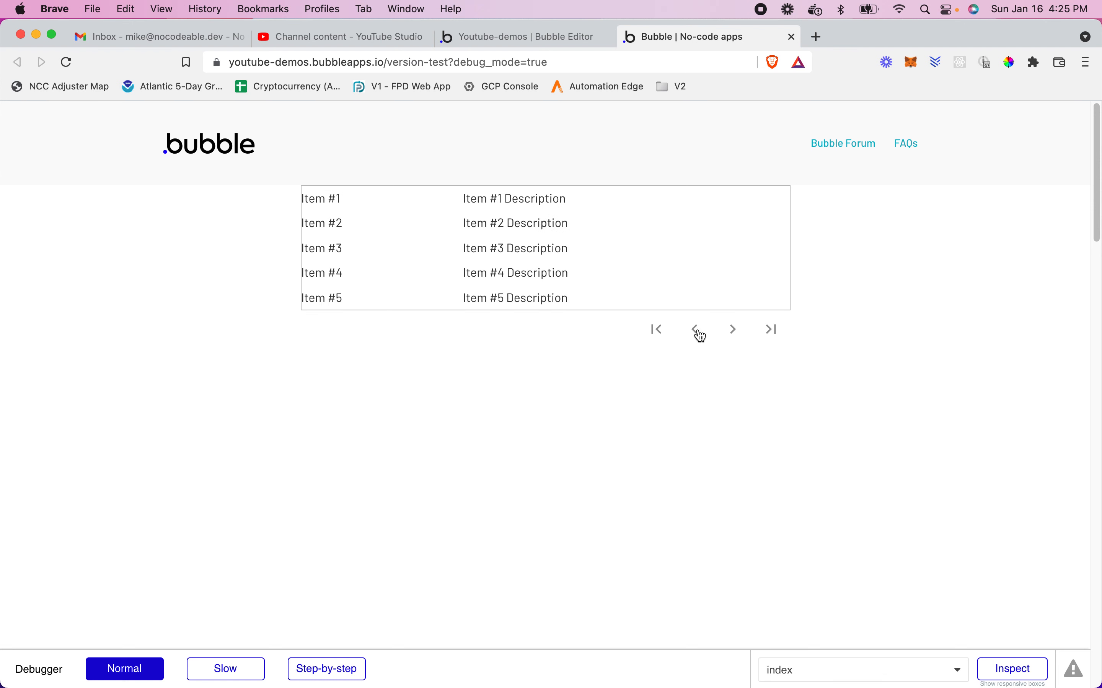
left_click(738, 335)
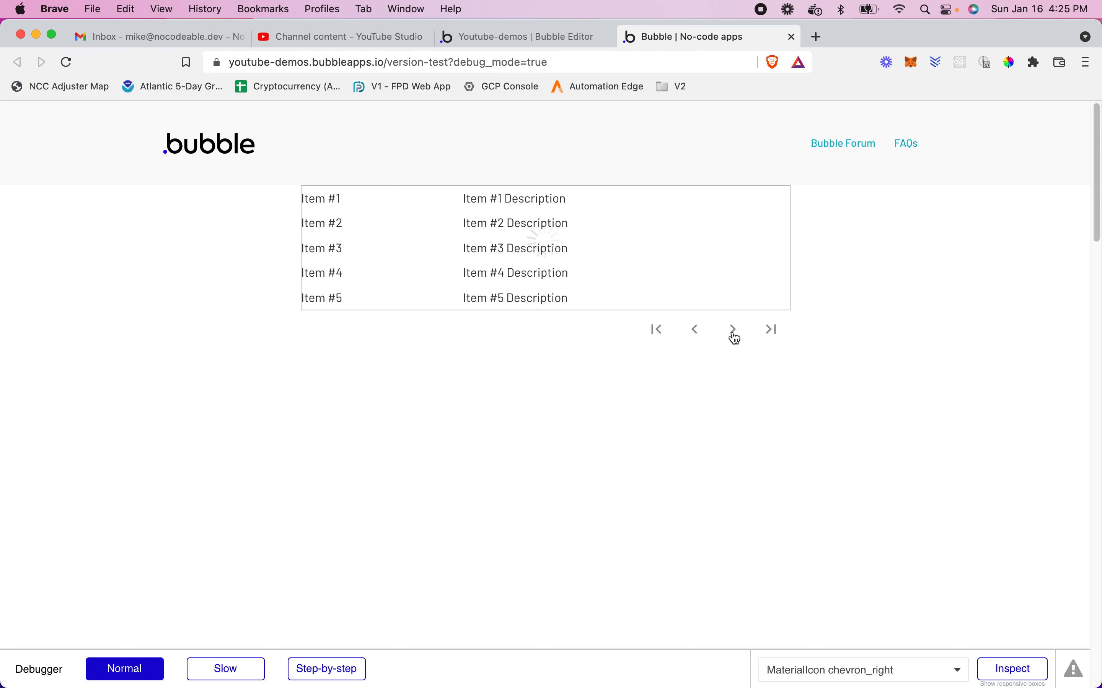
left_click(774, 334)
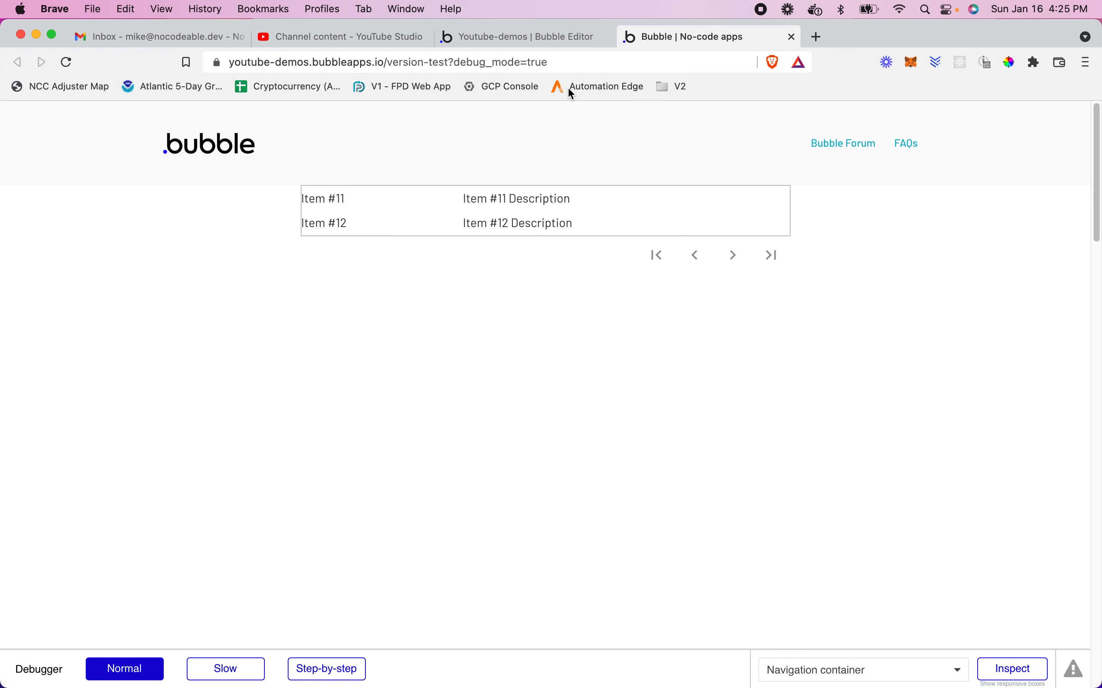
- Return to the Bubble editor and add a Set state action to the first_page icon's click workflow
left_click(541, 40)
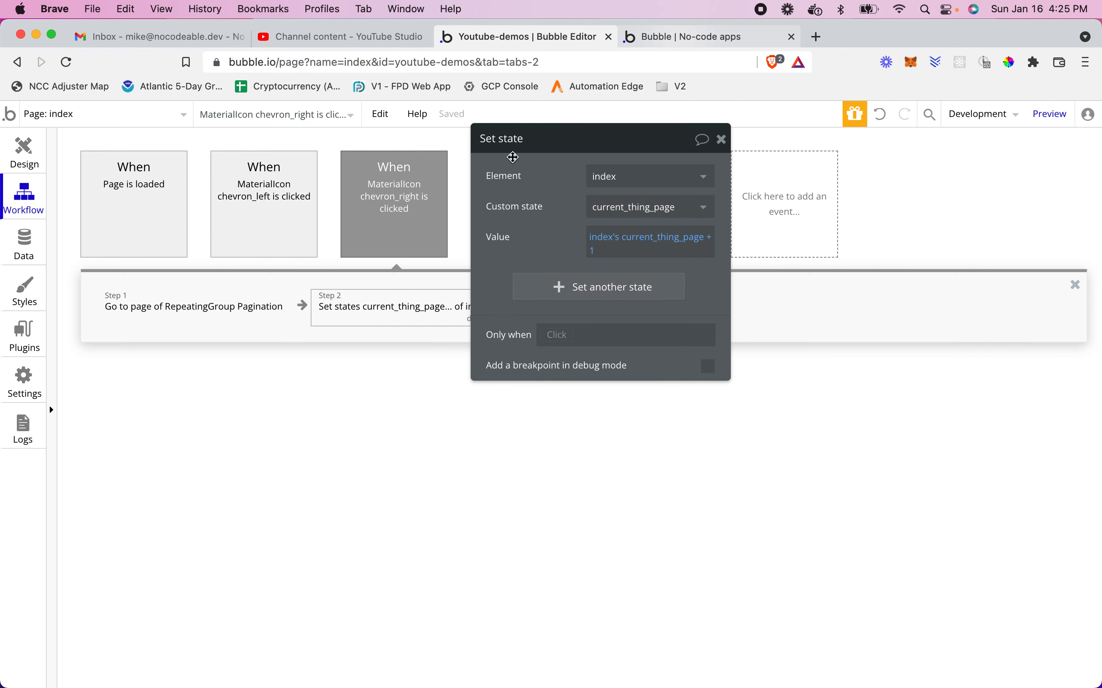
left_click_drag(563, 146, 309, 344)
left_click(522, 211)
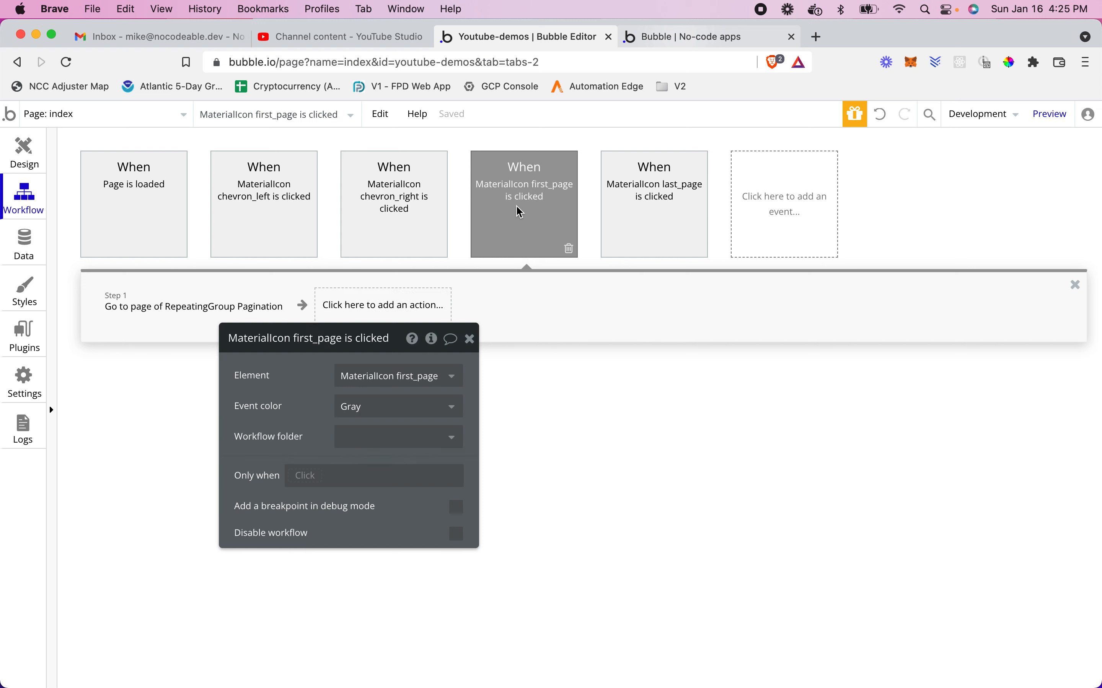
left_click(361, 304)
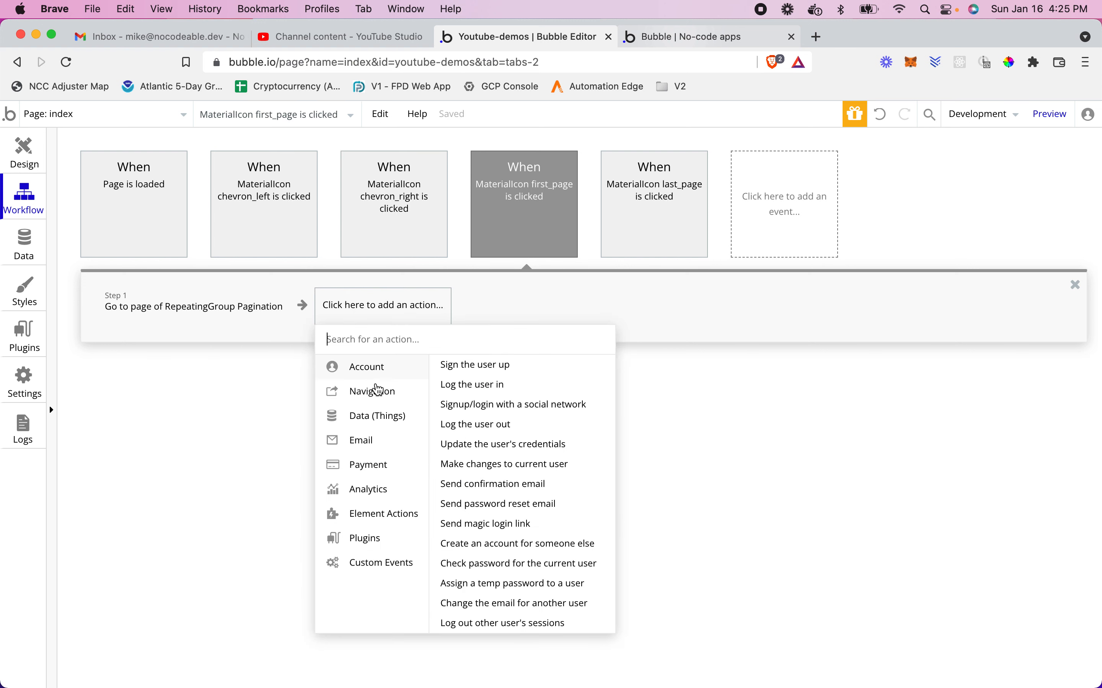
mouse_move(393, 514)
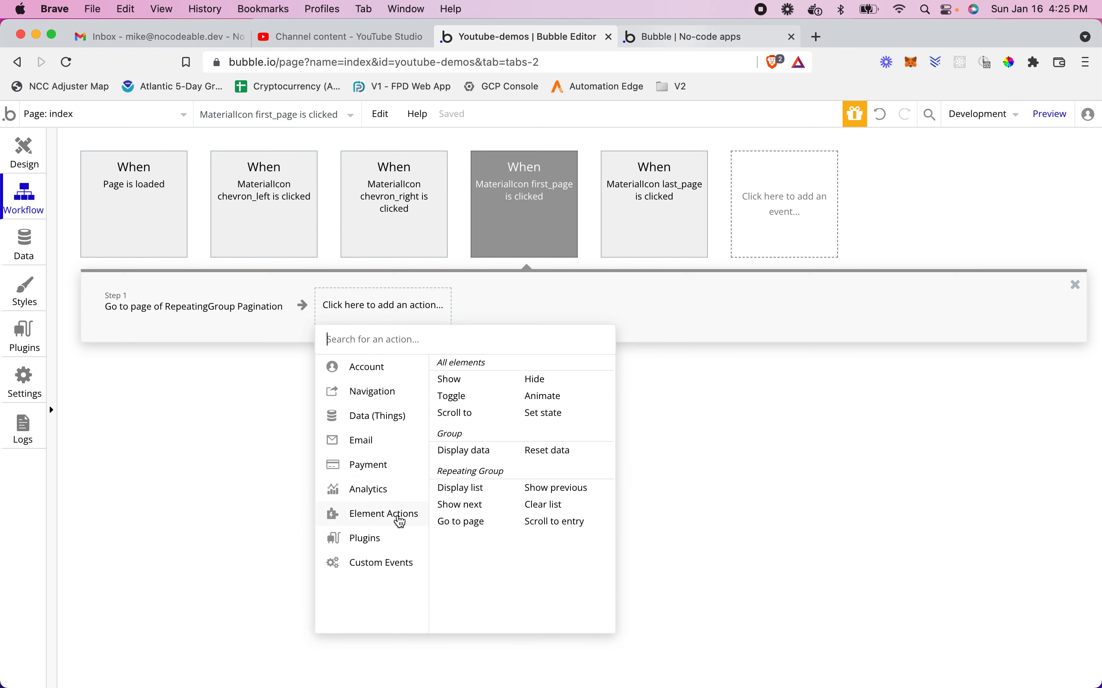
left_click(544, 415)
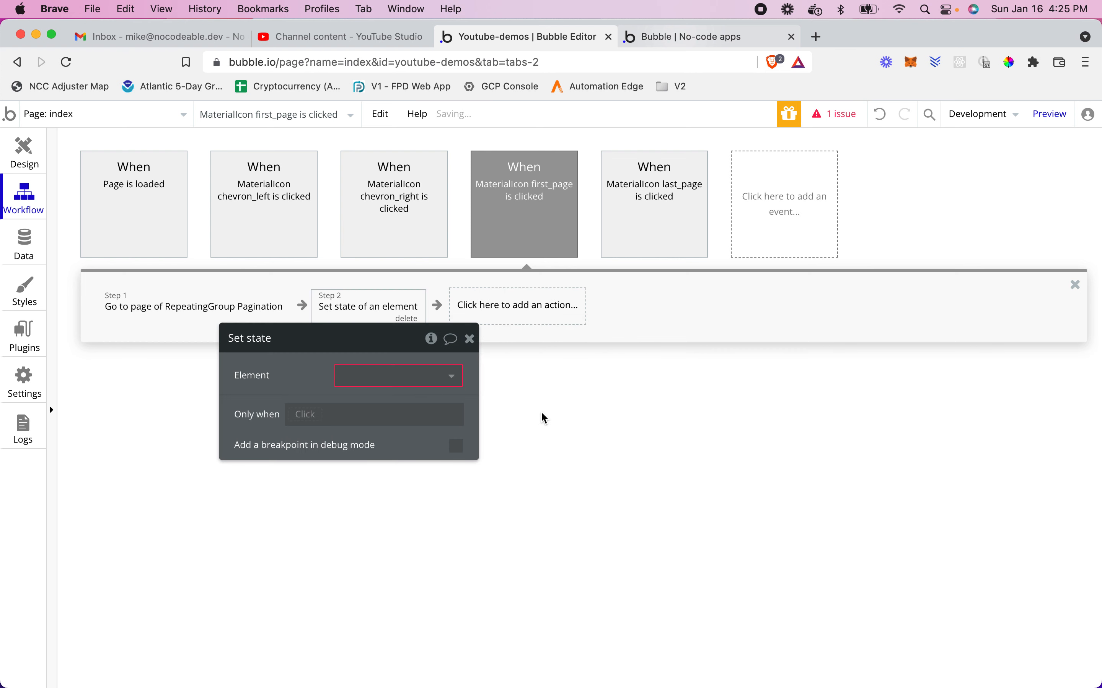
- Configure the first_page workflow's Set state action to set index's current_thing_page custom state to 1
left_click(417, 379)
left_click(404, 401)
left_click(395, 406)
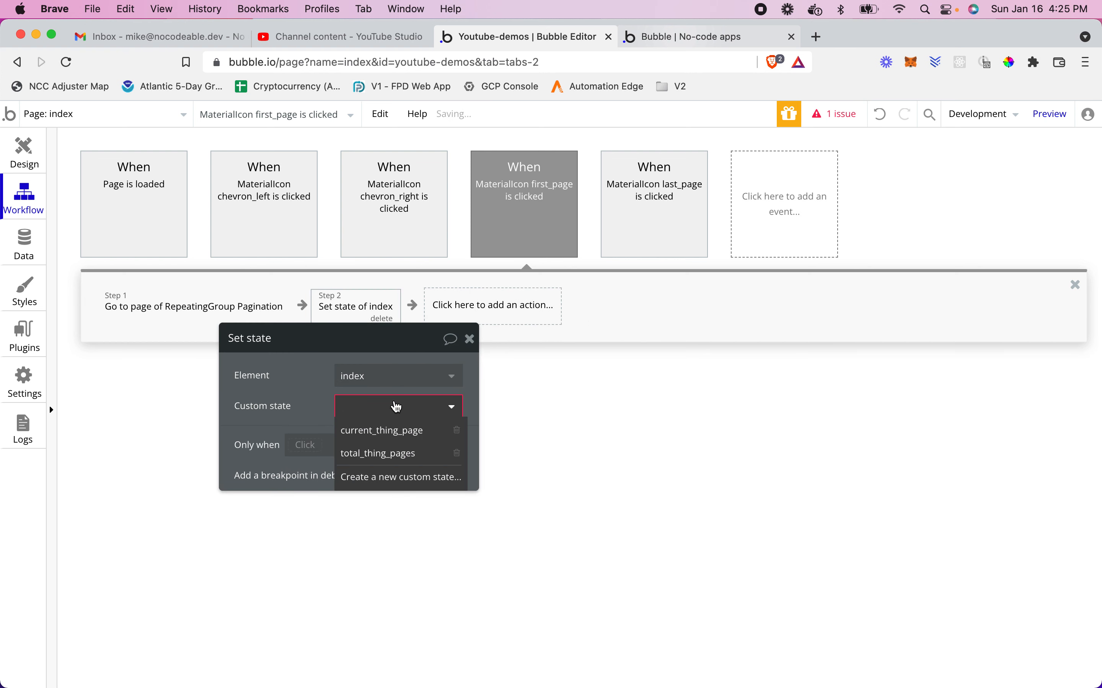
left_click(403, 432)
left_click(360, 438)
type("1")
left_click(586, 402)
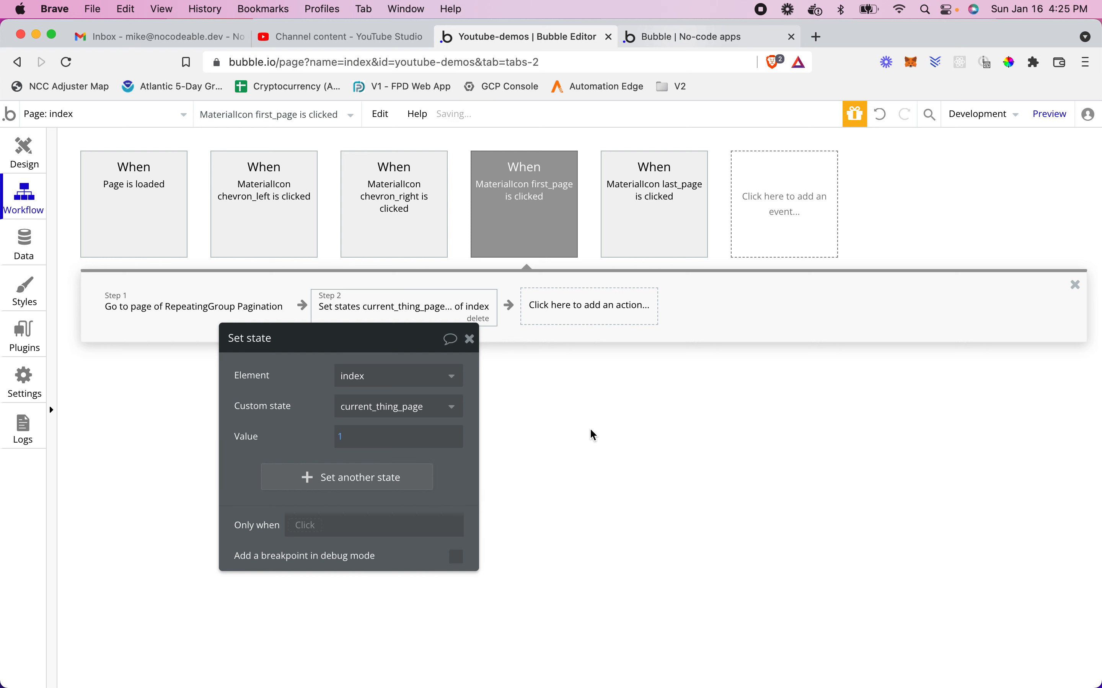
- Add a Set state action as the second step of the last_page icon's click workflow
left_click(661, 223)
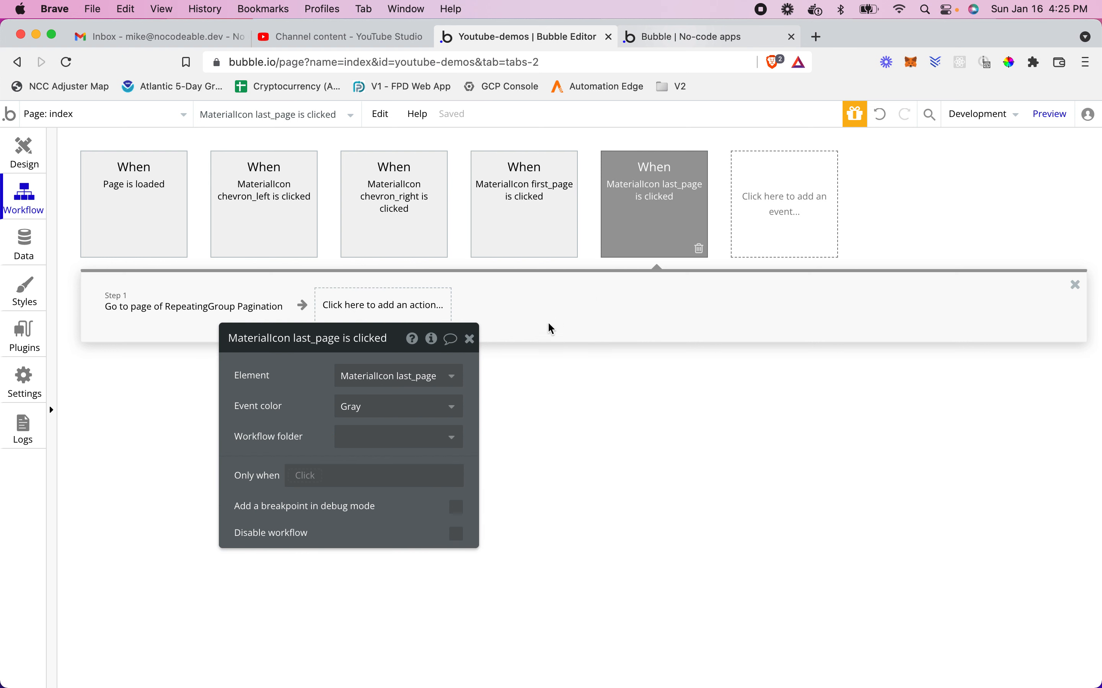
left_click(377, 312)
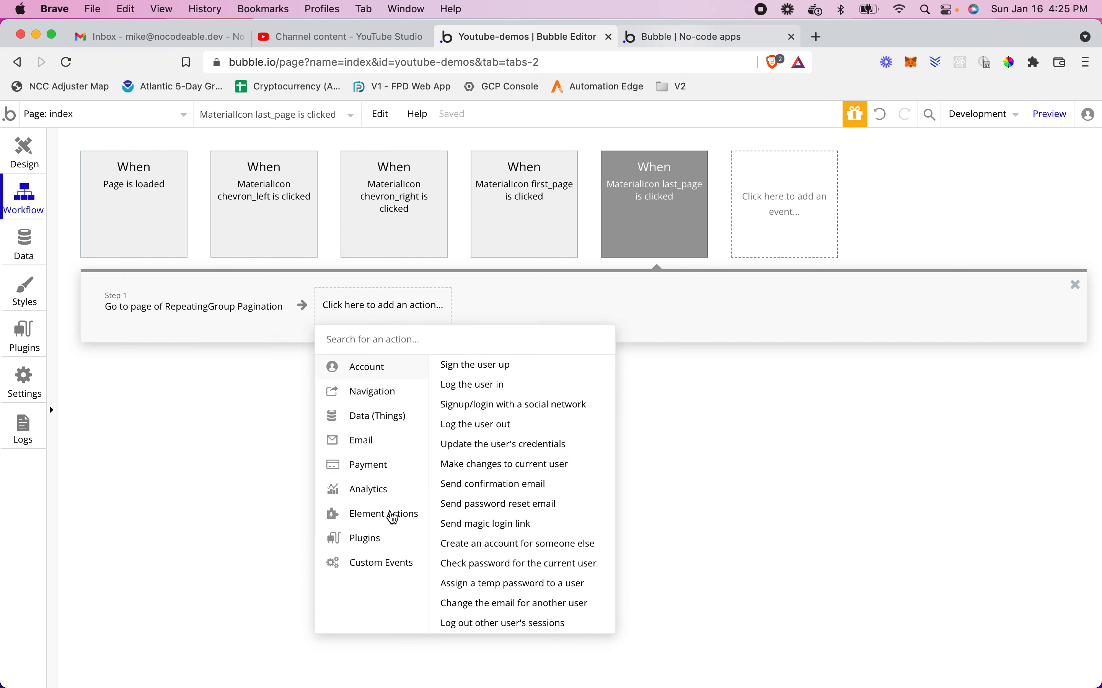
left_click(541, 415)
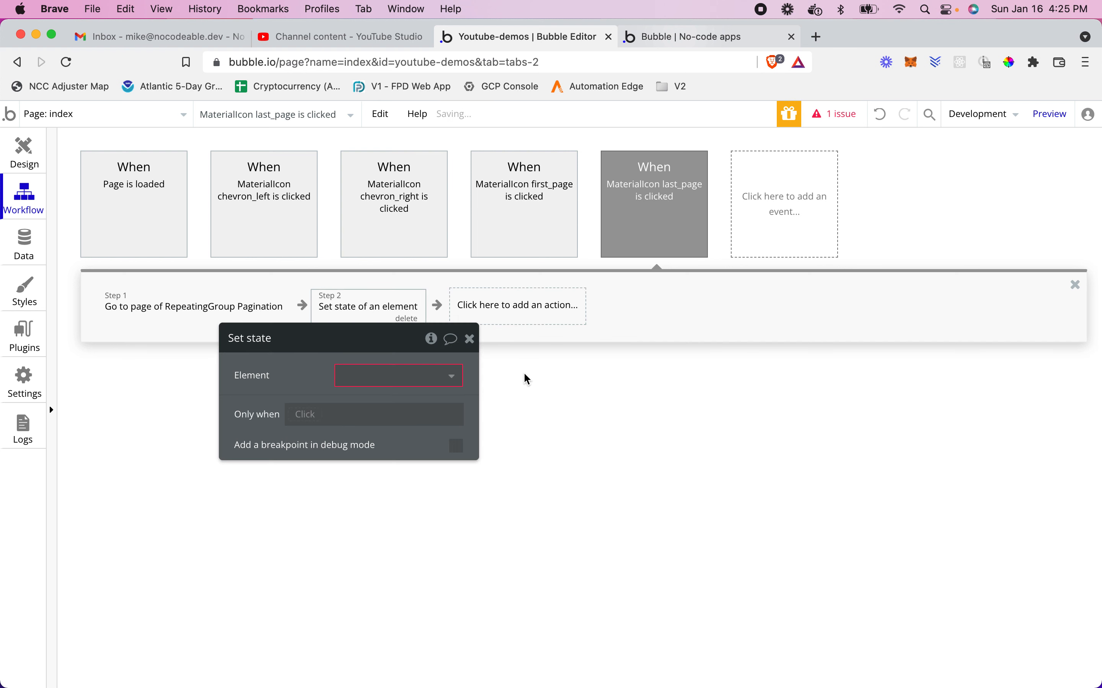
- Configure the last_page workflow's Set state action to set index's current_thing_page custom state to index's total_thing_pages
left_click(421, 376)
left_click(408, 401)
left_click(436, 412)
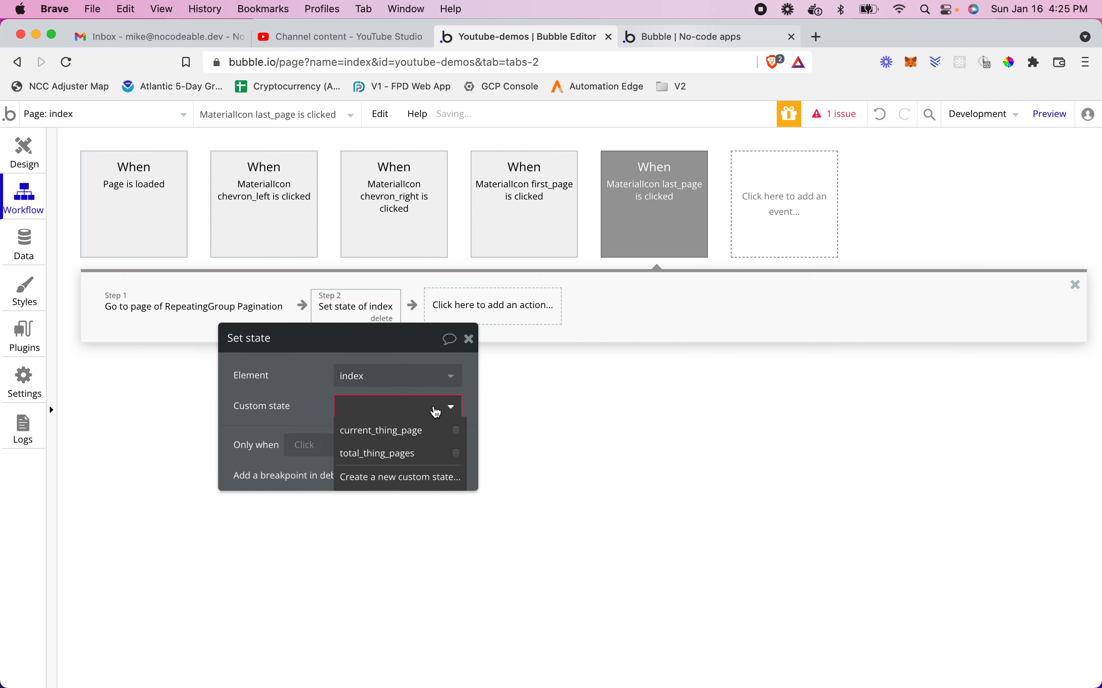
left_click(417, 430)
left_click(361, 437)
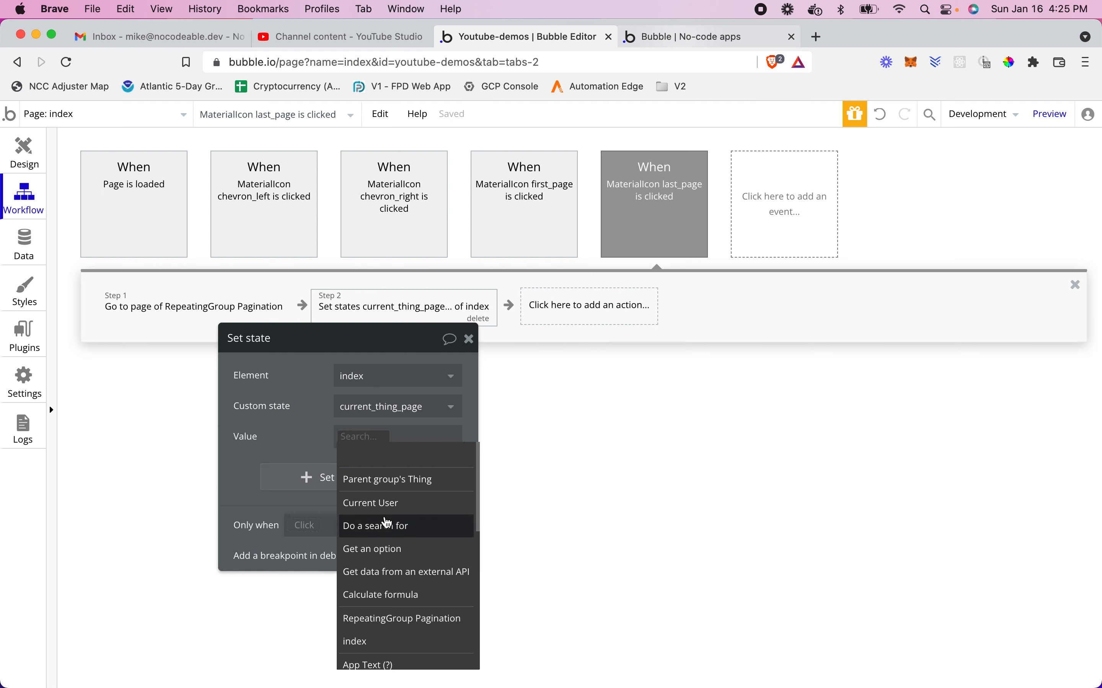
left_click(371, 641)
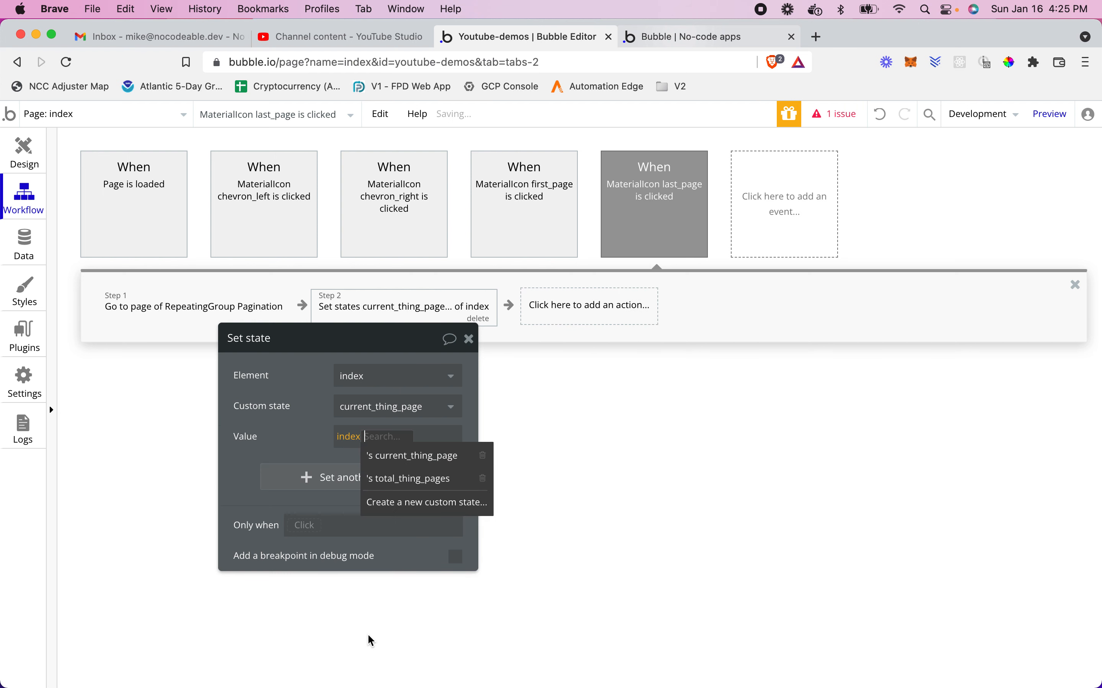
left_click(409, 483)
left_click(299, 433)
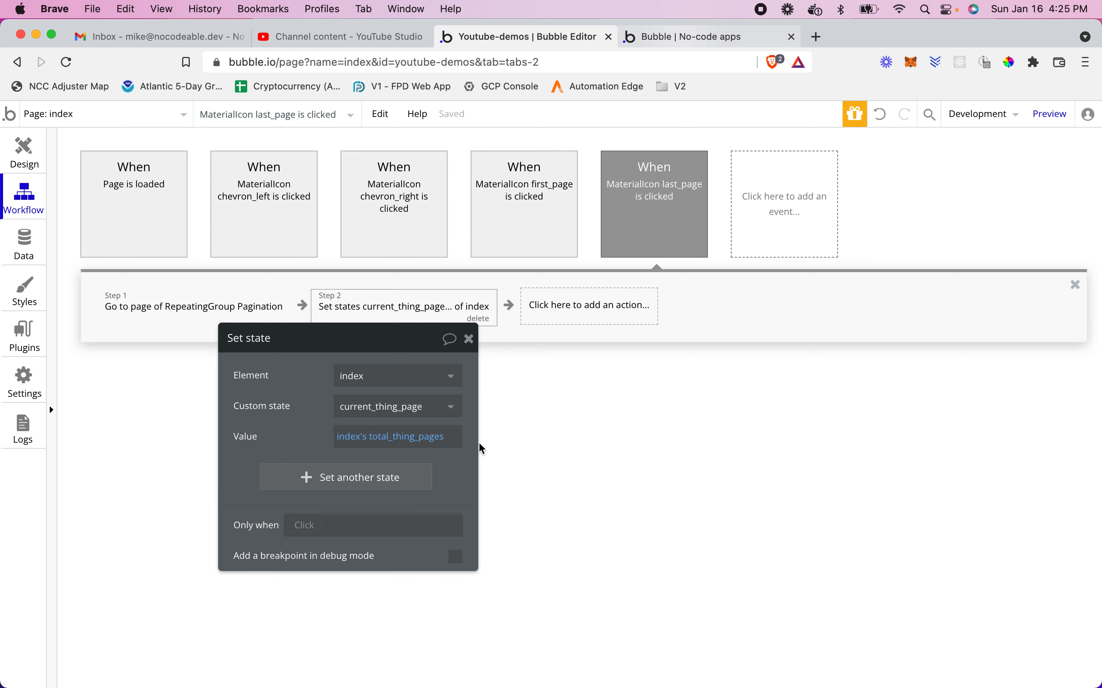
- Switch to the app preview, reload it, and test the first, previous, next and last page icons below the list
left_click(690, 40)
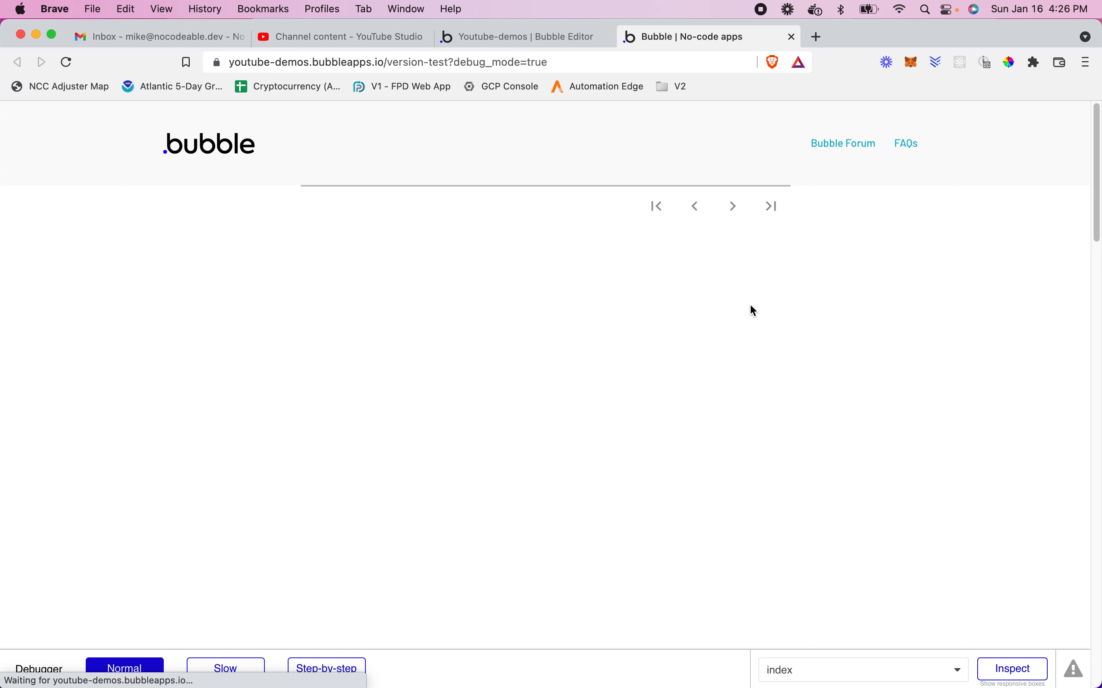
left_click(735, 335)
left_click(699, 337)
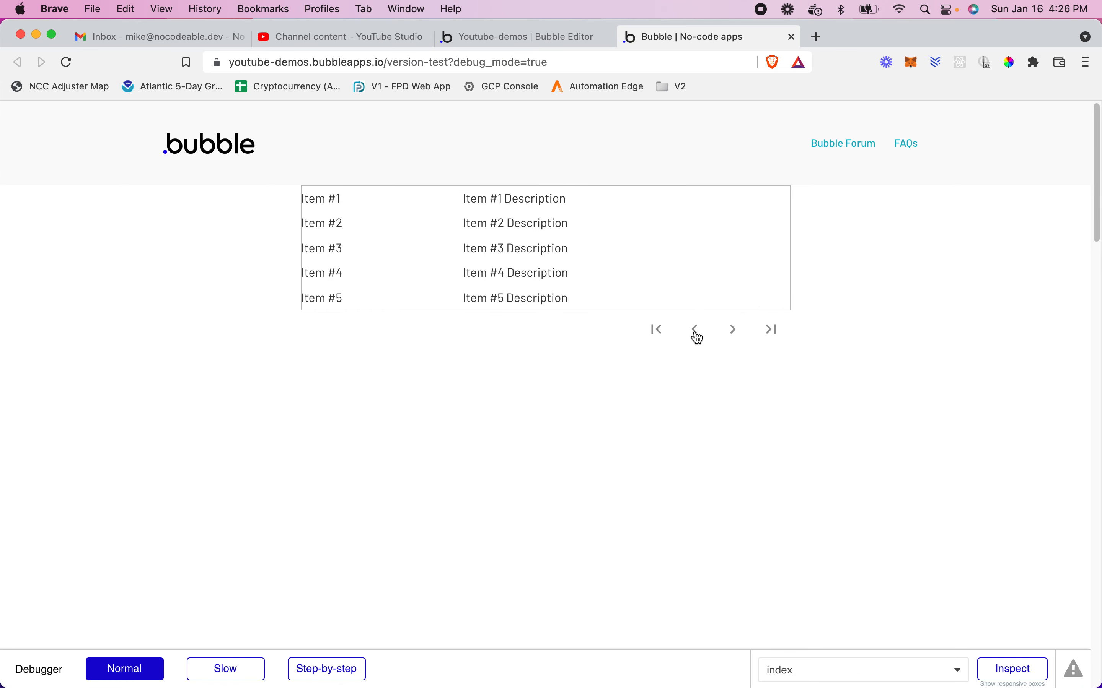
left_click(774, 332)
left_click(696, 259)
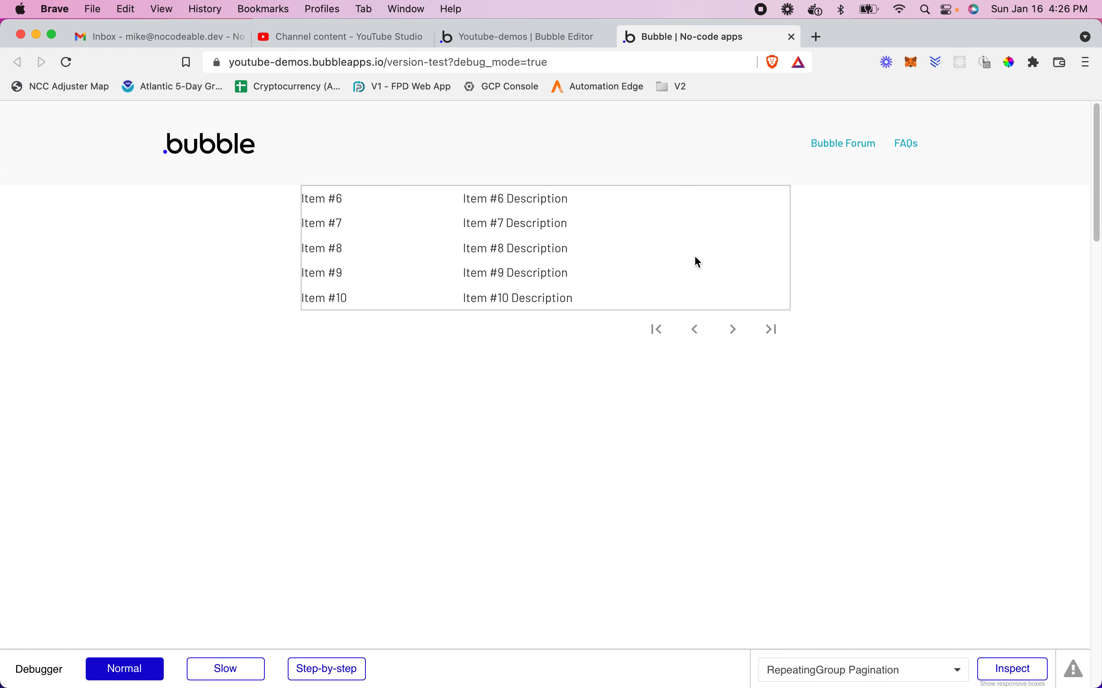
left_click(661, 329)
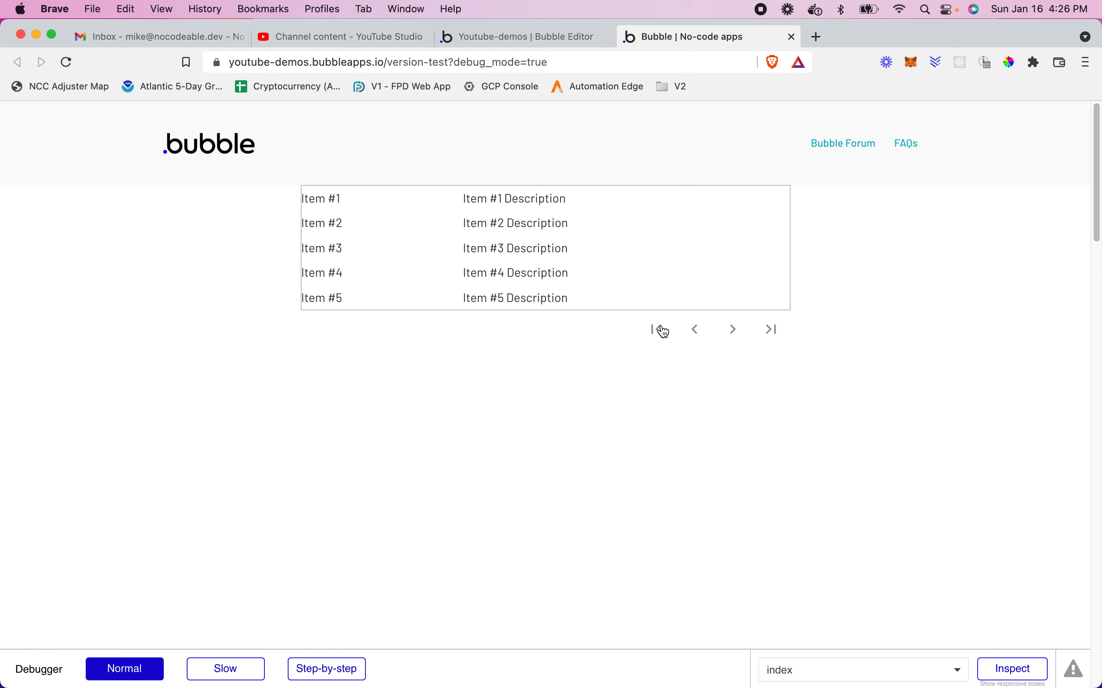
left_click(733, 329)
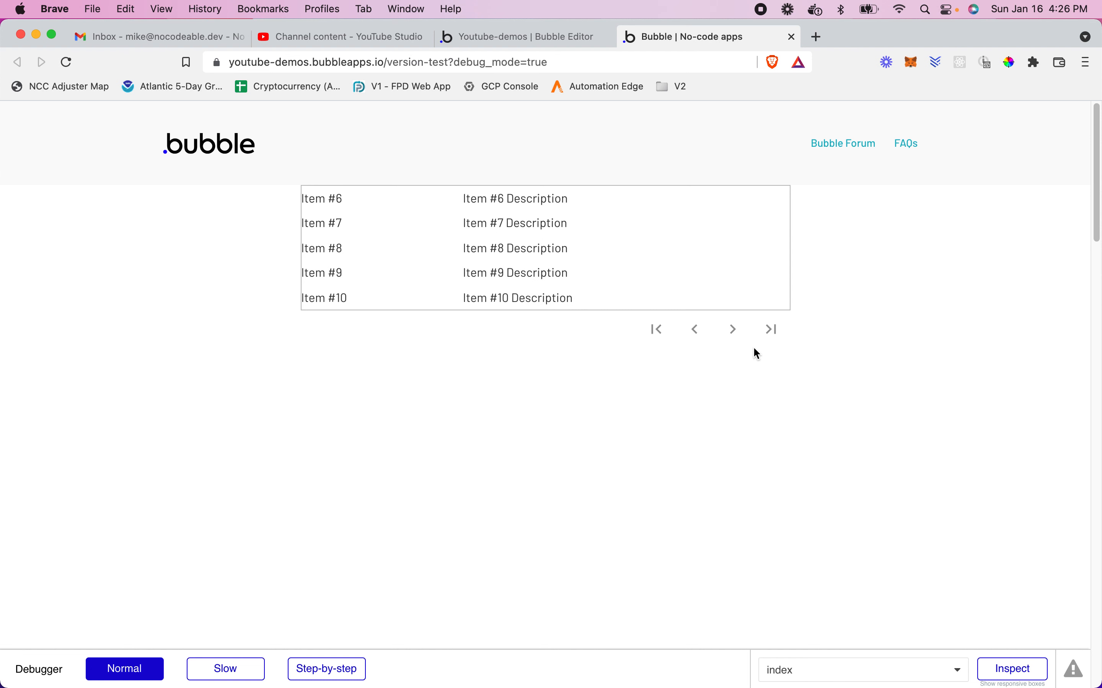
left_click(735, 332)
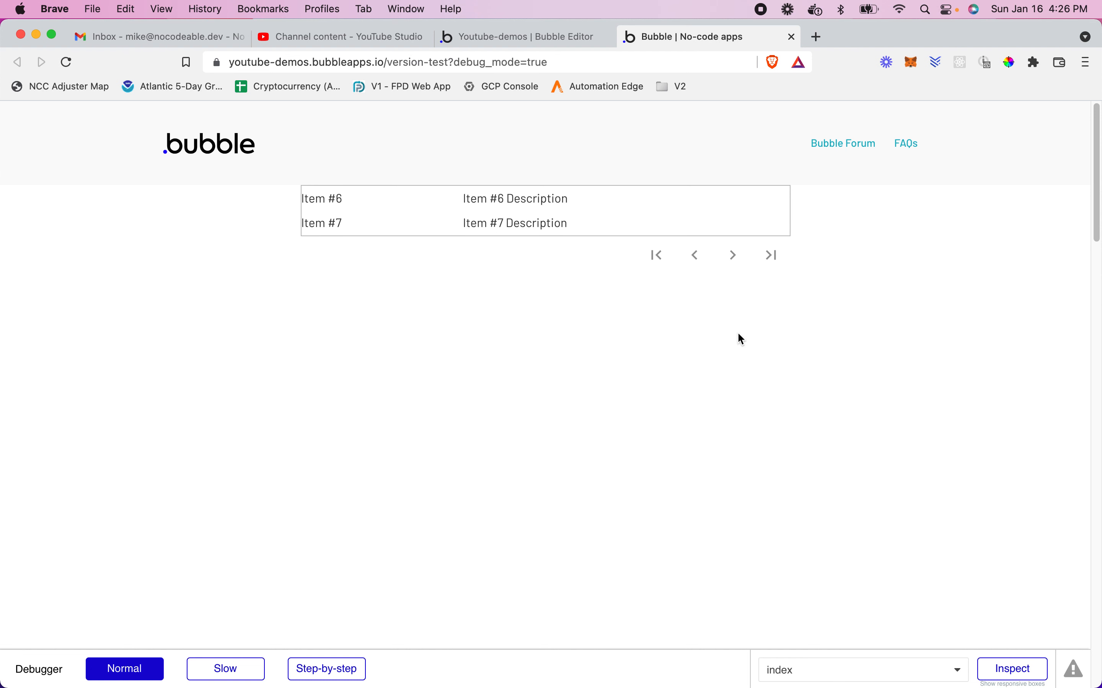
left_click(695, 267)
left_click(661, 335)
left_click(774, 338)
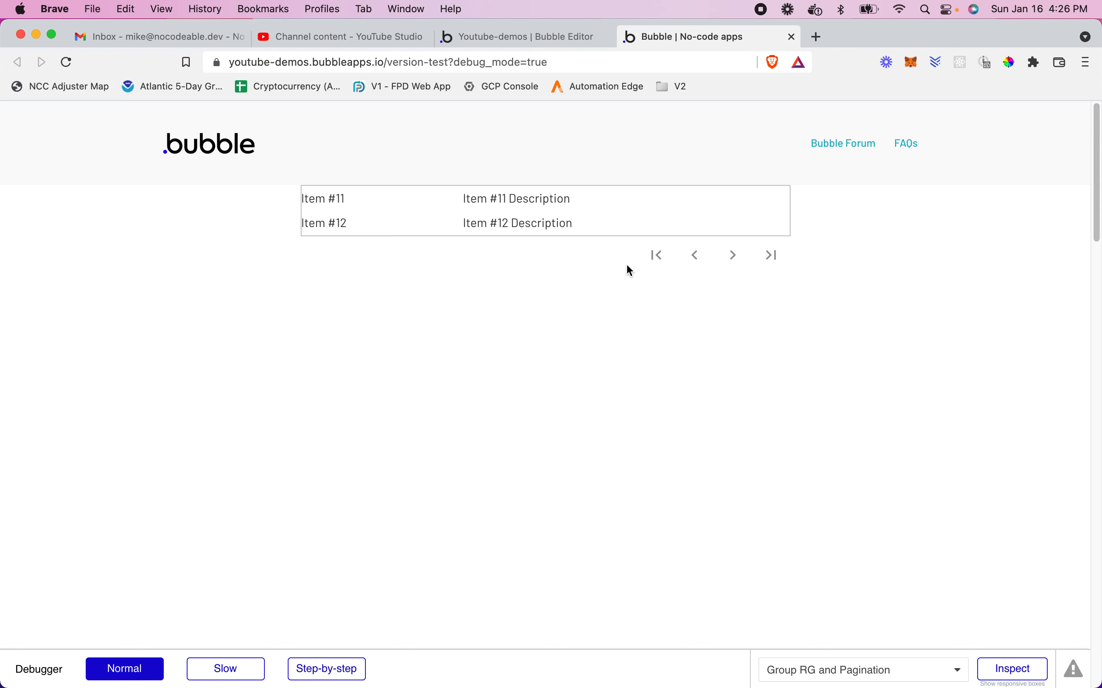
- Return to the Bubble editor's page design and add a text element to the pagination row, ordered first before the icons
left_click(510, 40)
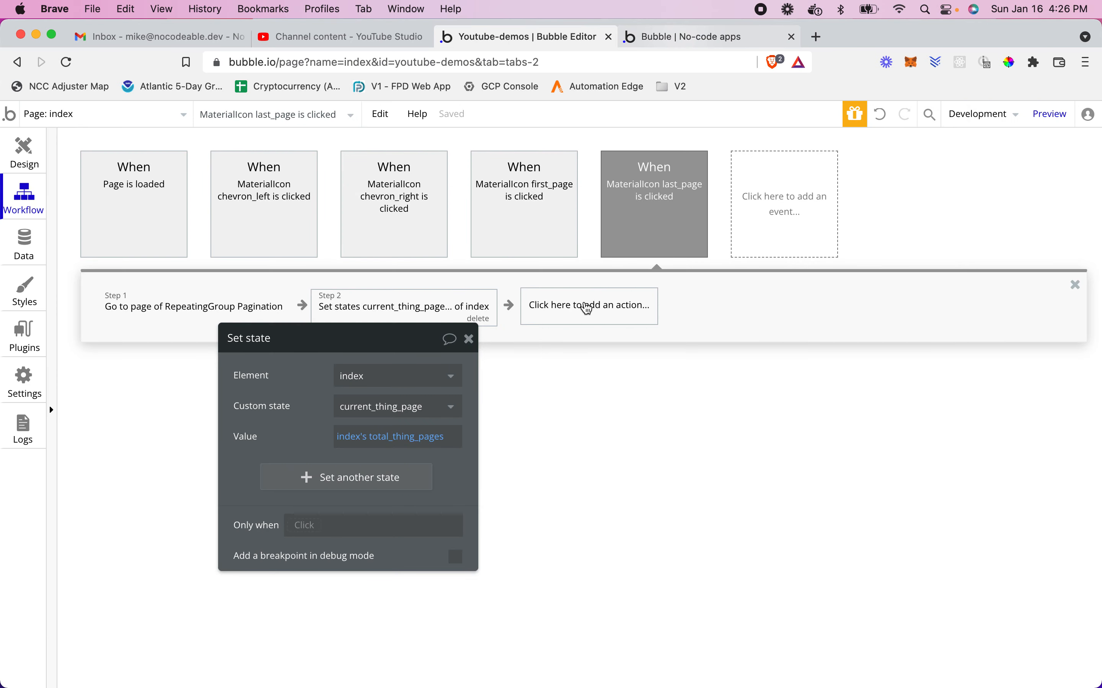
left_click(26, 153)
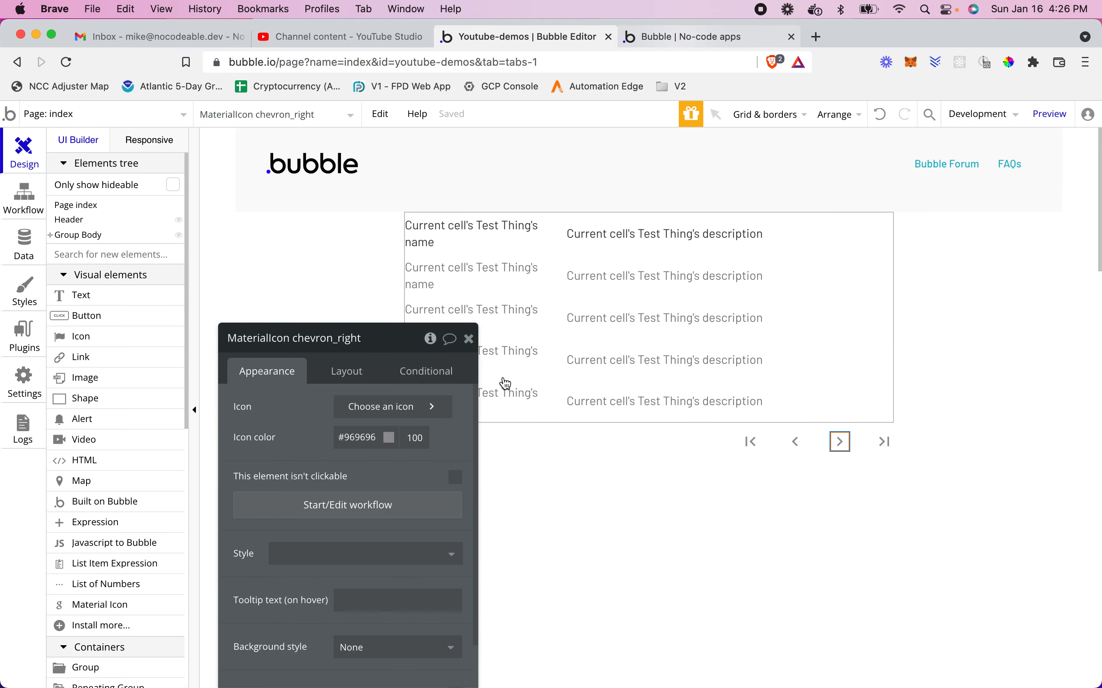
left_click(109, 300)
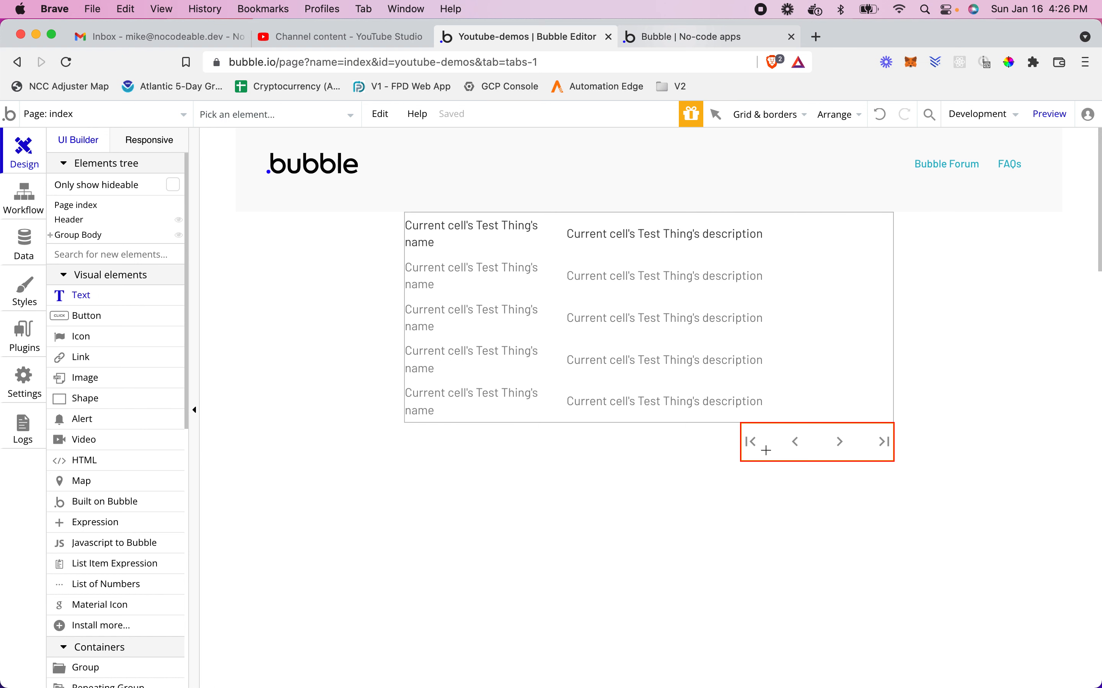
left_click(765, 451)
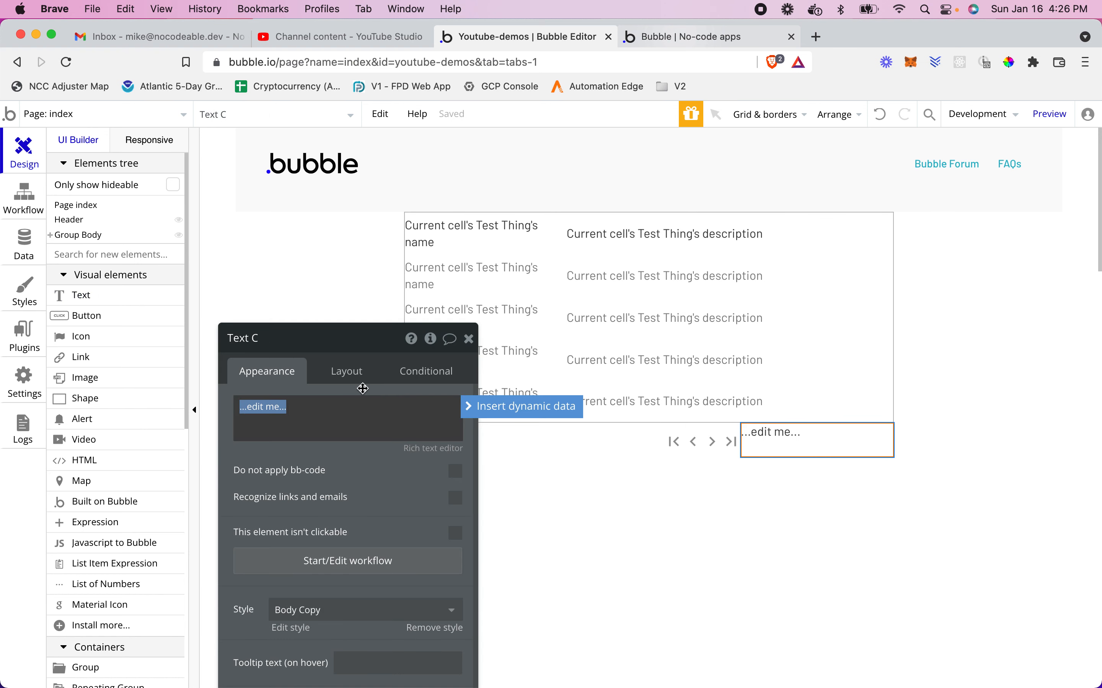
left_click(344, 371)
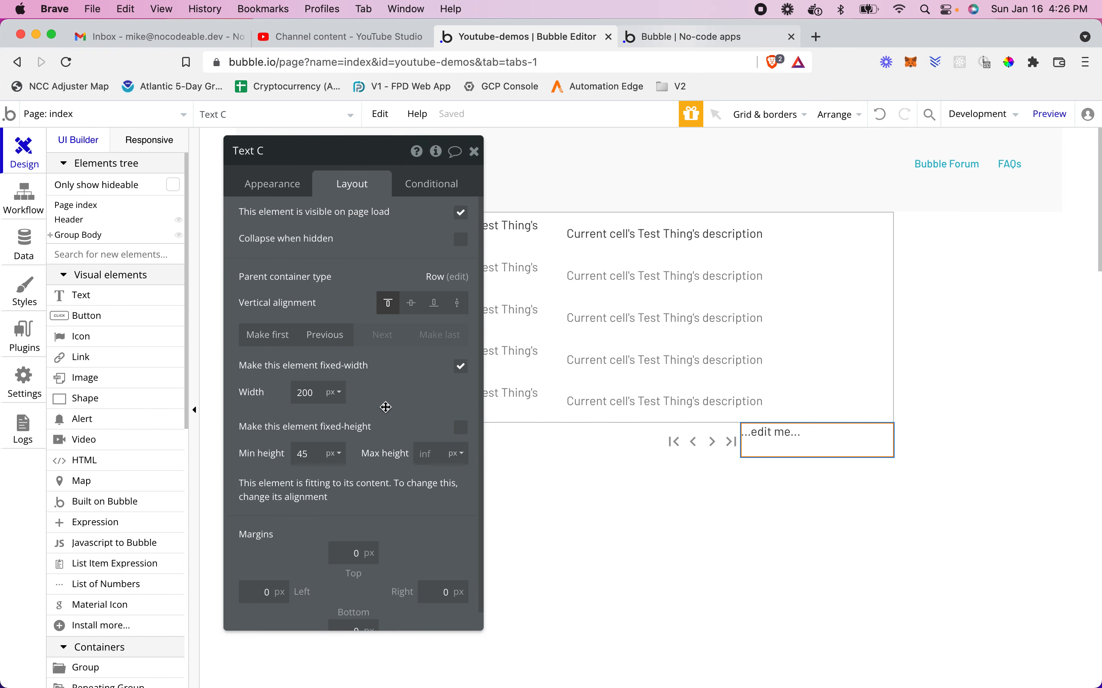
left_click(273, 336)
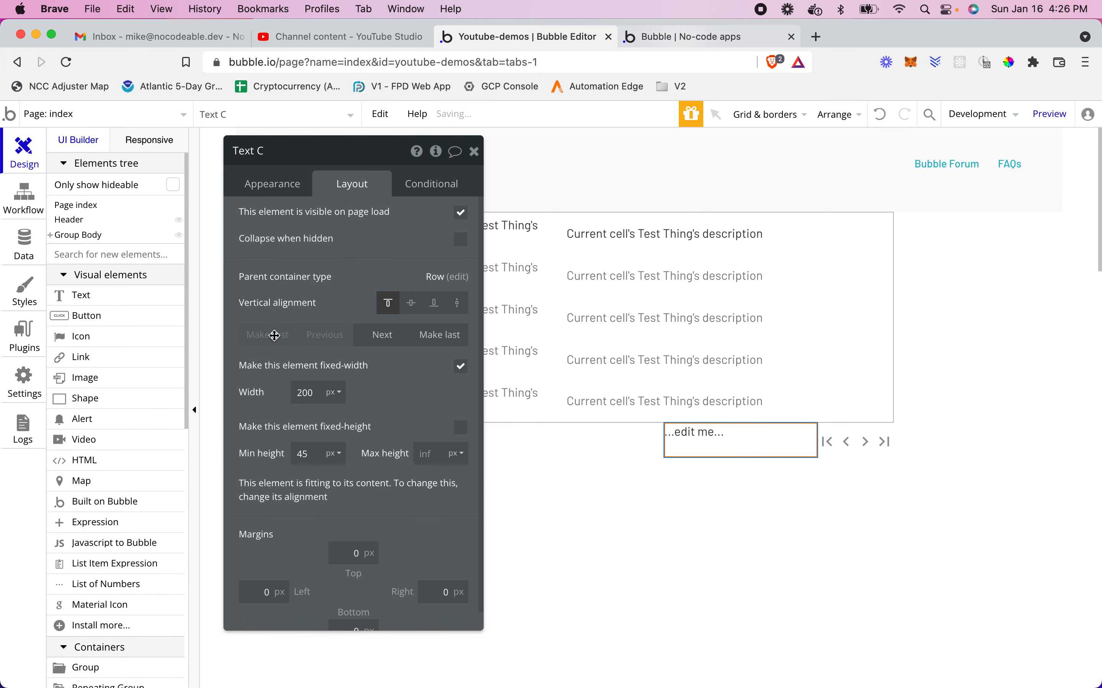
- Apply the Body Small style to the new text element and align it vertically to the center of its row
left_click(285, 188)
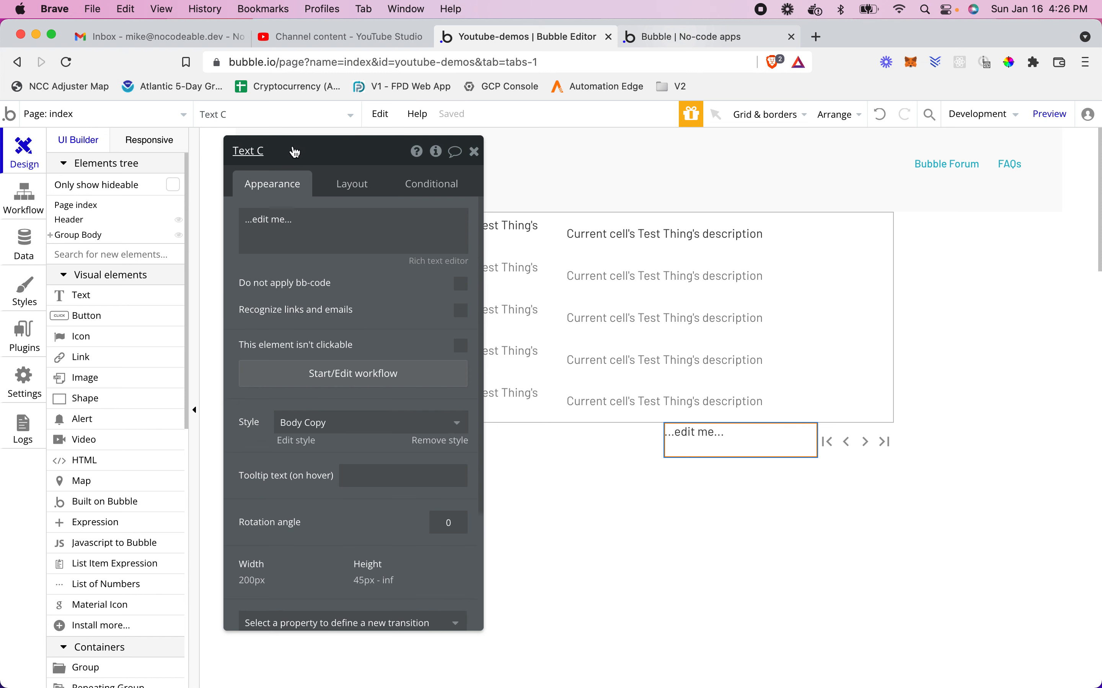
left_click(438, 428)
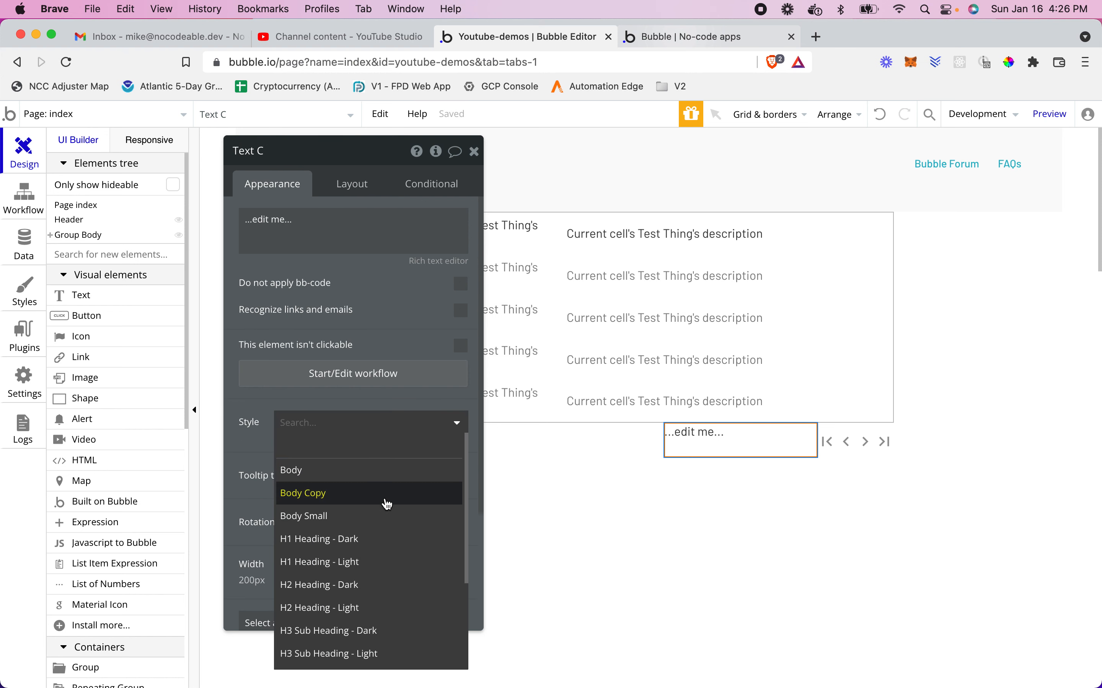
left_click(385, 517)
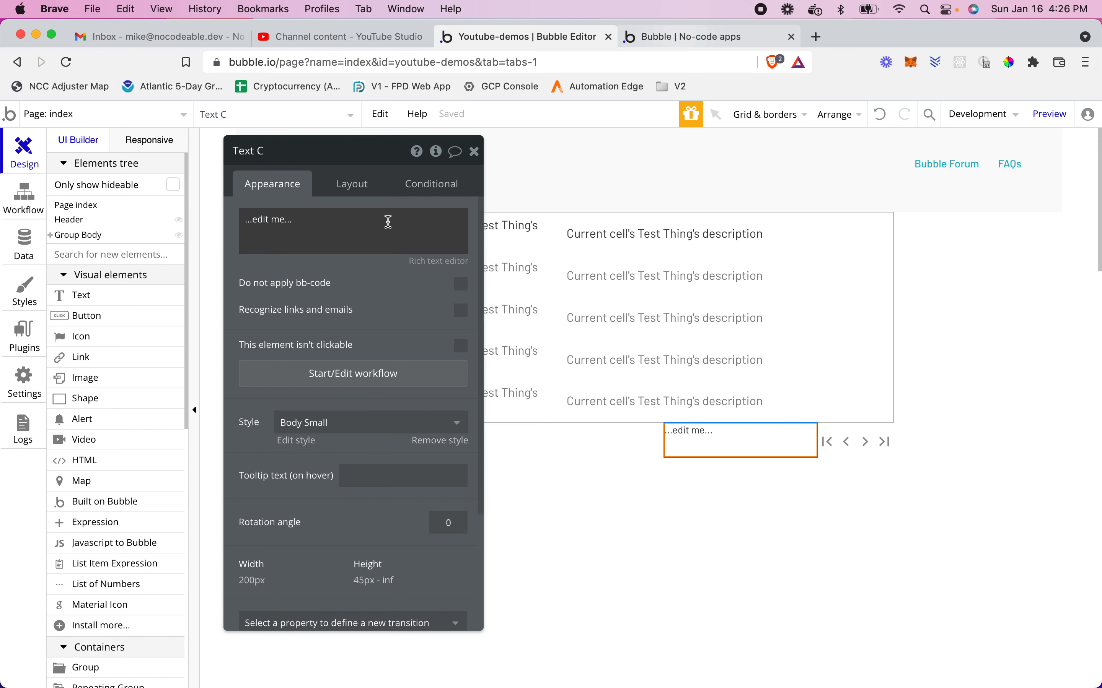
left_click(358, 186)
left_click(412, 303)
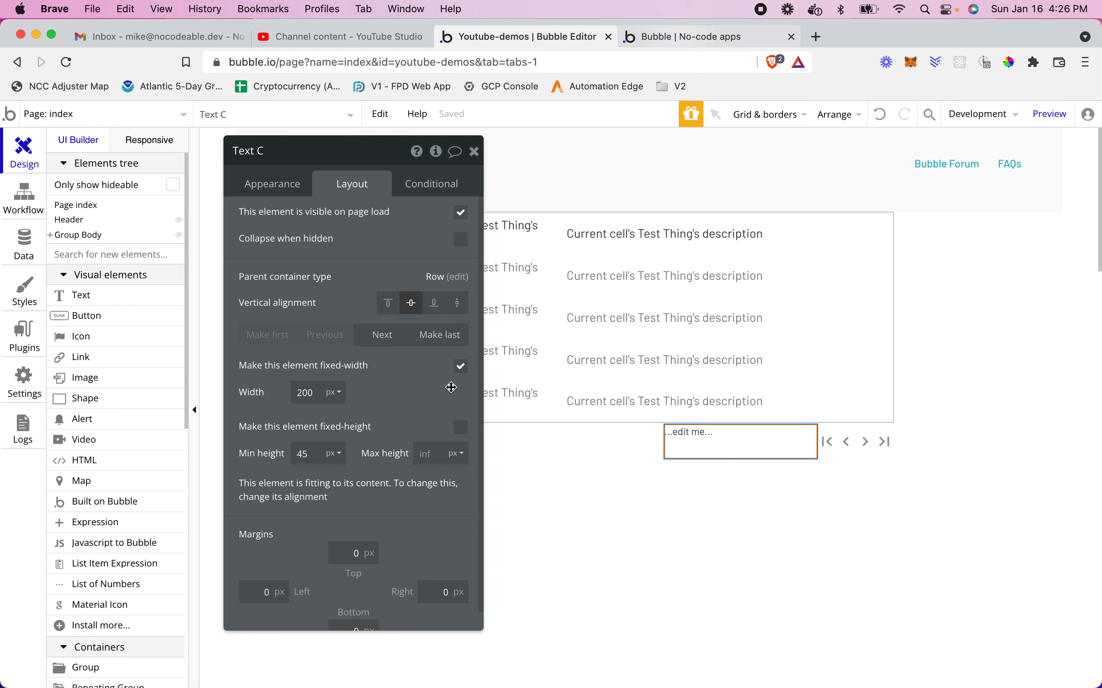
- Turn off the text element's fixed width, fit its width to content, and set min width 0 px and min height 25 px
left_click(461, 366)
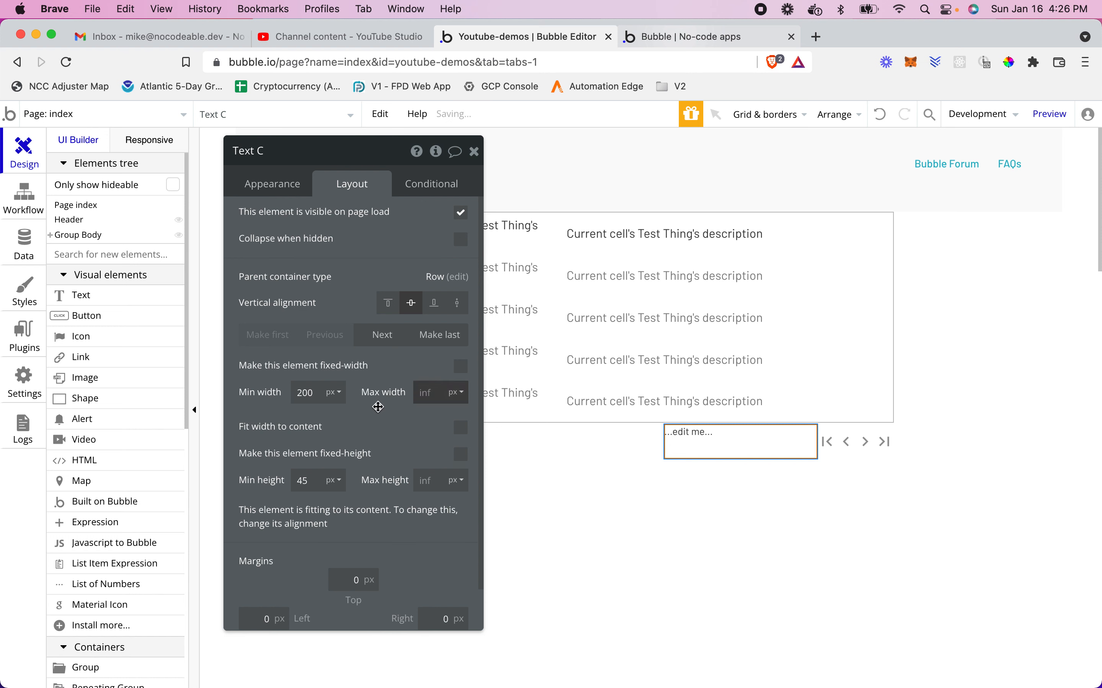
double_click(308, 395)
type("0")
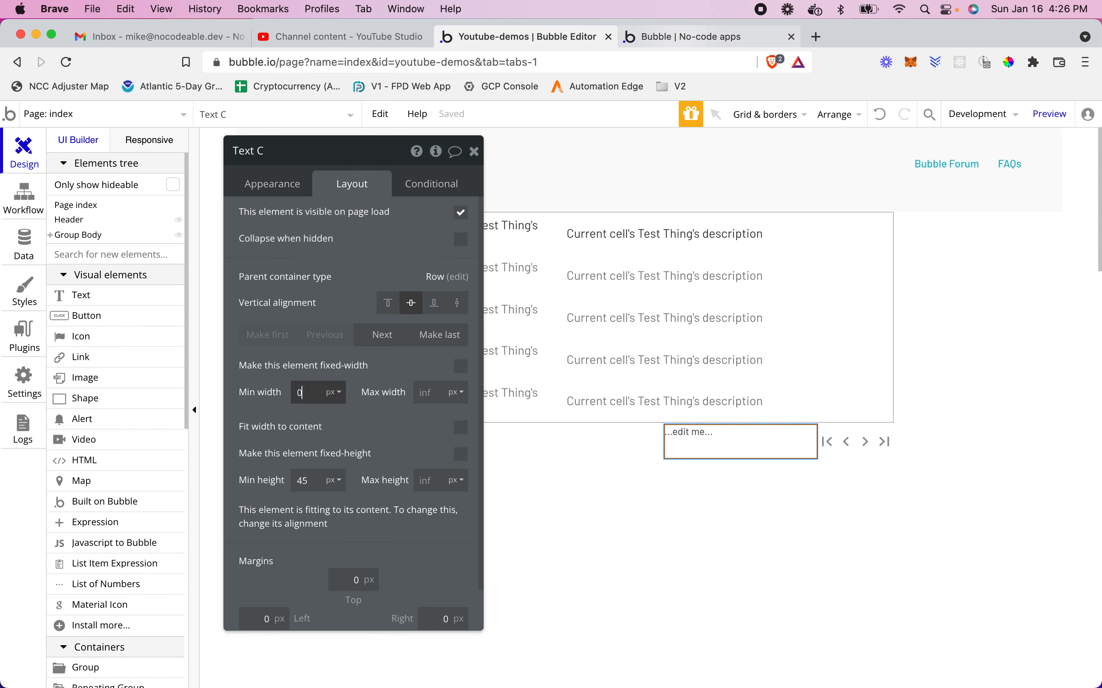
left_click(460, 431)
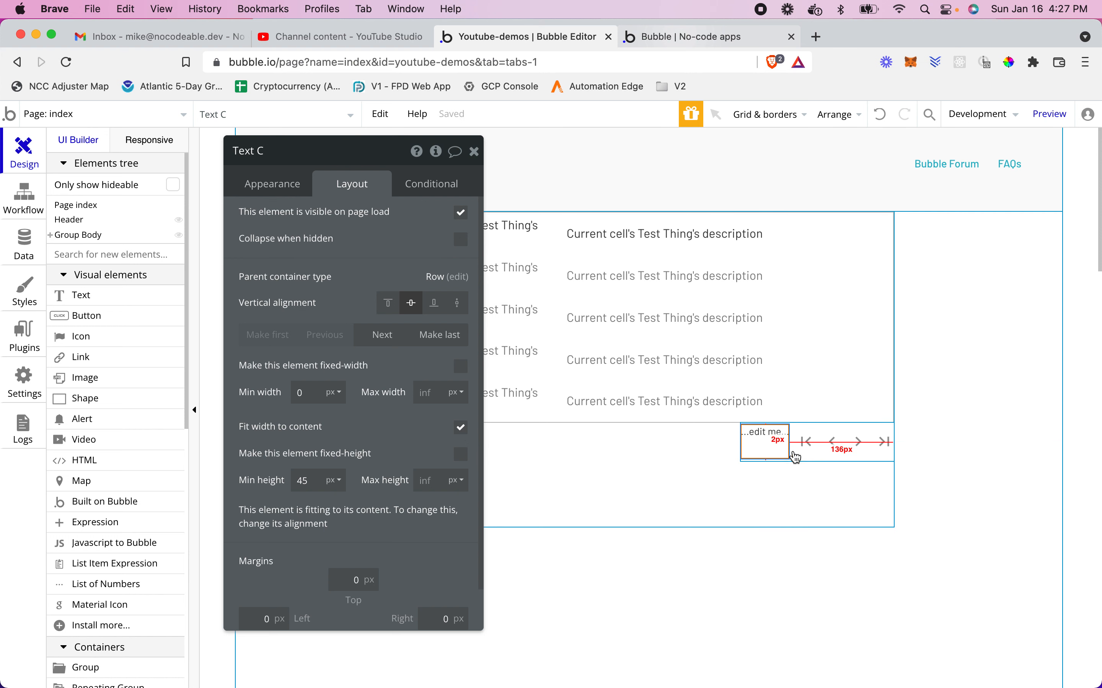
double_click(309, 484)
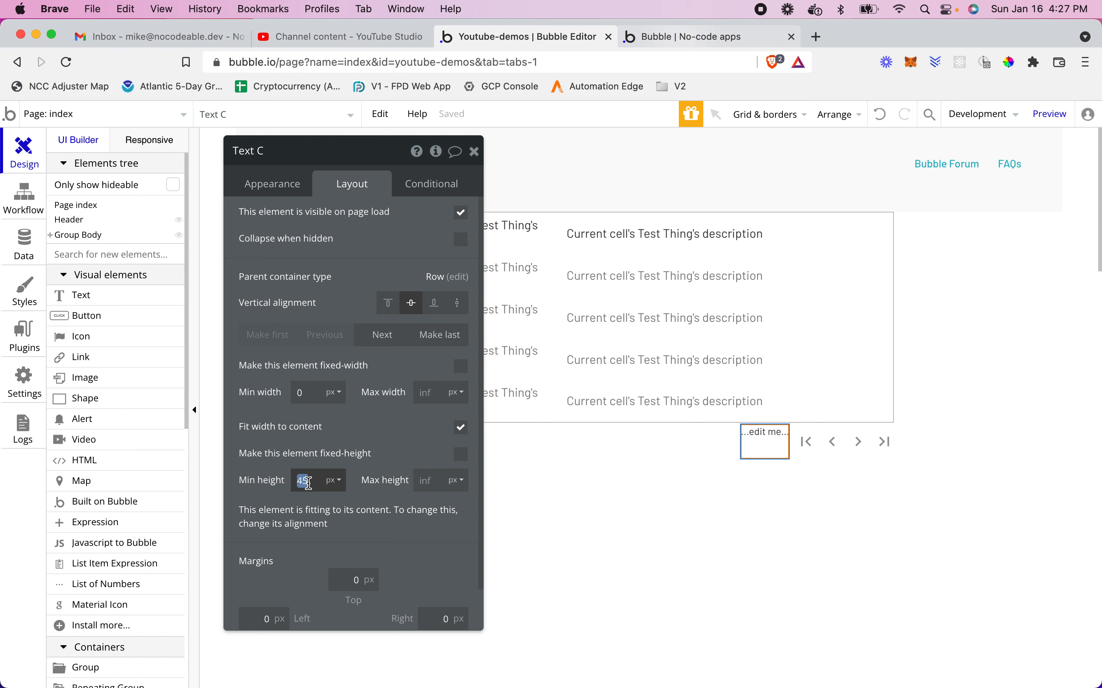
type("25")
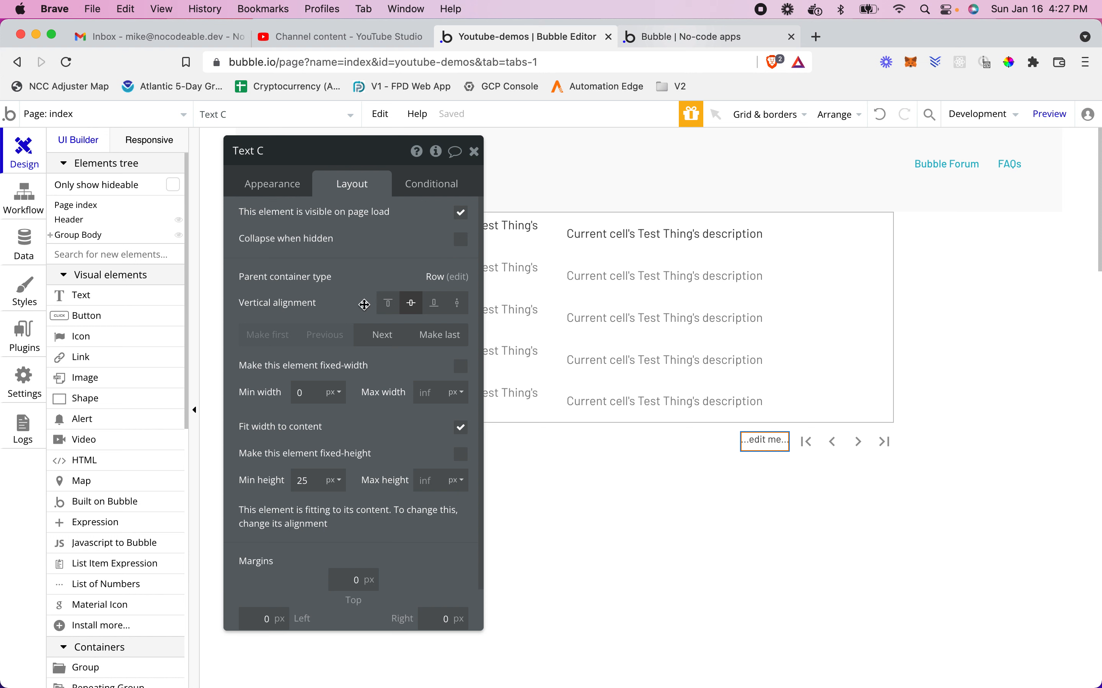
- Replace the text element's placeholder with "Page 1 of 3" and remove its Body Small style
left_click(290, 184)
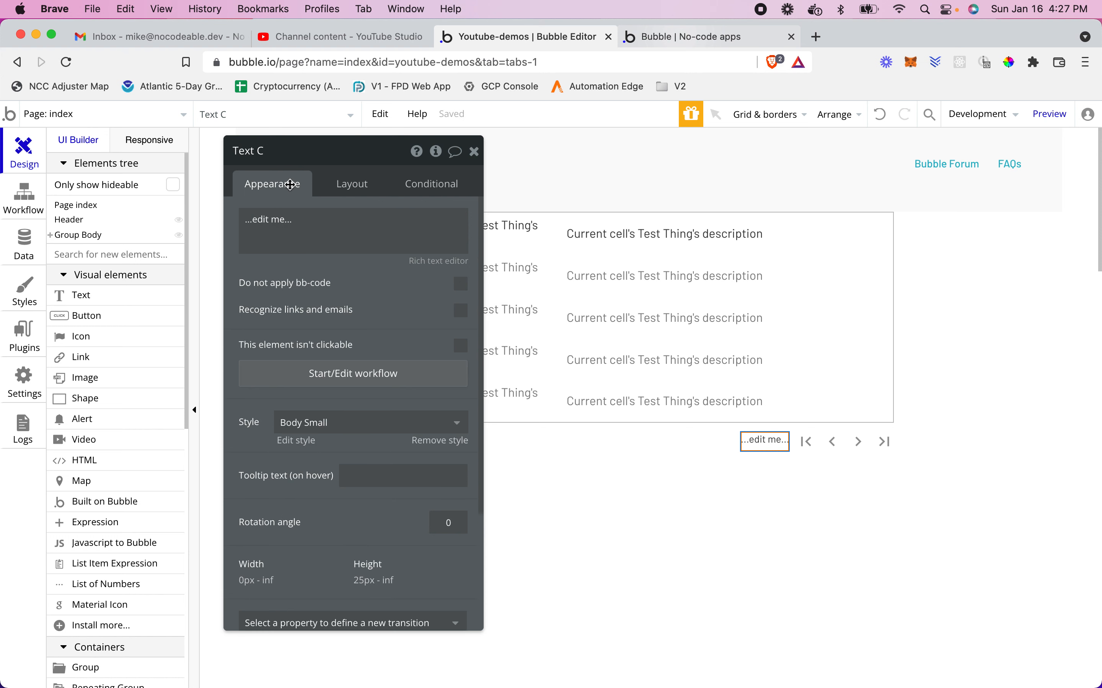
left_click(357, 232)
triple_click(339, 216)
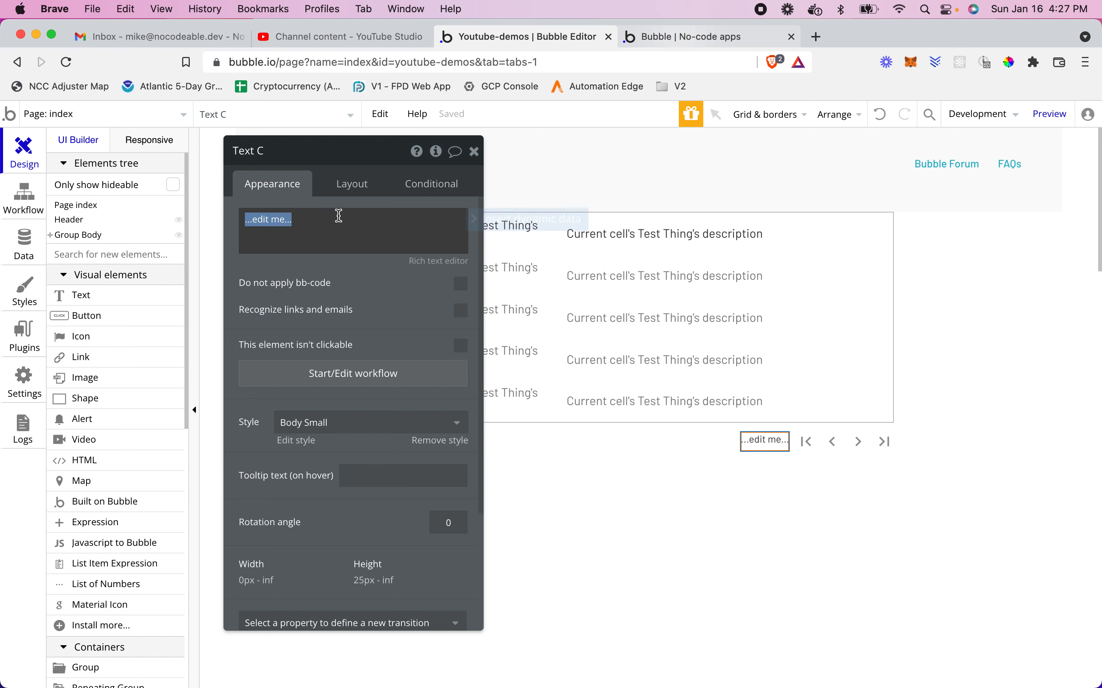
type("Page 1 of 3")
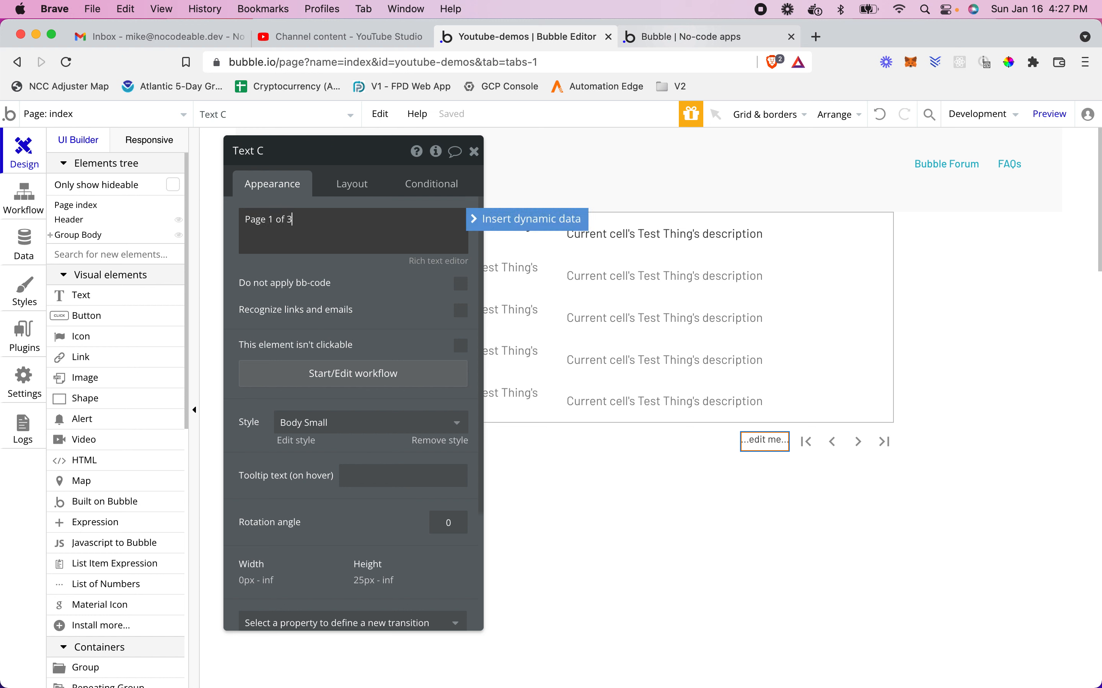
left_click(437, 251)
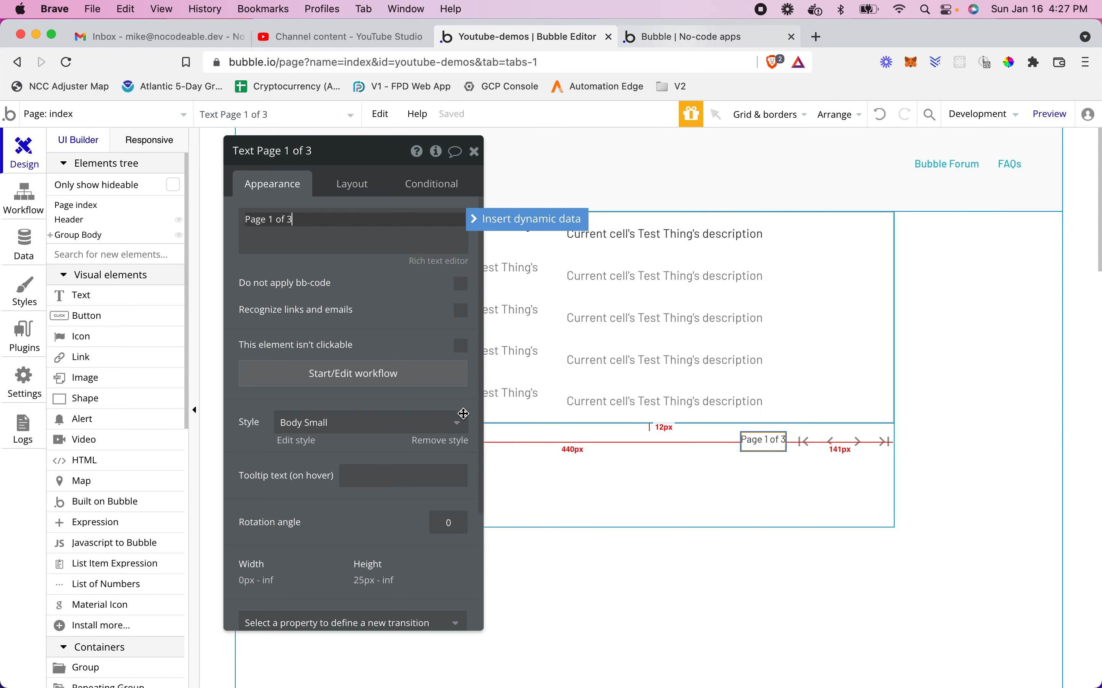
left_click(433, 442)
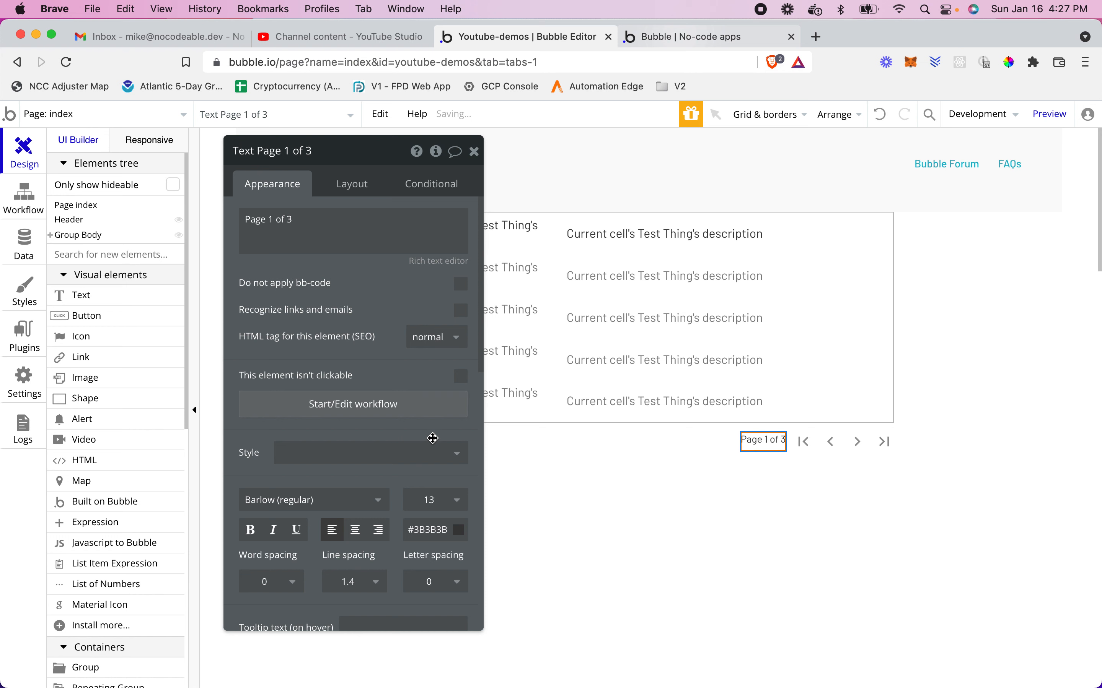
scroll(438, 497, "down", 3)
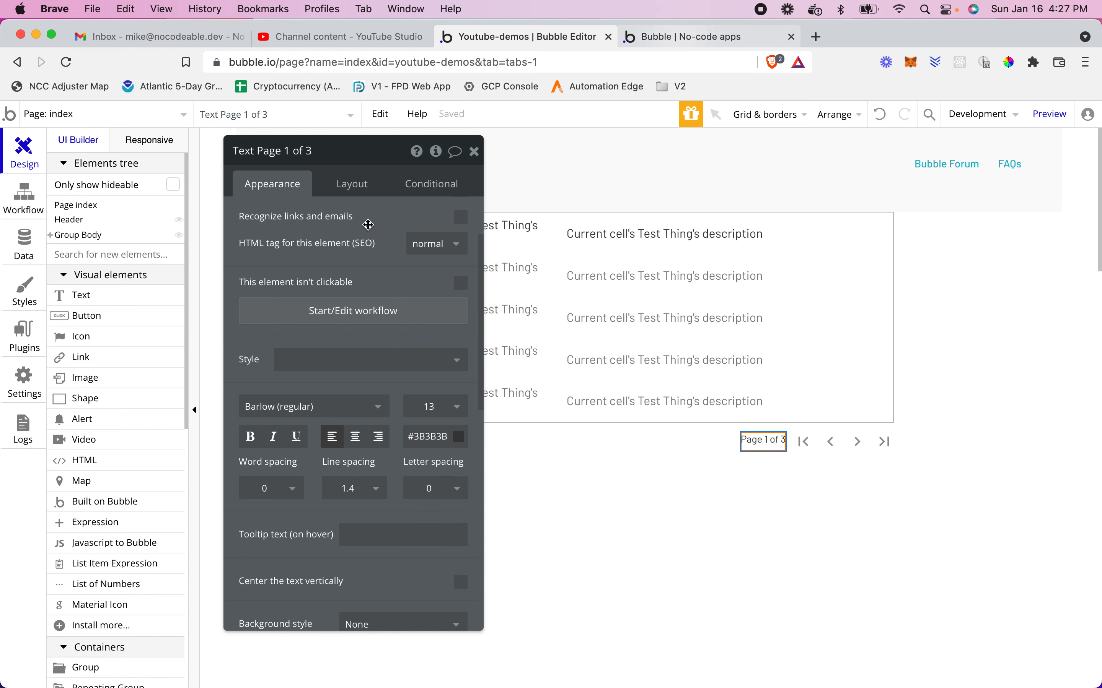
- Set the "Page 1 of 3" text element's height to 0 px and leave its fixed-height setting turned off
left_click(359, 193)
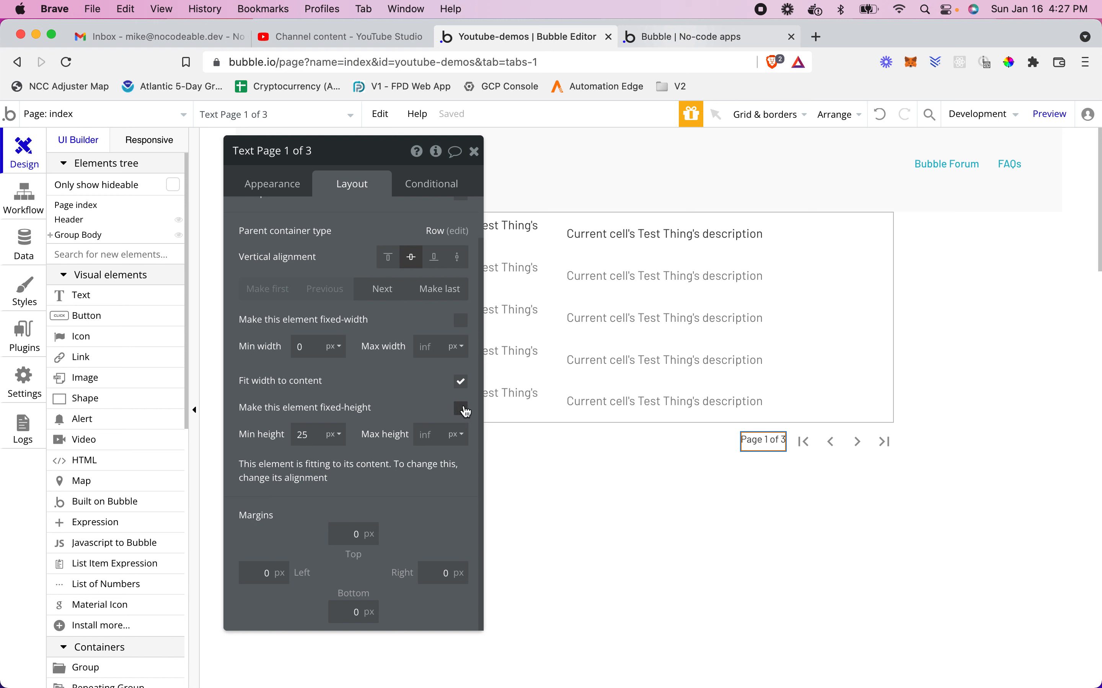
left_click(467, 411)
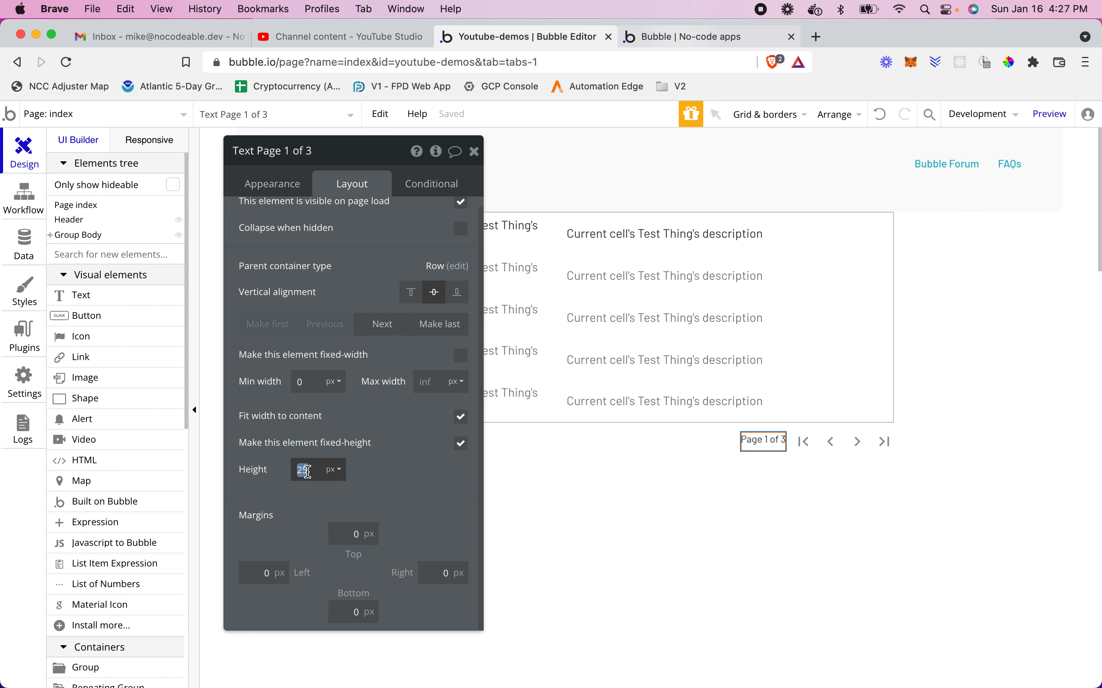
key("BackSpace")
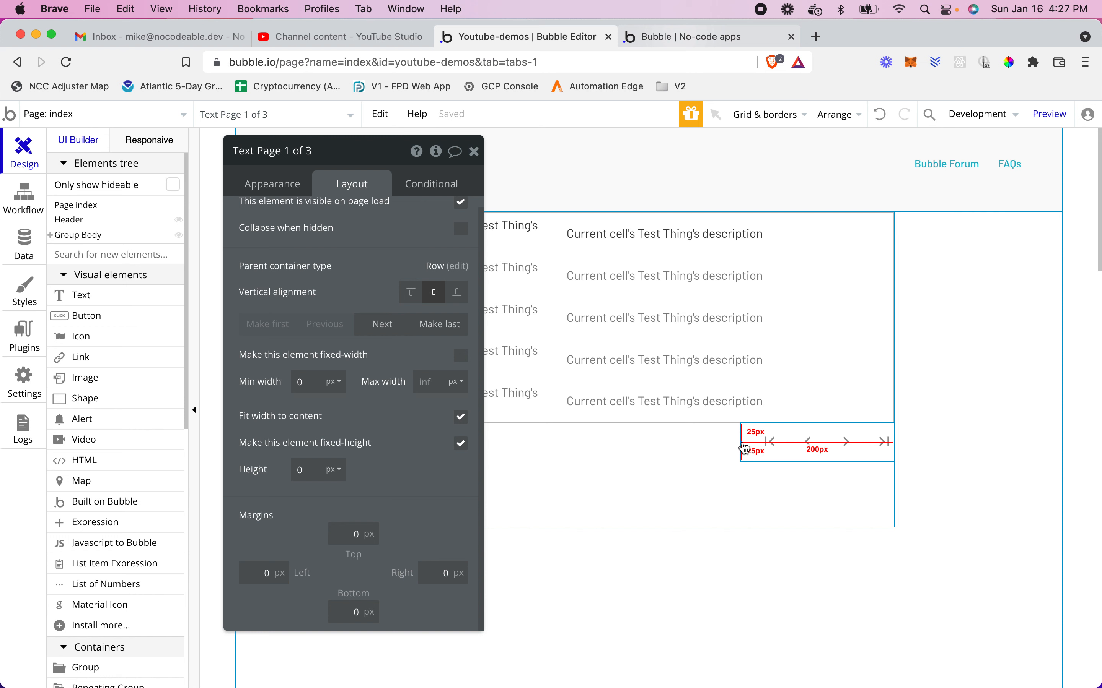
left_click(280, 189)
triple_click(353, 225)
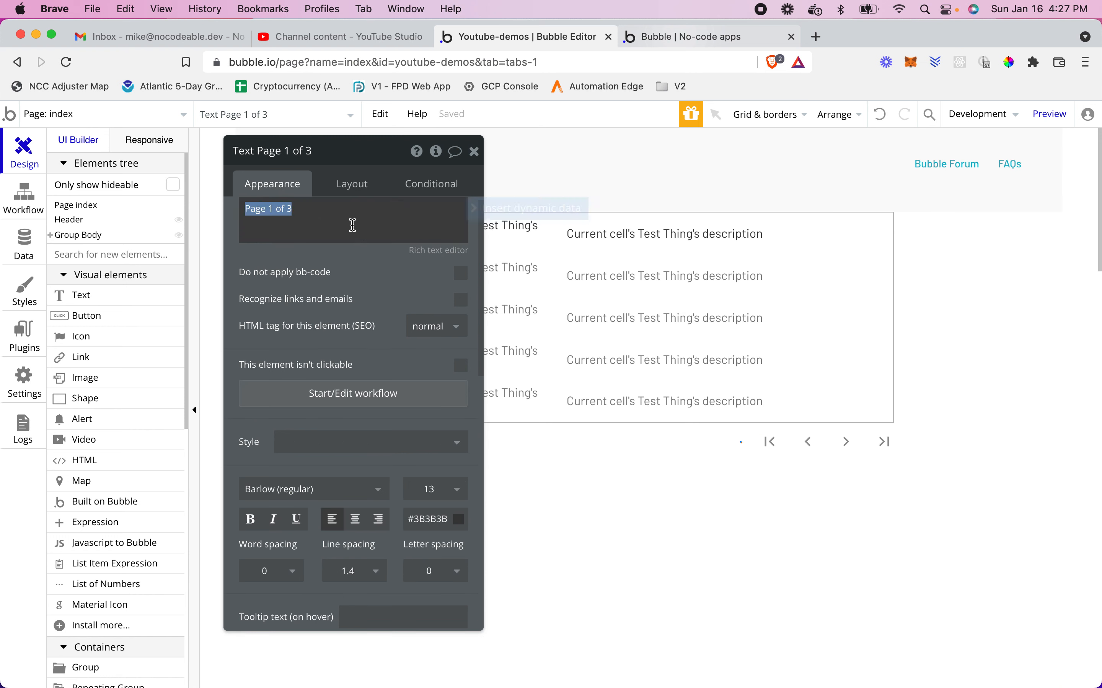
scroll(388, 235, "up", 1)
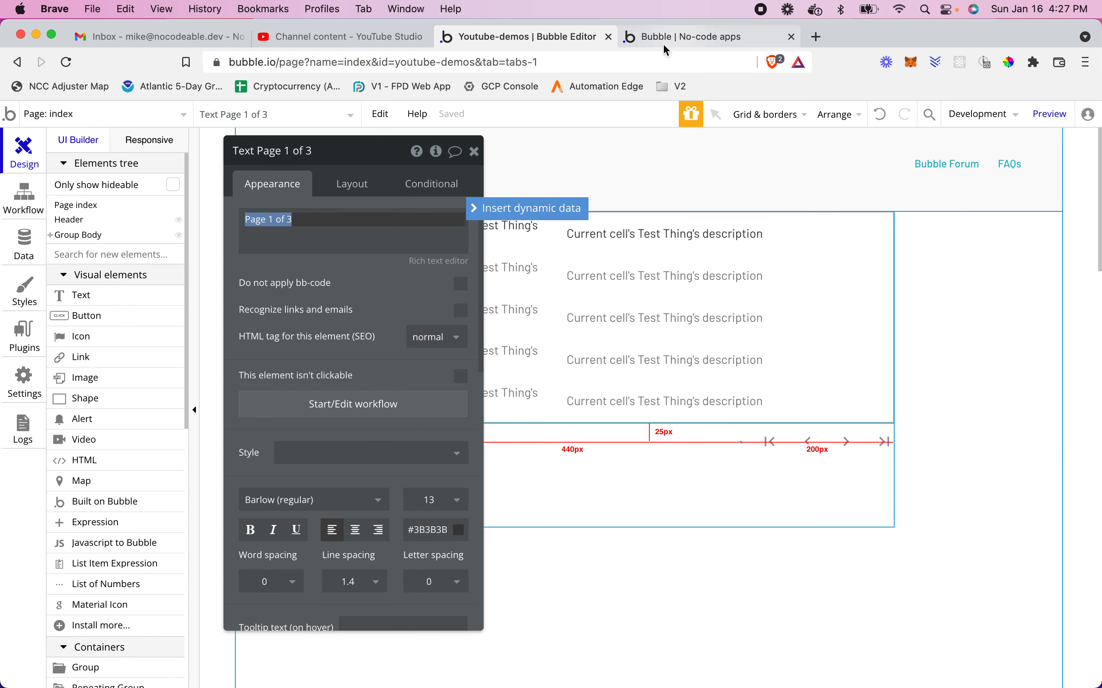
left_click(352, 184)
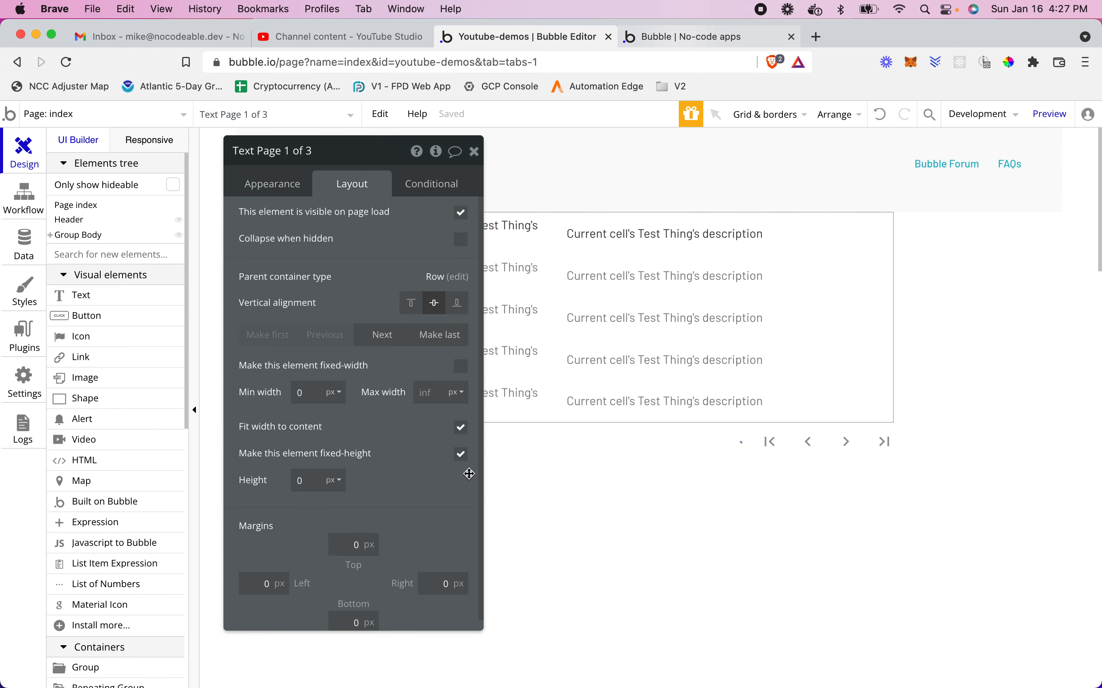
left_click(462, 455)
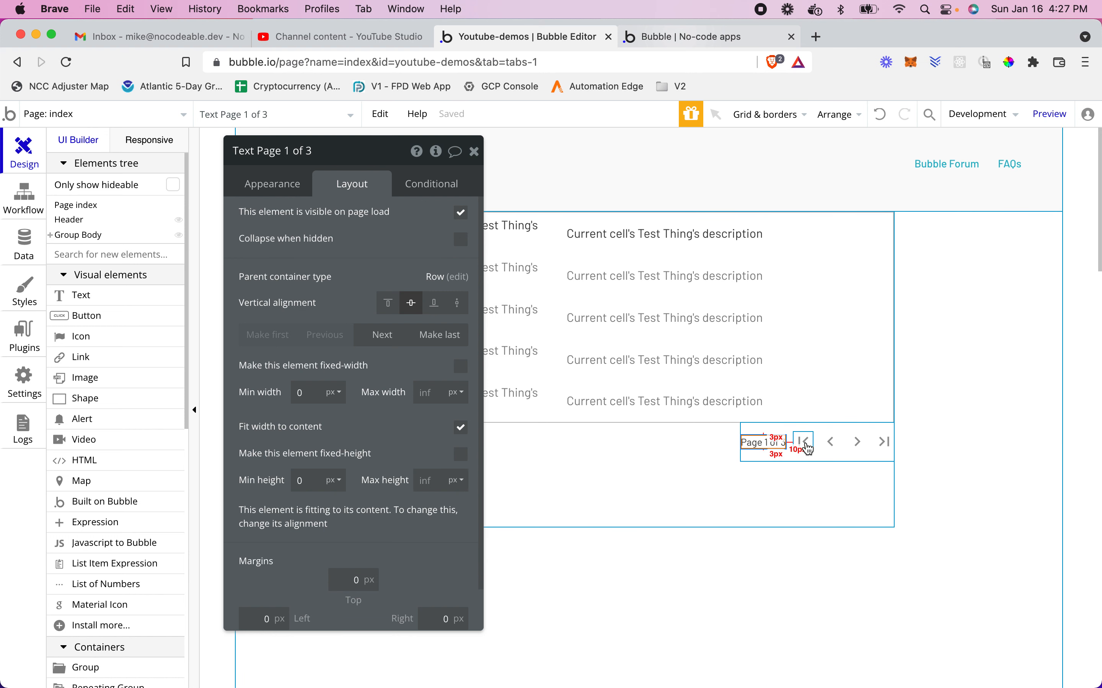
- Match the "Page 1 of 3" text color to the first-page icon's color, #969696
left_click(275, 194)
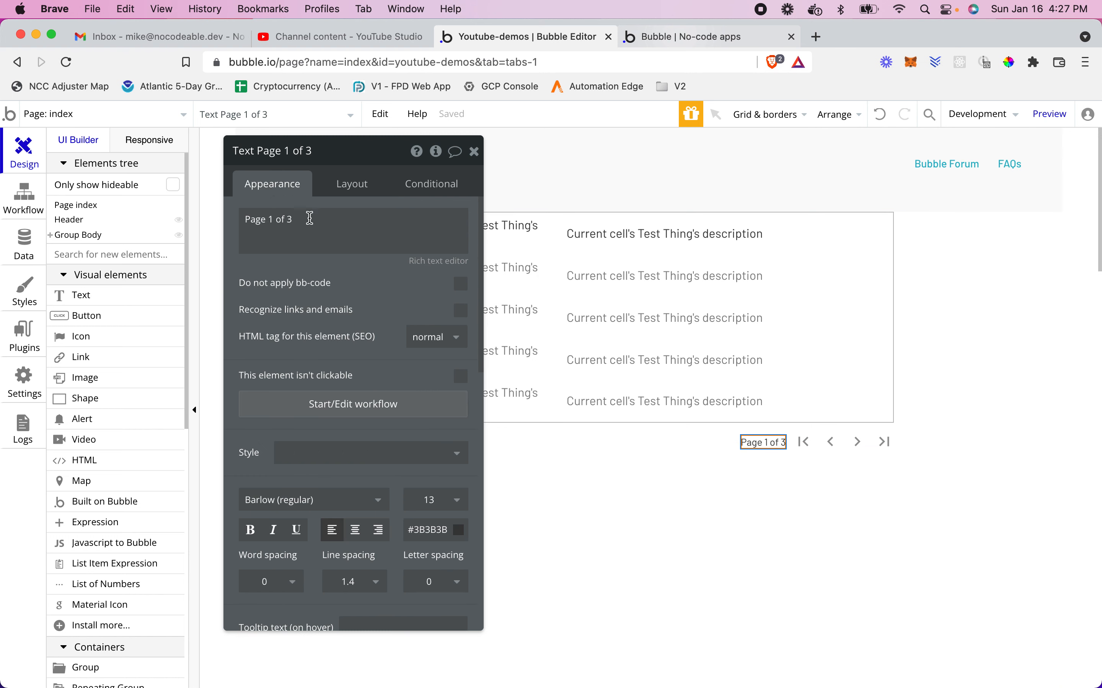
left_click(806, 444)
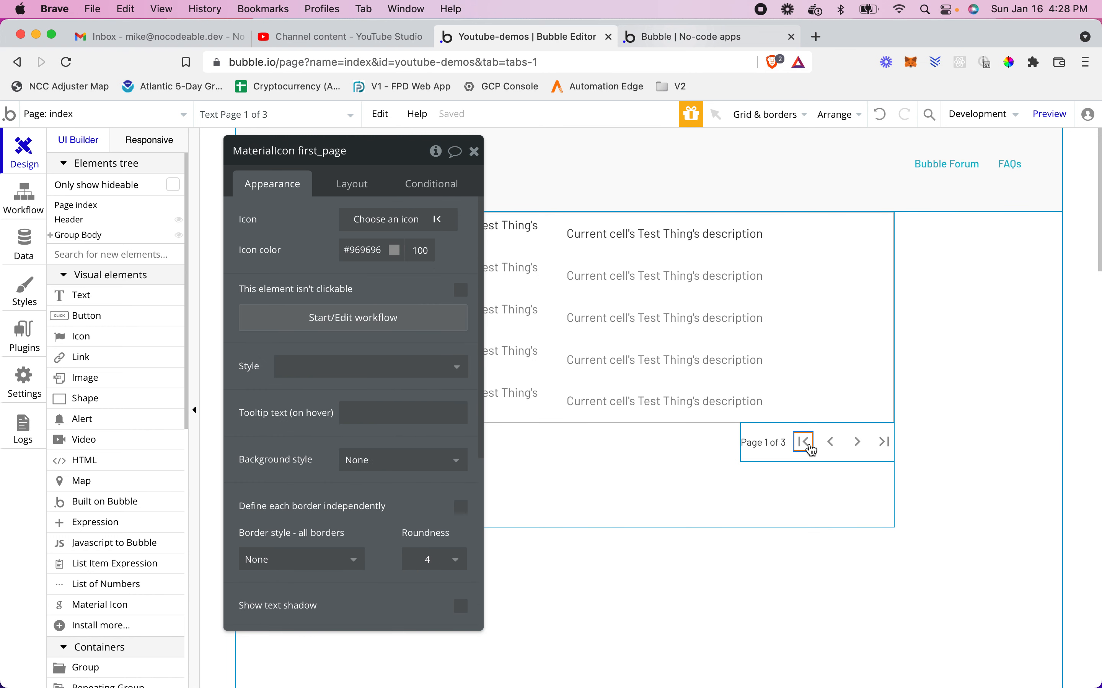
left_click(368, 255)
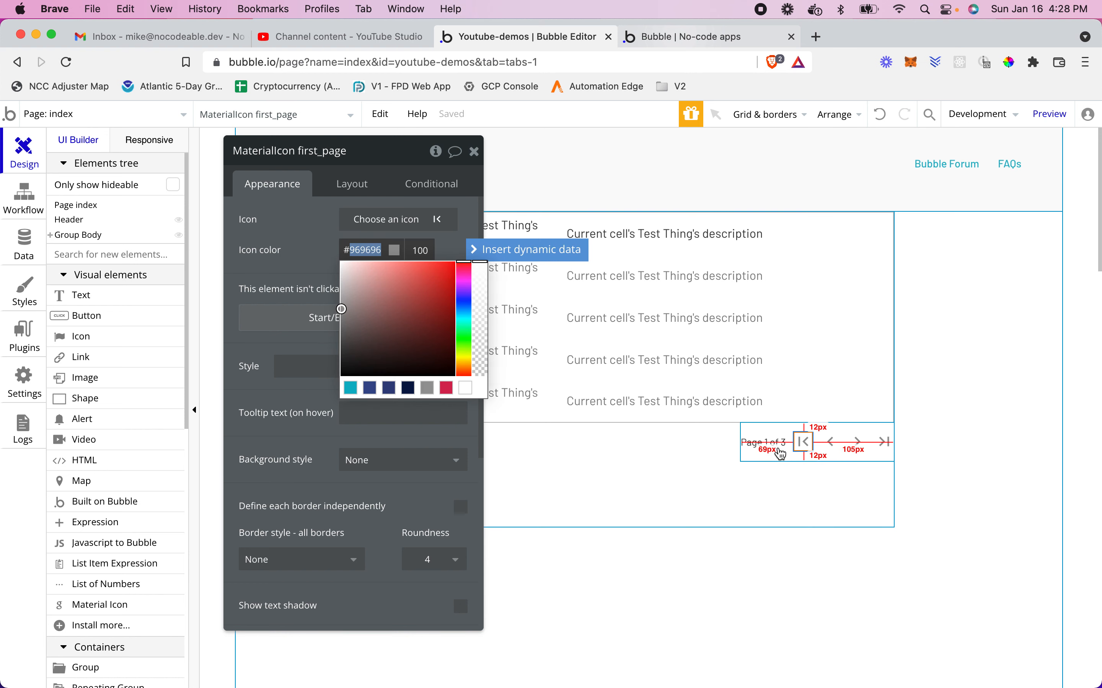
left_click(764, 443)
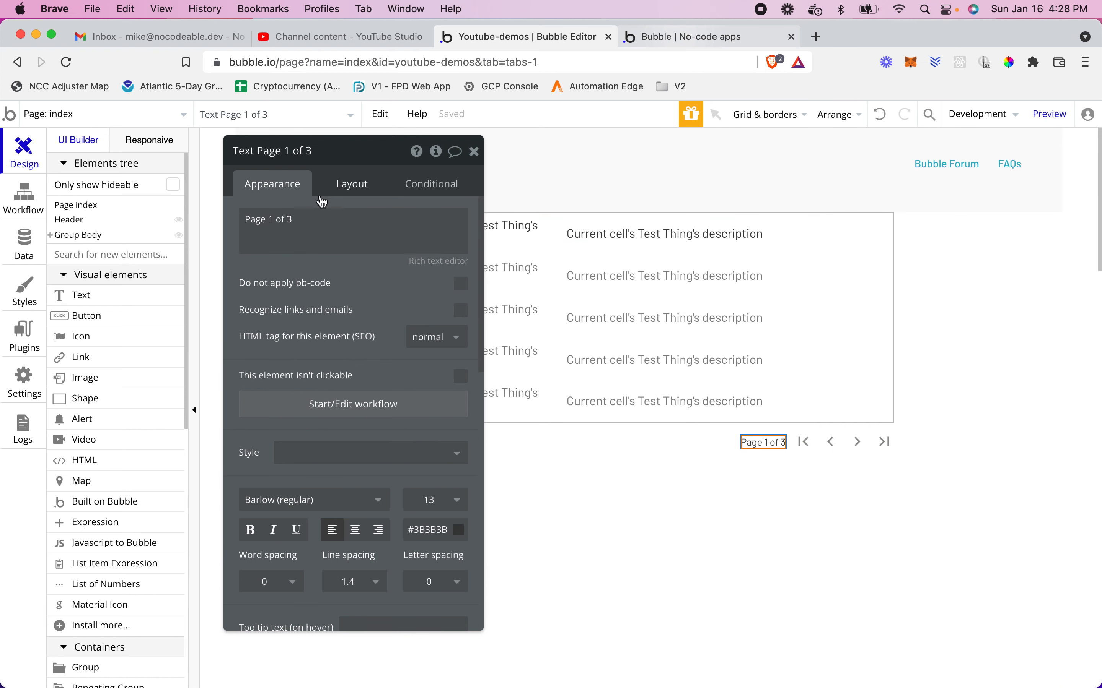
left_click(428, 528)
type("969696")
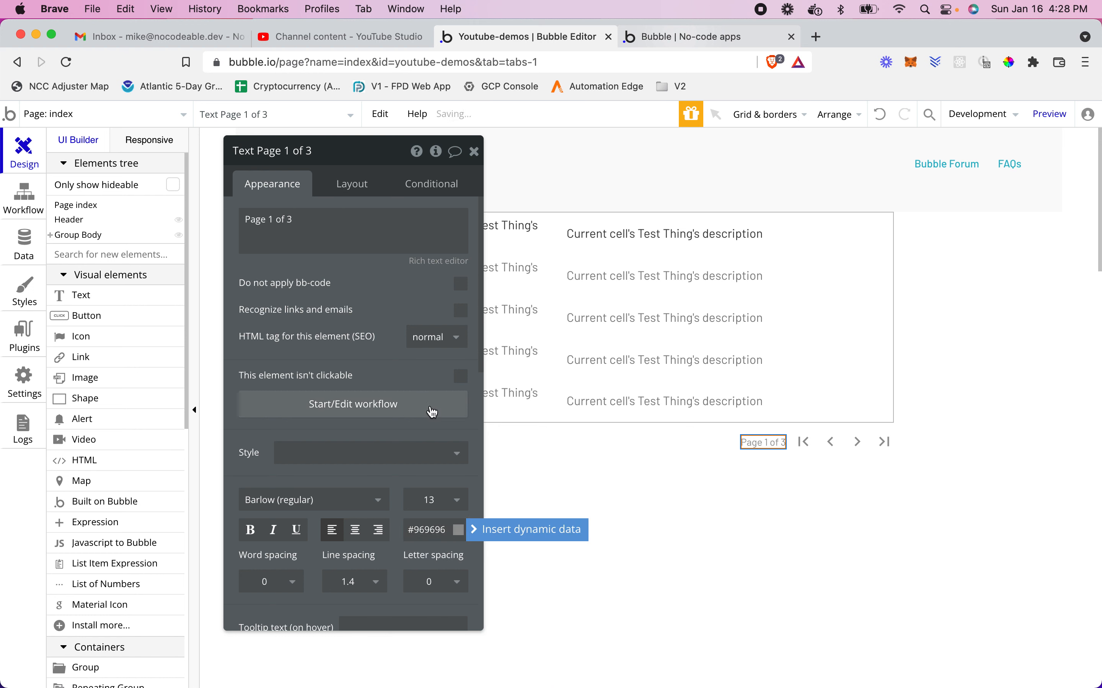
- Check the text element's margins, switch to the app preview and refresh it to inspect the page indicator
left_click(351, 184)
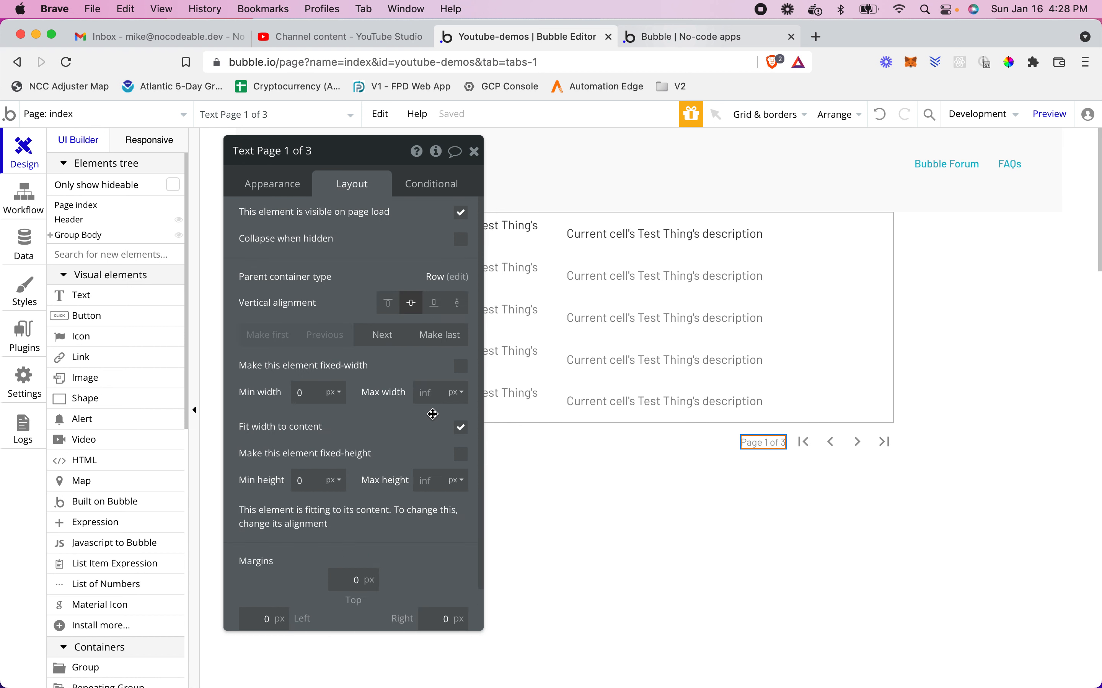
scroll(410, 514, "down", 2)
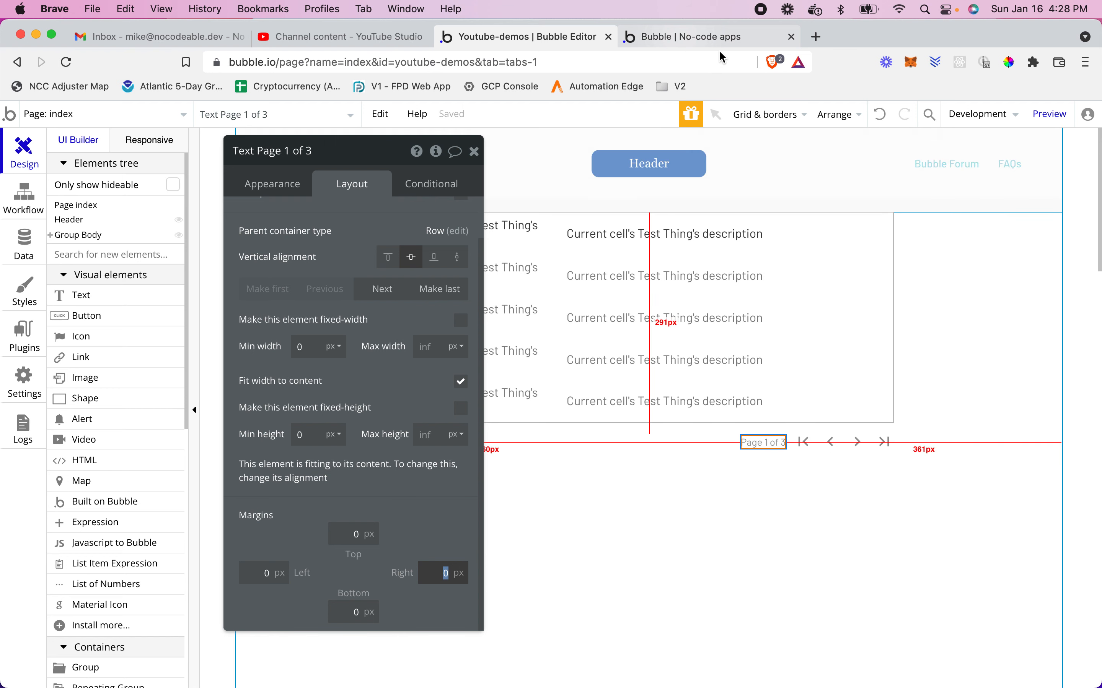
left_click(709, 35)
left_click(625, 119)
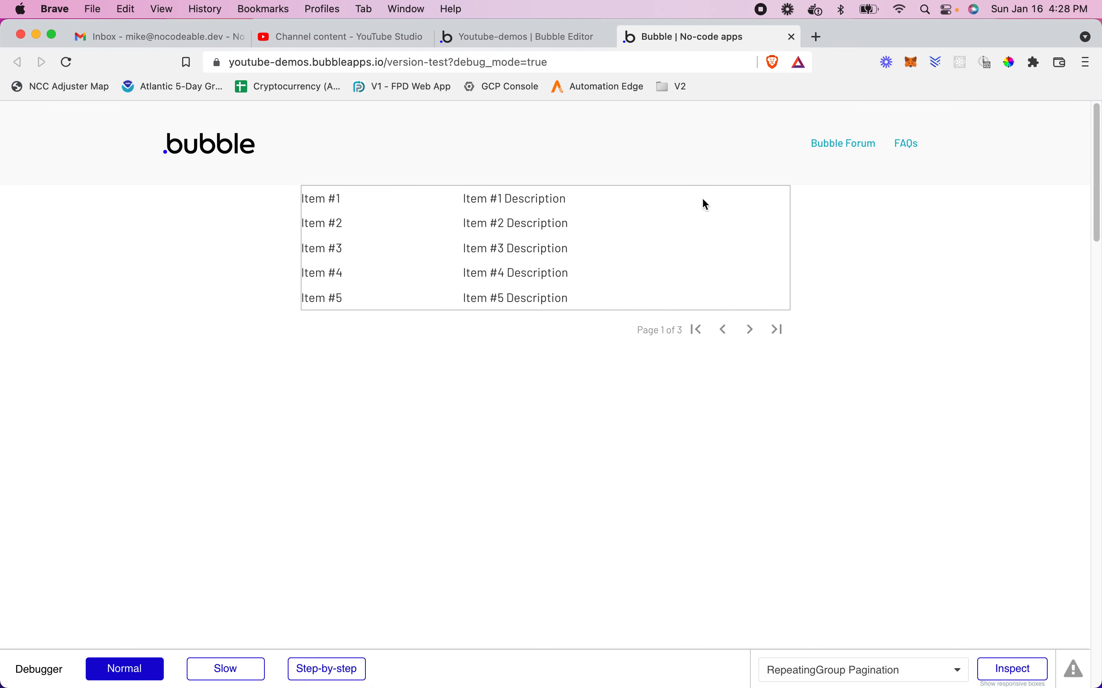
- Return to the Bubble editor, make the "Page 1 of 3" text bold, and refresh the app preview
left_click(515, 36)
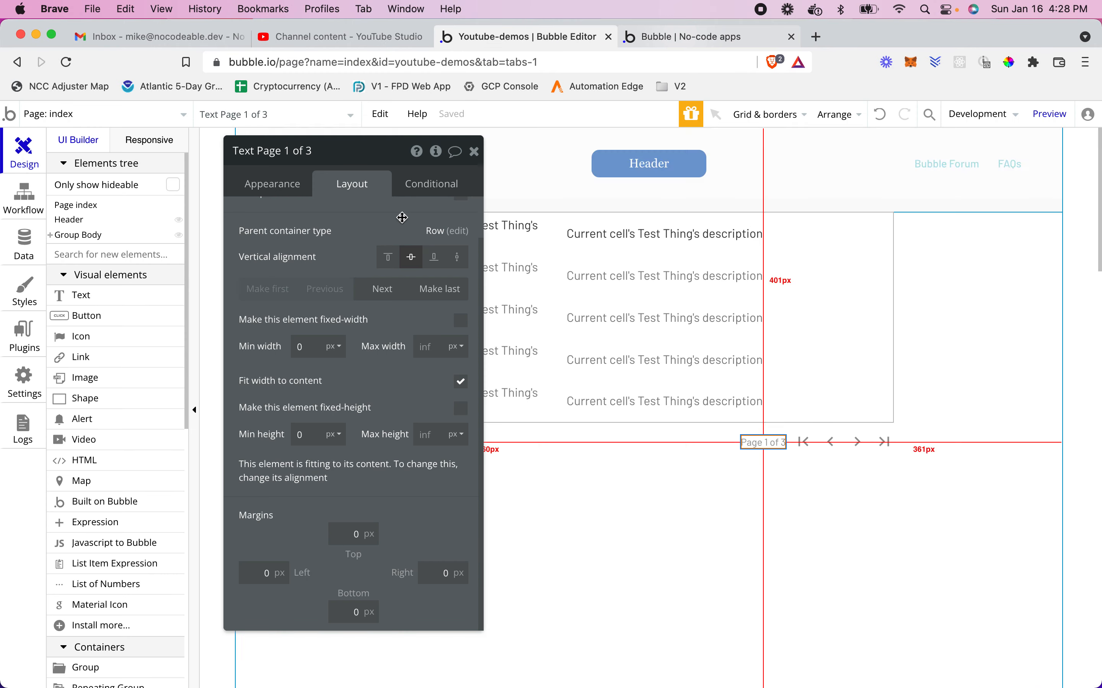
left_click(274, 185)
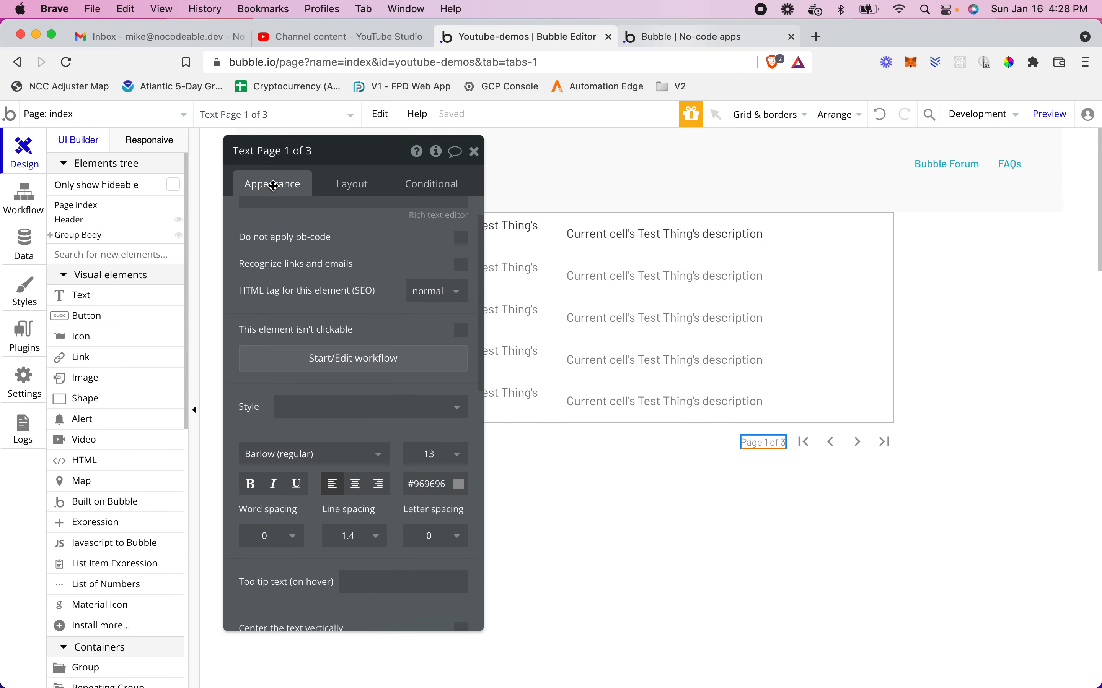
left_click(252, 487)
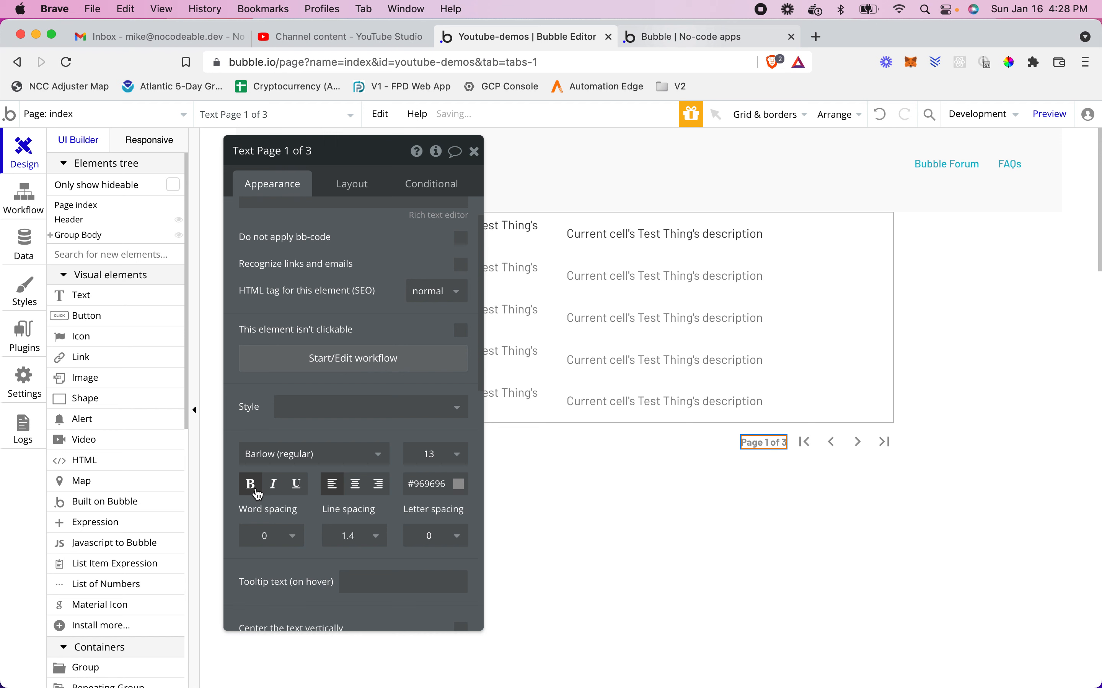
left_click(688, 39)
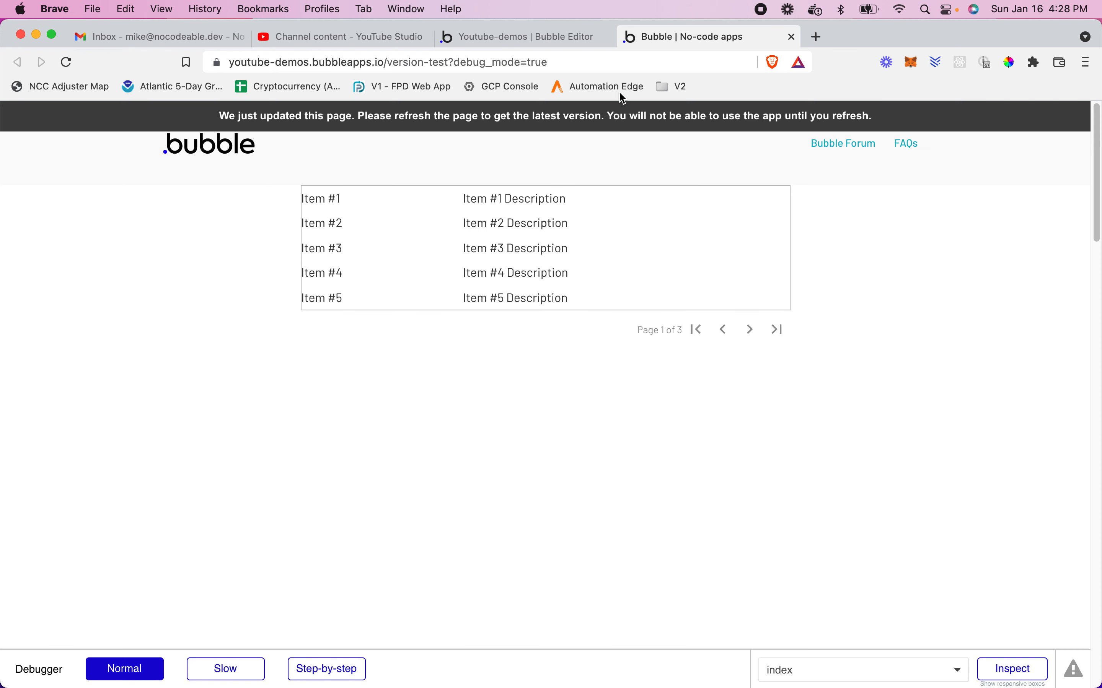
left_click(562, 125)
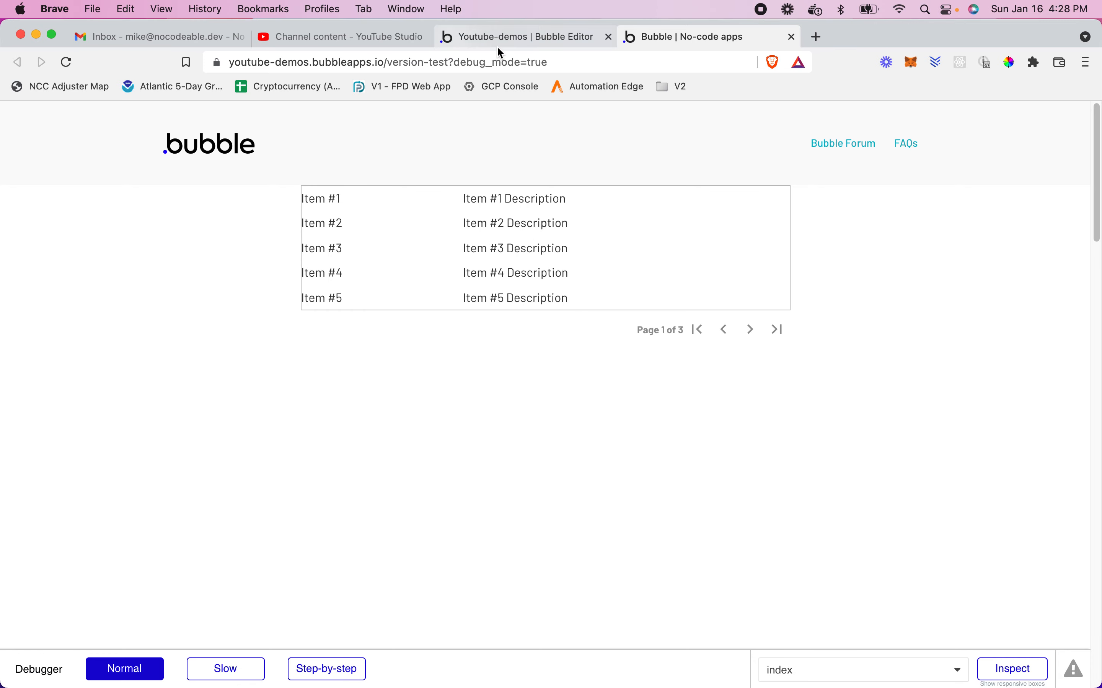
- Back in the Bubble editor, replace the "1" in the page indicator text with the dynamic value index's current_thing_page
left_click(482, 41)
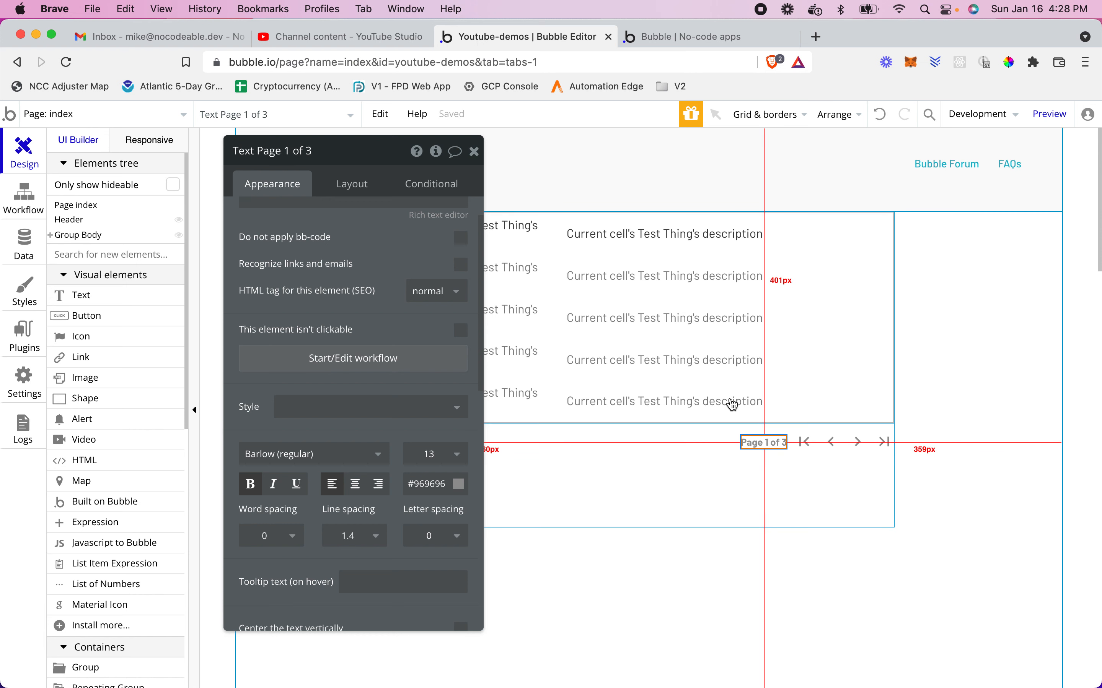
scroll(320, 299, "up", 1)
triple_click(273, 219)
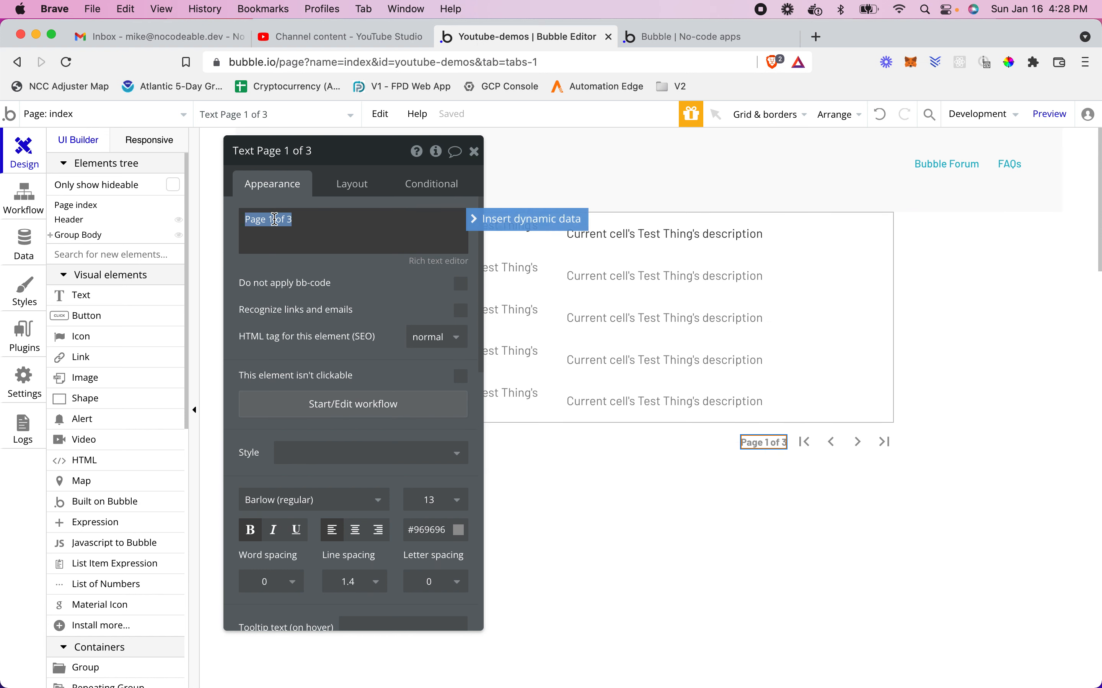
left_click(273, 219)
key("BackSpace")
left_click(510, 219)
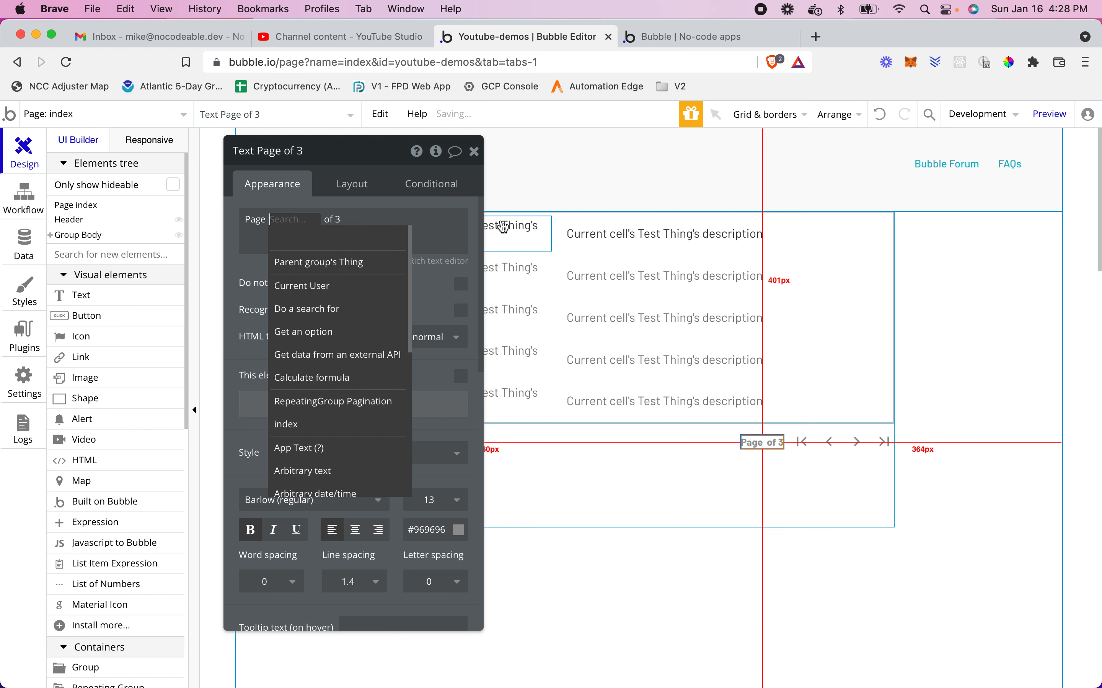
left_click(312, 425)
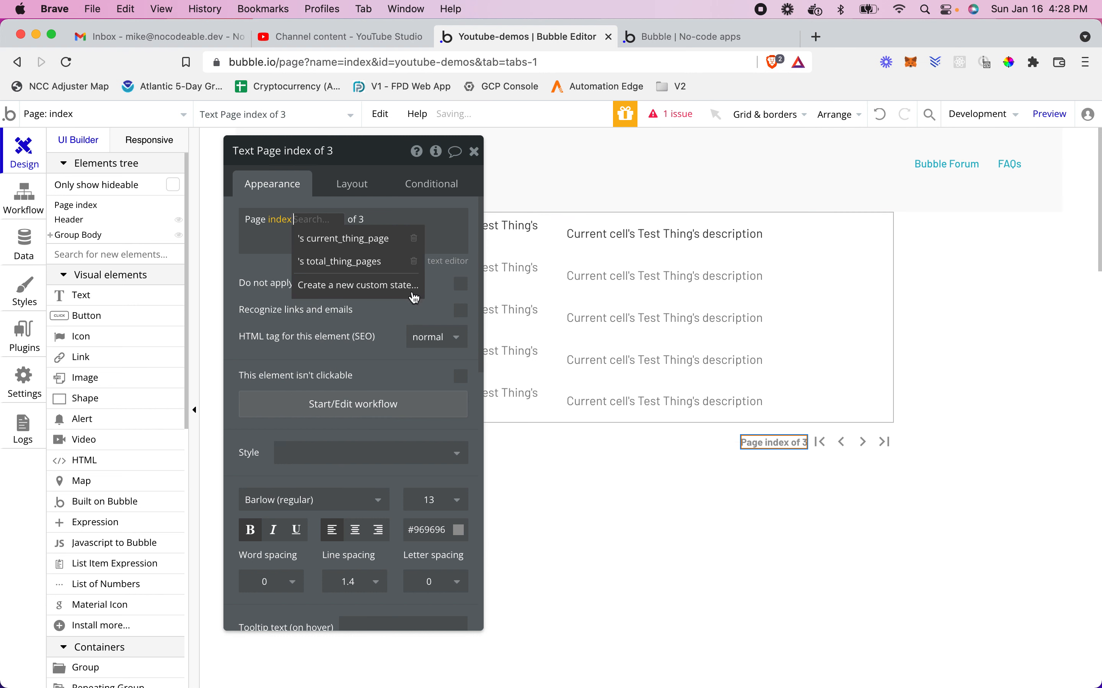
left_click(360, 239)
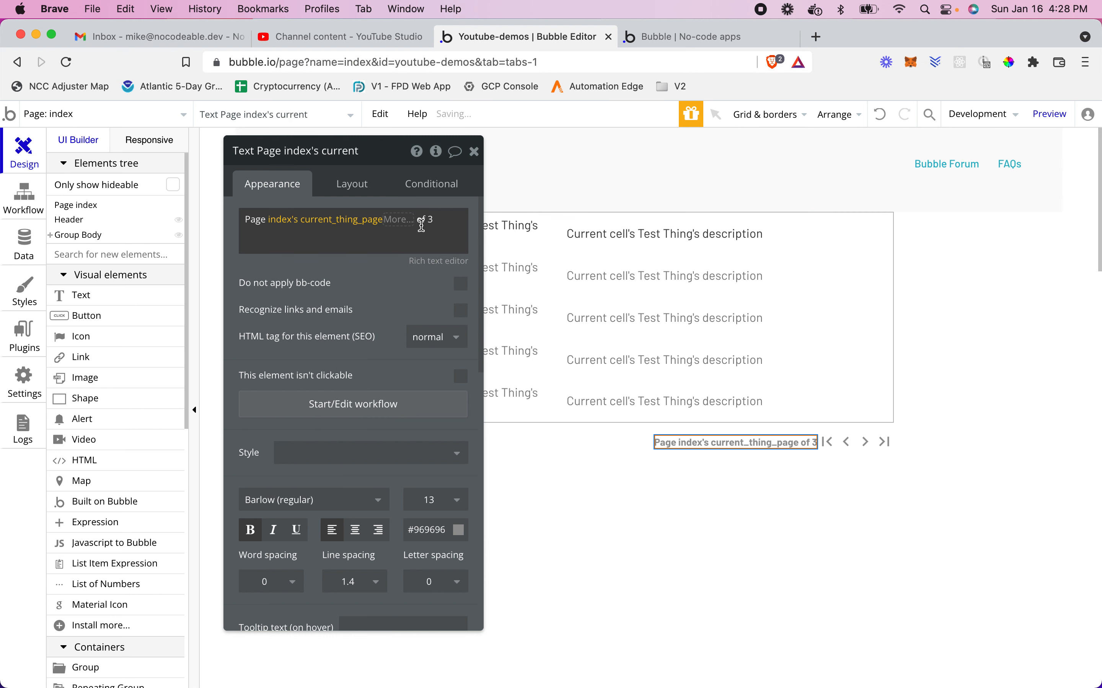
- Replace the "3" in the page indicator text with the dynamic value index's total_thing_pages
left_click(432, 219)
double_click(264, 235)
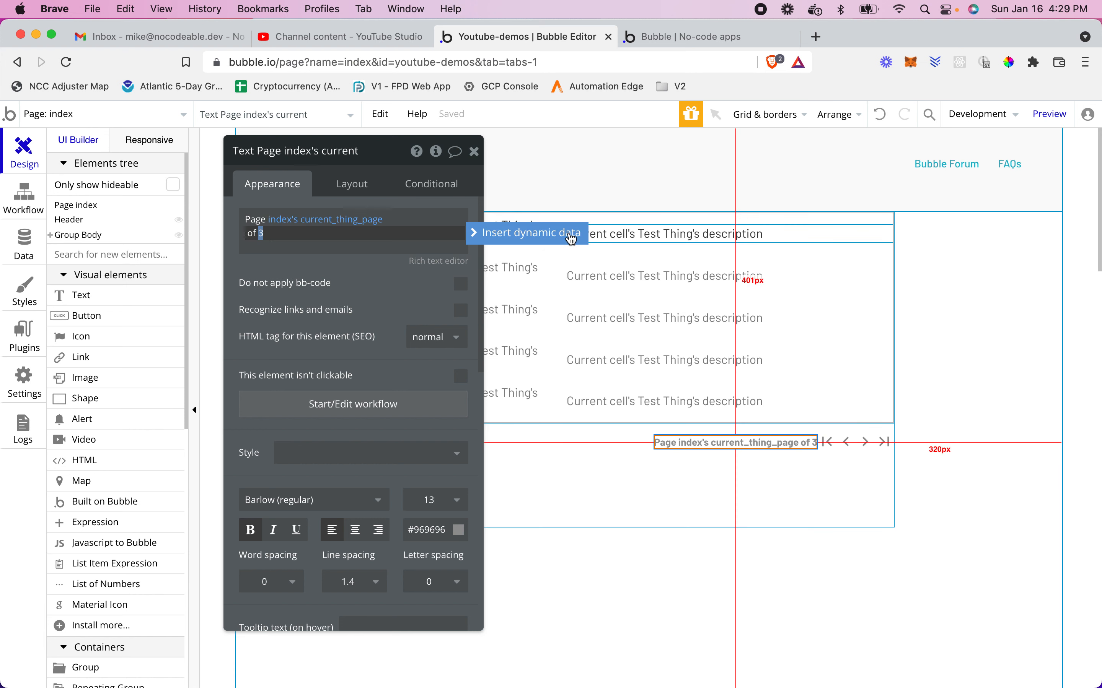
left_click(476, 233)
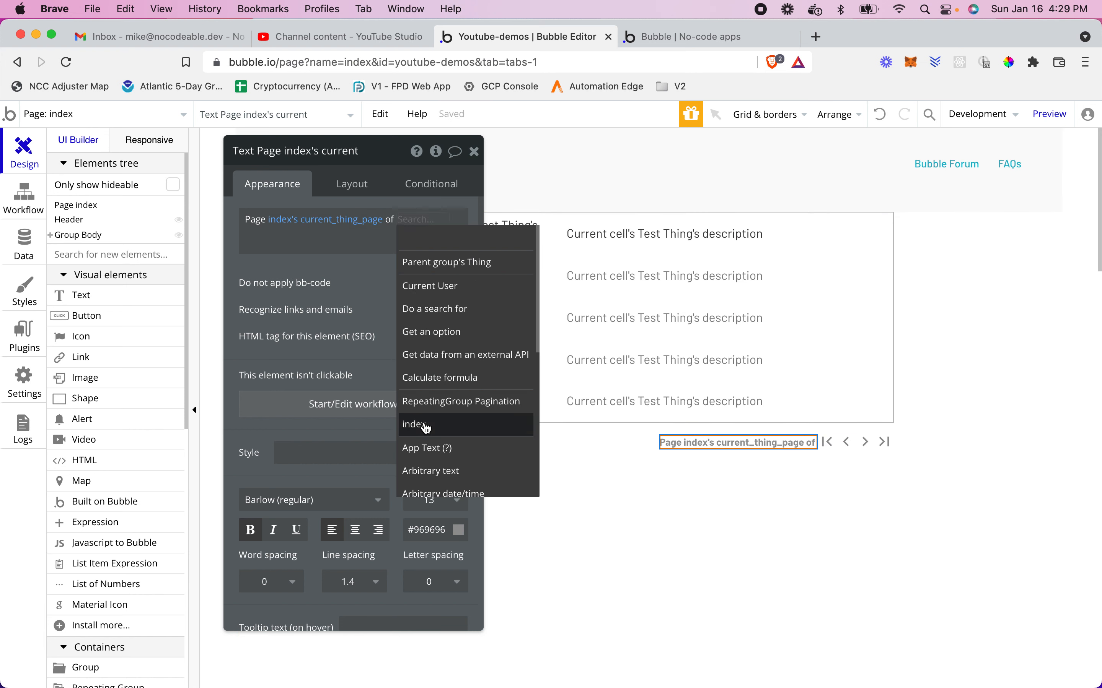
left_click(415, 425)
left_click(328, 276)
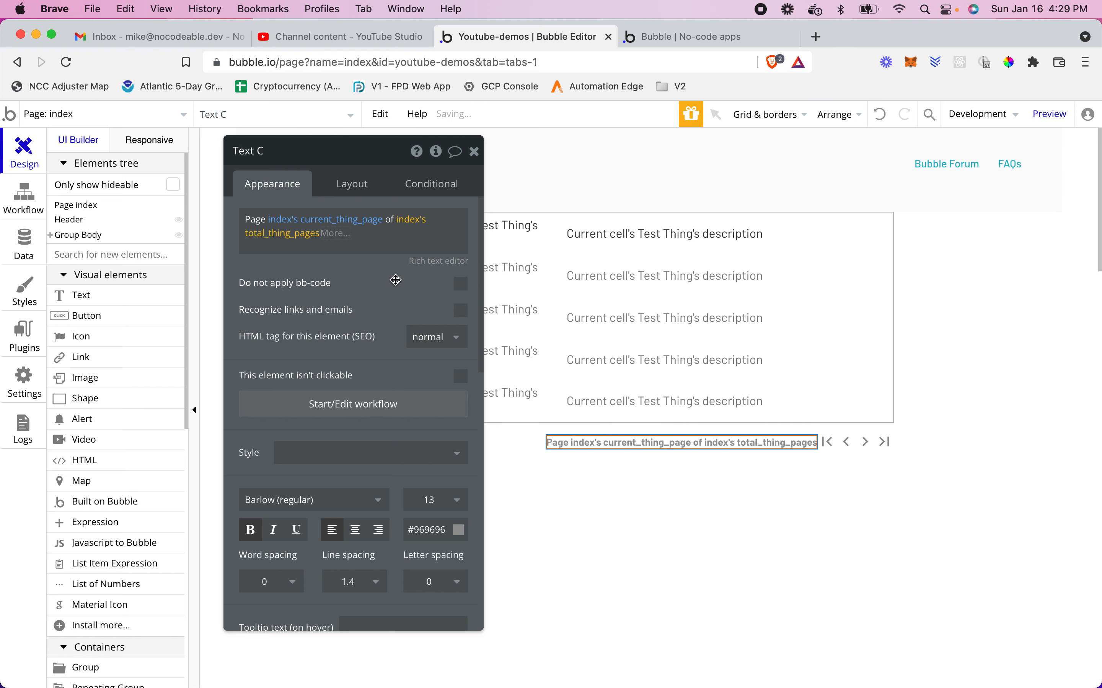
- Refresh the app preview and test the page indicator using the next, first and previous page icons
left_click(690, 37)
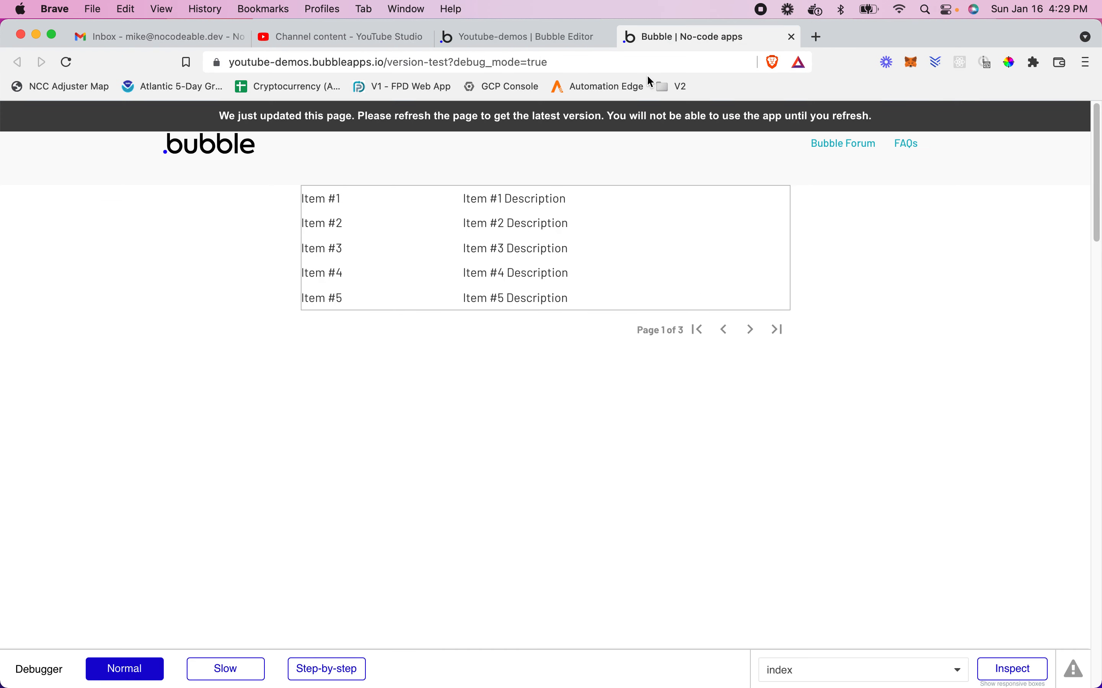
left_click(613, 118)
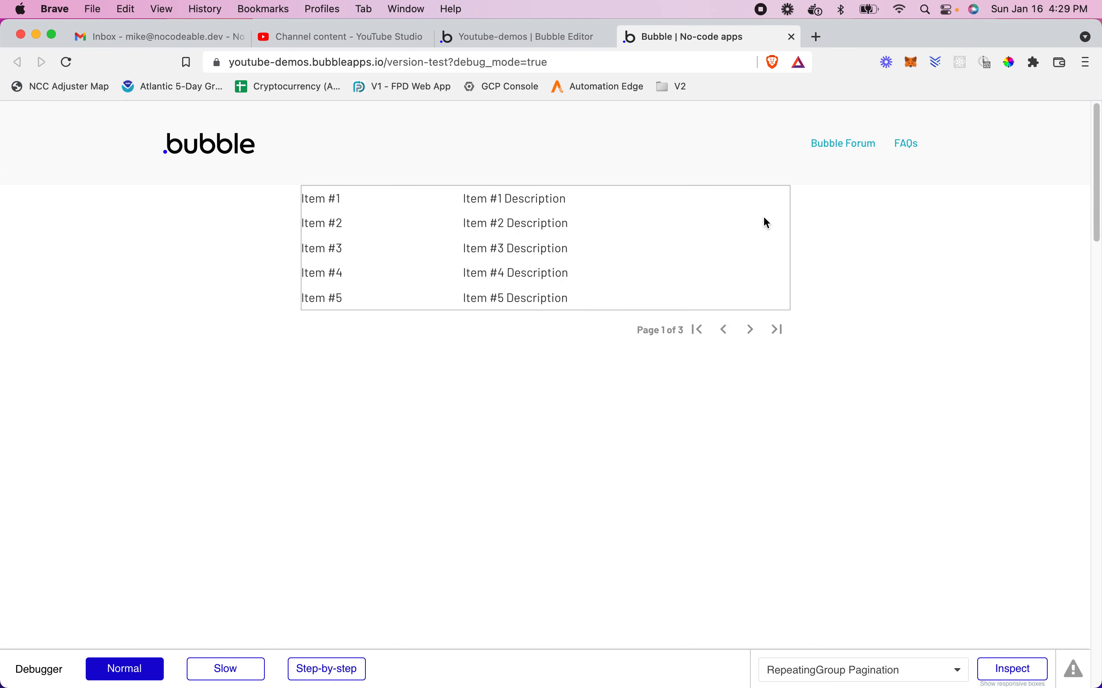
left_click(752, 335)
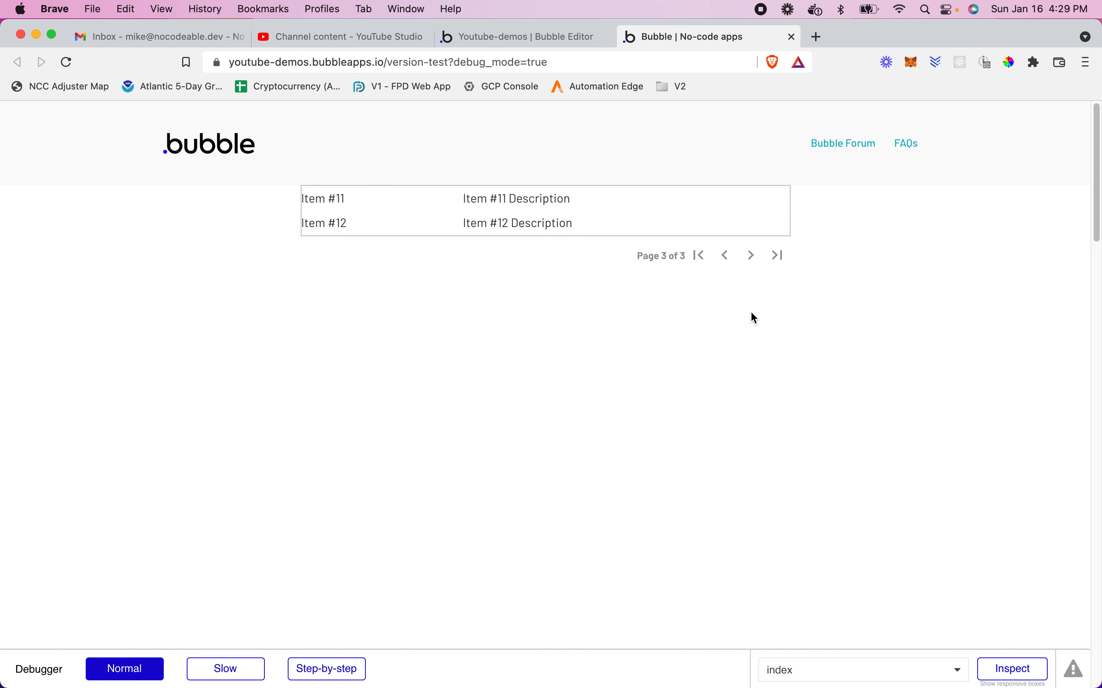
left_click(699, 255)
left_click(752, 336)
left_click(727, 330)
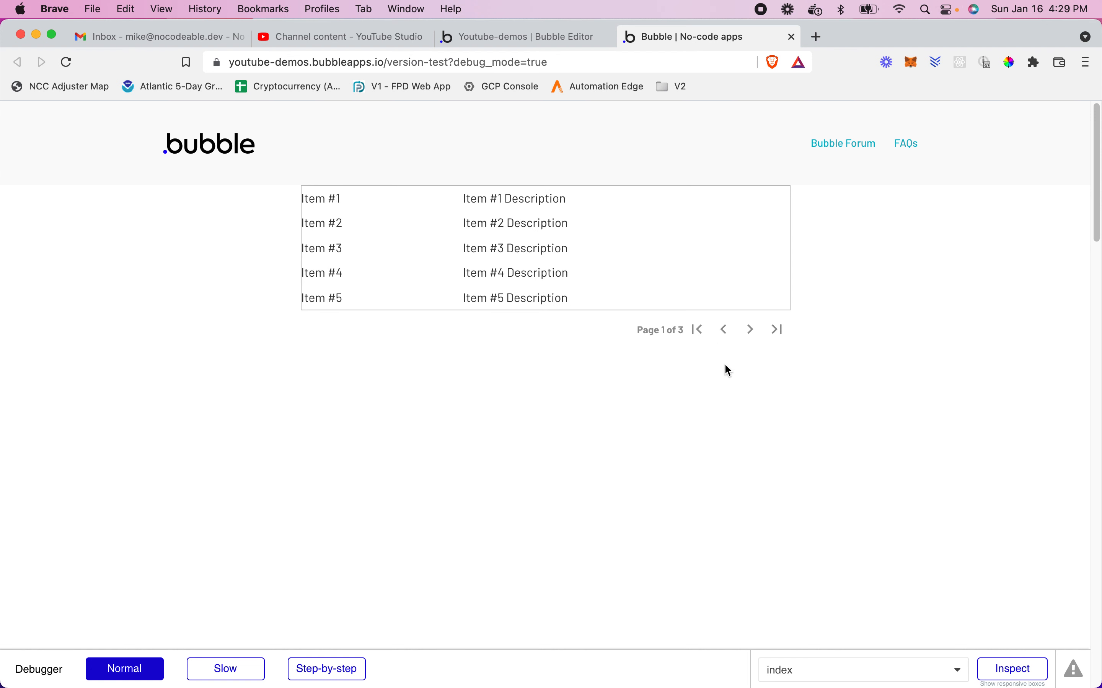
- In the Bubble editor, rename the page indicator element to "Text Current Page" and open the first-page icon's properties
left_click(544, 40)
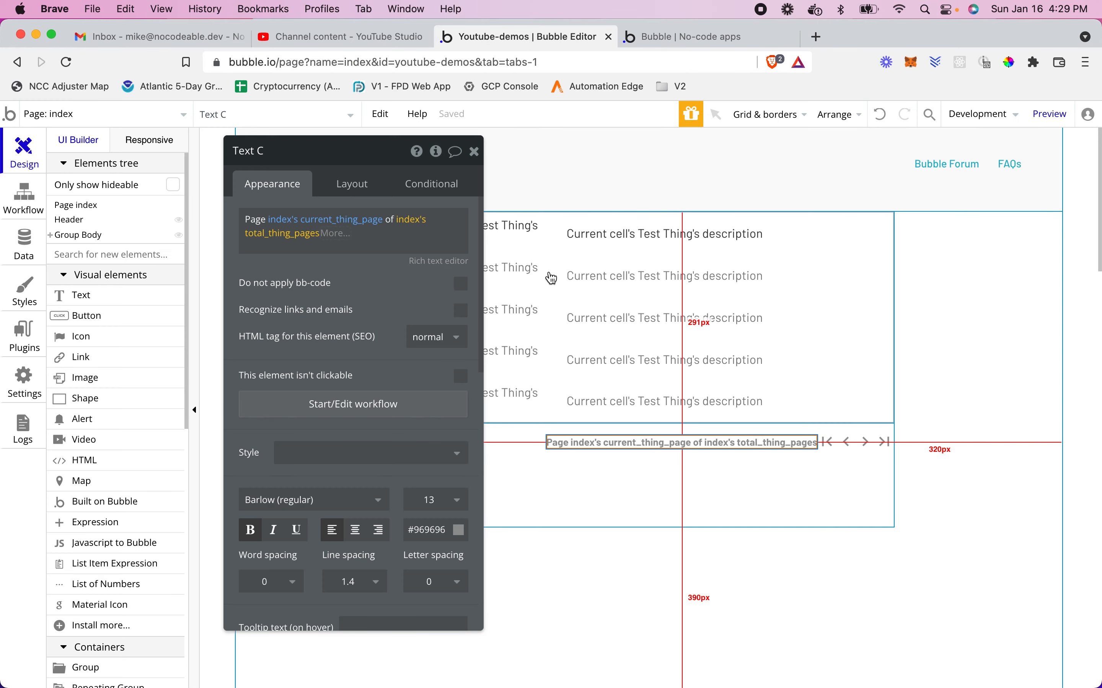
left_click(285, 152)
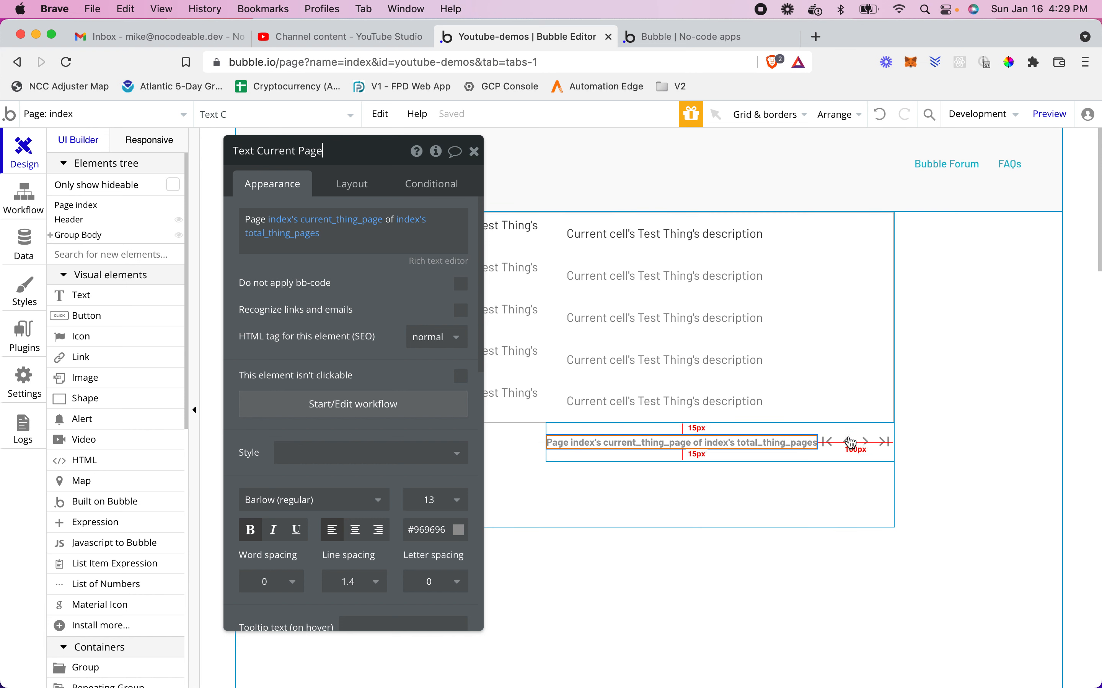
left_click(828, 446)
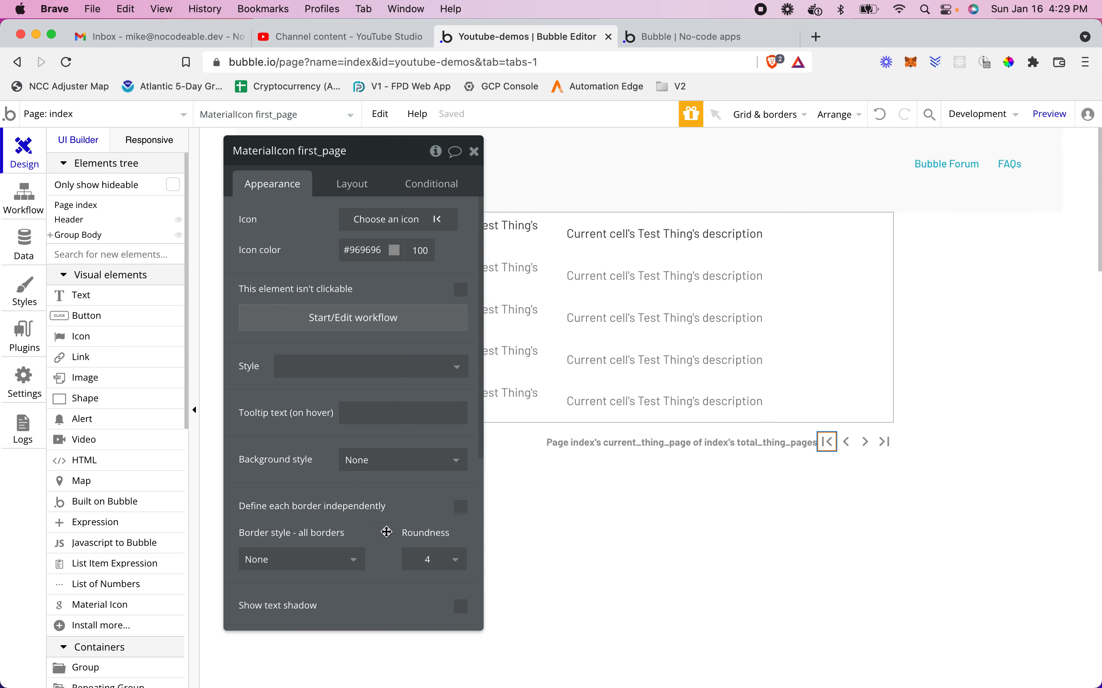
- Set the left and right margins of the first-page and previous-page icons to 5 px
left_click(350, 193)
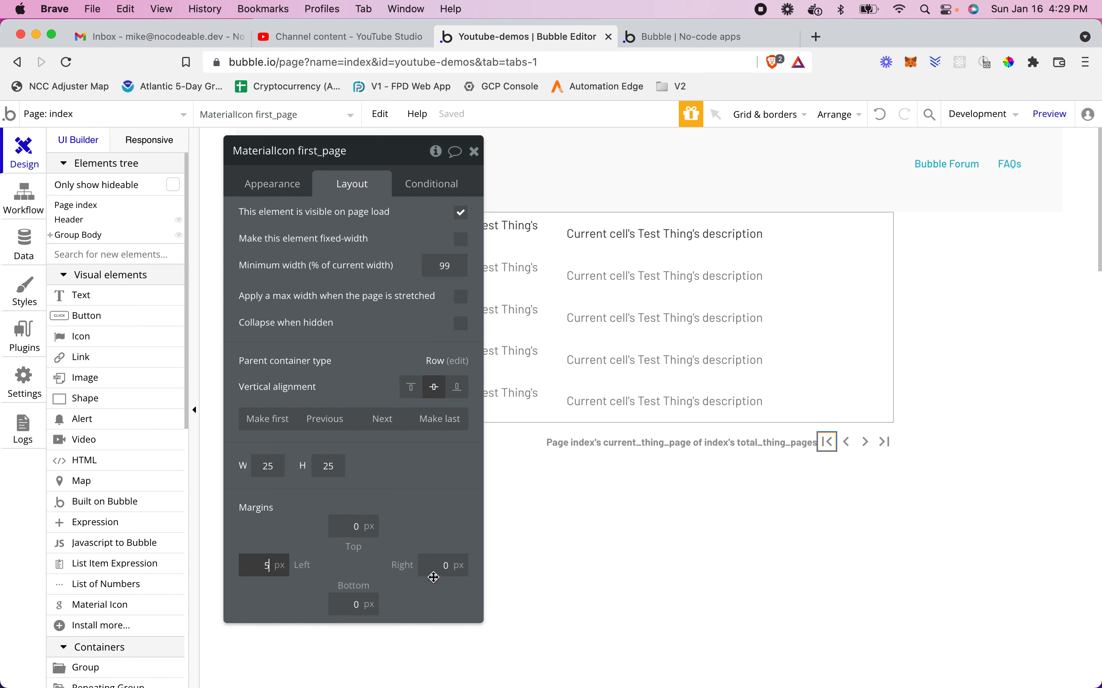
double_click(443, 565)
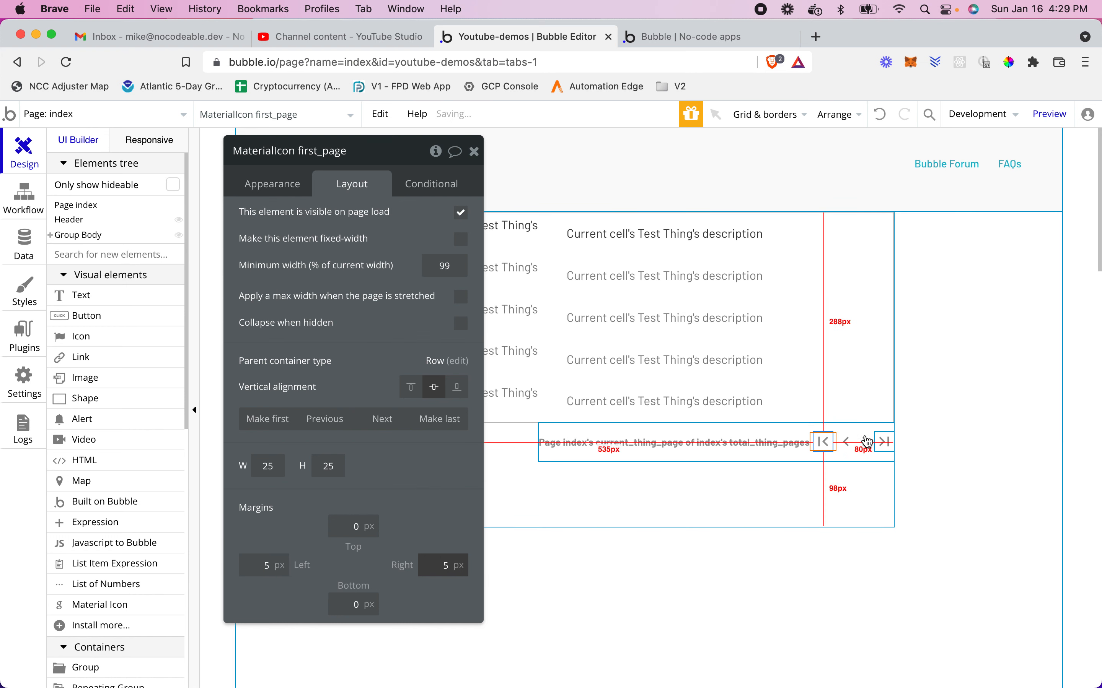
left_click(847, 442)
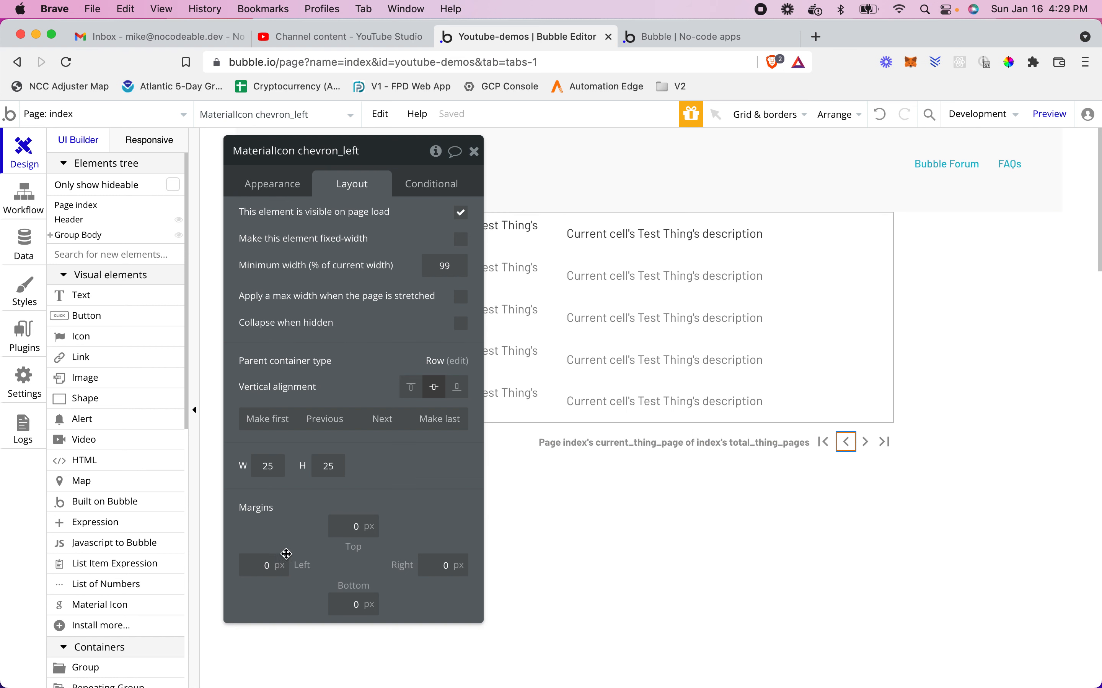
double_click(442, 566)
type("5")
- Set the next-page icon's left and right margins to 5 px and the last-page icon's left margin to 5 px
left_click(866, 443)
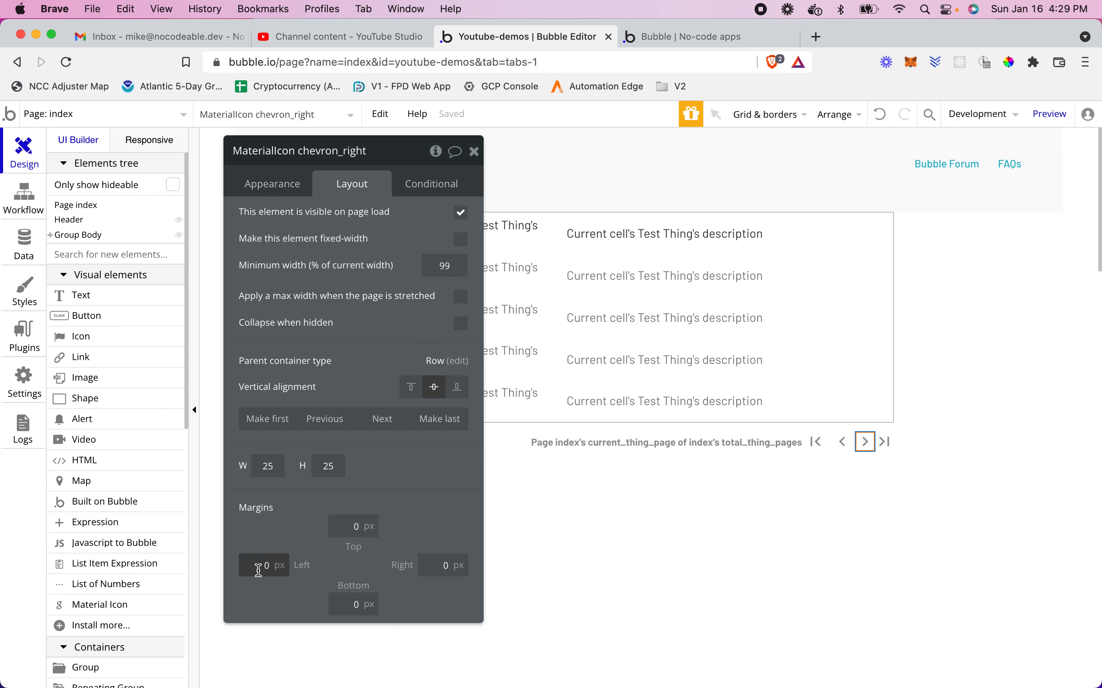
type("5")
double_click(446, 566)
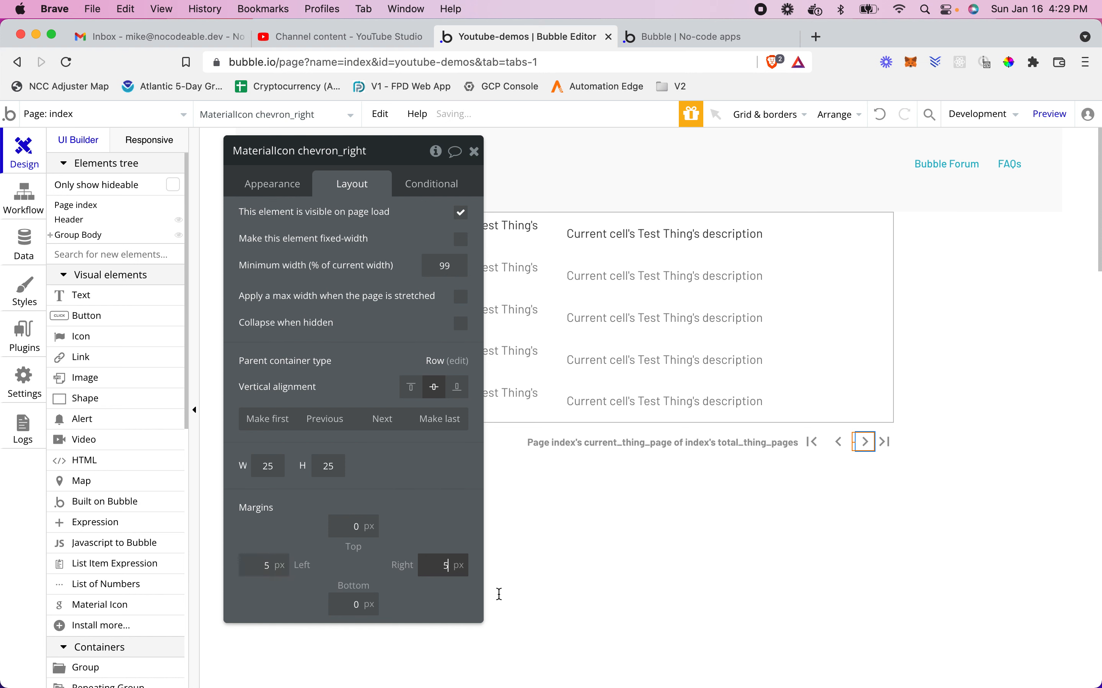
left_click(883, 442)
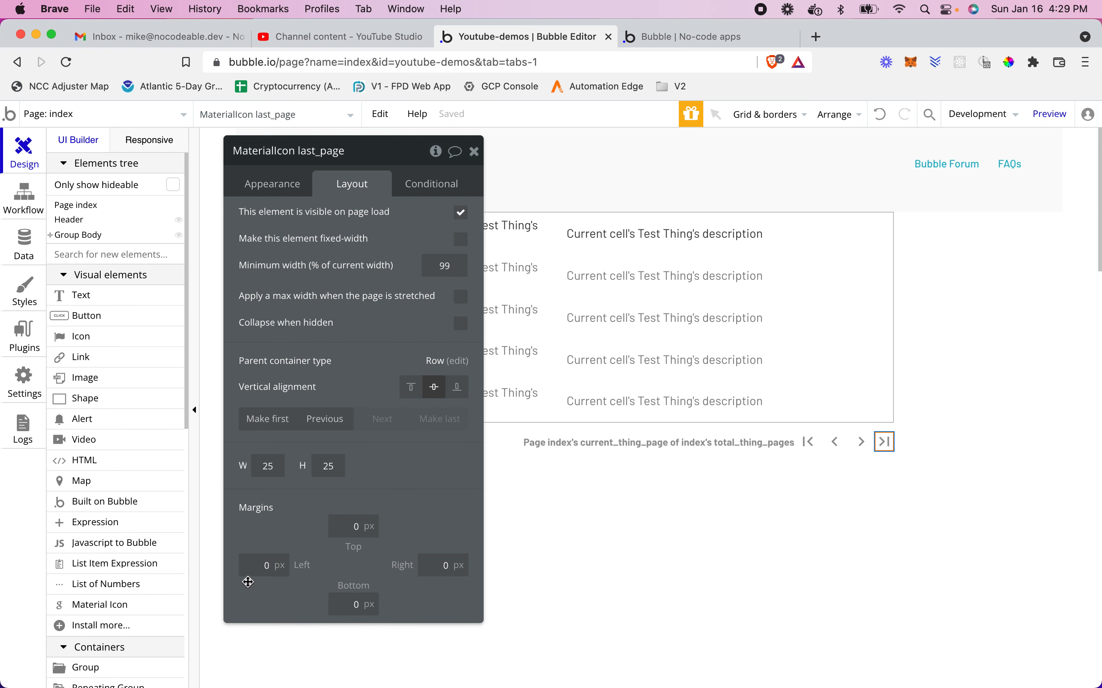
double_click(263, 566)
type("5")
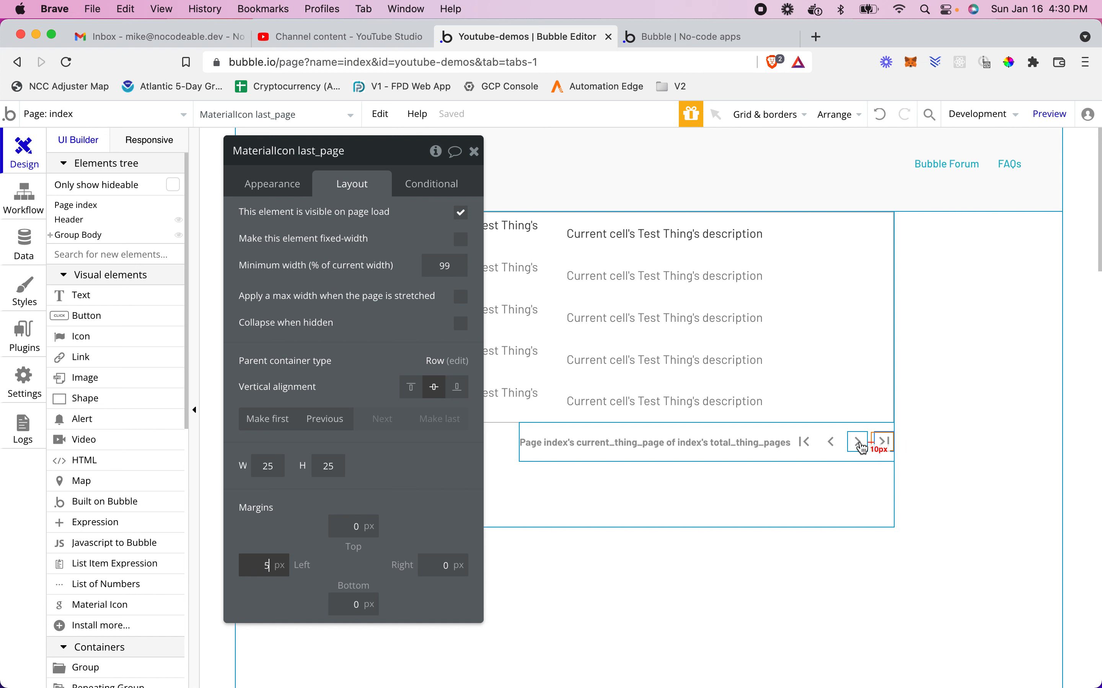
- Add a condition to the last-page icon for when index's current_thing_page is index's total_thing_pages
left_click(426, 184)
left_click(345, 231)
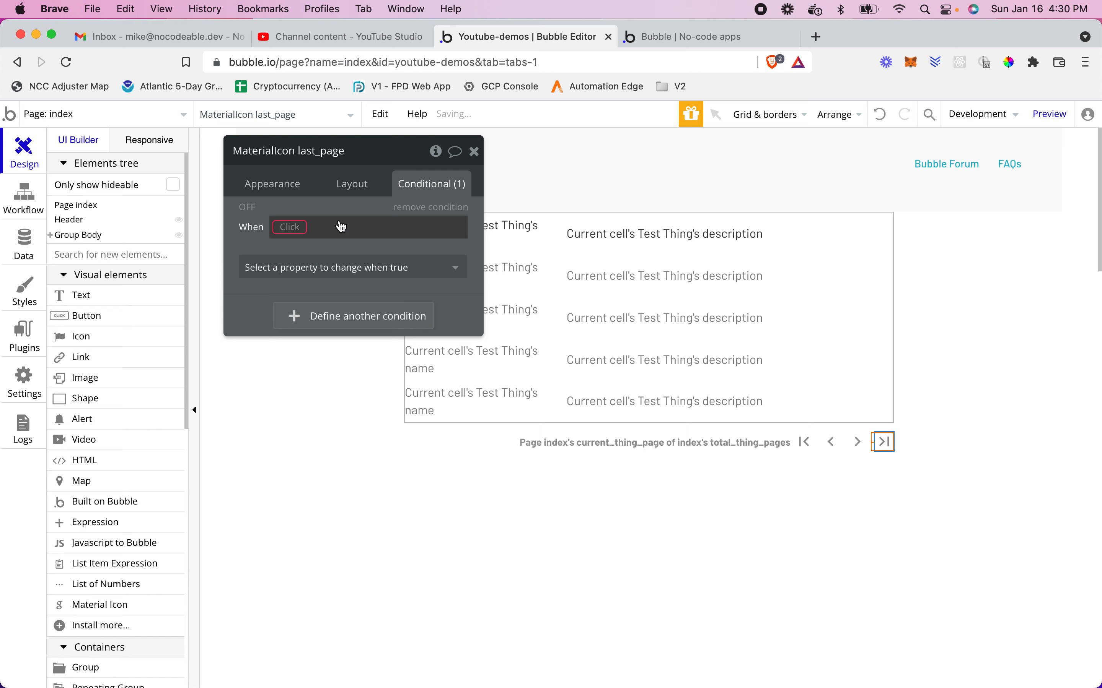
left_click(294, 228)
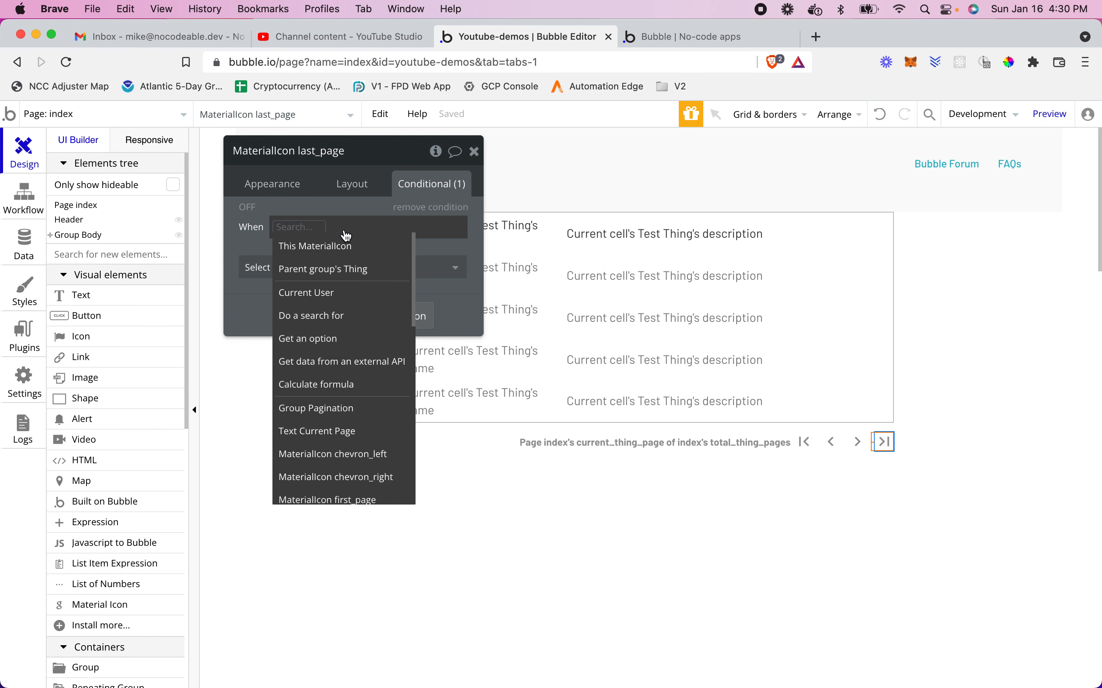
type("ind")
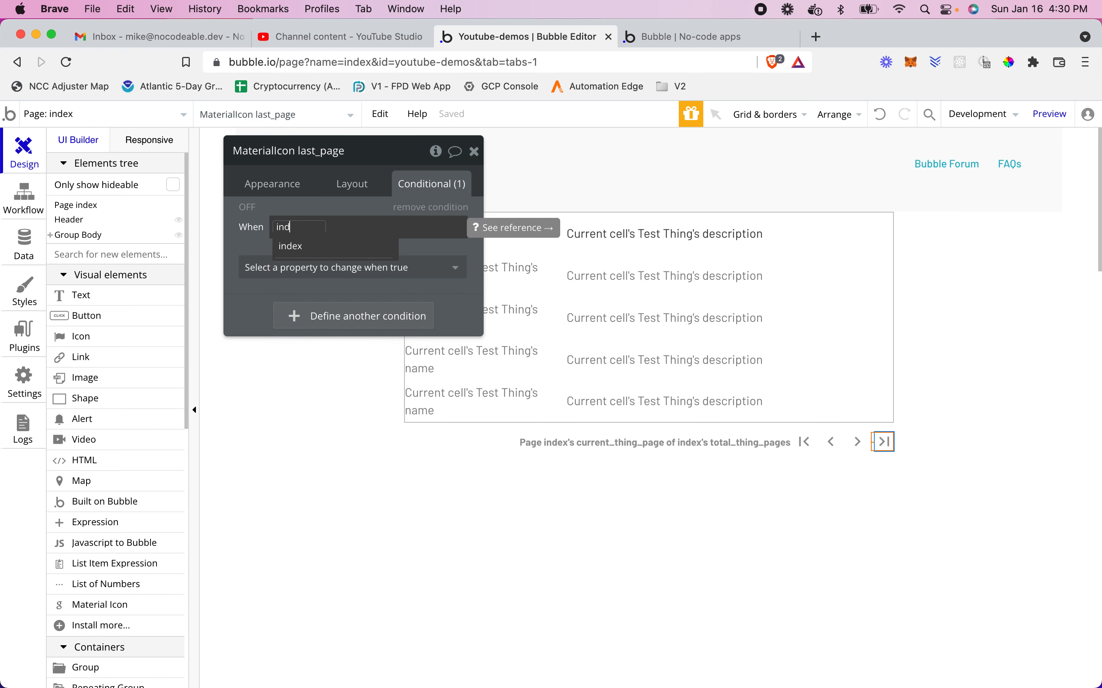
left_click(298, 246)
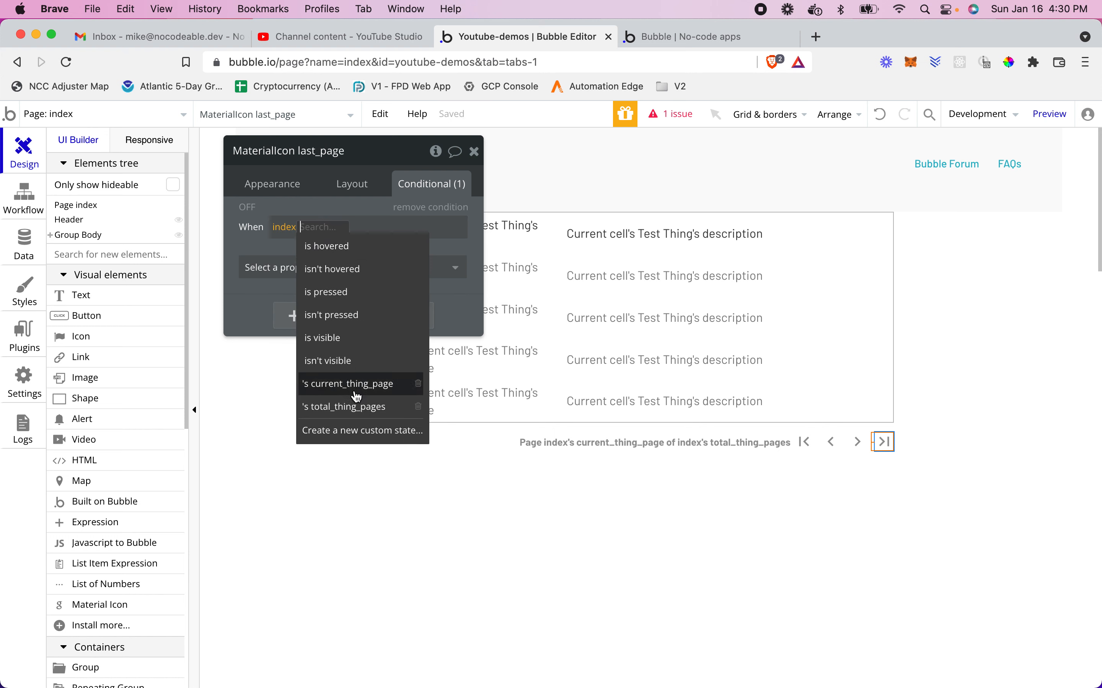
left_click(359, 391)
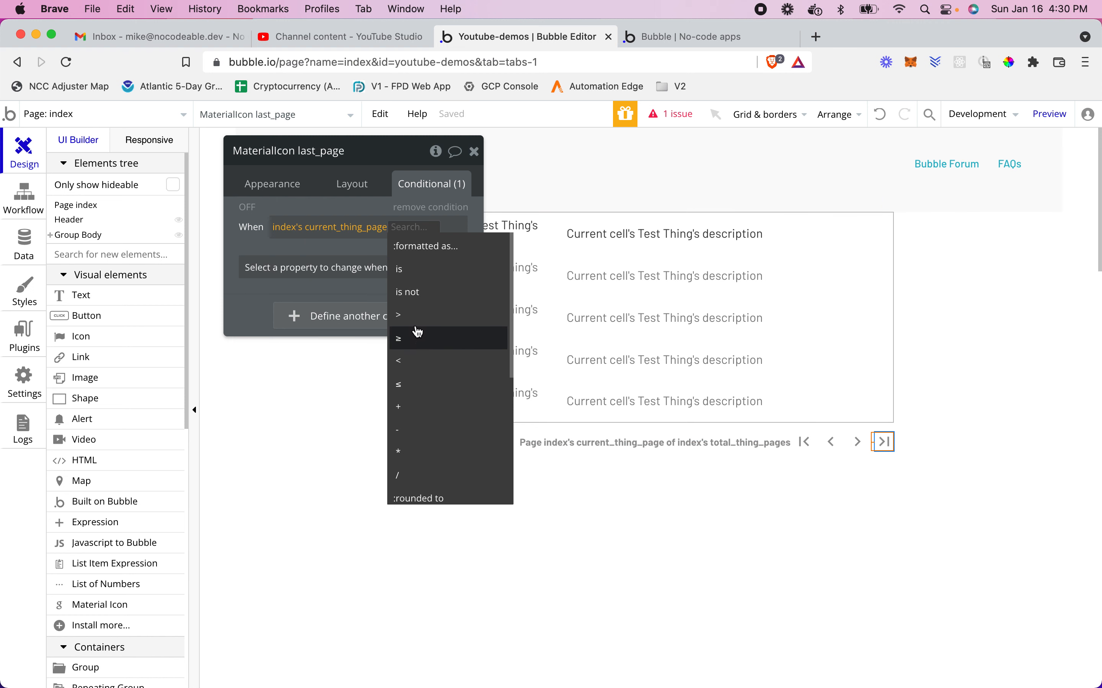
left_click(413, 270)
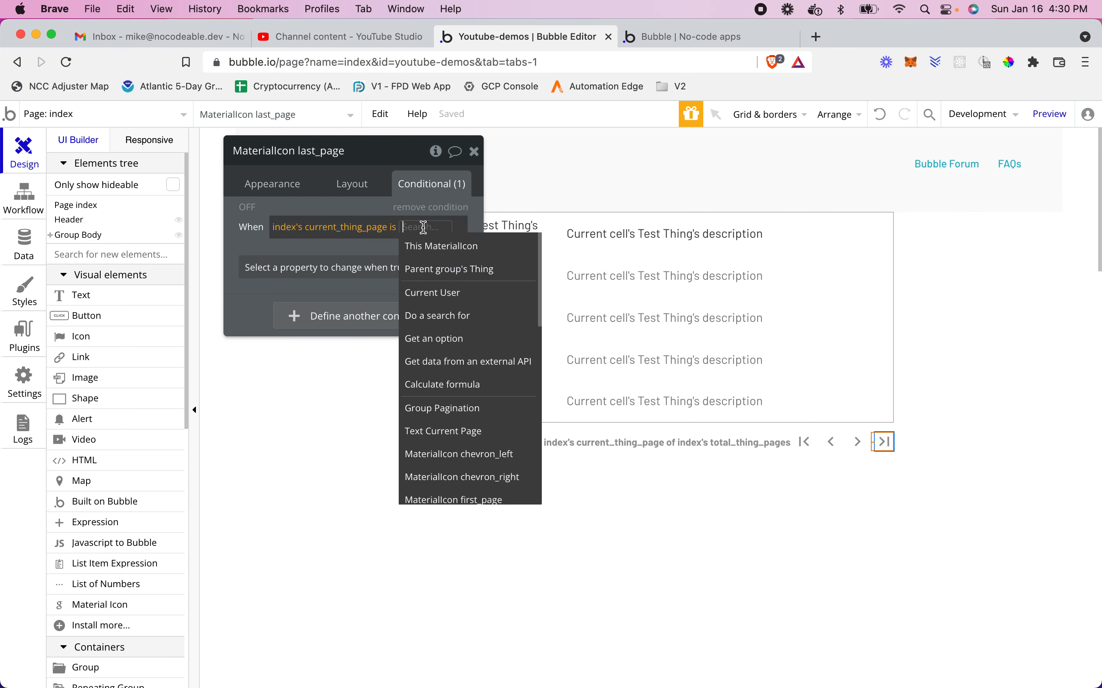
type("index")
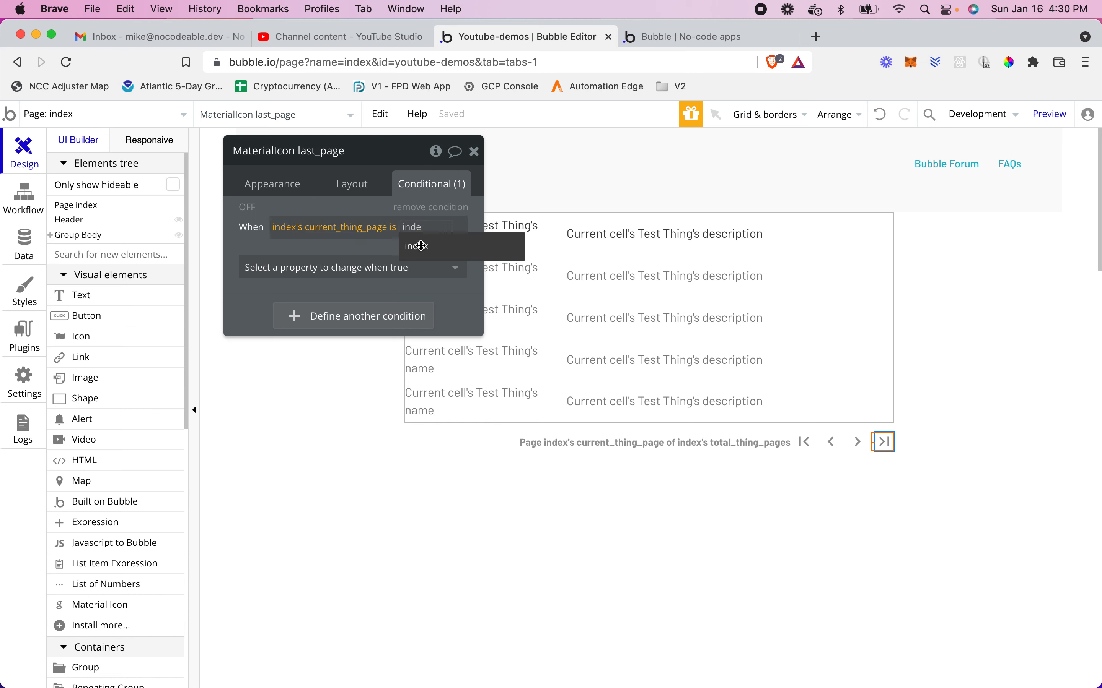
left_click(414, 246)
left_click(339, 421)
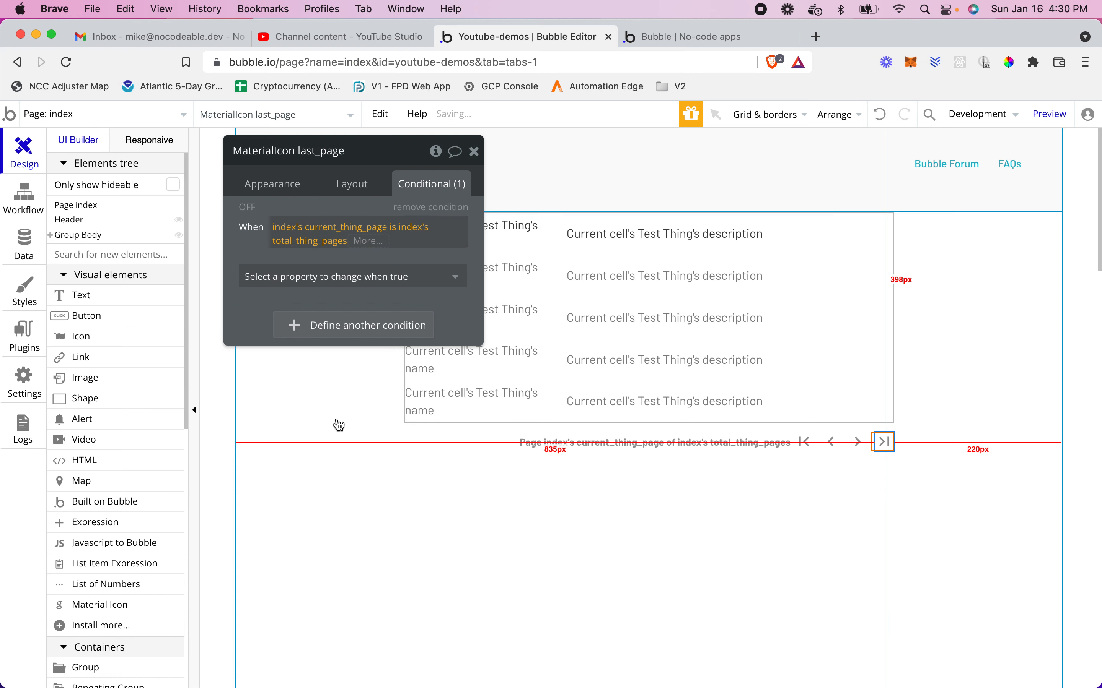
- In the last-page icon's condition, make the element not clickable and set the icon color to #BFBFBF
left_click(453, 282)
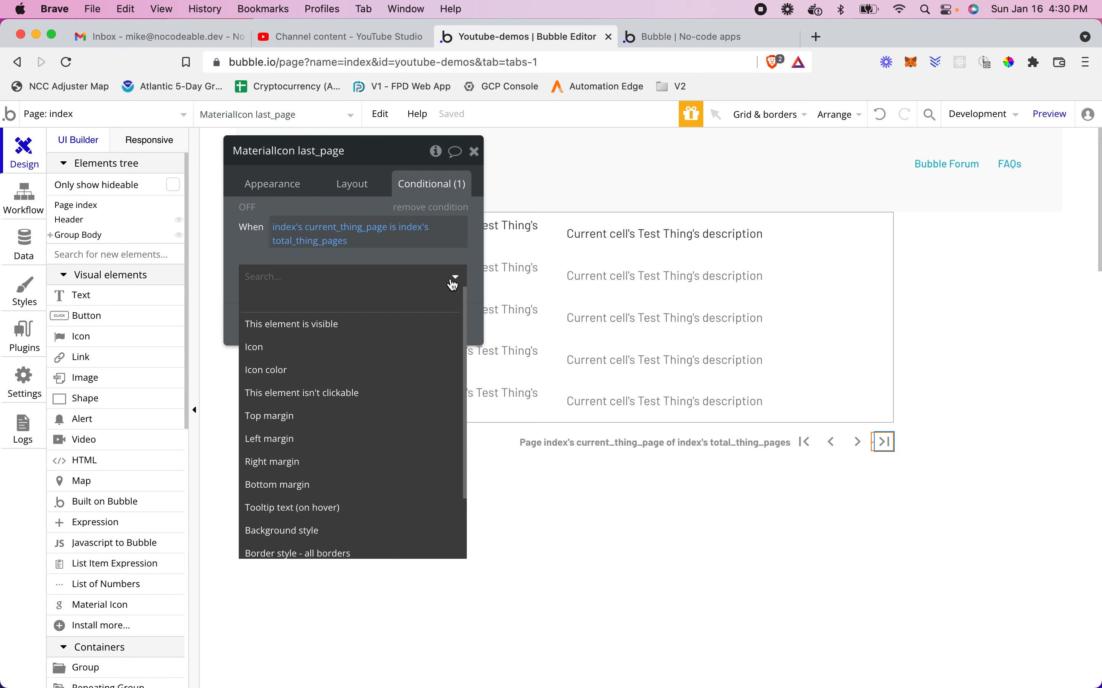
left_click(341, 393)
left_click(410, 305)
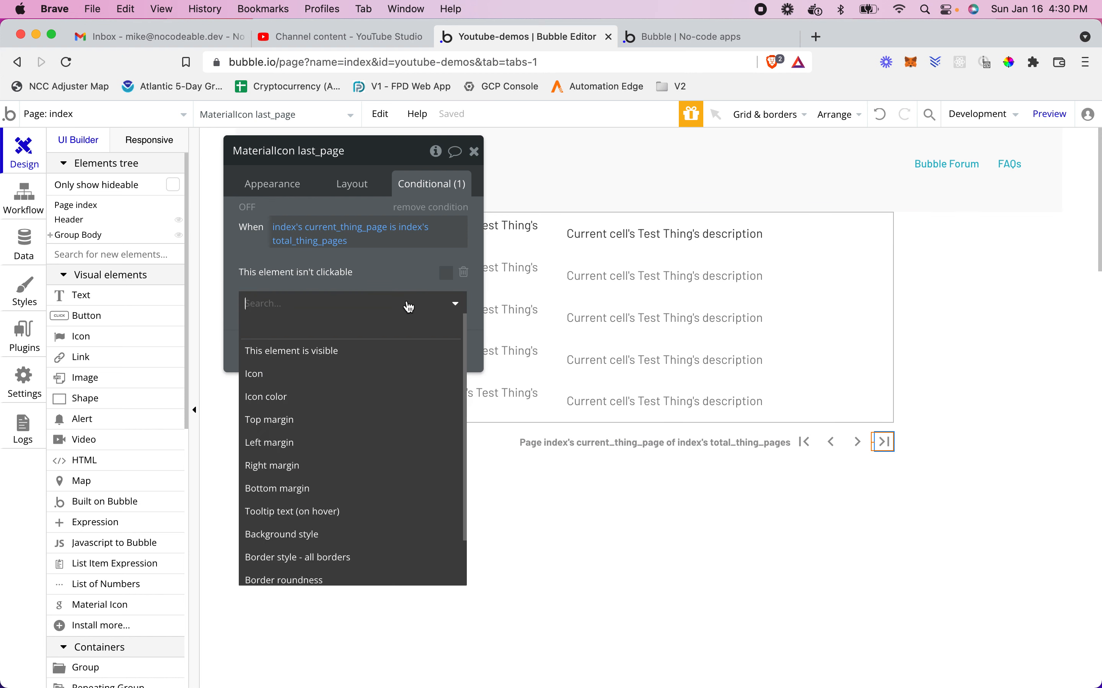
left_click(335, 396)
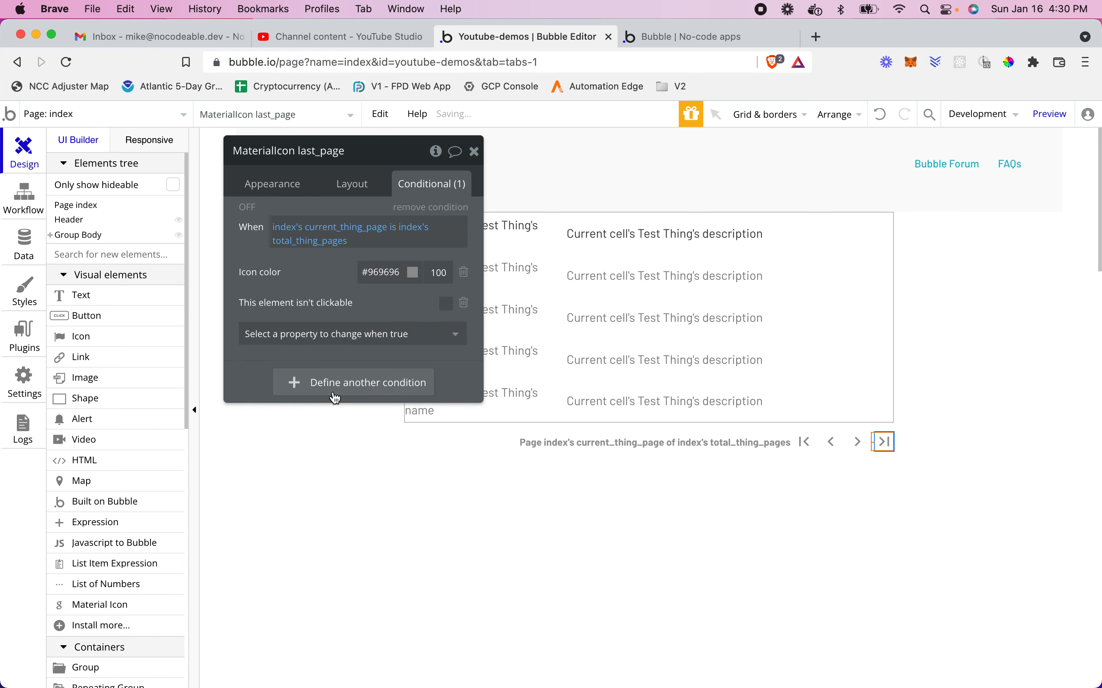
left_click(412, 276)
left_click_drag(360, 330, 358, 313)
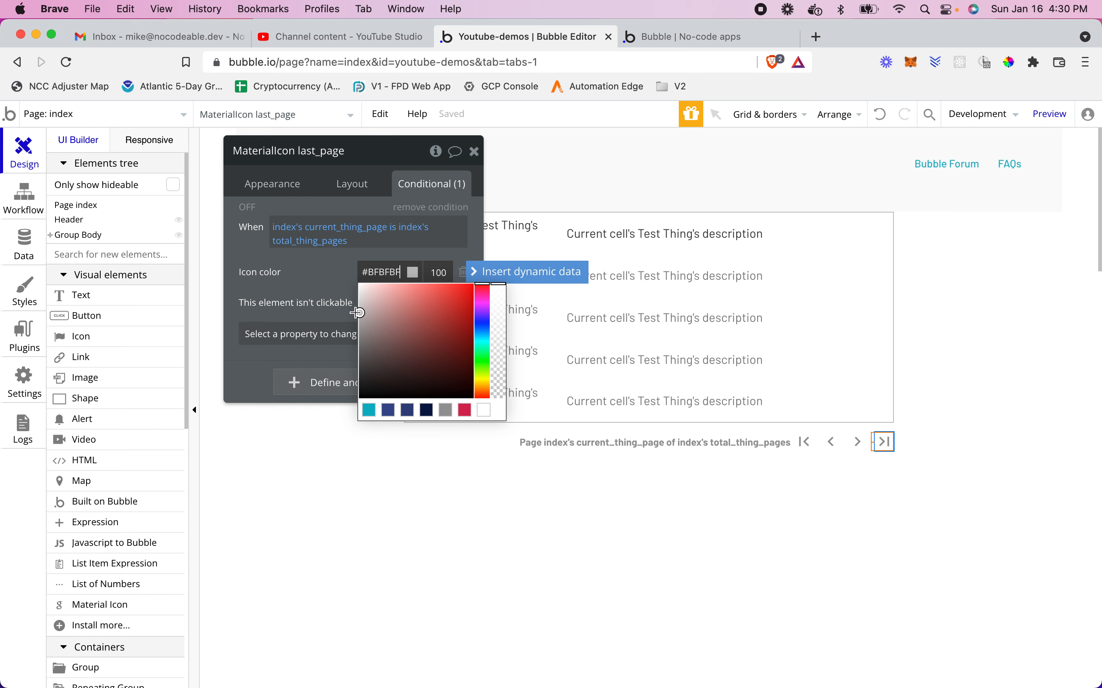
double_click(386, 273)
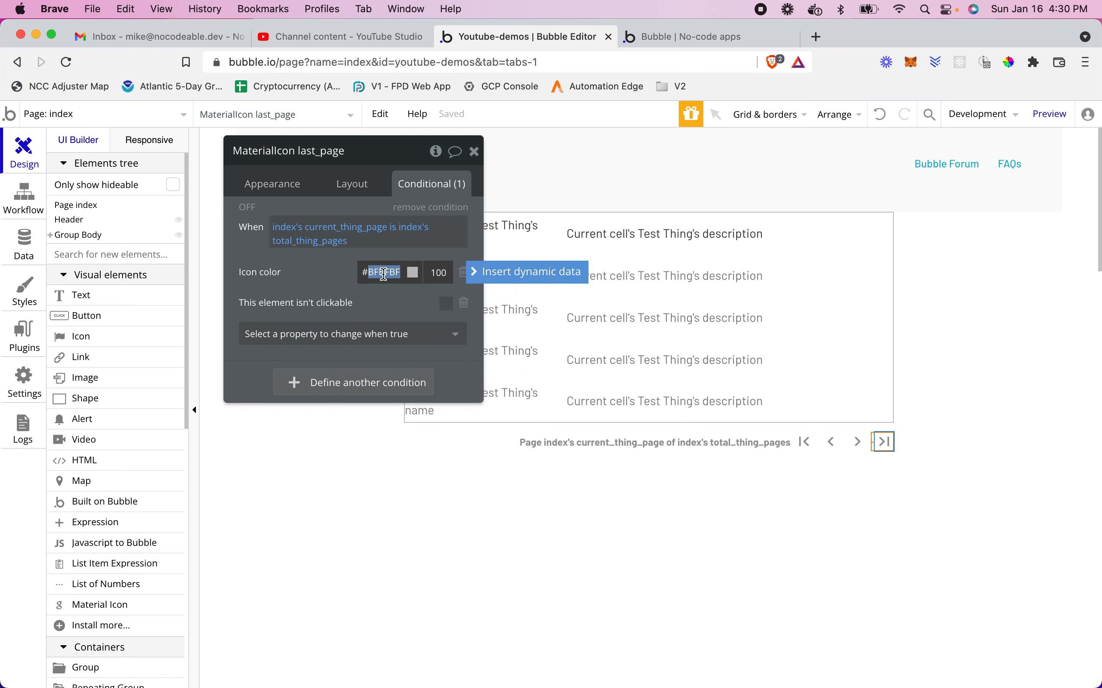
- Copy the last-page icon's condition expression into a new condition on the next-page icon
right_click(334, 233)
left_click(421, 184)
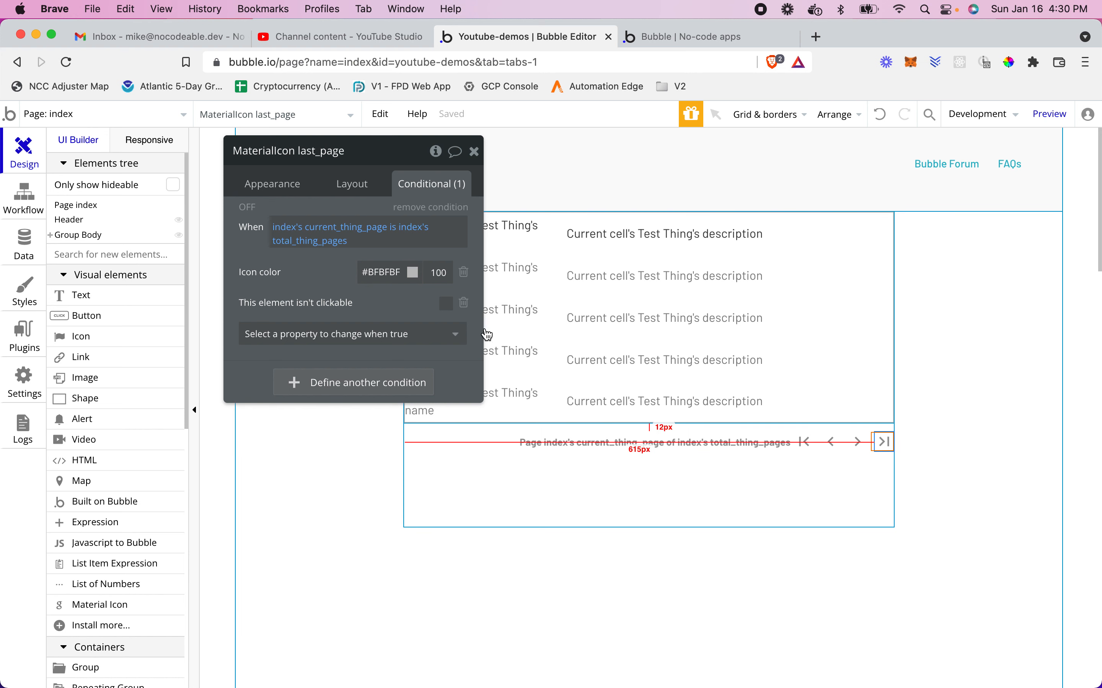
left_click(858, 443)
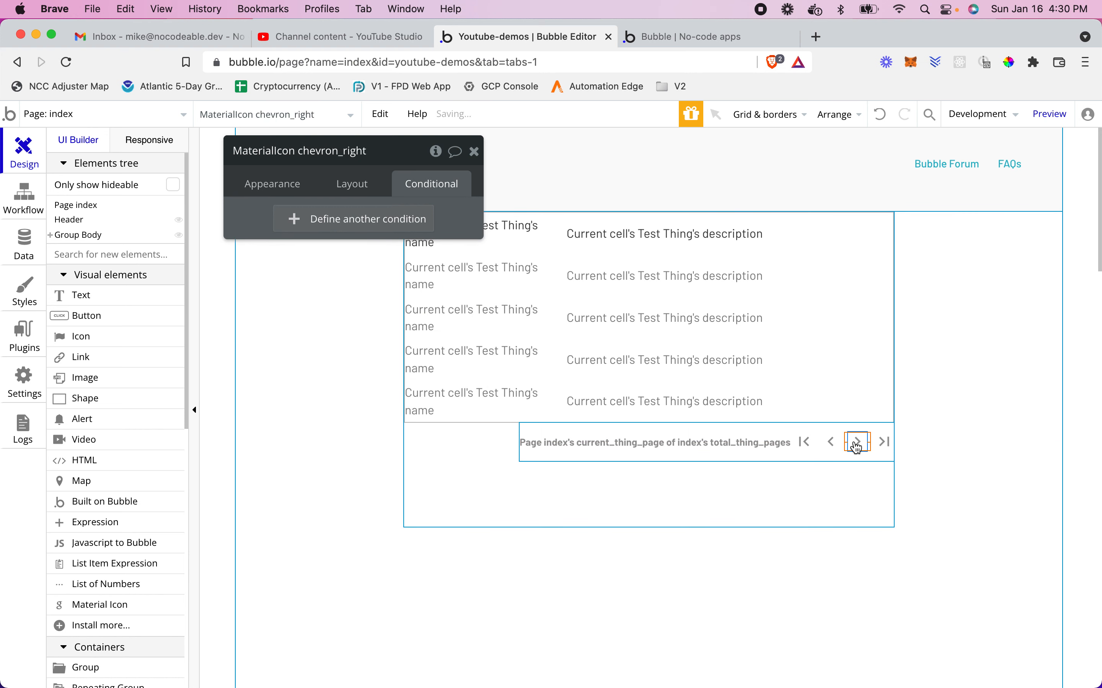
left_click(350, 220)
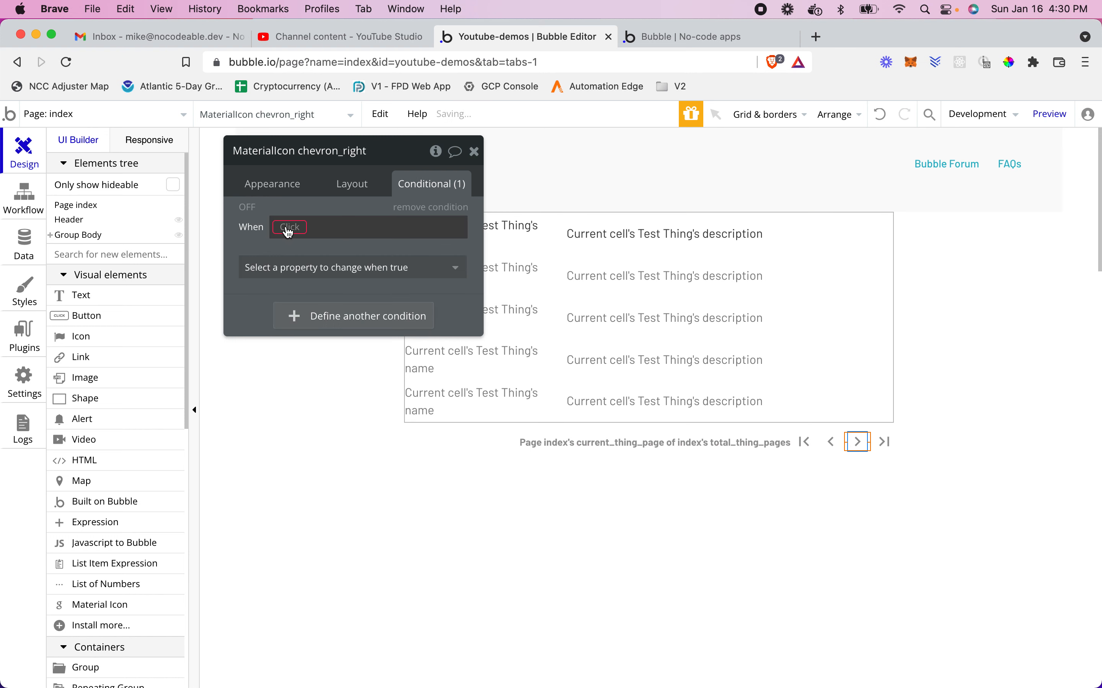
left_click(288, 228)
right_click(355, 223)
left_click(377, 210)
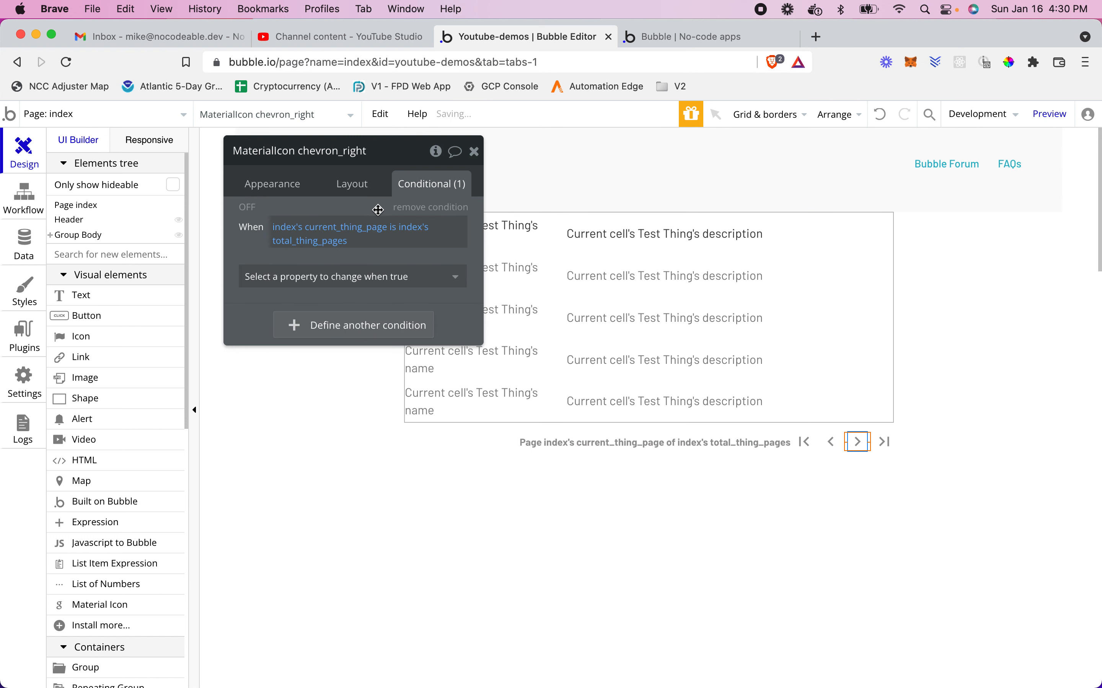
- In the next-page icon's condition, make the element not clickable and add the icon color property
left_click(412, 279)
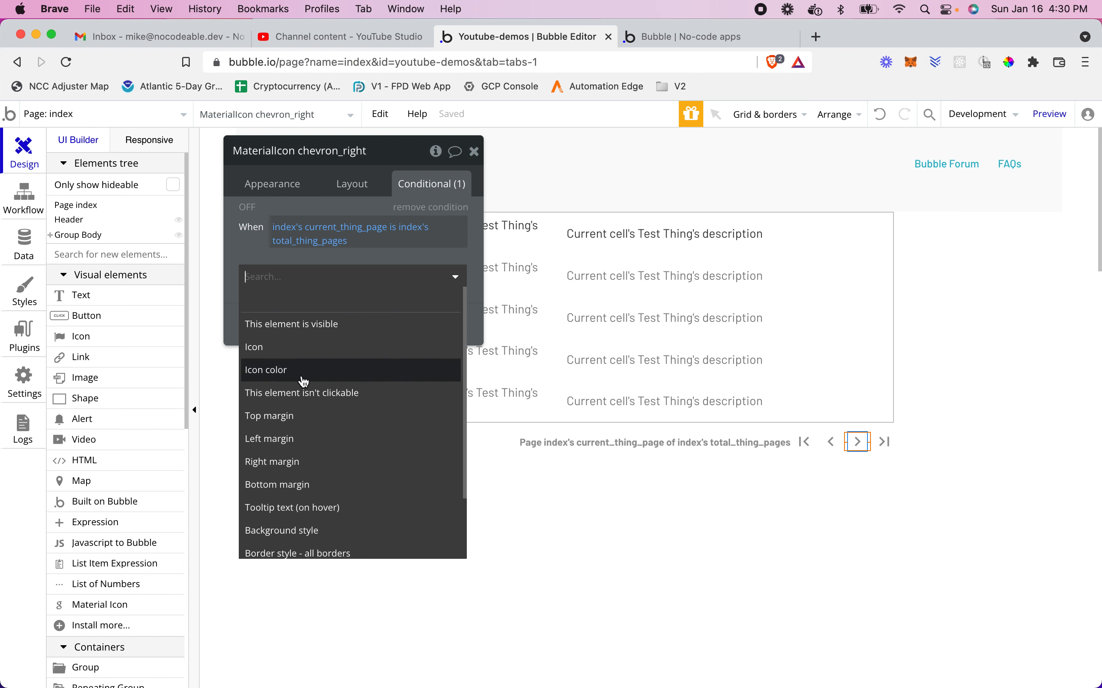
left_click(302, 393)
left_click(446, 272)
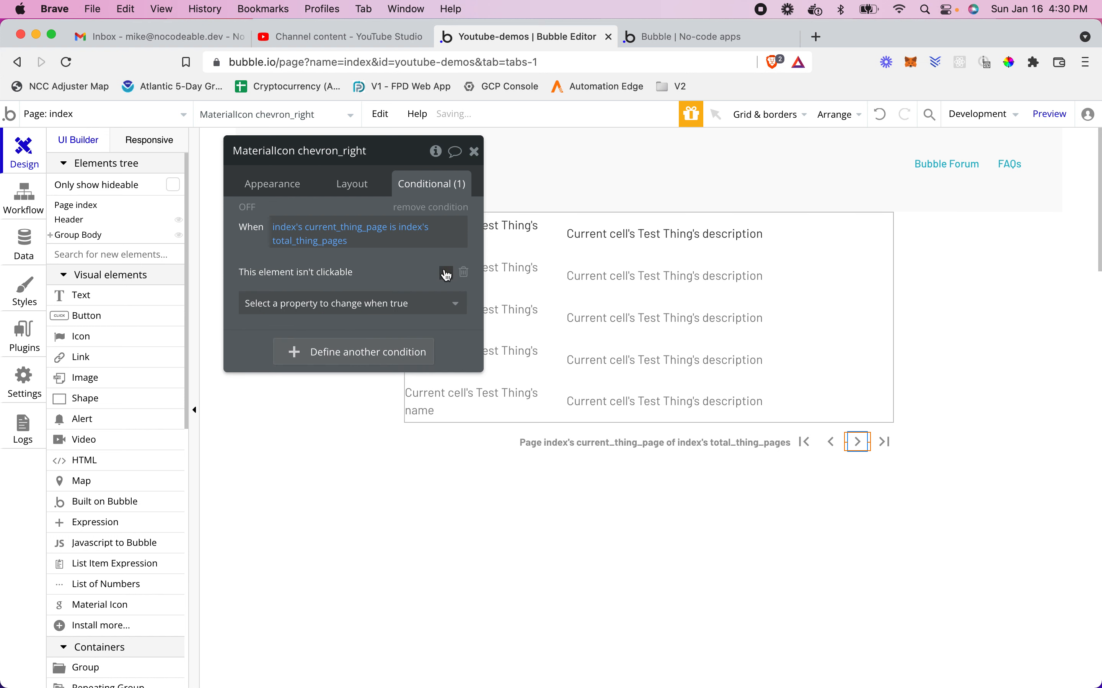
left_click(409, 309)
left_click(304, 395)
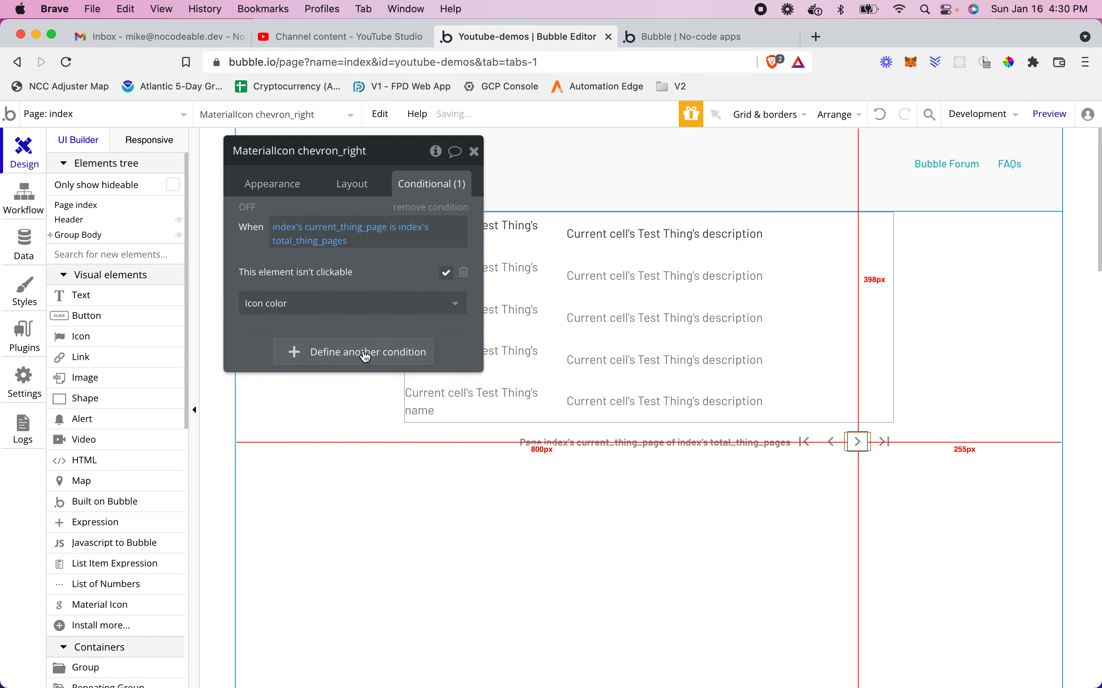
- Set the next-page icon's conditional icon color to #BFBFBF, the same as the last-page icon's
left_click(888, 447)
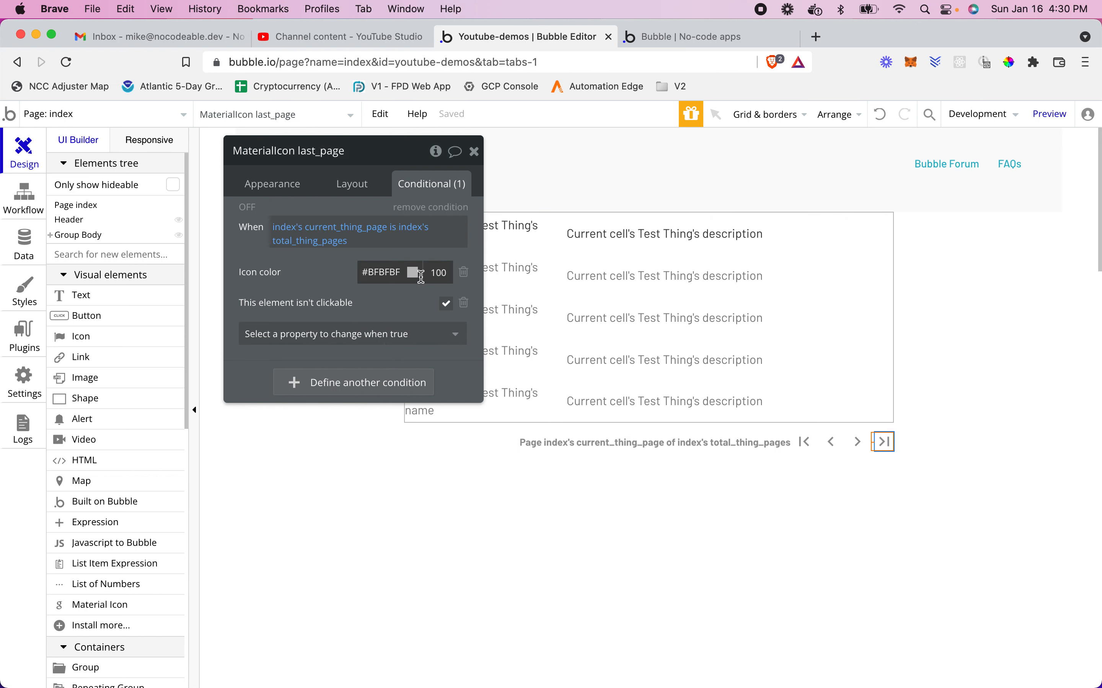
left_click(856, 442)
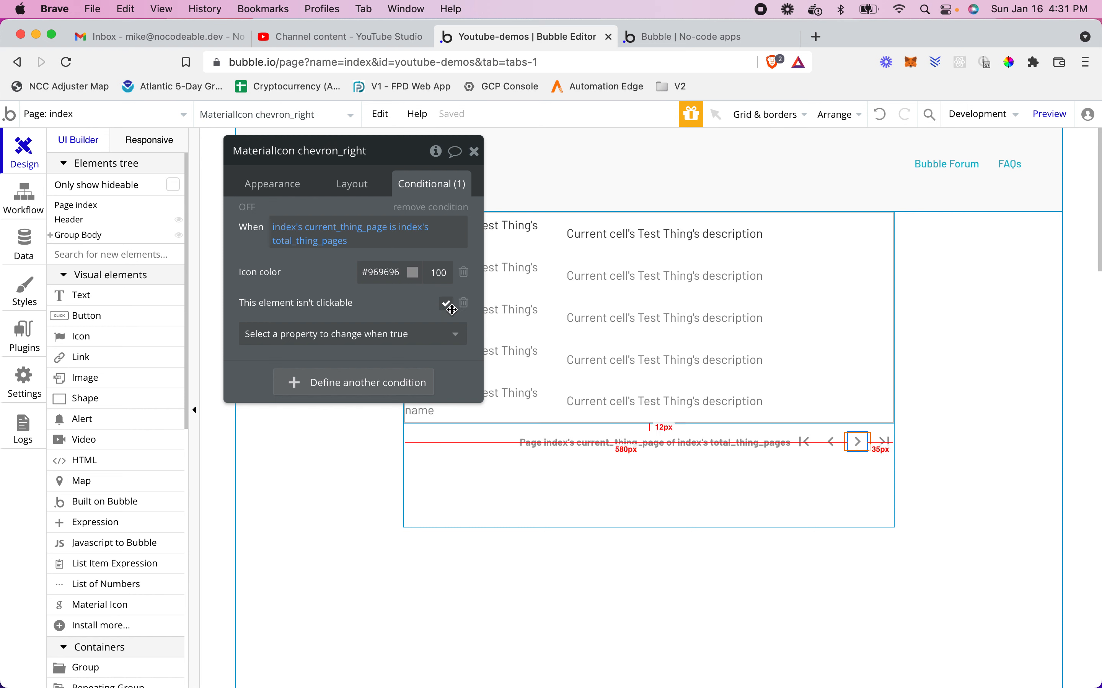
left_click(376, 270)
double_click(376, 267)
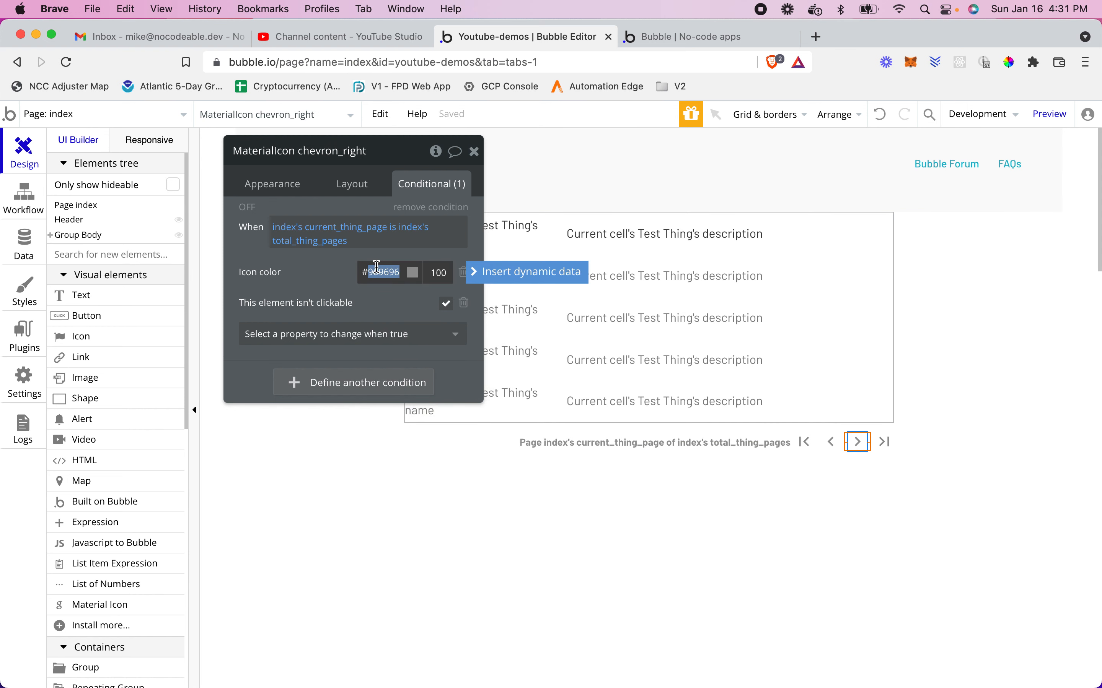
type("BFBFBF")
- Define a new condition on the previous-page icon and paste the copied page-comparison expression into it
left_click(831, 441)
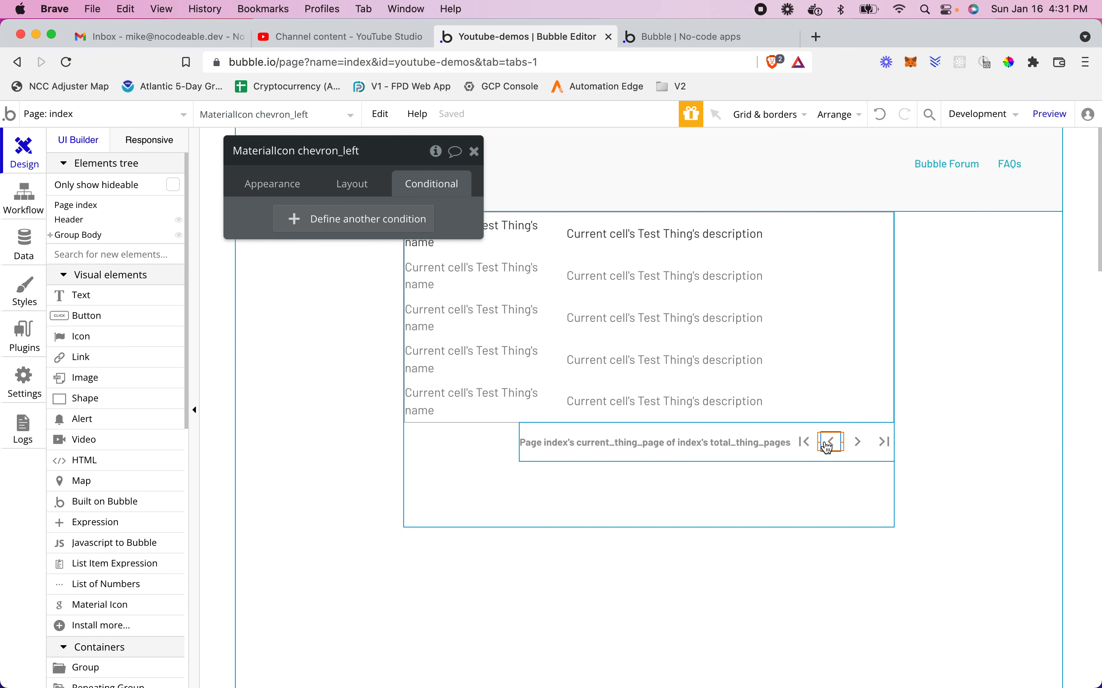
left_click(347, 223)
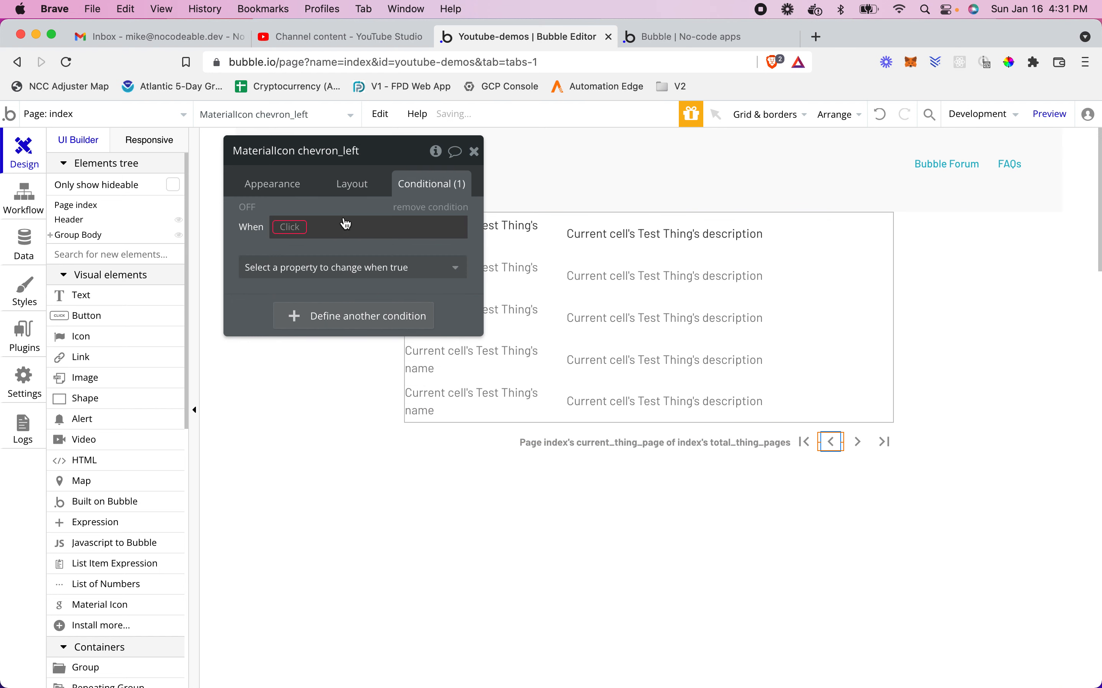
right_click(293, 235)
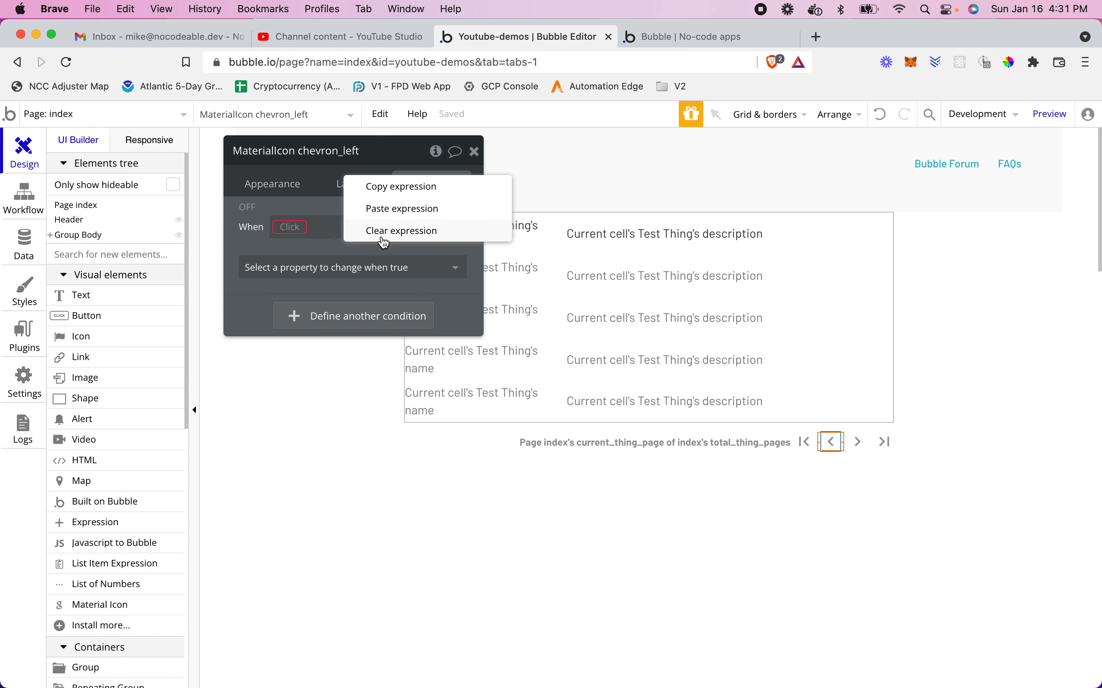
left_click(382, 211)
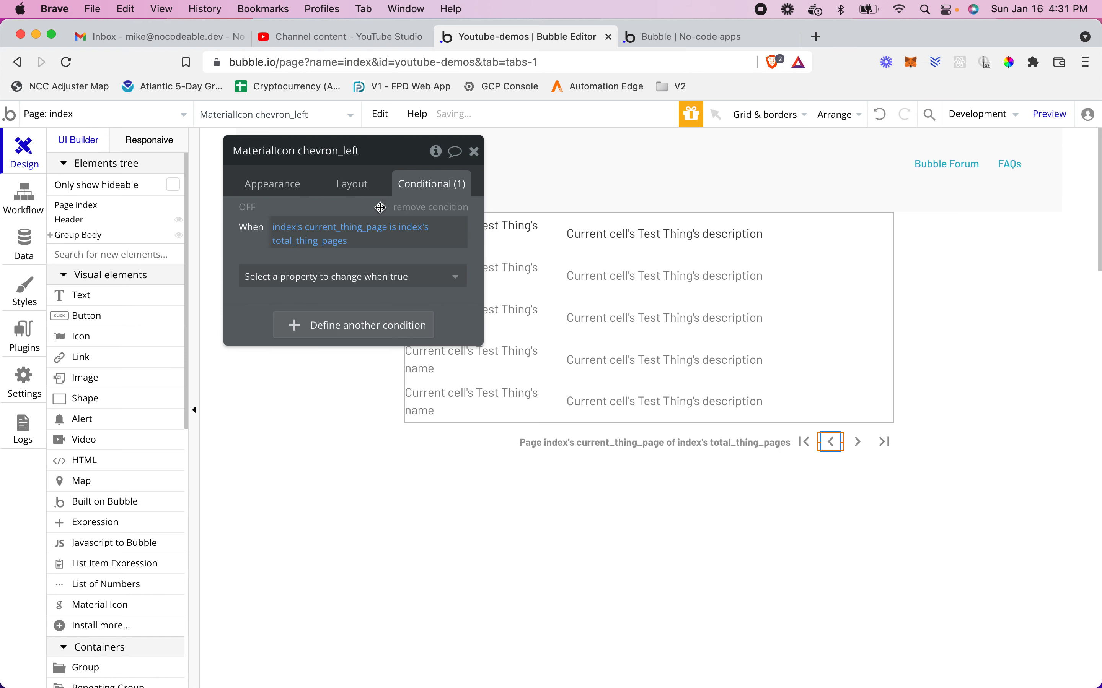
- Change the previous-page icon's condition so that it applies when index's current_thing_page is 1
left_click(345, 241)
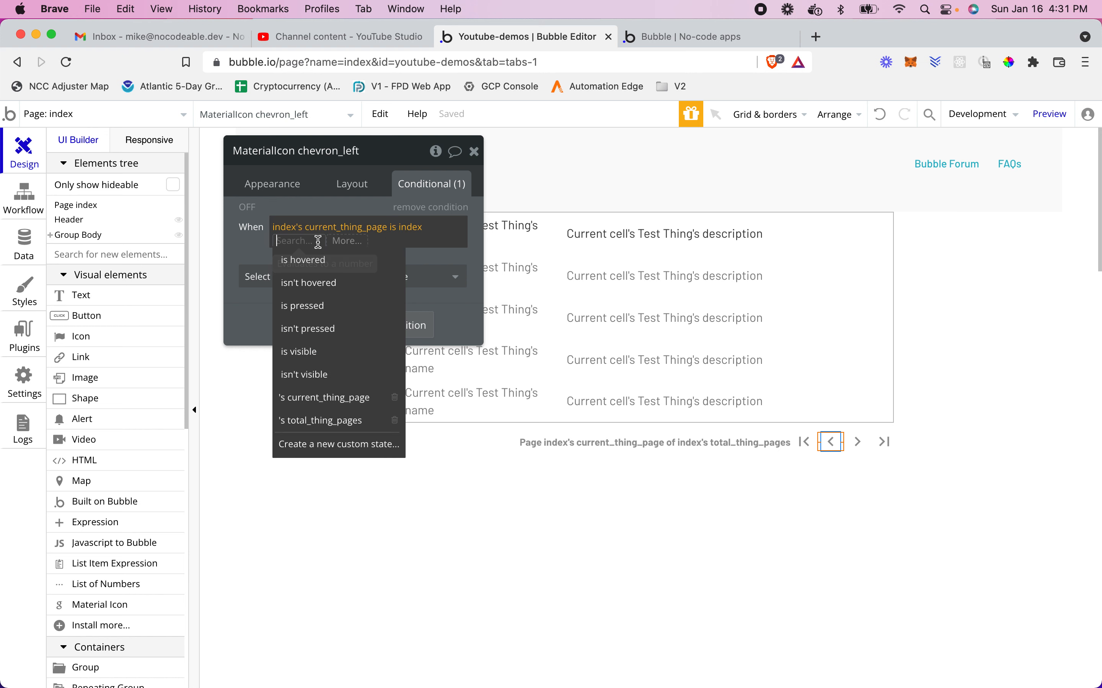
type("1")
left_click(435, 248)
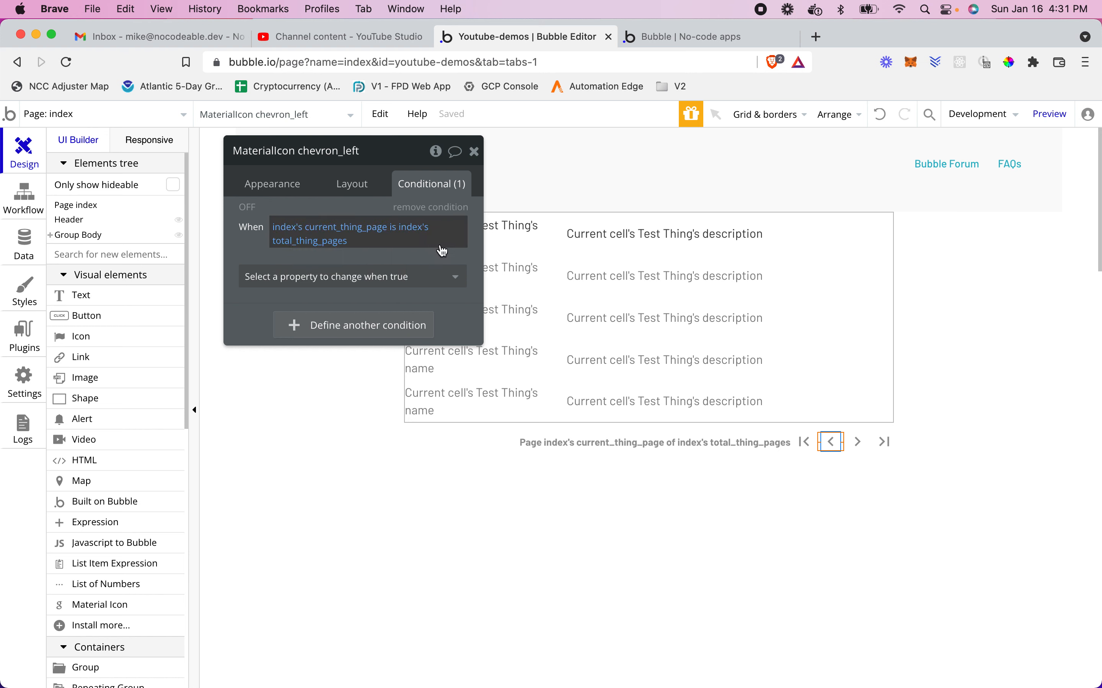
left_click(338, 242)
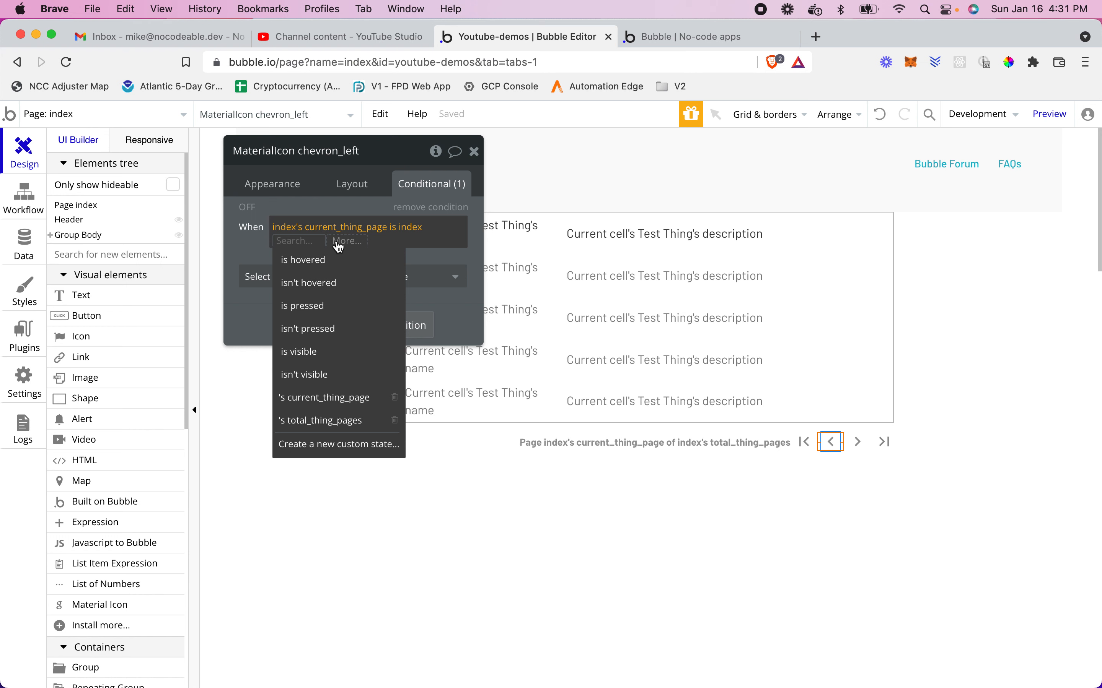
key("BackSpace")
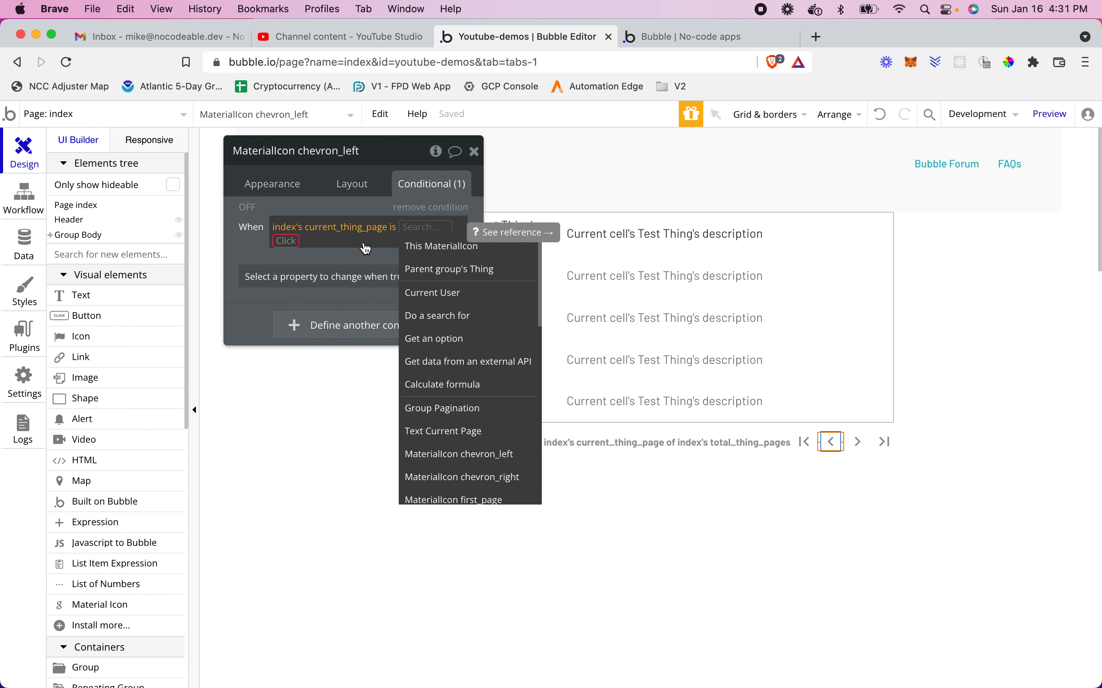
type("1")
key("Return")
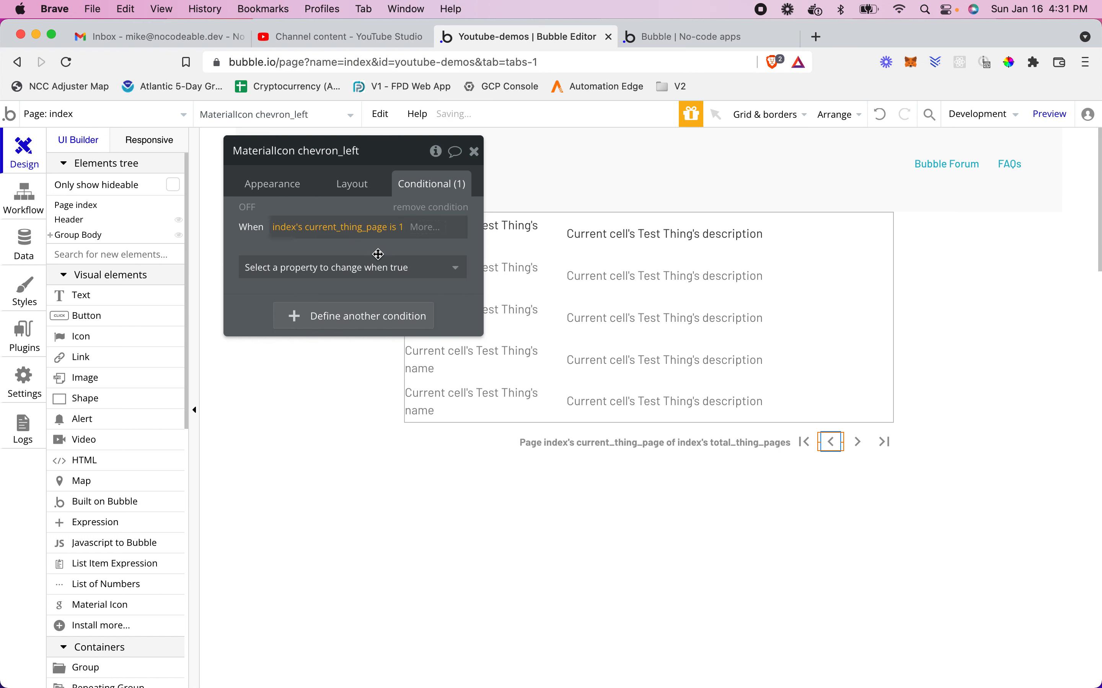
- In the previous-page icon's condition, make the element not clickable and set the icon color to #BFBFBF
left_click(364, 268)
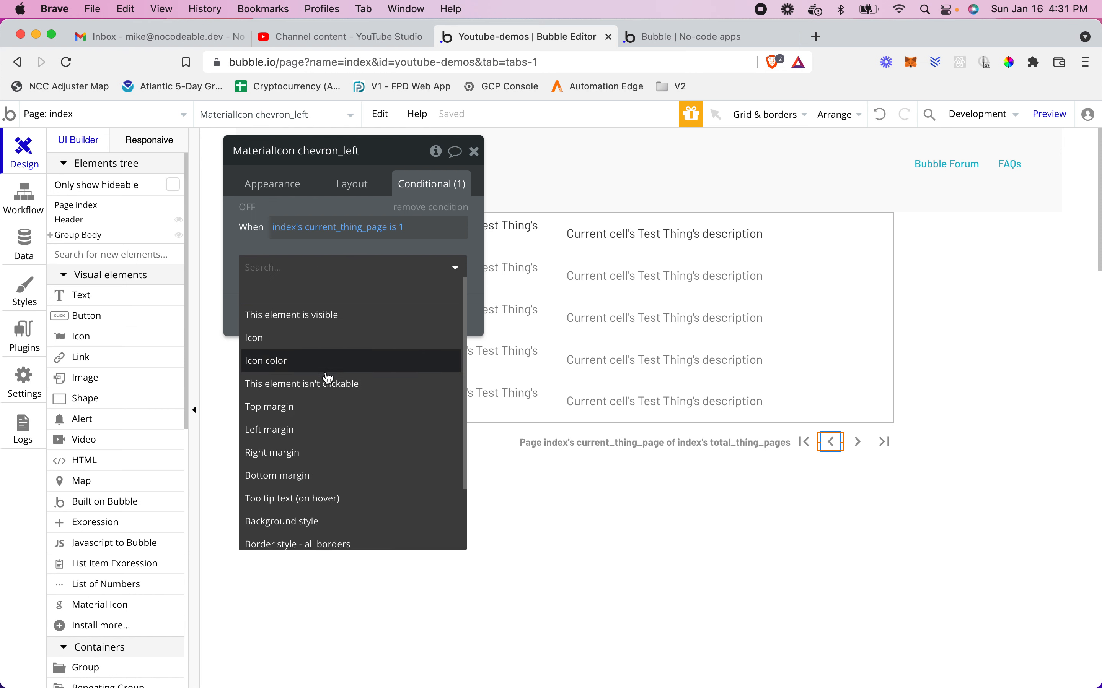
left_click(323, 387)
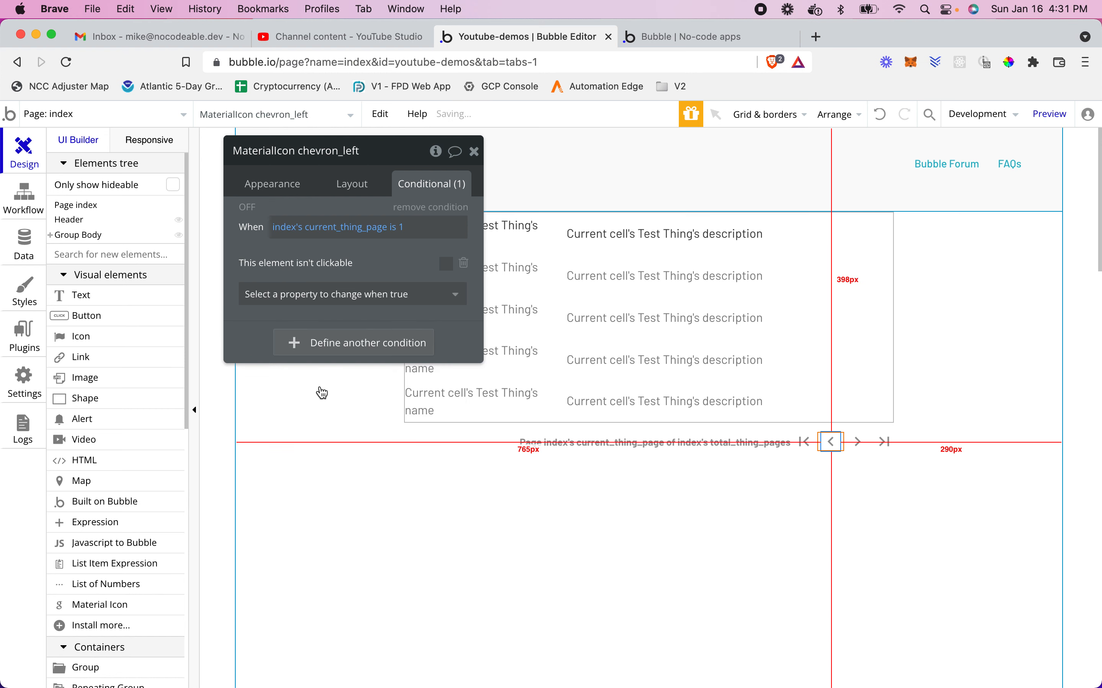
left_click(446, 265)
left_click(419, 295)
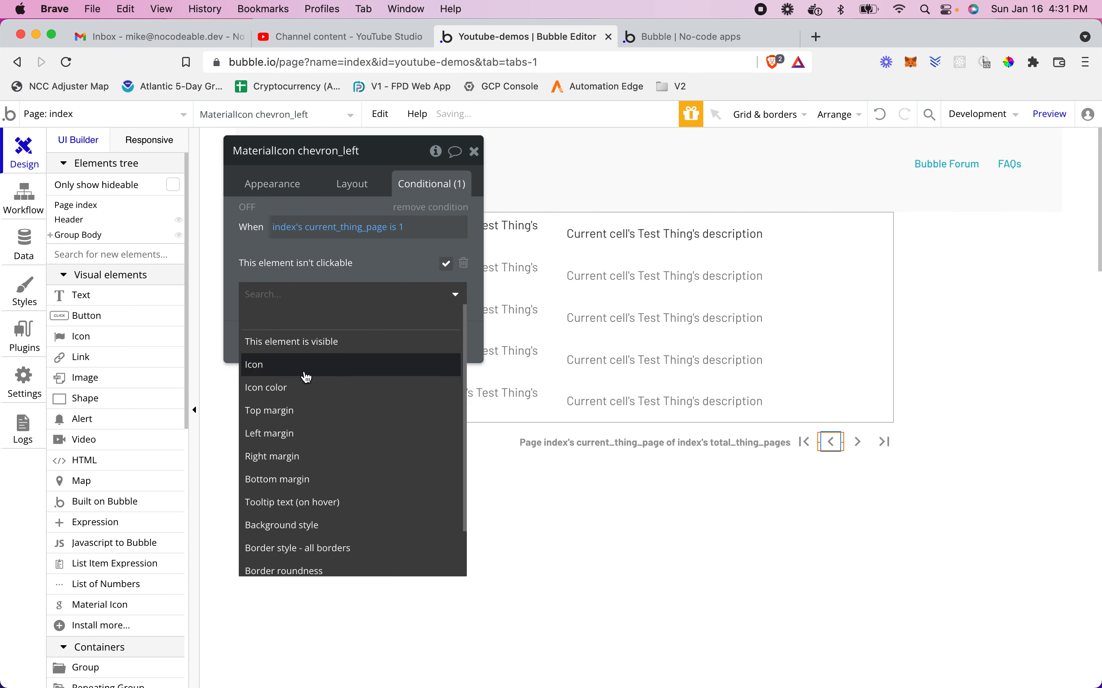
left_click(300, 391)
double_click(382, 263)
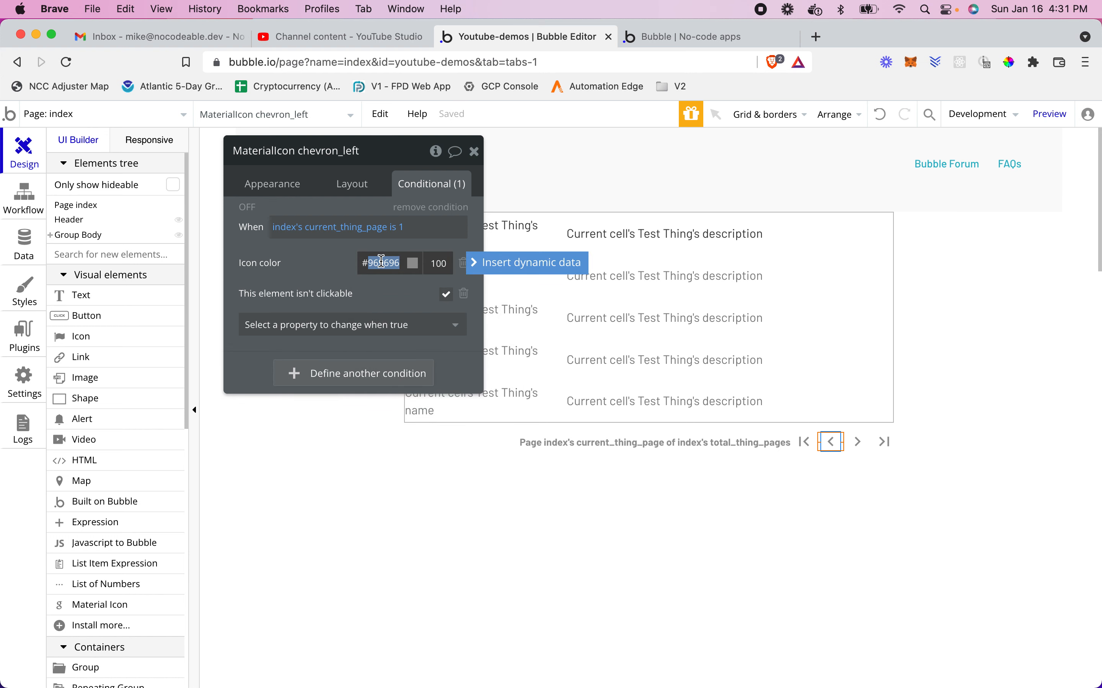
type("BFBFBF")
- Copy the previous-page icon's condition expression into a new condition on the first-page icon
right_click(371, 229)
left_click(455, 184)
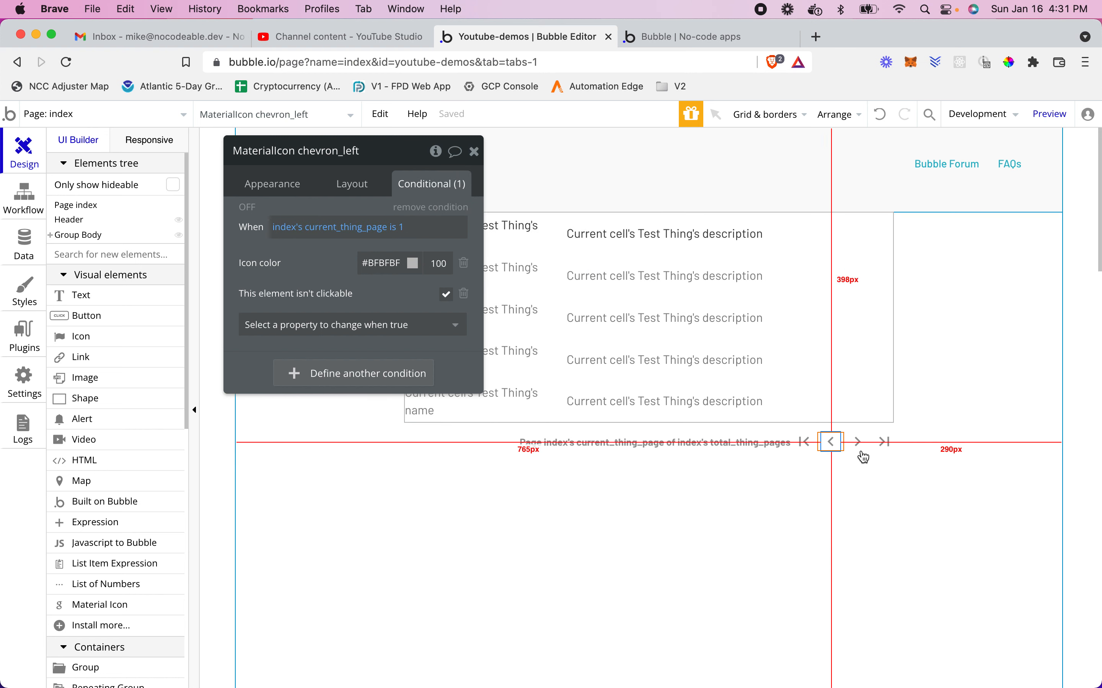
left_click(803, 442)
left_click(381, 223)
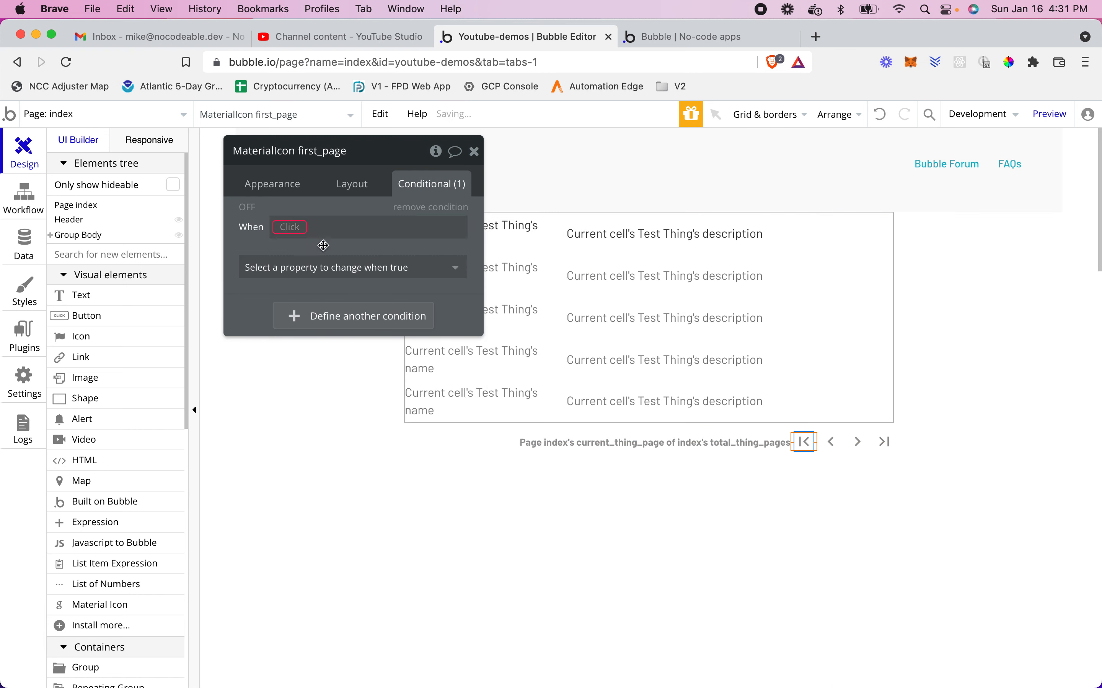
left_click(280, 234)
right_click(374, 229)
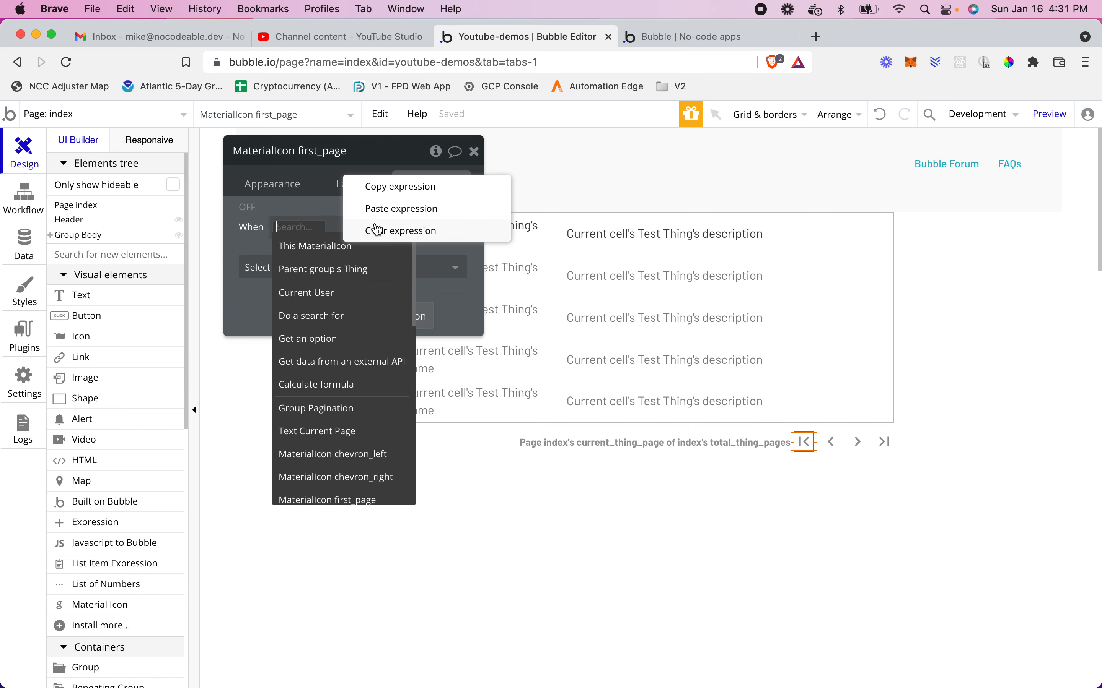
left_click(392, 208)
- In the first-page icon's condition, make the element not clickable and set the icon color to #BFBFBF
left_click(399, 273)
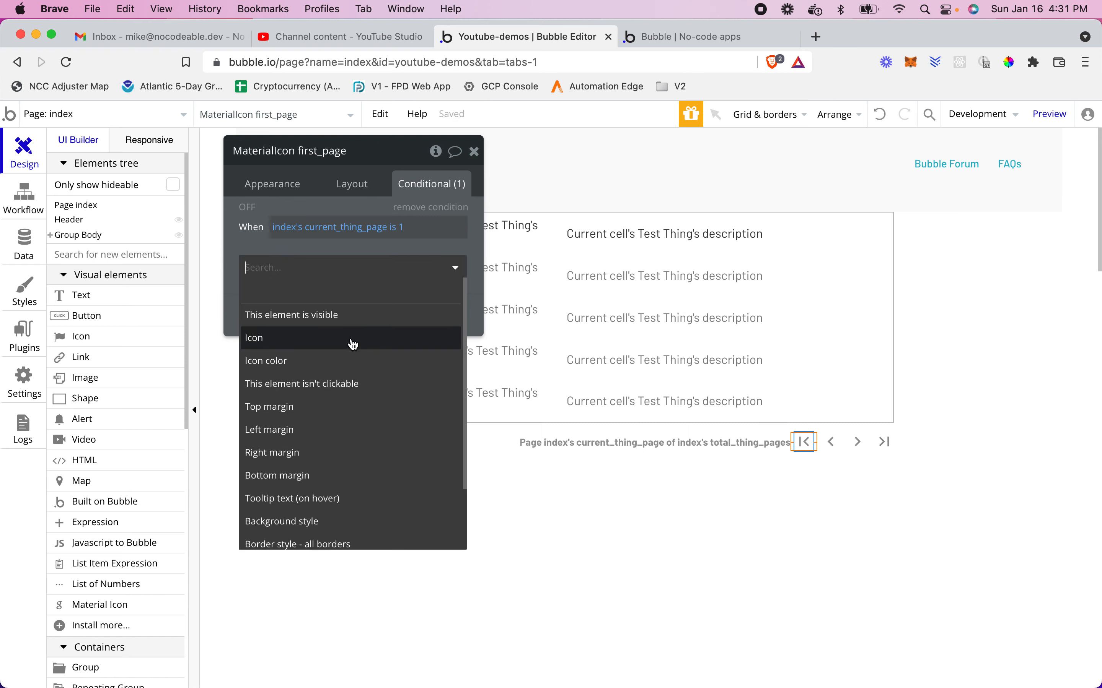
left_click(342, 384)
left_click(443, 267)
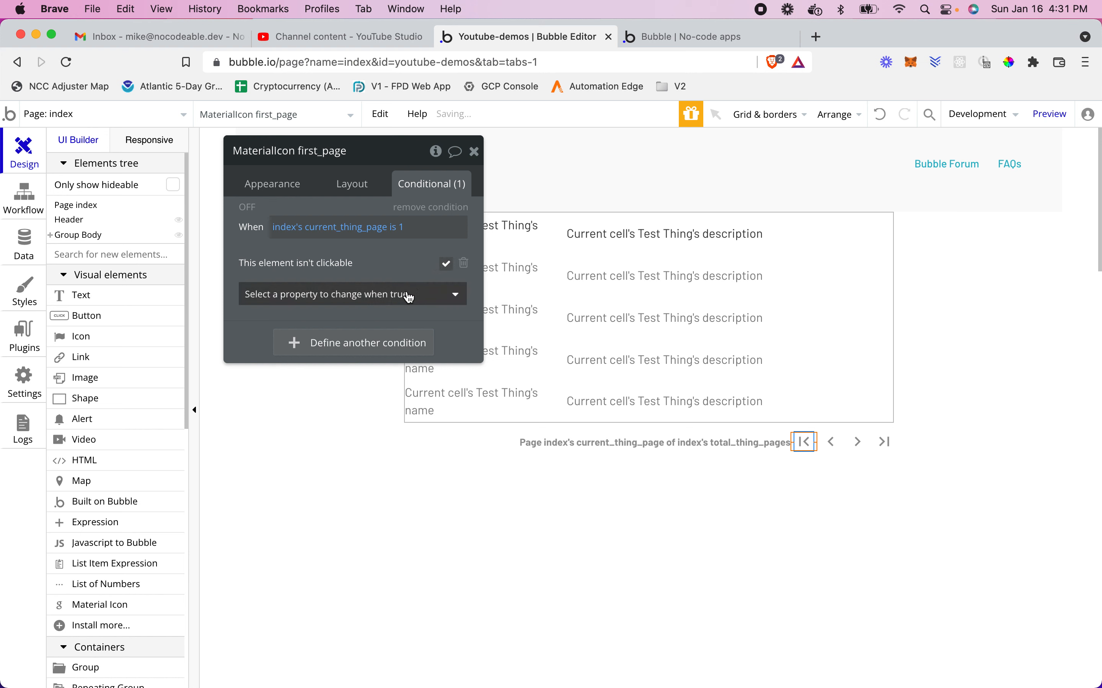
left_click(450, 293)
left_click(322, 387)
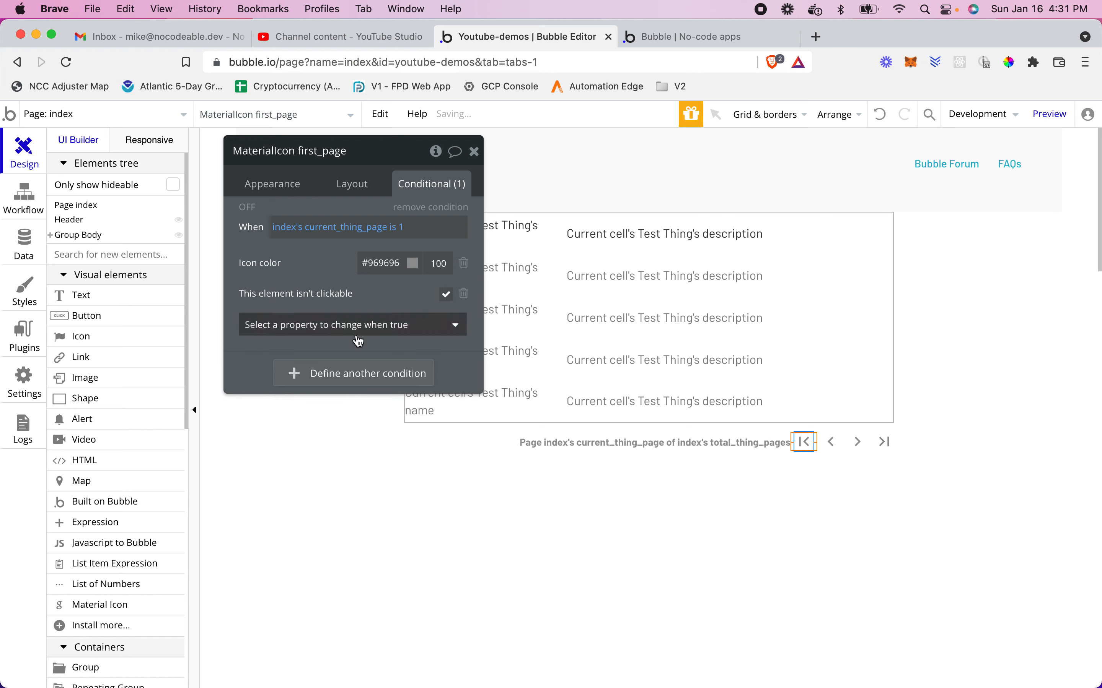
double_click(390, 263)
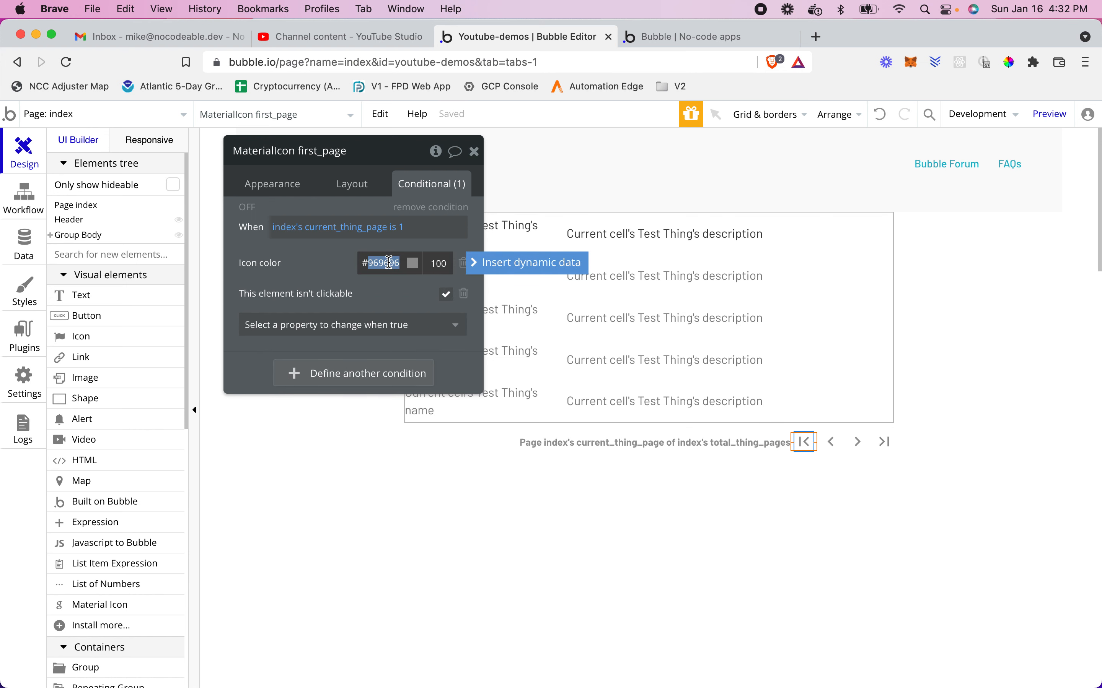
type("BFBFBF")
- Switch to the app preview, refresh it, and test the first, previous, next and last page icons across the pages
left_click(684, 35)
left_click(642, 116)
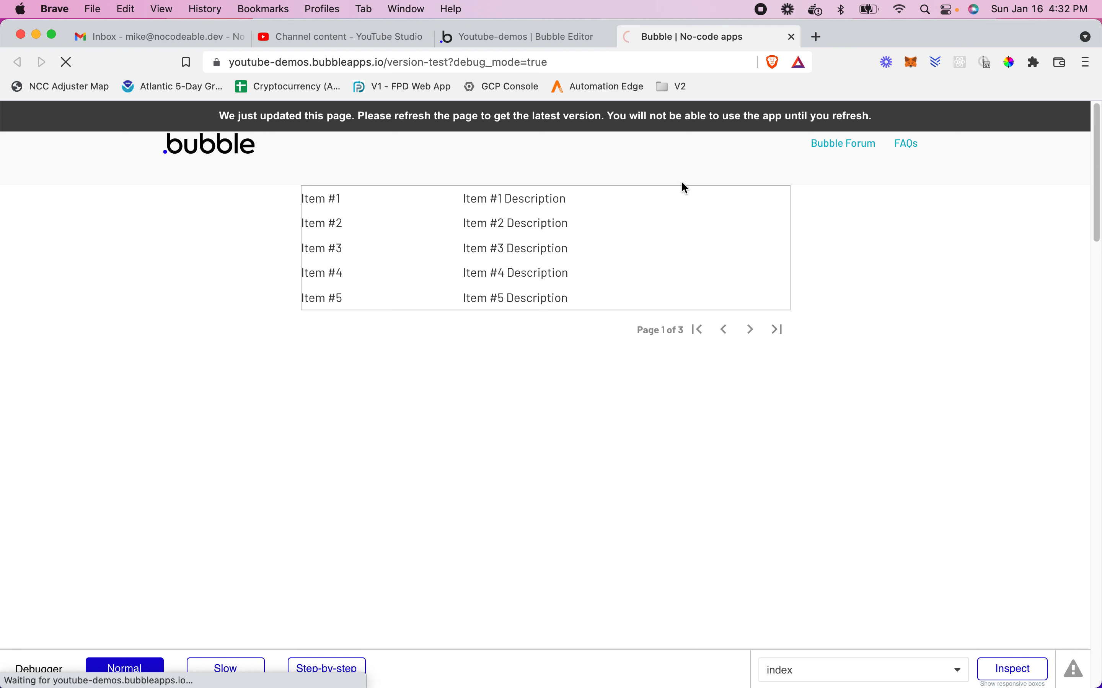
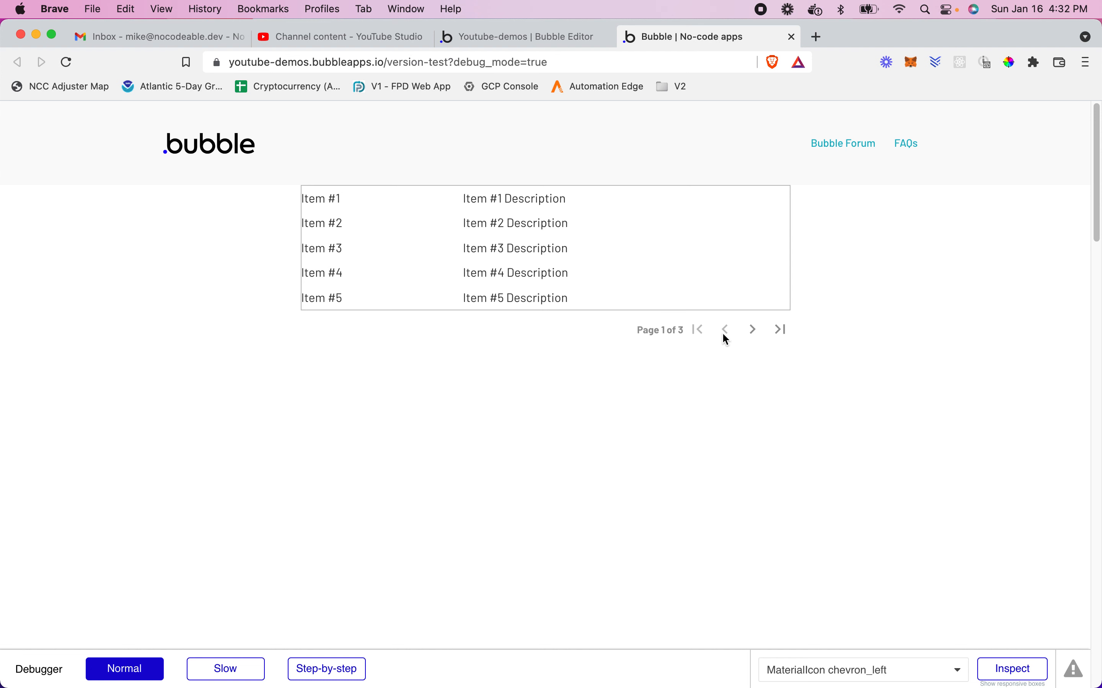
left_click(755, 331)
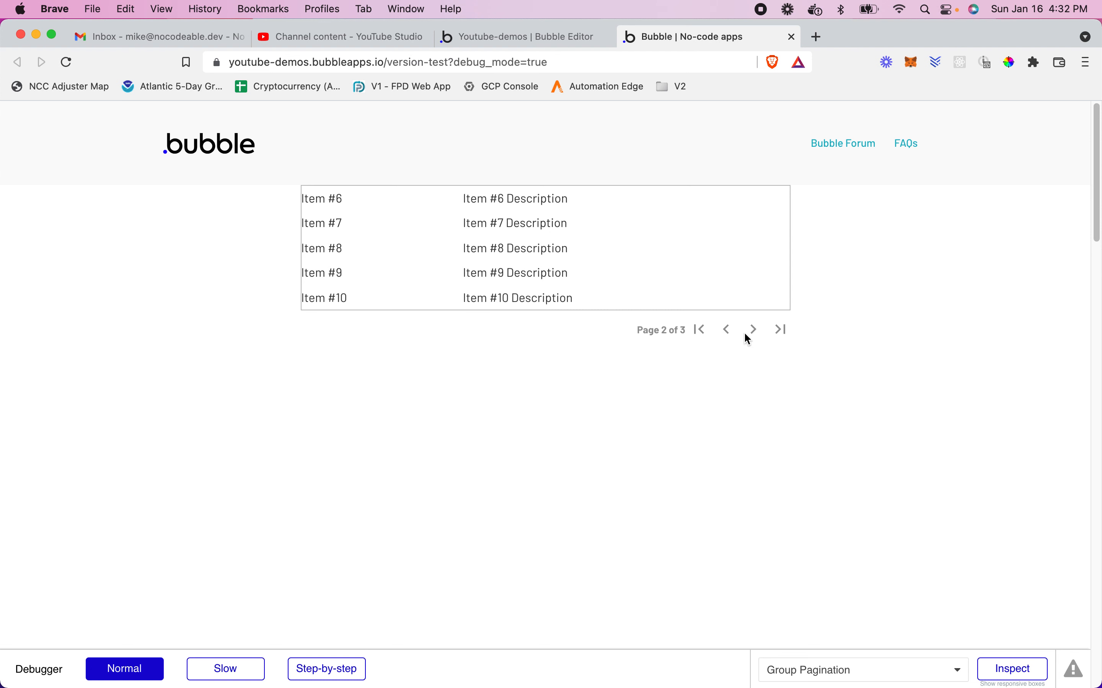
left_click(779, 329)
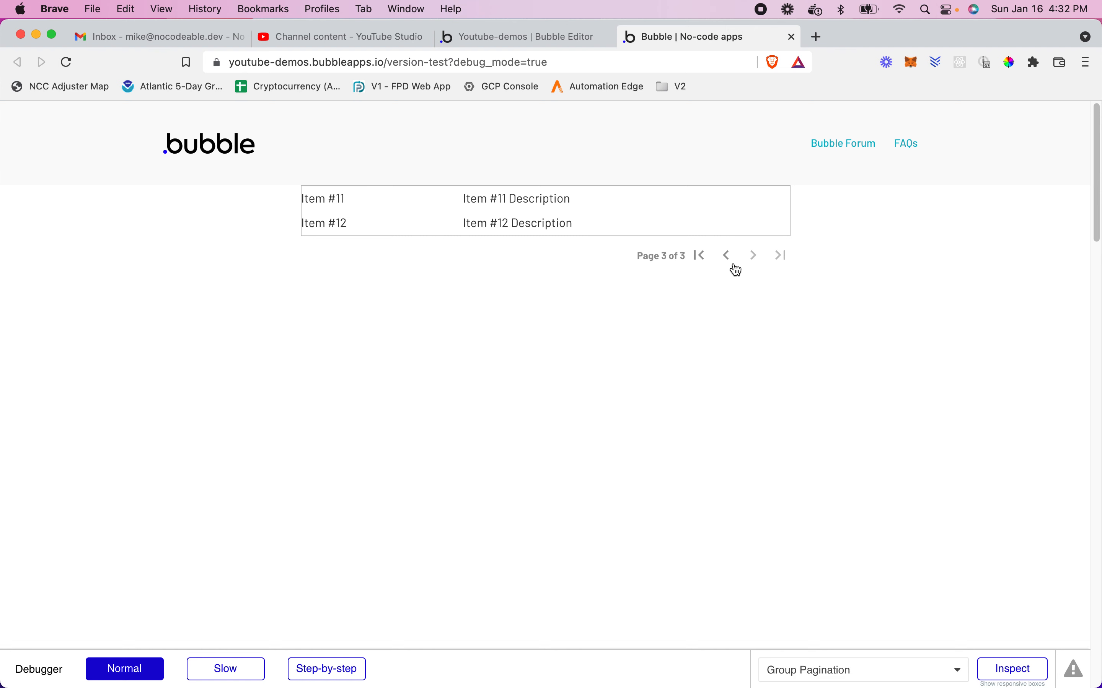
left_click(702, 255)
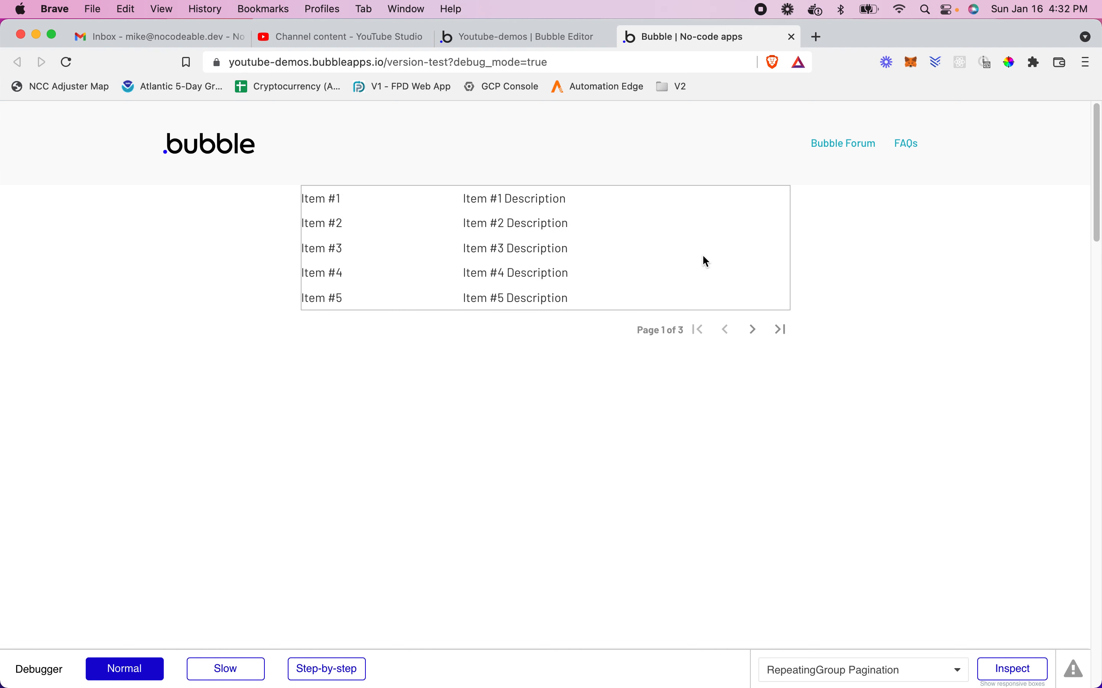
left_click(758, 335)
left_click(778, 331)
left_click(727, 256)
left_click(701, 328)
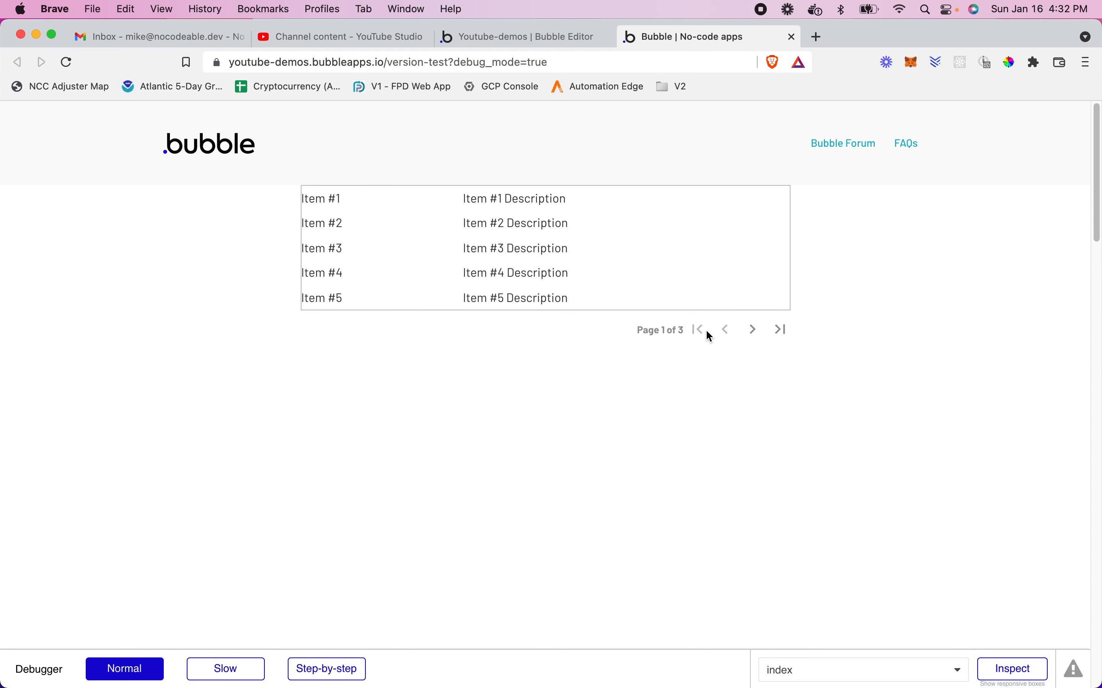
left_click(755, 332)
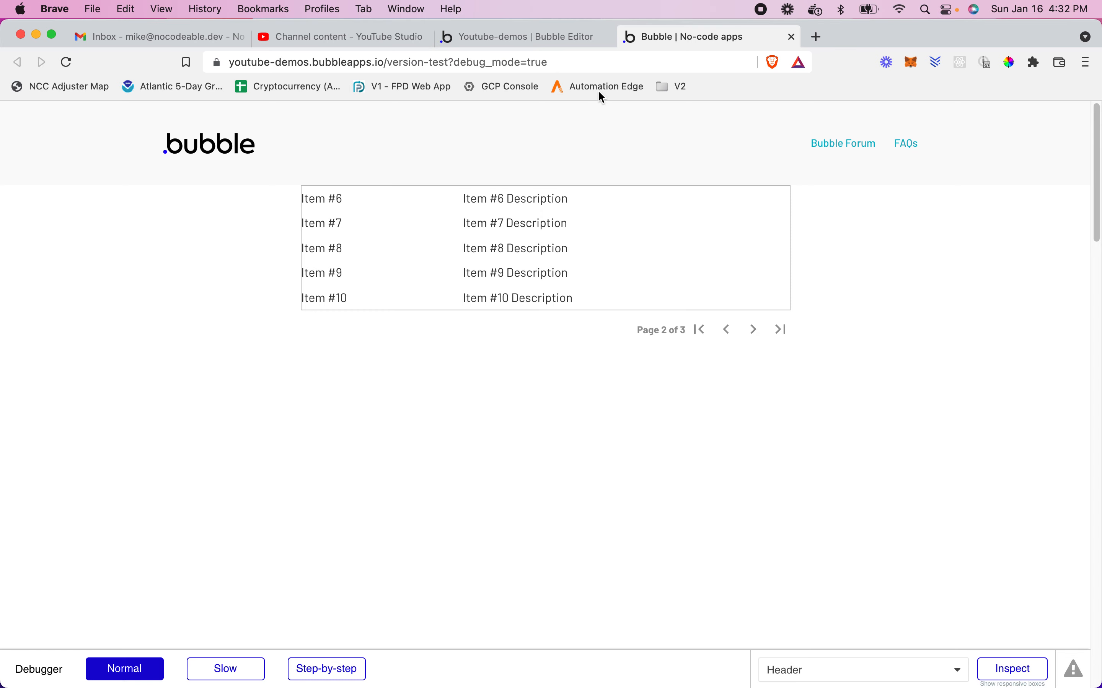
- Return to the Bubble editor and review the index page's custom states and the page-load workflow's Set state action
left_click(556, 40)
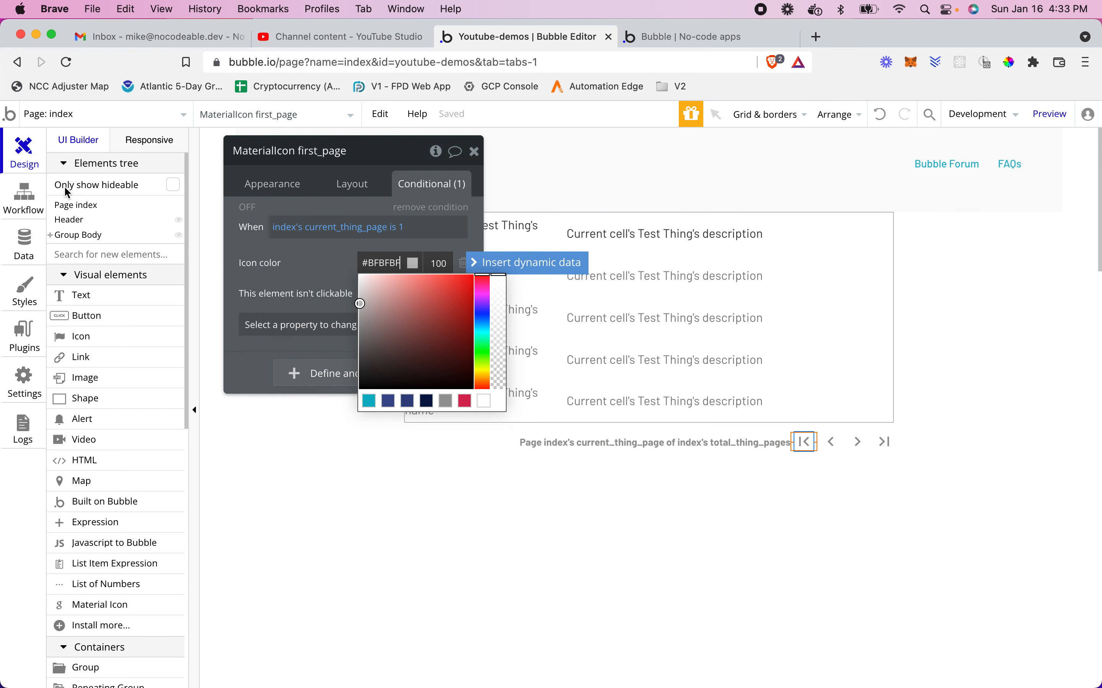
left_click(75, 205)
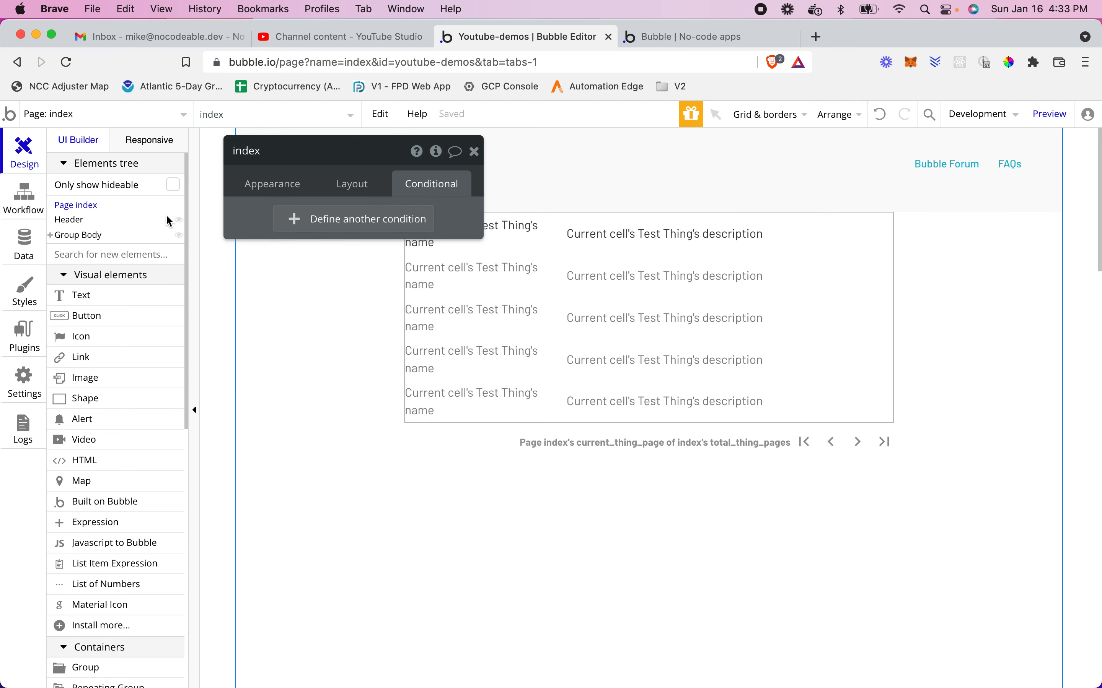
left_click(436, 151)
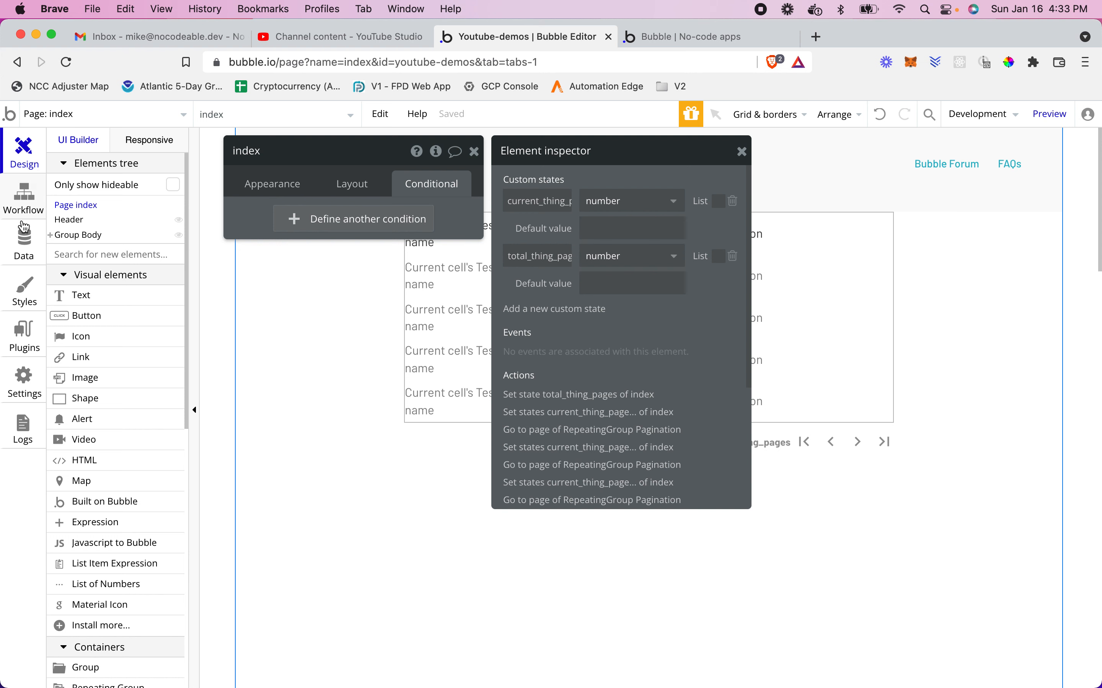
left_click(25, 196)
left_click(132, 210)
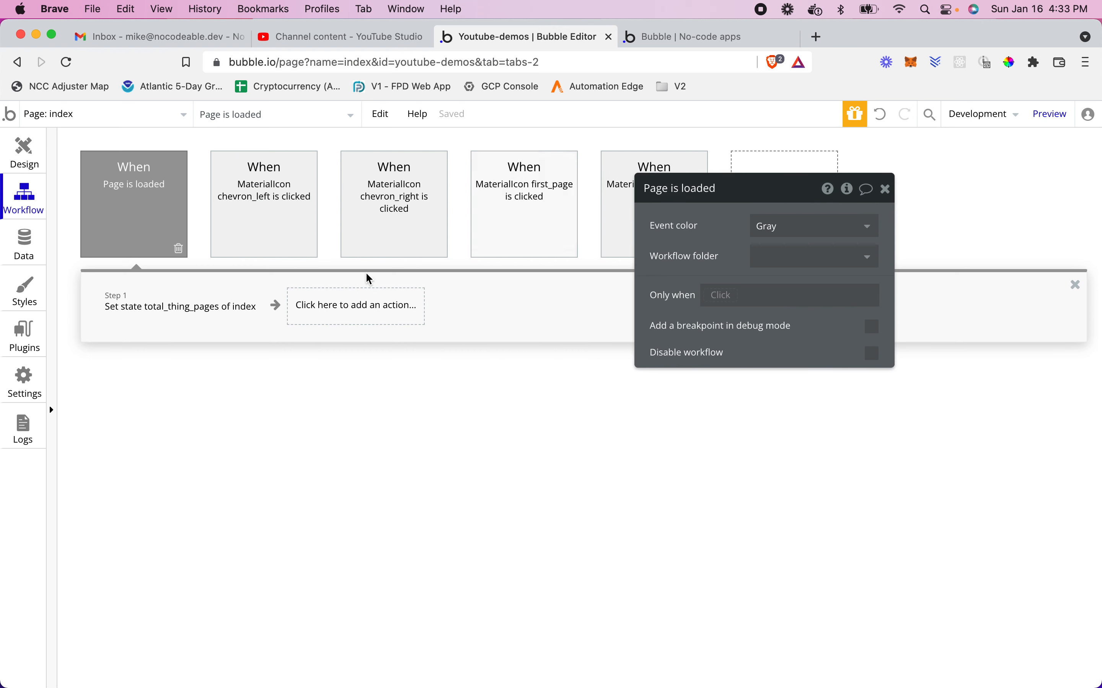
left_click(219, 311)
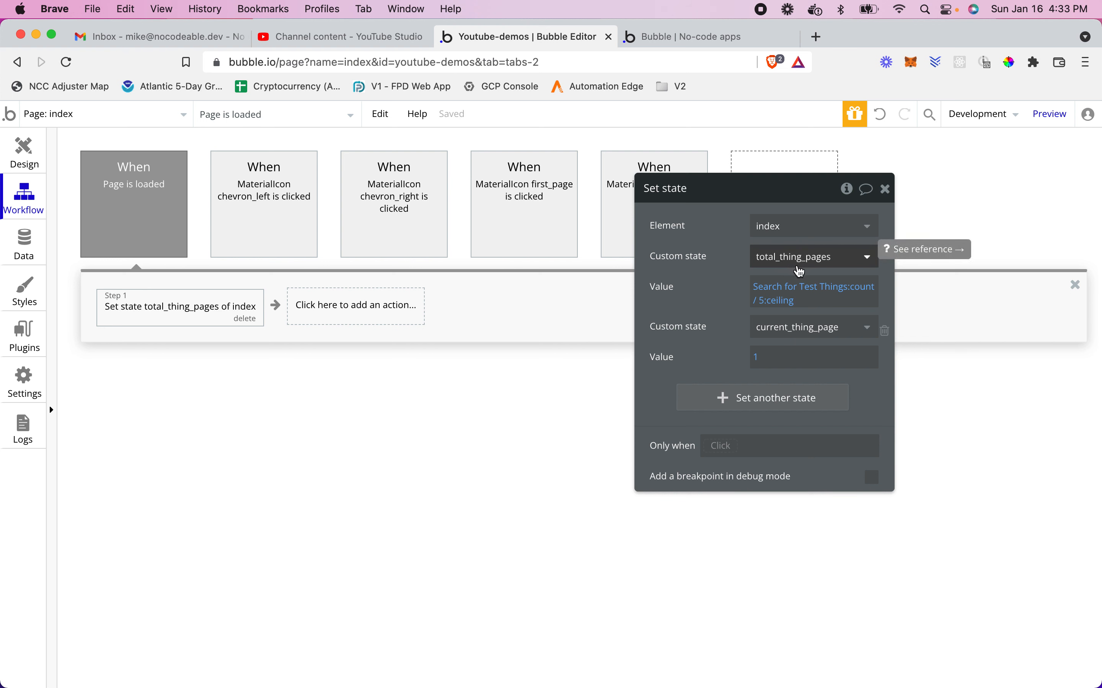
- Check the list in the app preview, and return to the index page's design in the Bubble editor
left_click(708, 37)
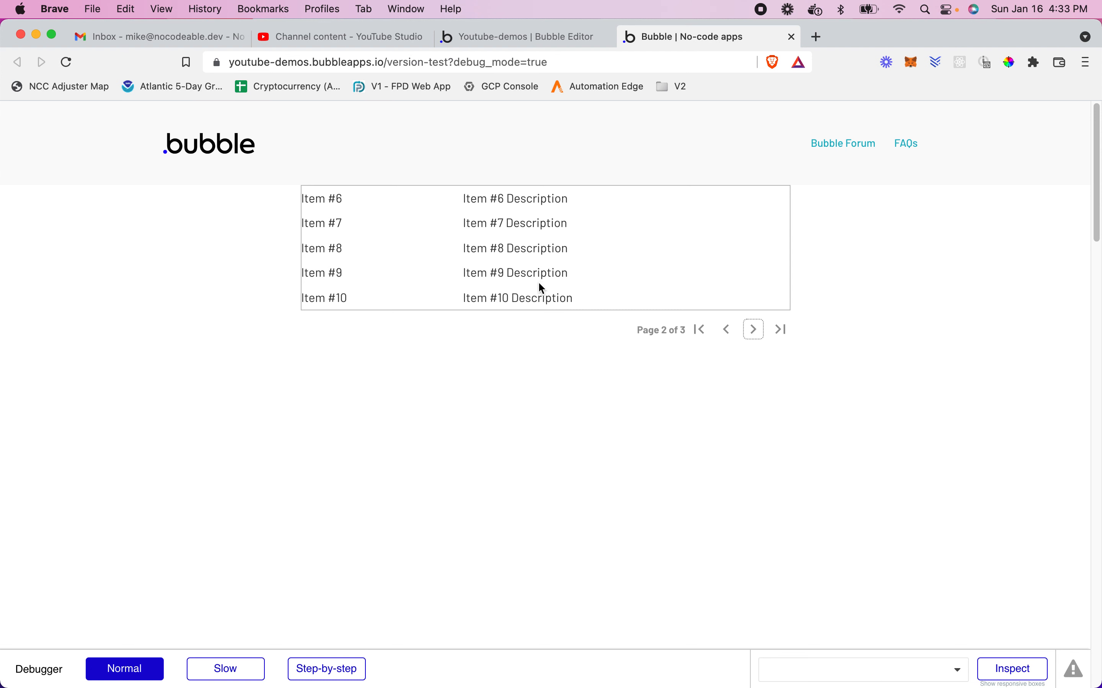
left_click(520, 35)
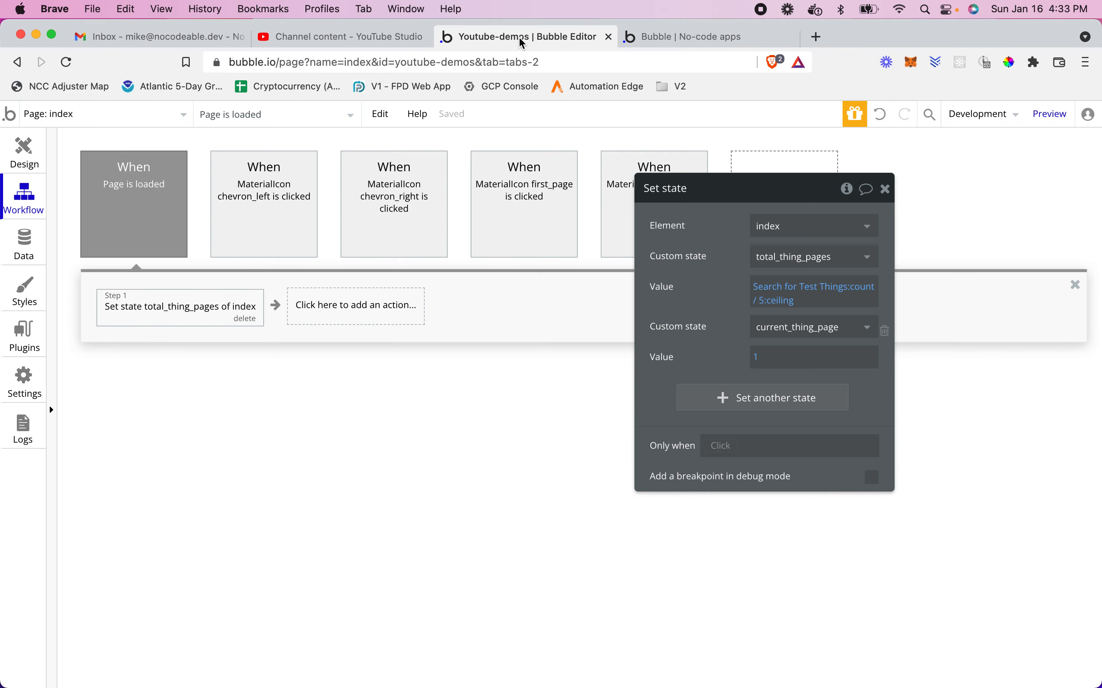
left_click(23, 153)
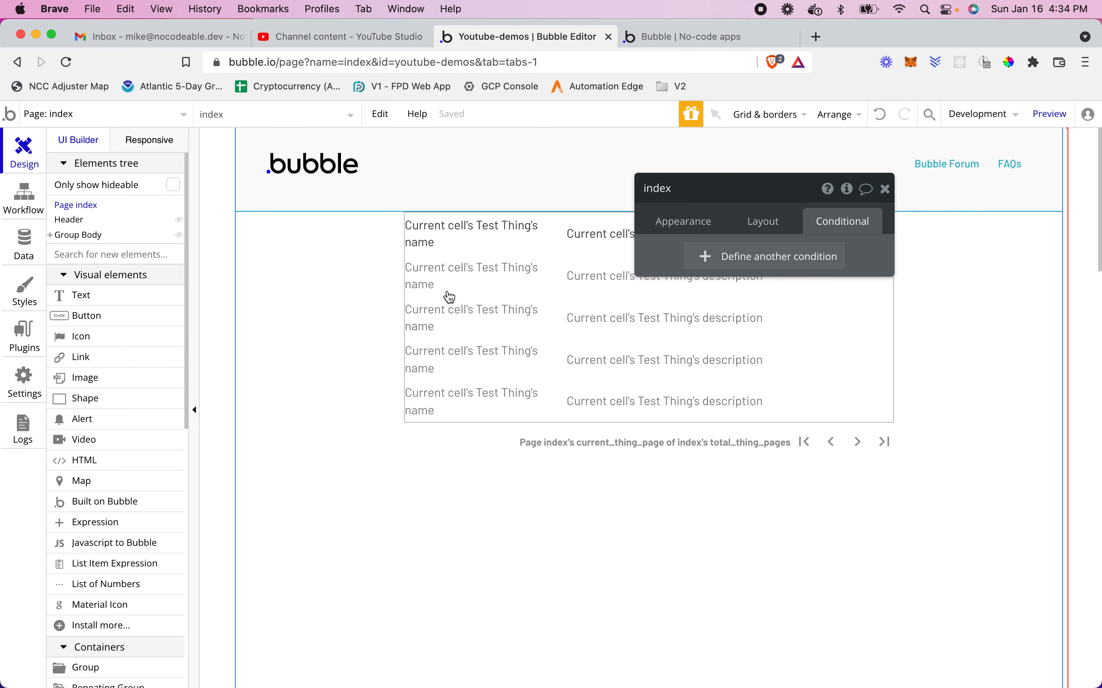
- Try to set the fixed number of rows of RepeatingGroup Pagination to a custom value such as 25
left_click(812, 345)
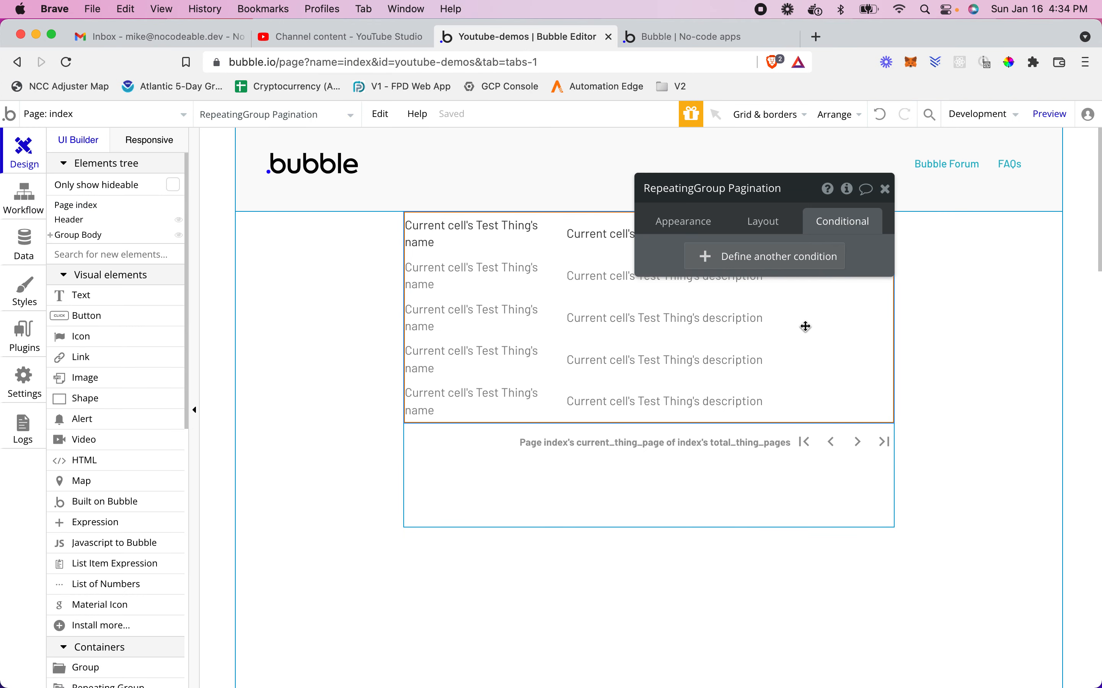
left_click(687, 222)
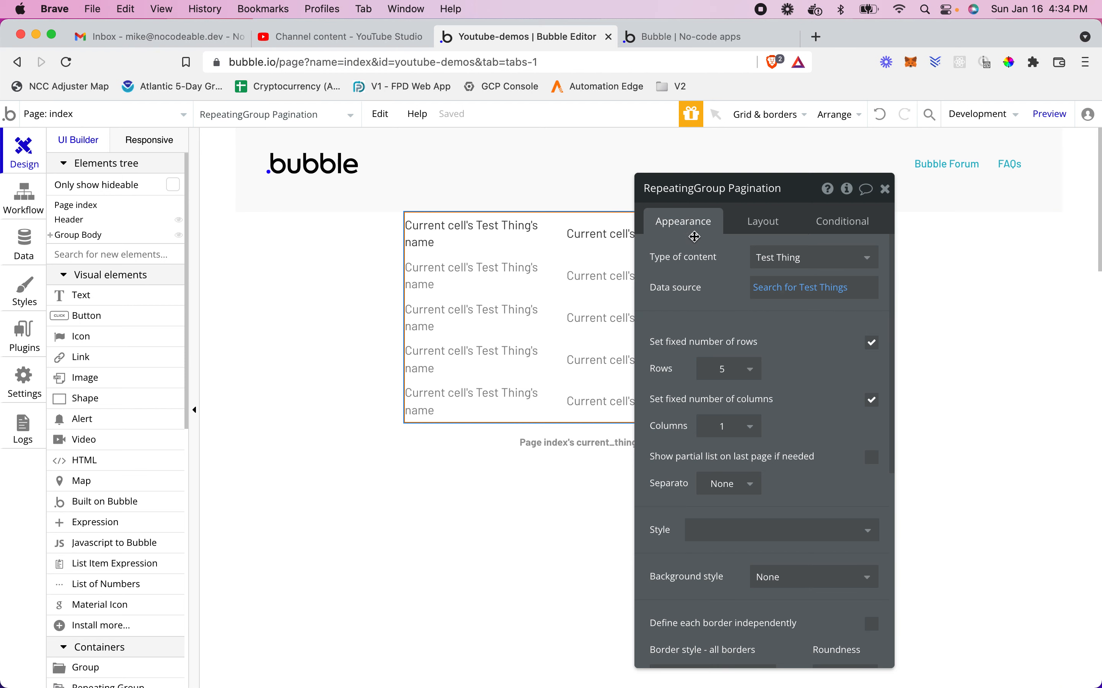
left_click(757, 378)
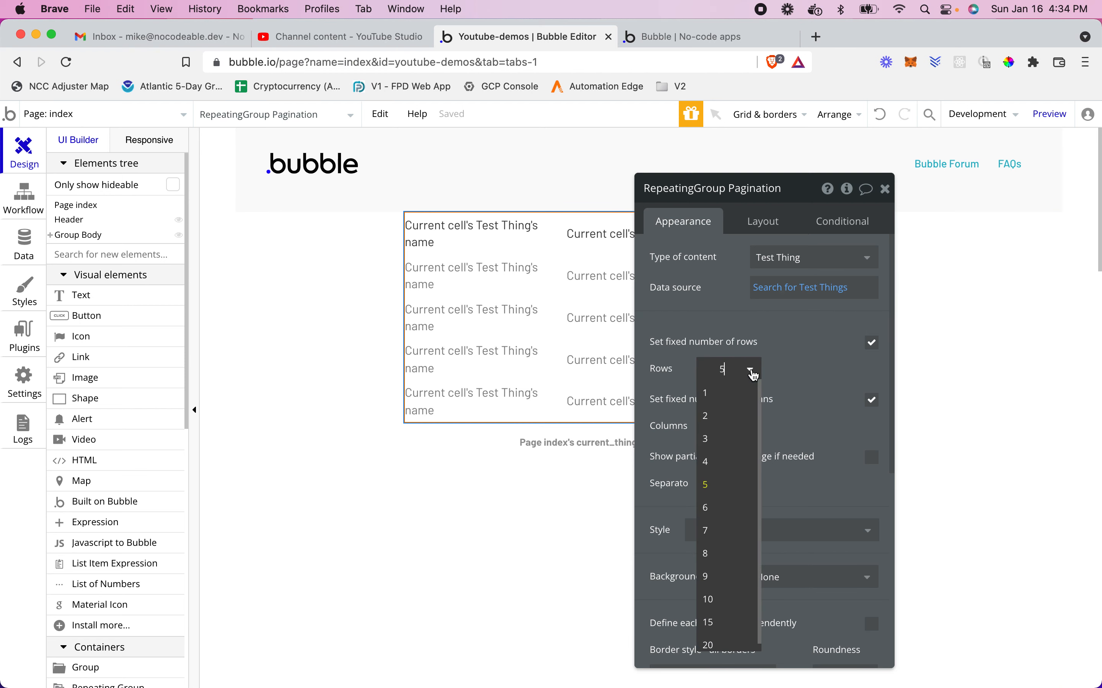
left_click(711, 375)
left_click(718, 369)
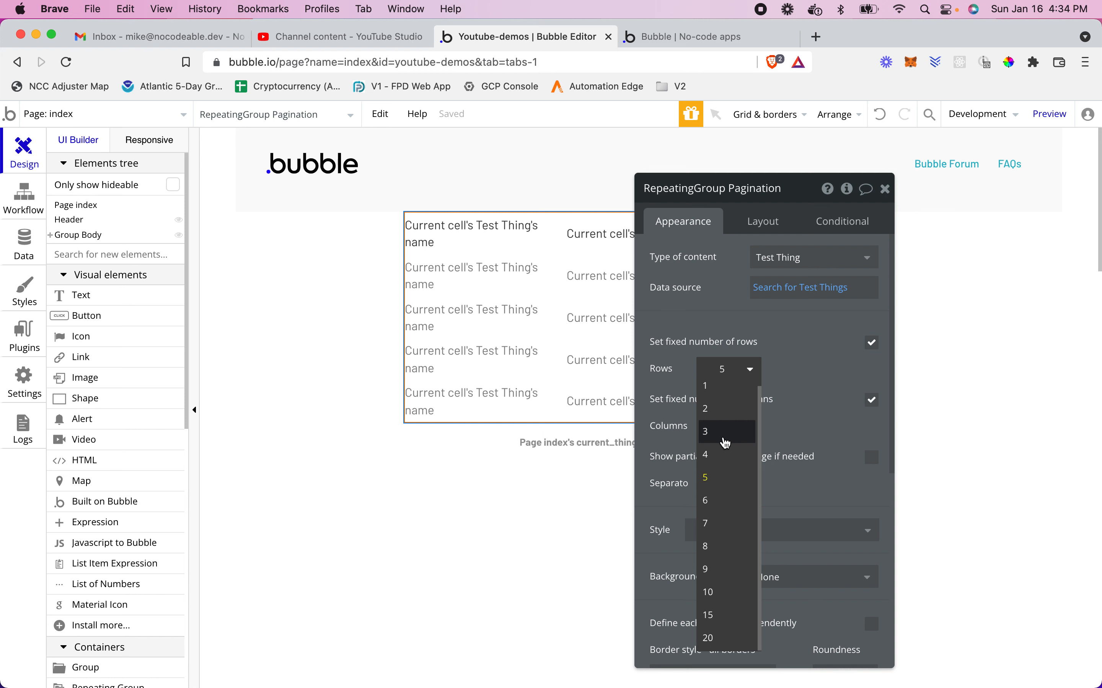
left_click(723, 366)
double_click(725, 367)
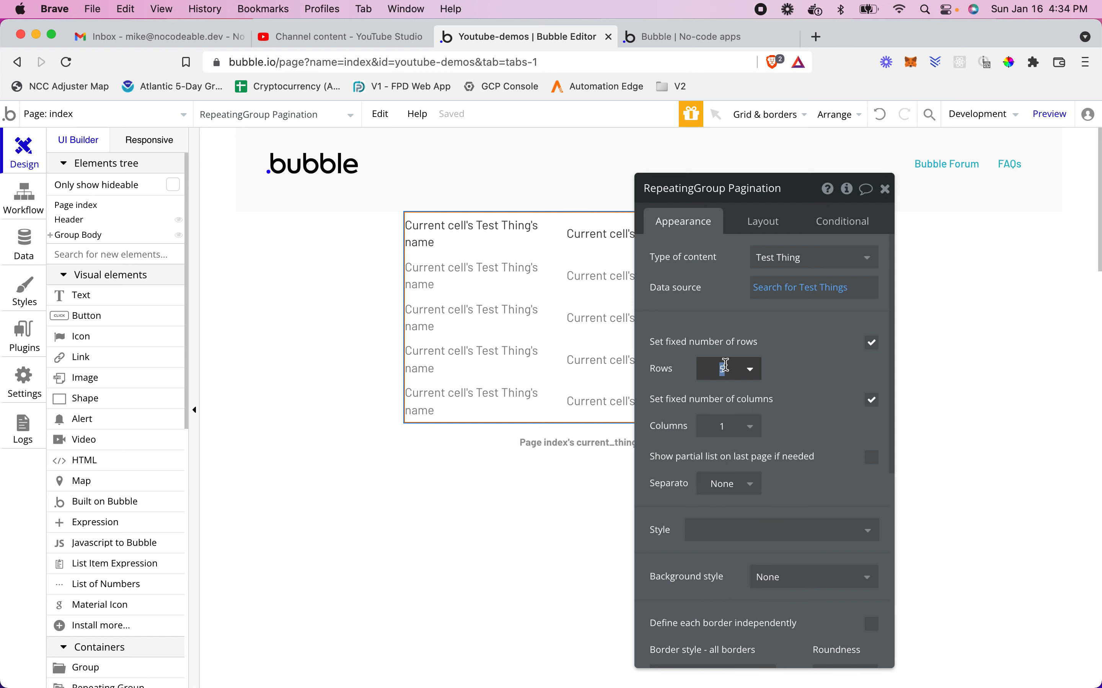
type("25")
double_click(723, 367)
type("0")
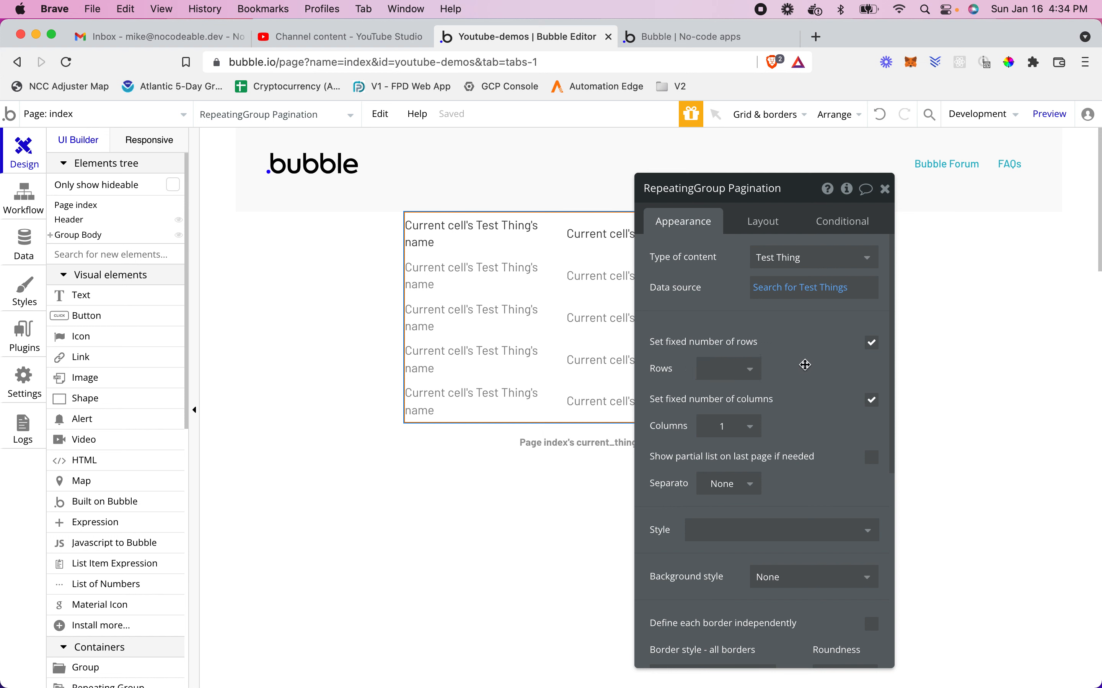
- Set the repeating group's fixed number of rows to 5, and switch to the app preview and refresh it
left_click(753, 375)
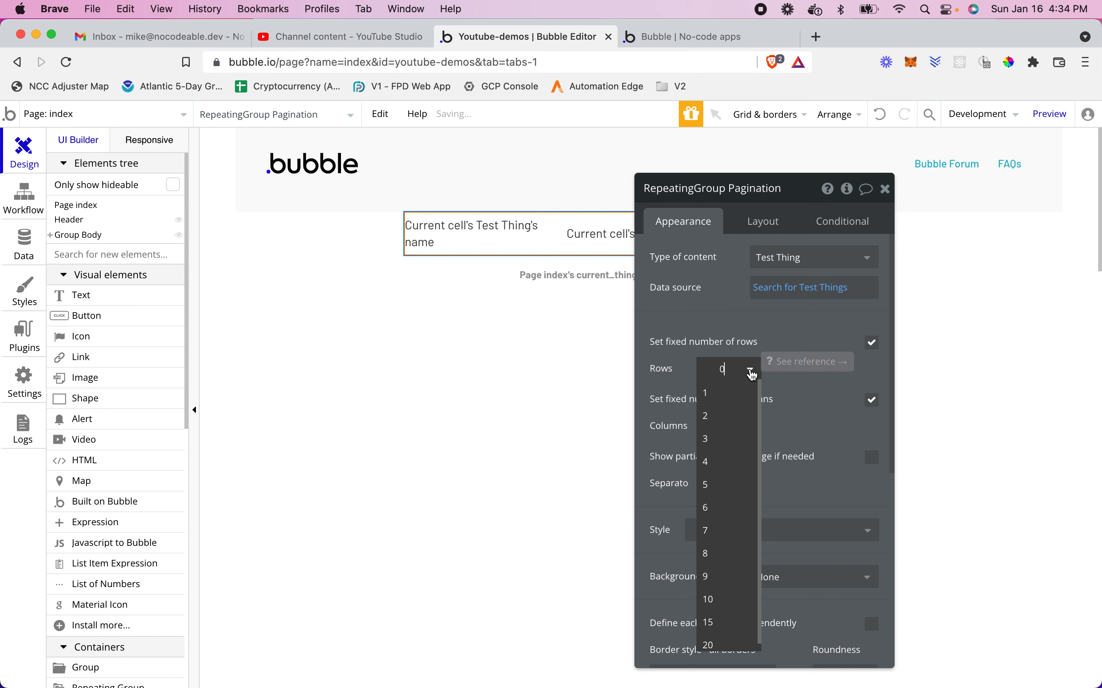
left_click(712, 487)
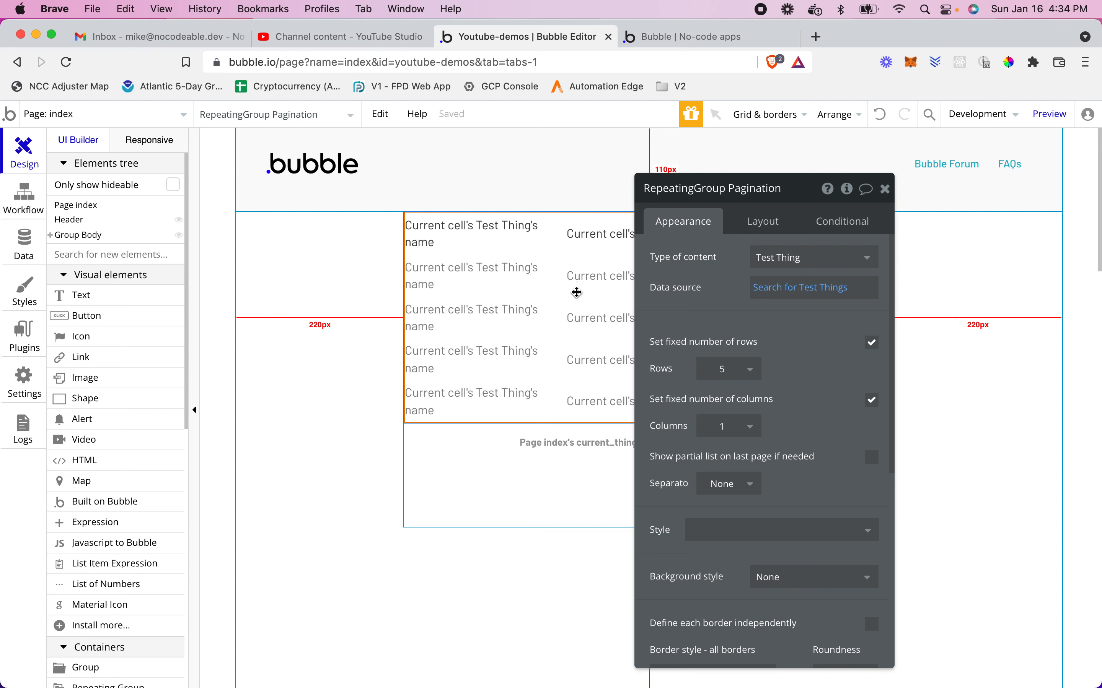
left_click(668, 41)
left_click(617, 117)
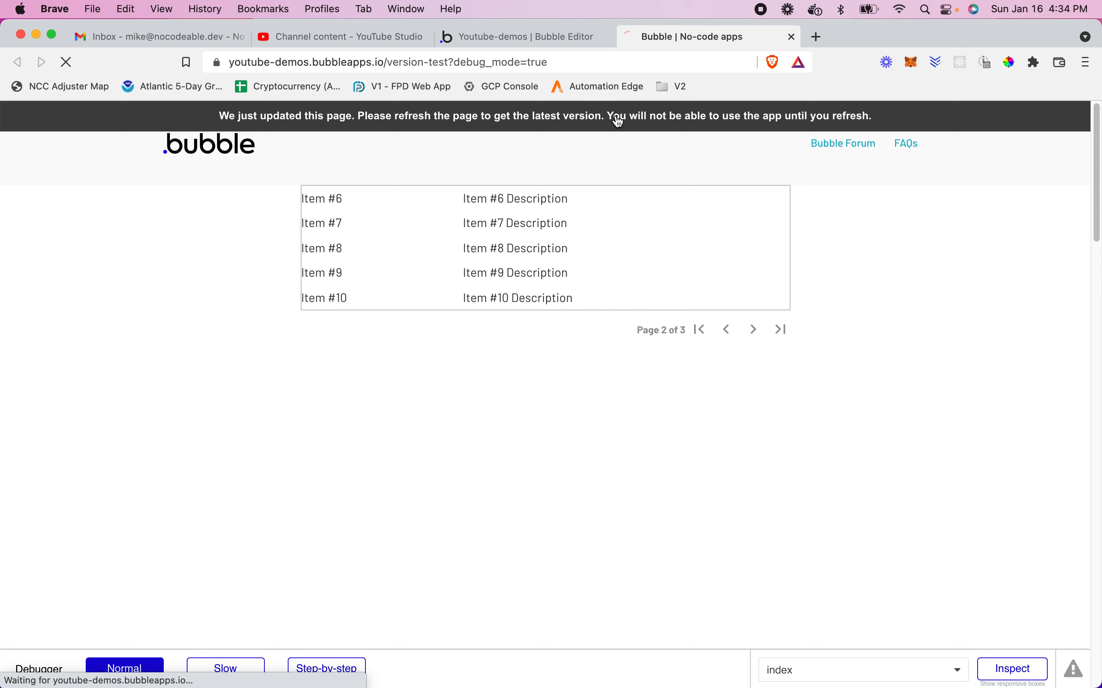